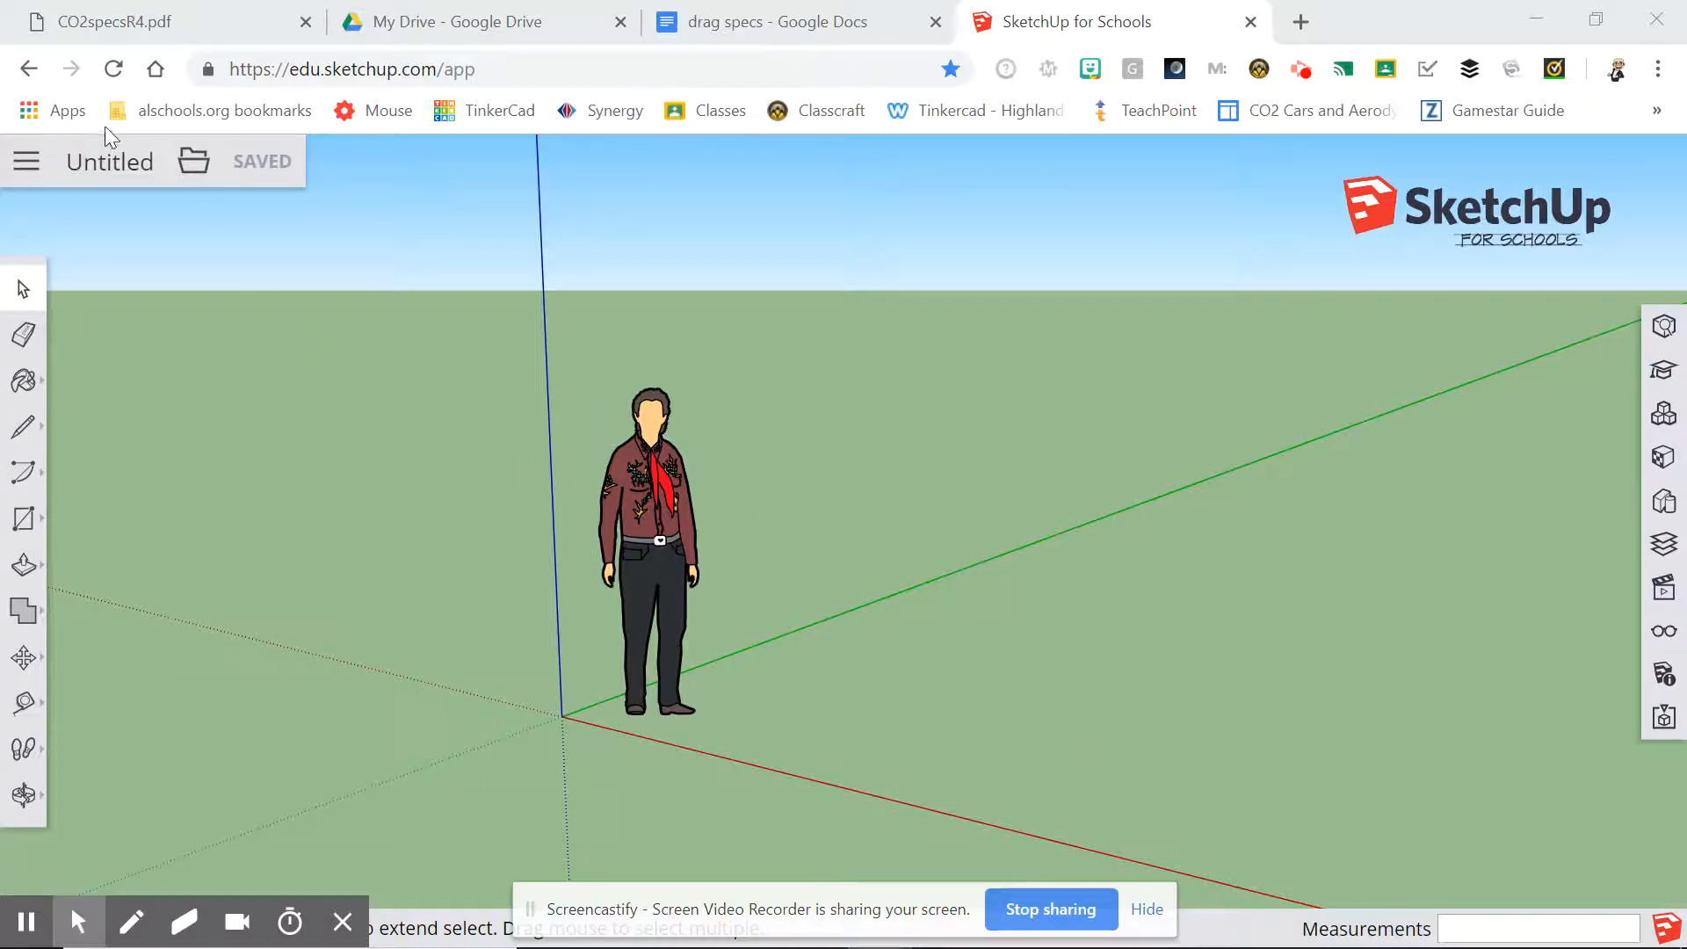
Create a new model from the Simple Template - Millimeters and delete the default person figure.
left_click(27, 162)
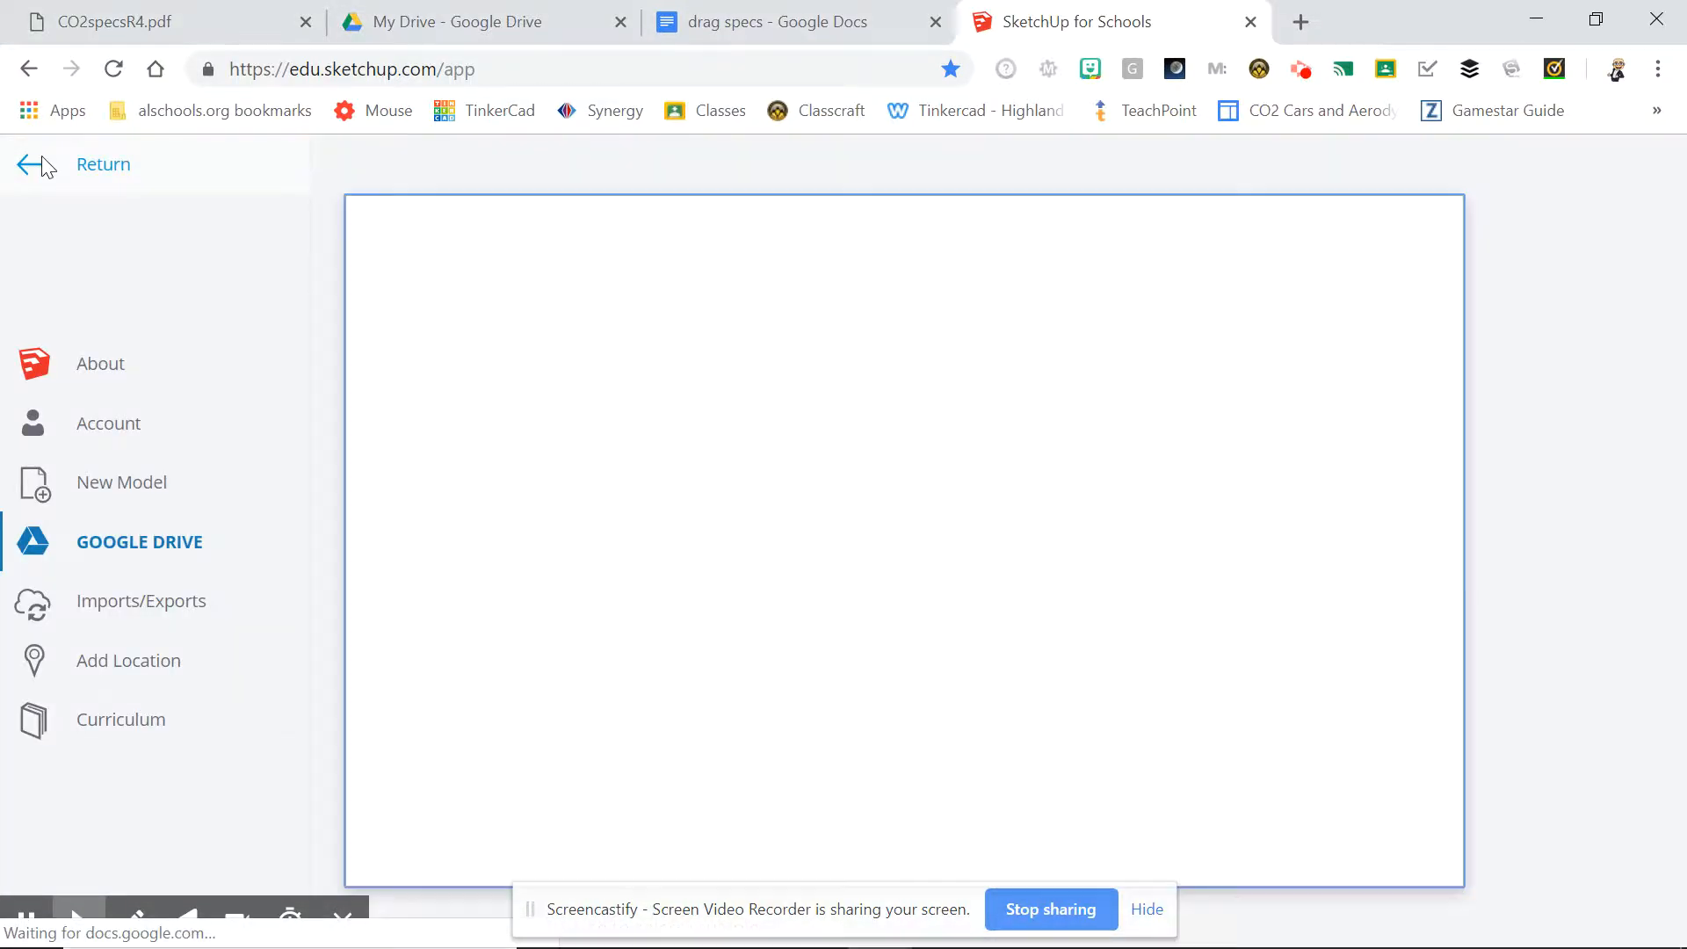
left_click(91, 488)
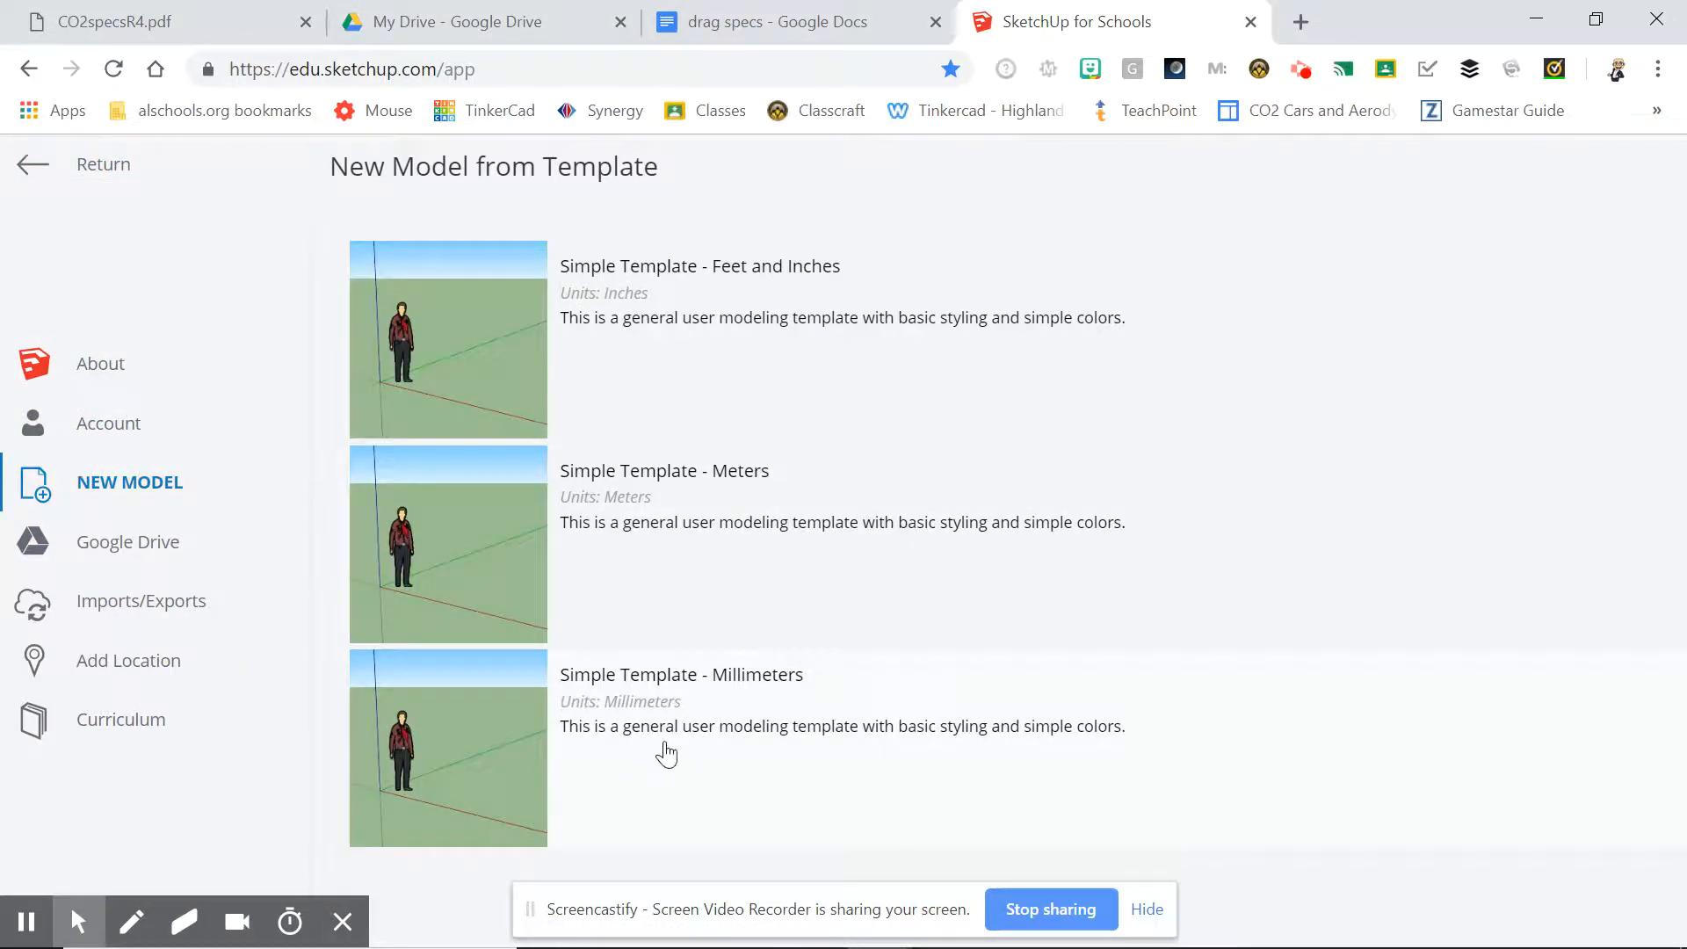
left_click(701, 742)
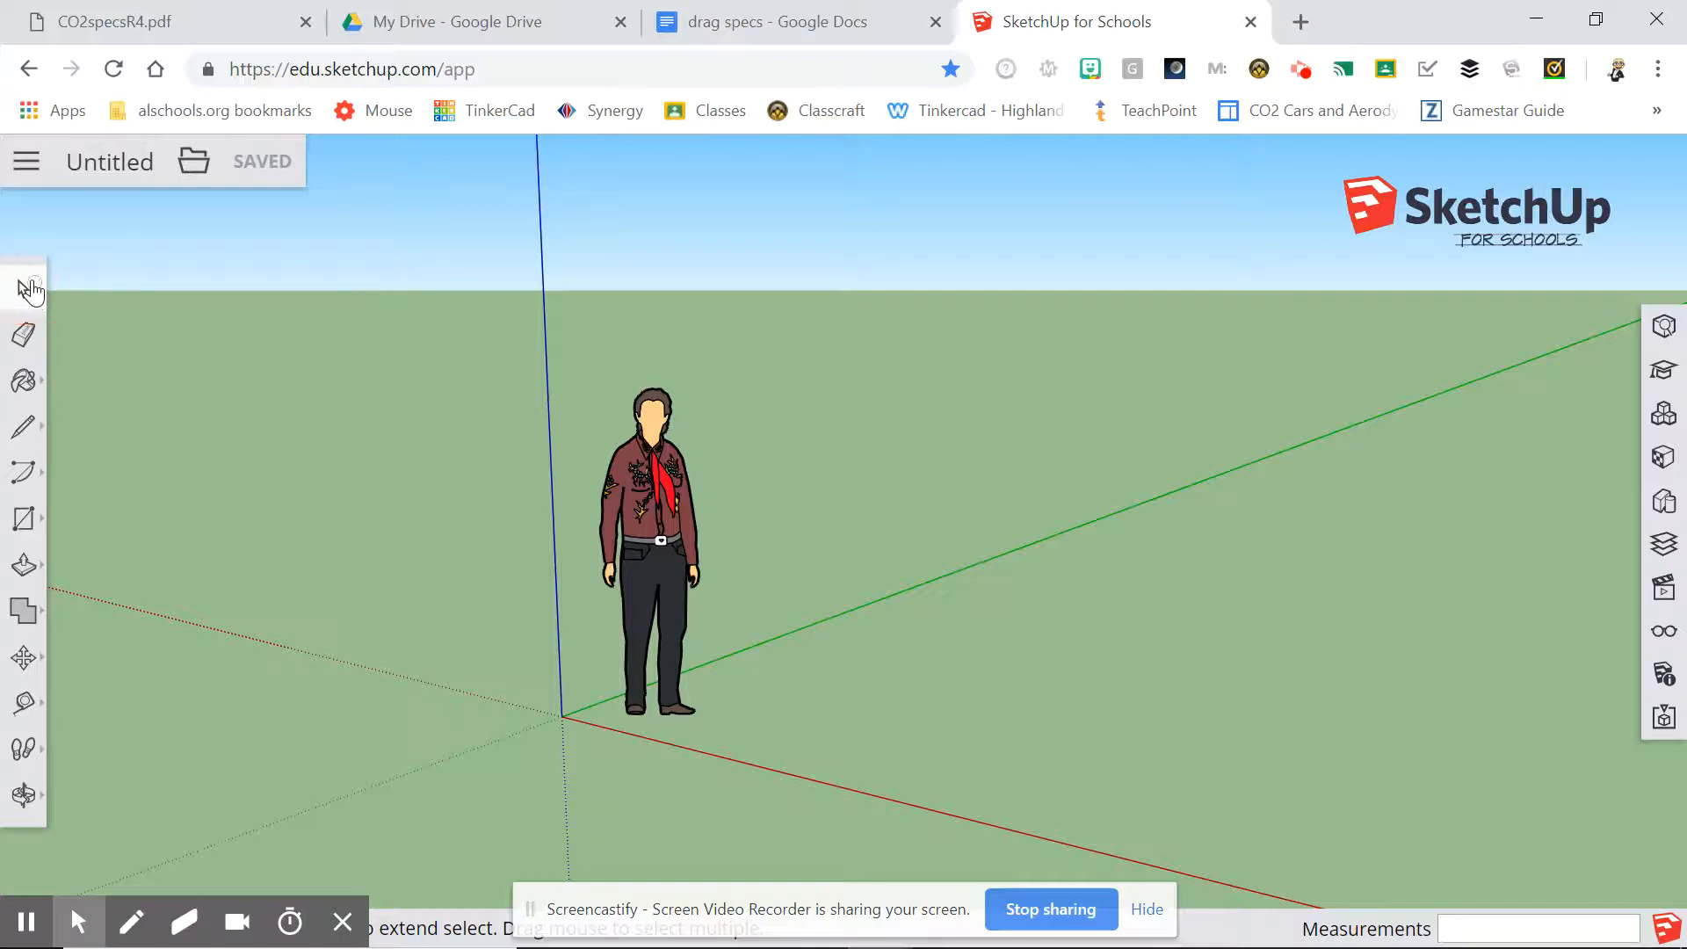
left_click(654, 545)
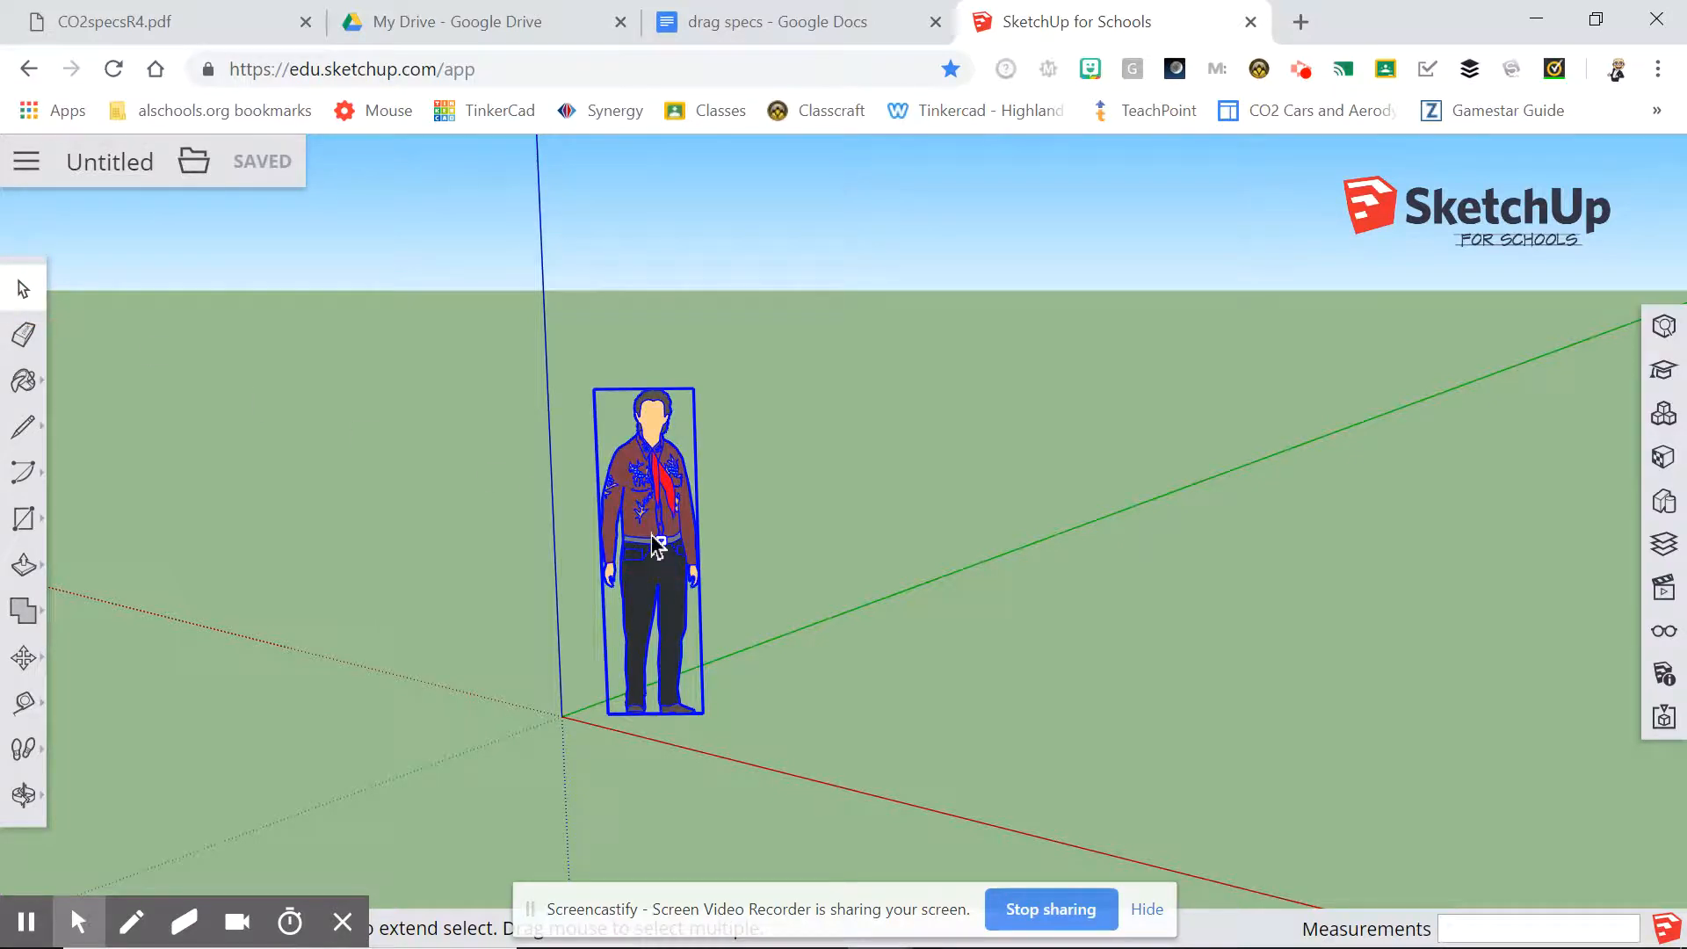
key("Delete")
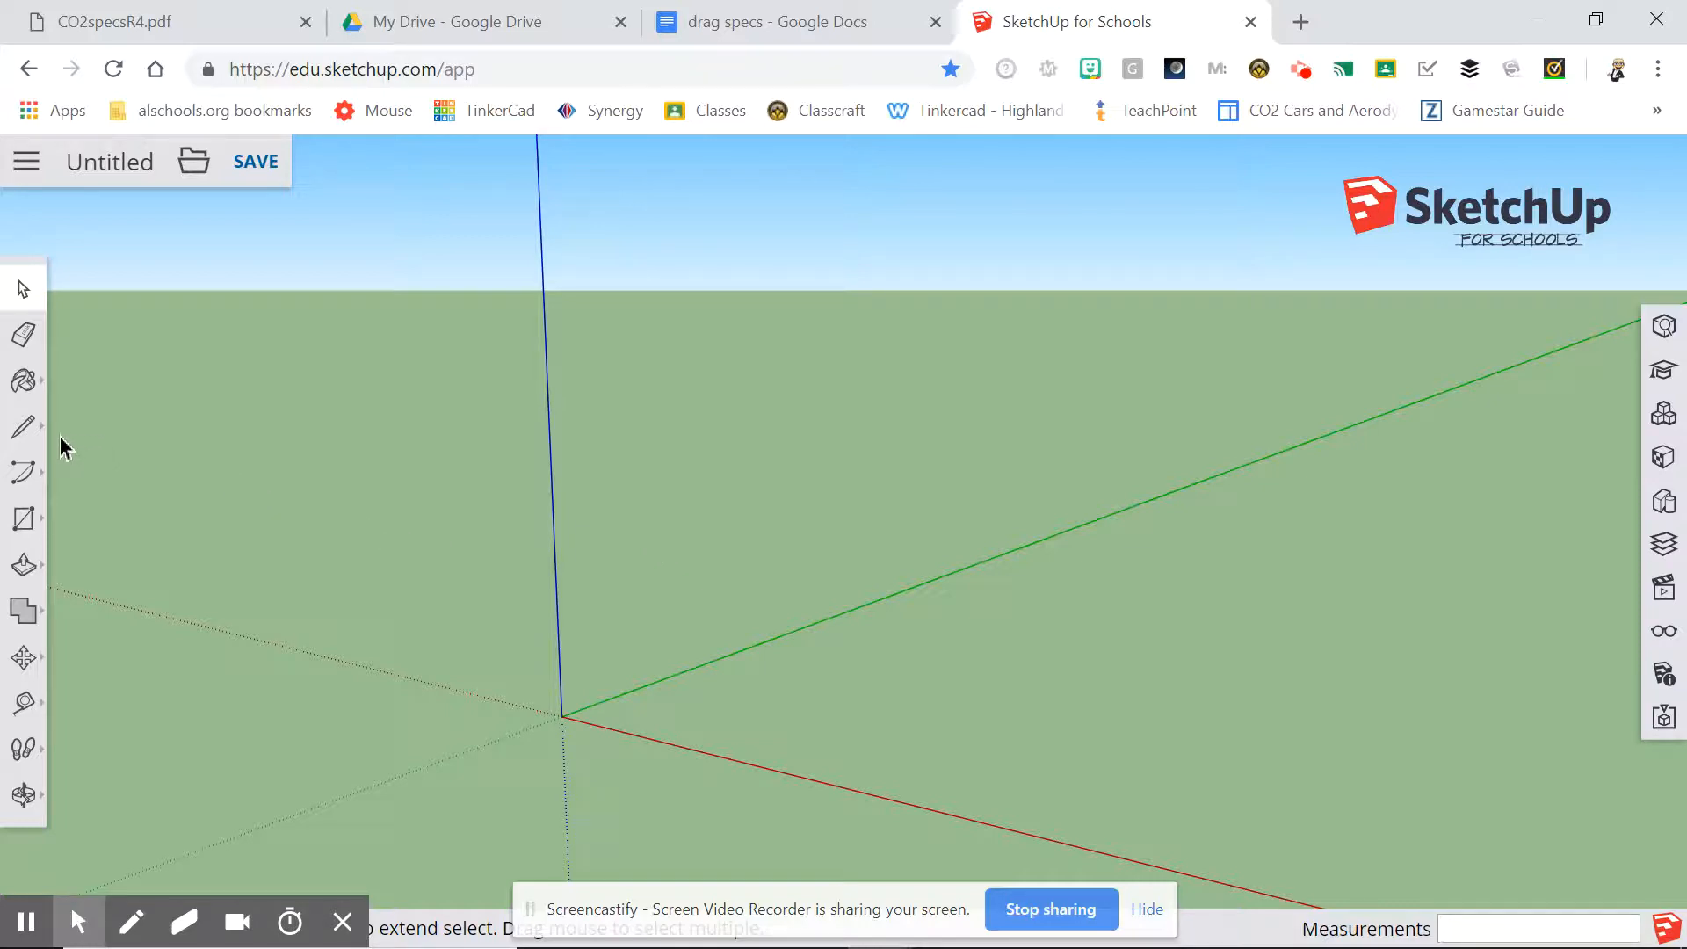
Draw a 75 mm vertical line from the origin along the blue axis.
left_click(22, 429)
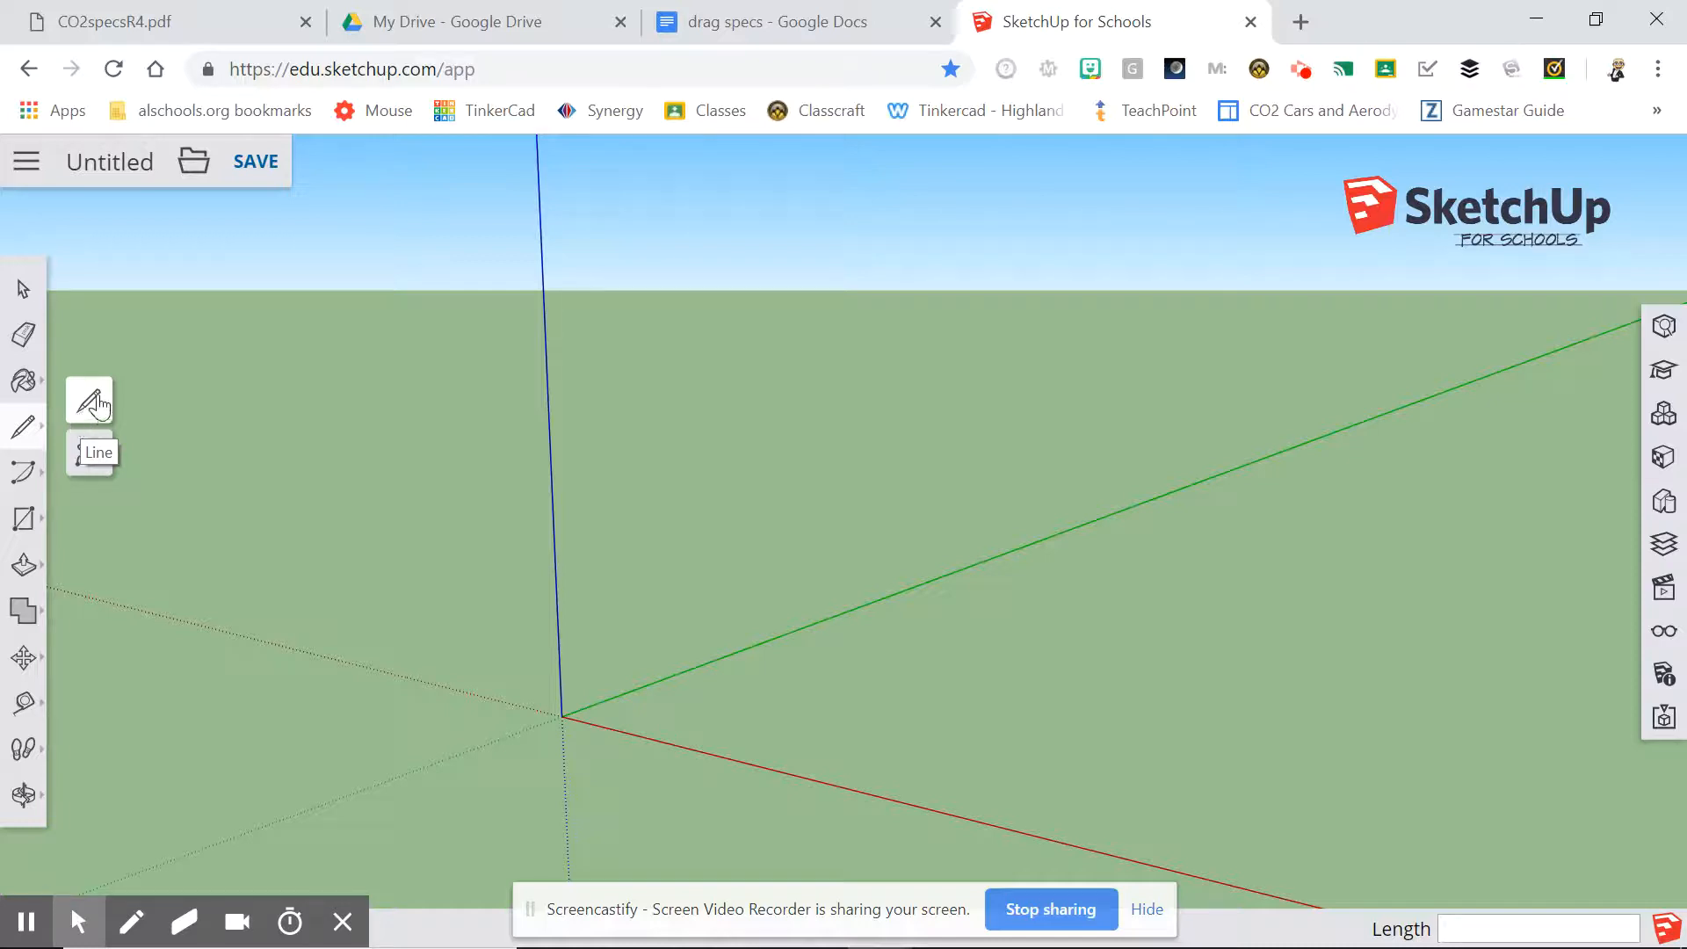
left_click(88, 403)
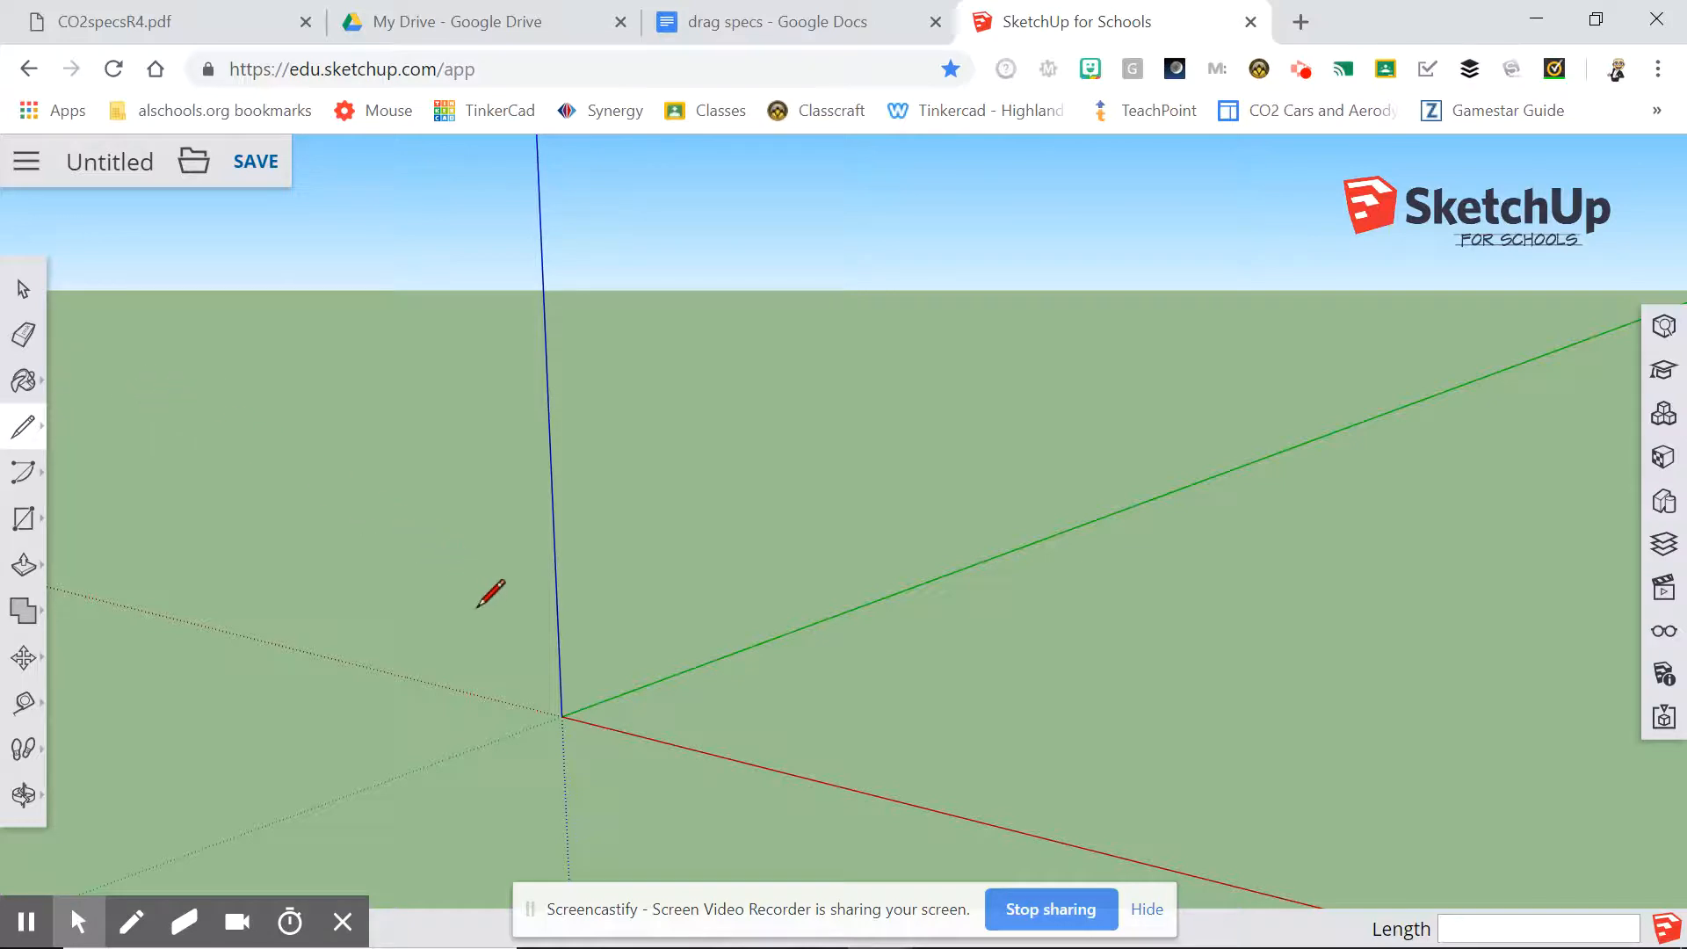
left_click(562, 715)
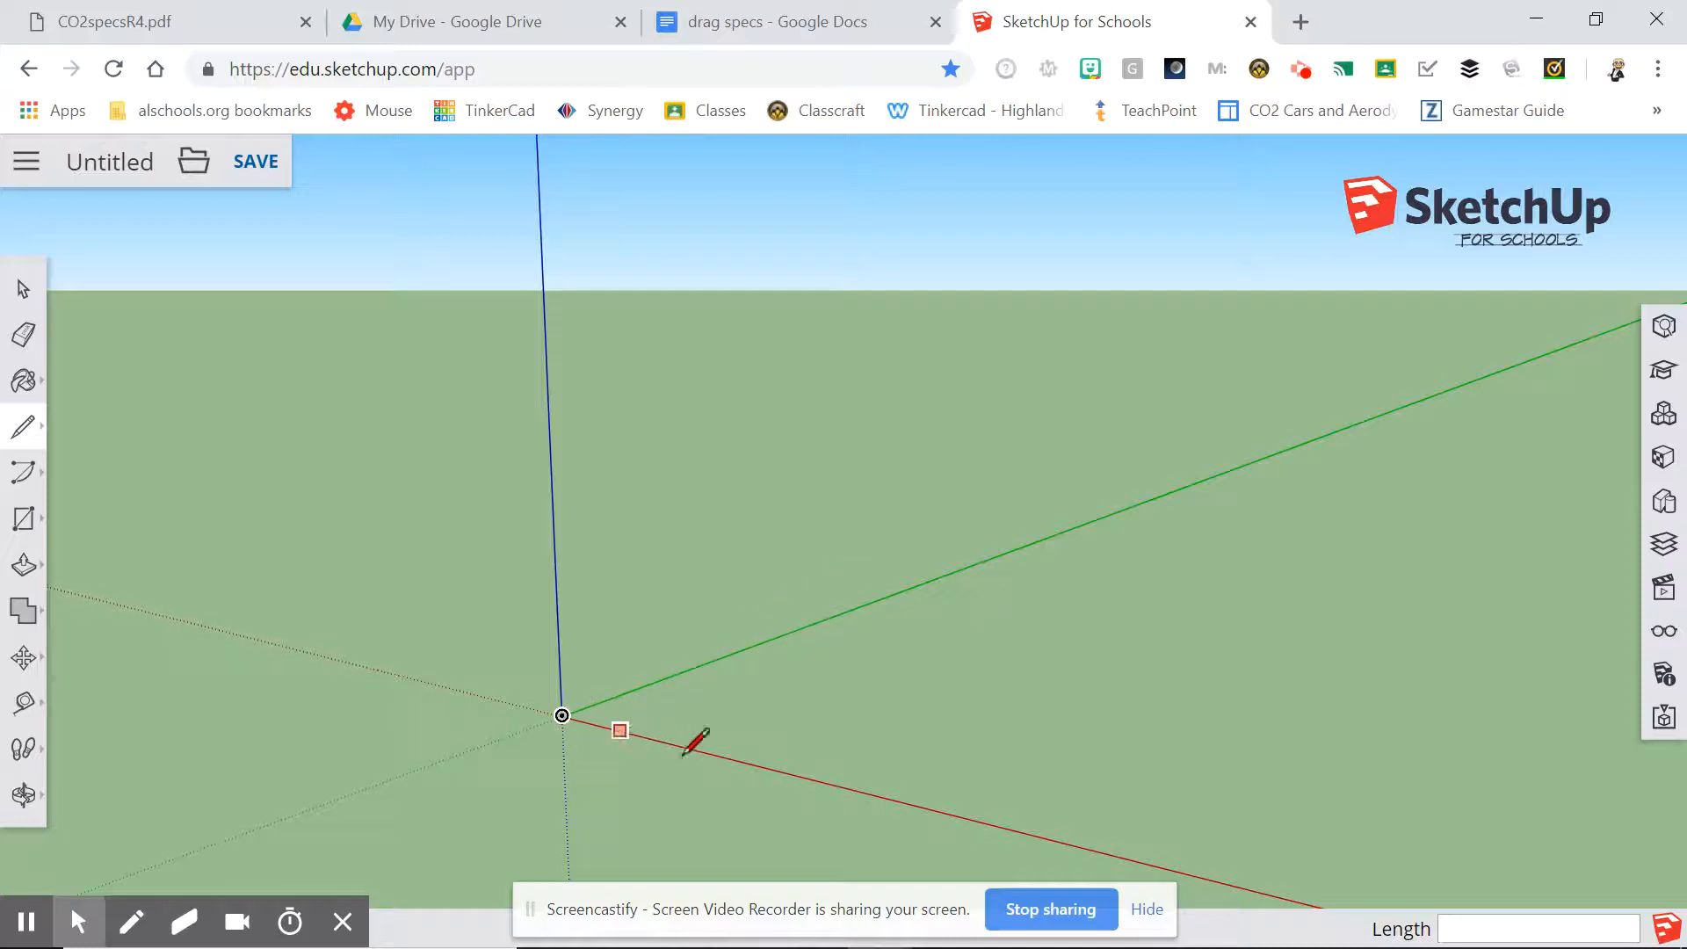
left_click(562, 715)
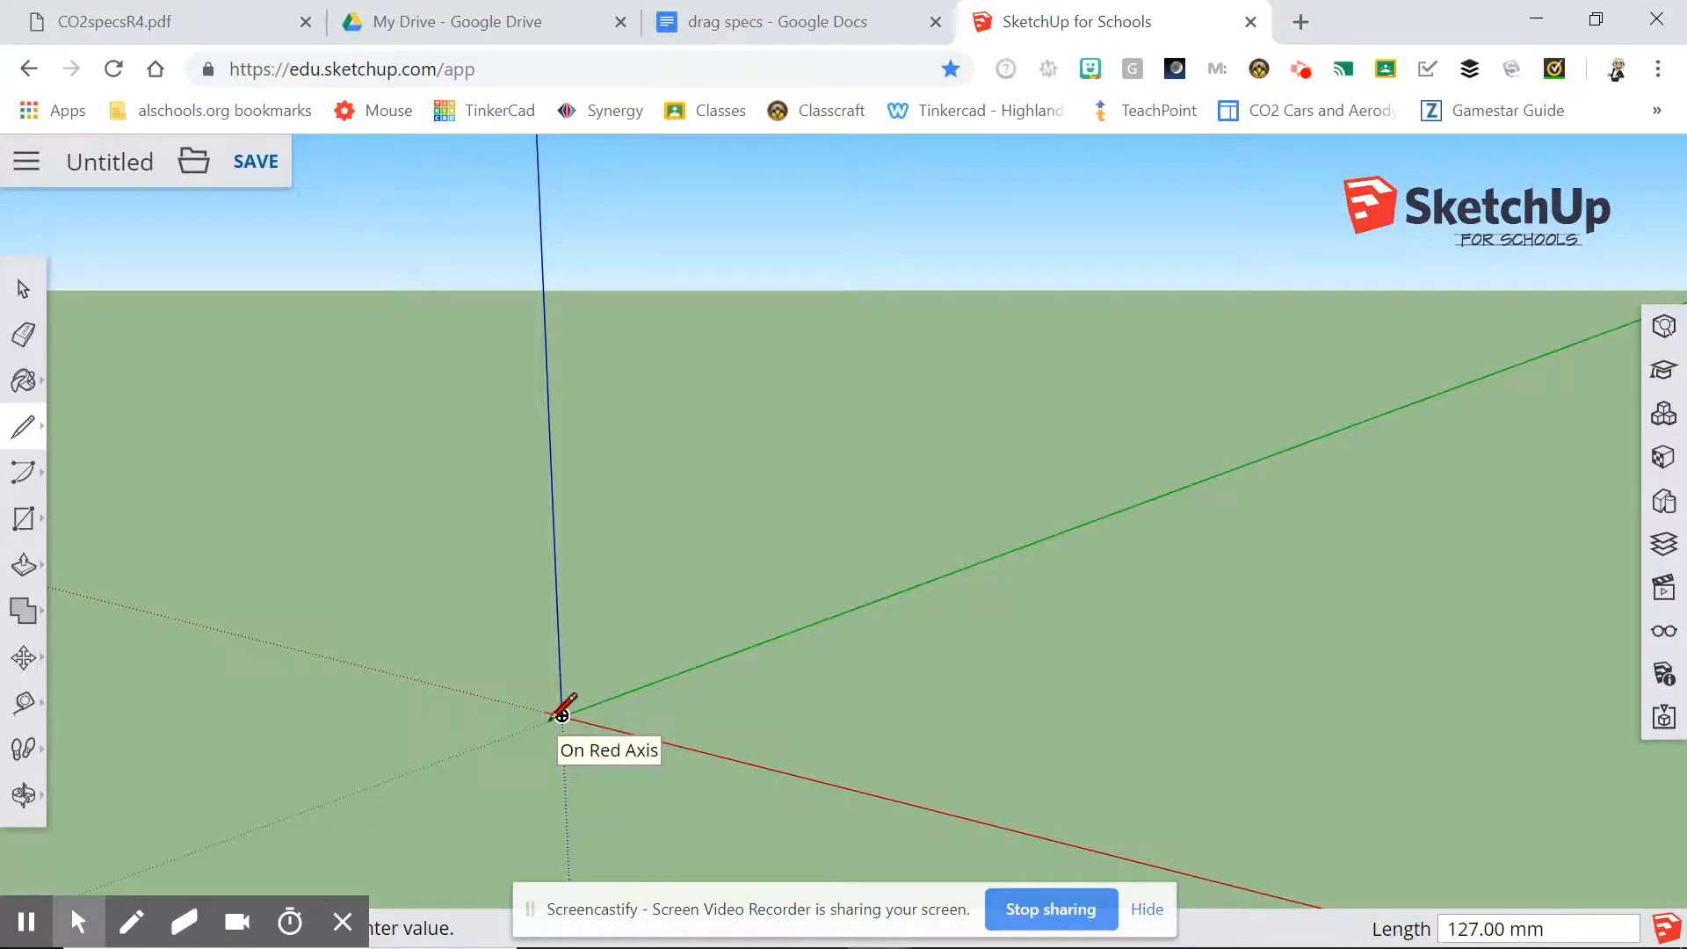
left_click(561, 714)
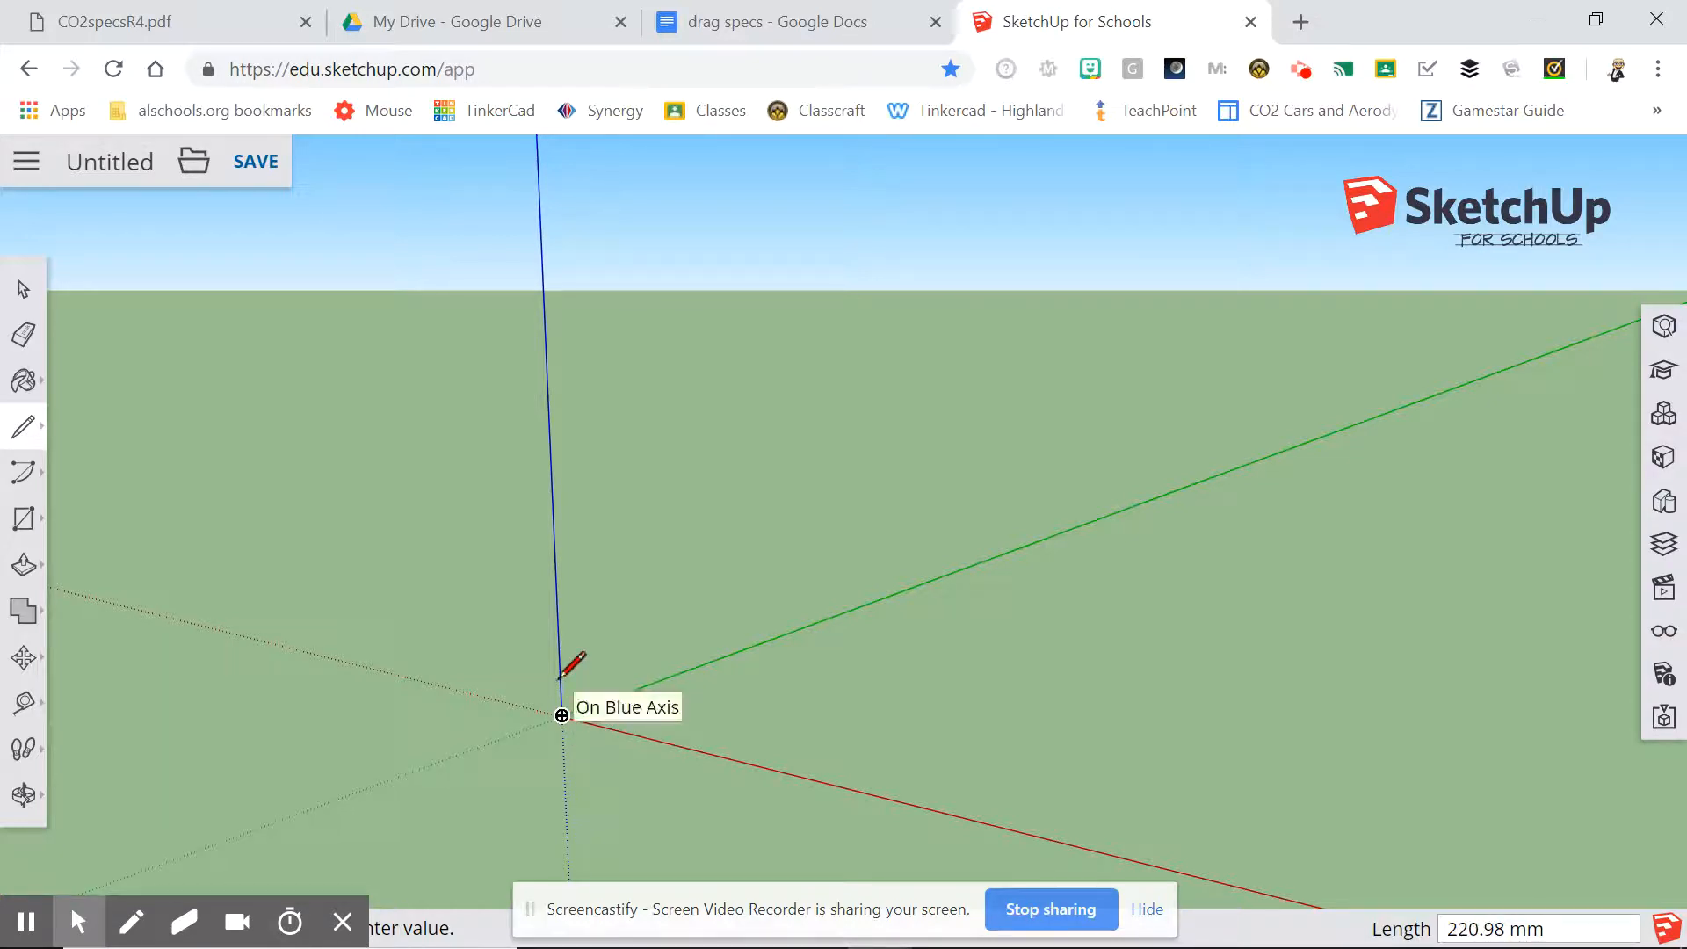
type("75")
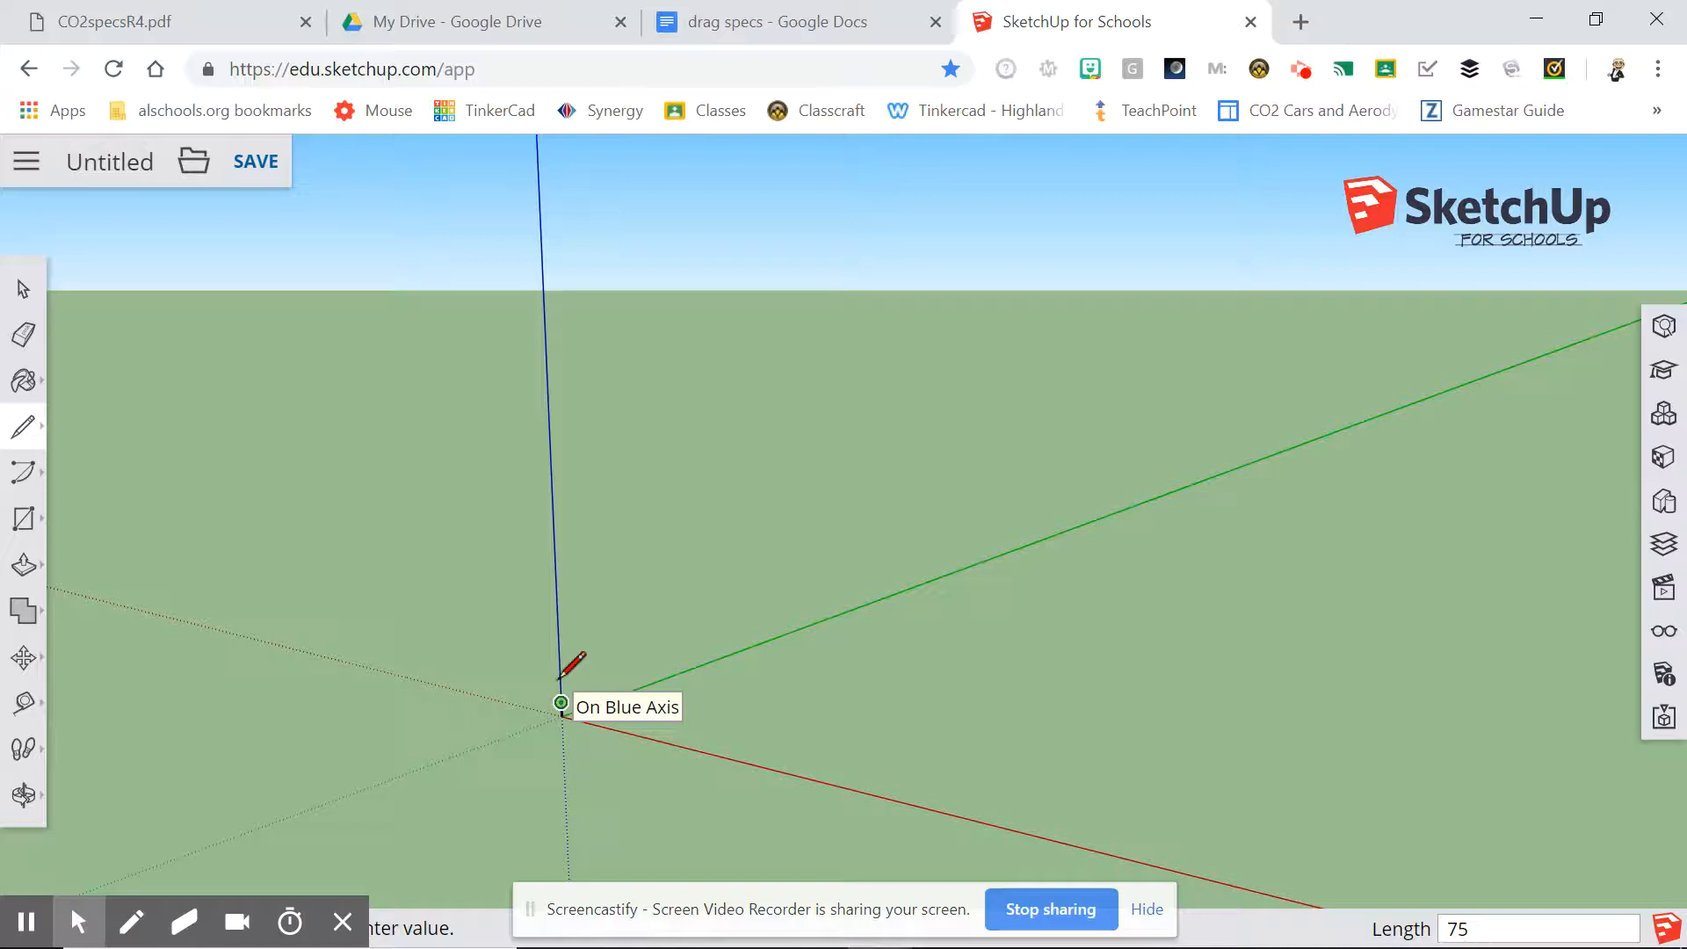
left_click(560, 698)
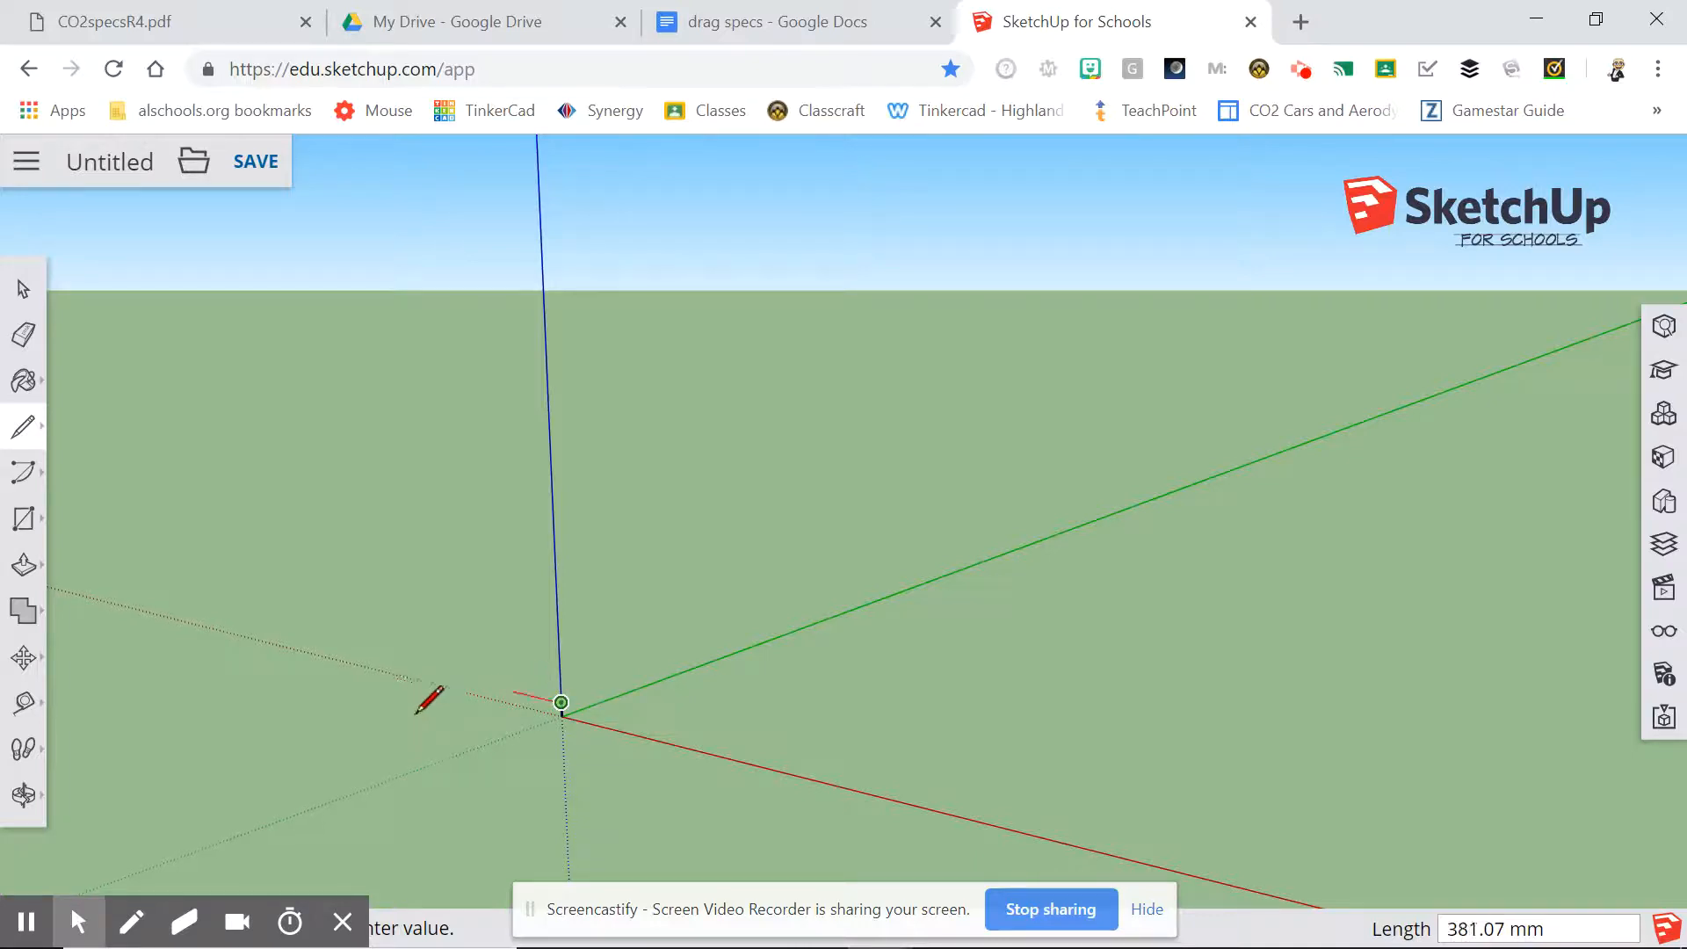
Zoom and pan to frame the vertical line near the origin, leaving room along the red axis.
left_click(29, 796)
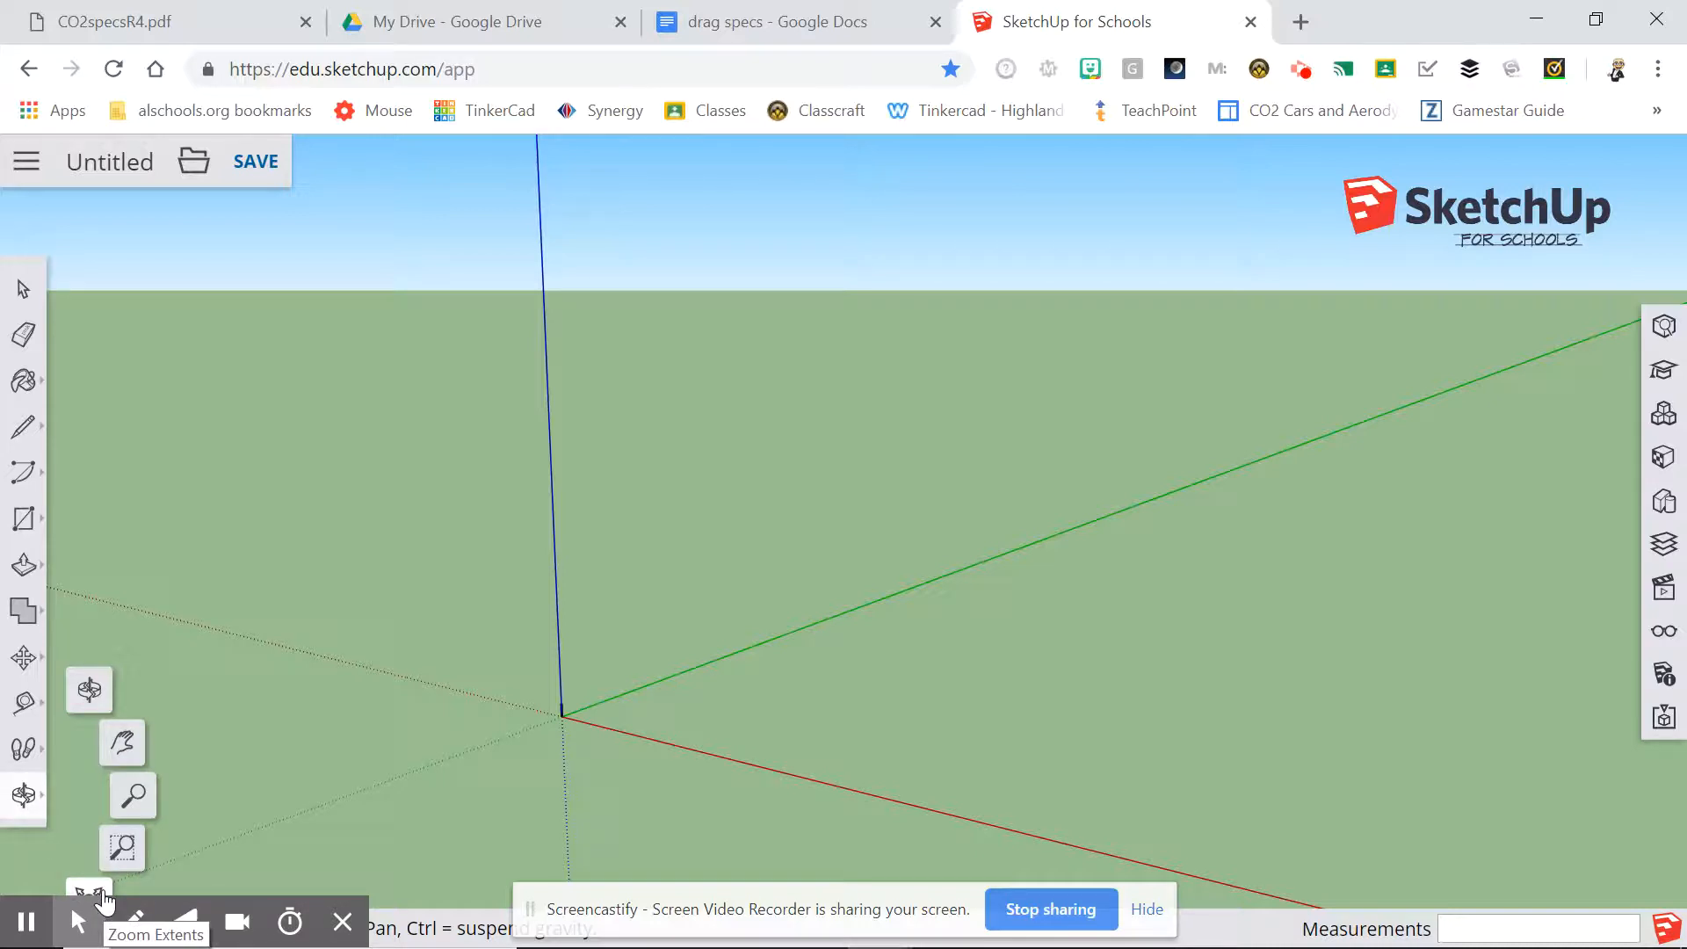
left_click(103, 897)
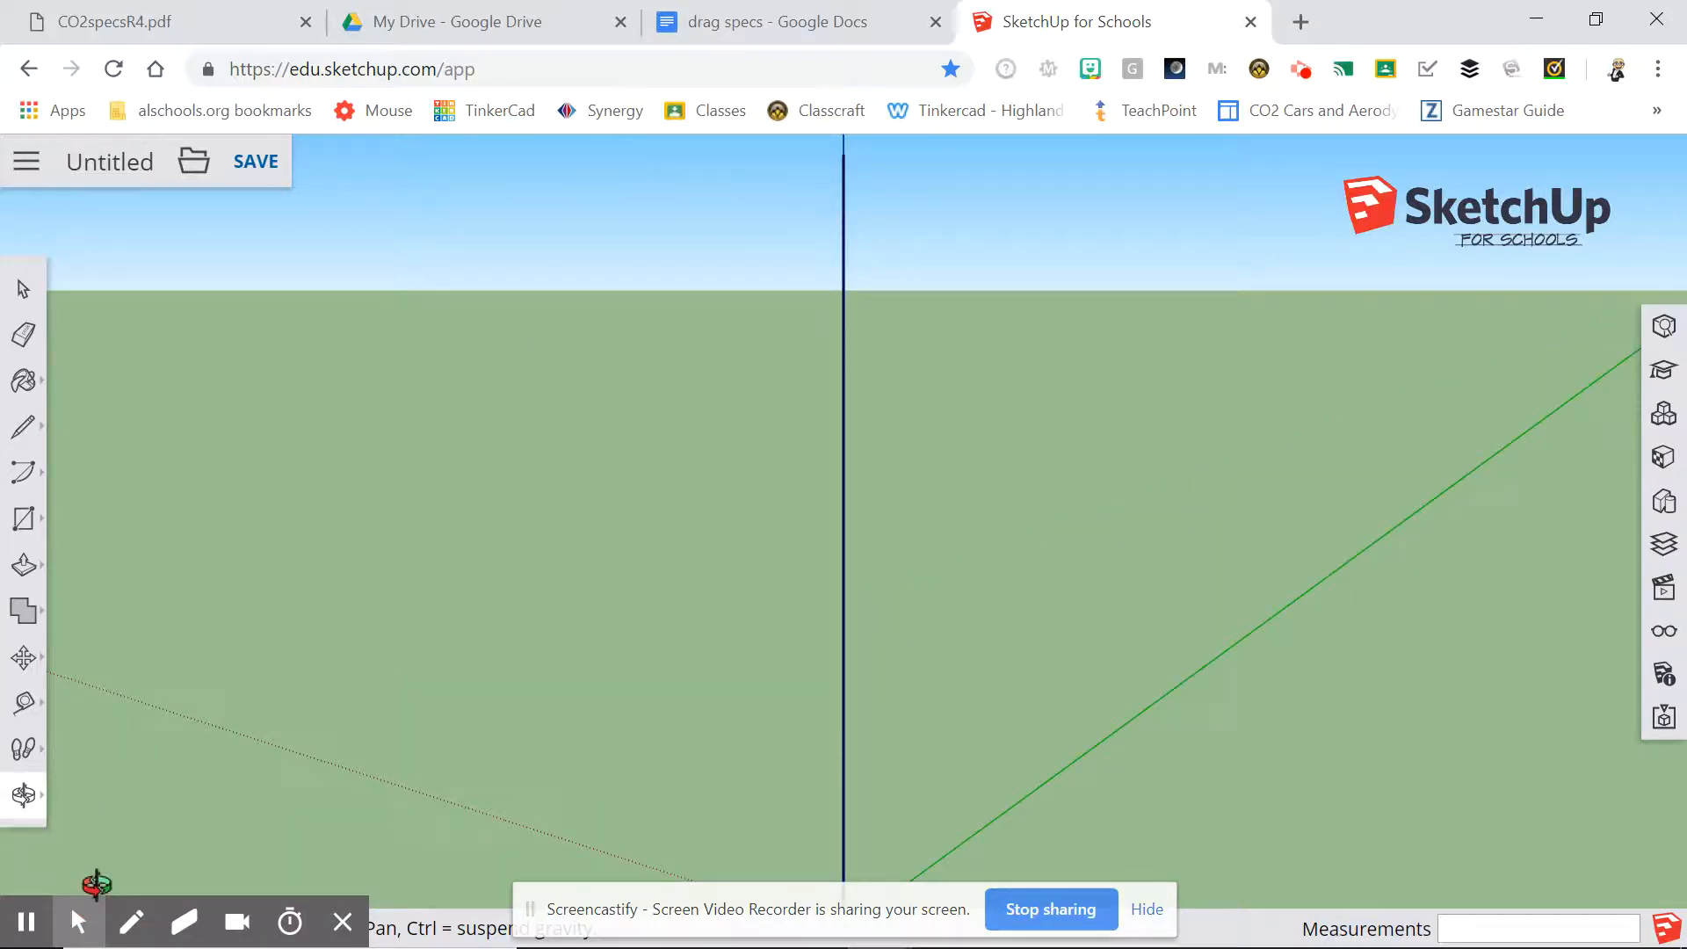
left_click(33, 809)
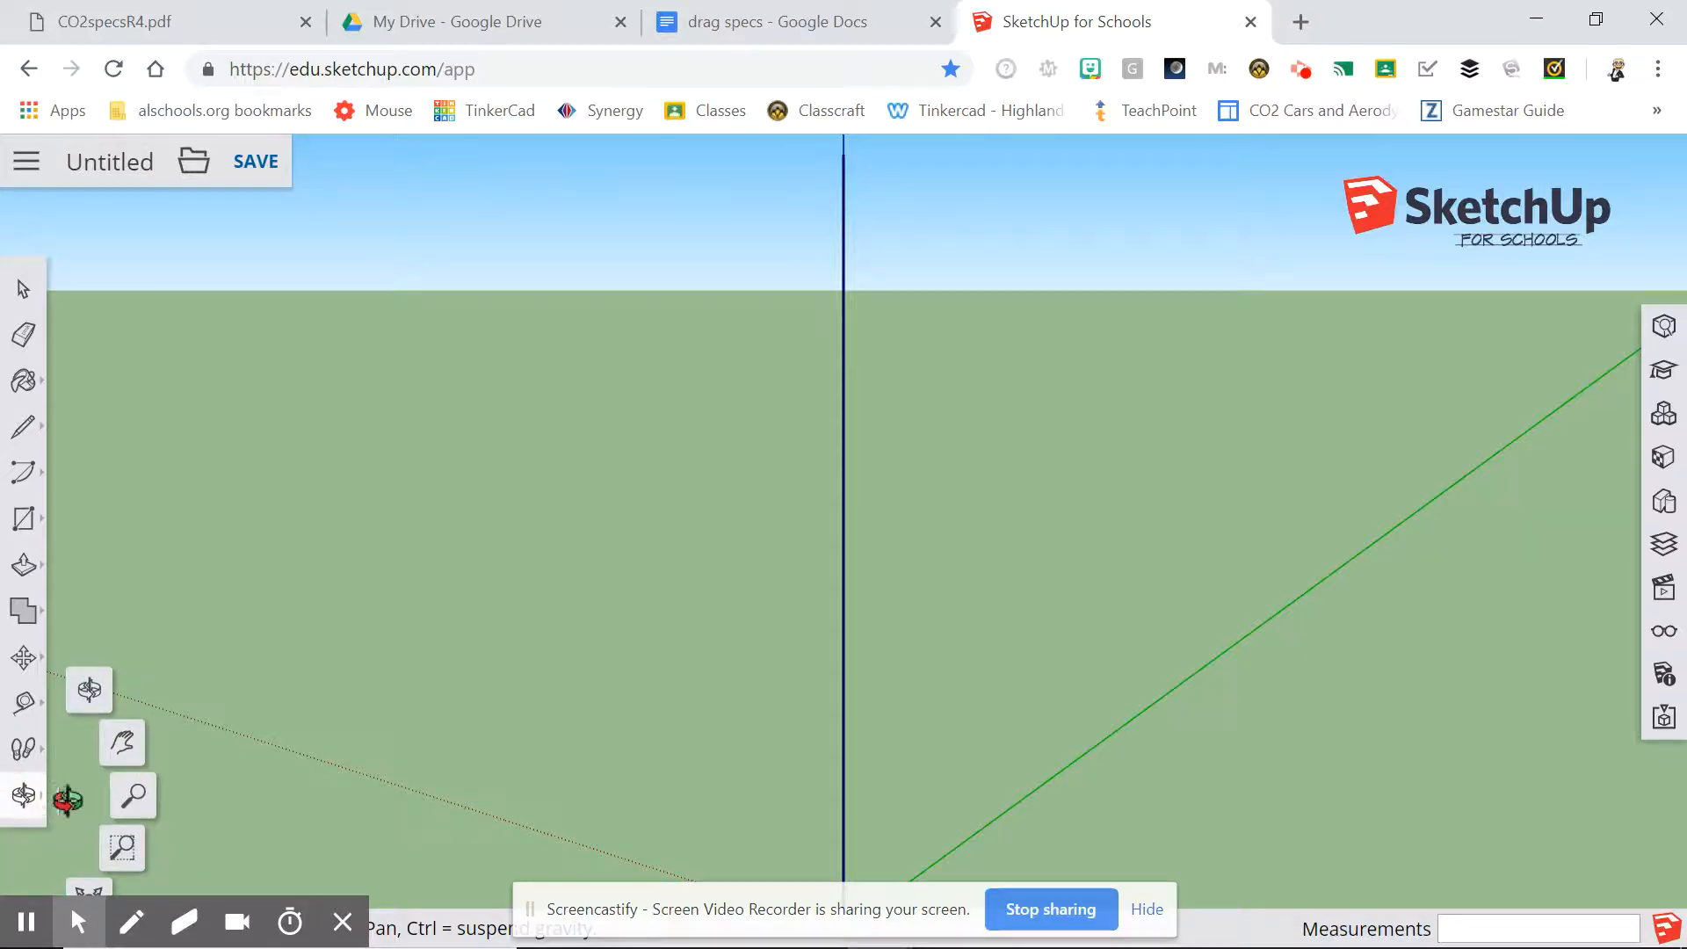
left_click(137, 808)
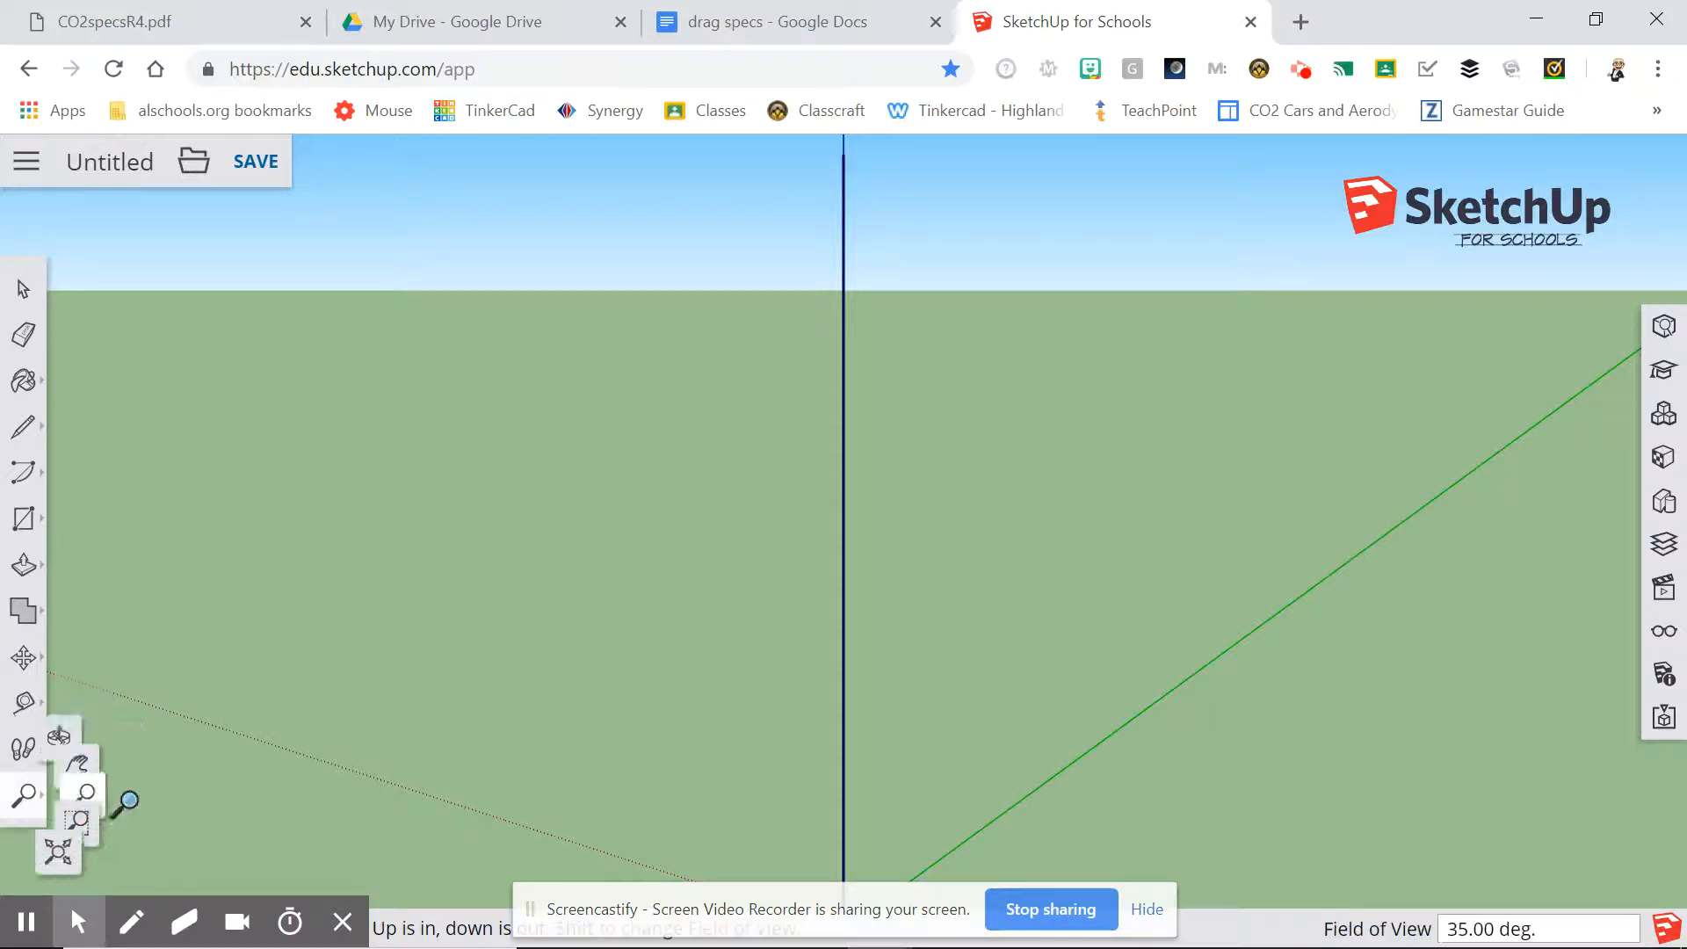
left_click(631, 527)
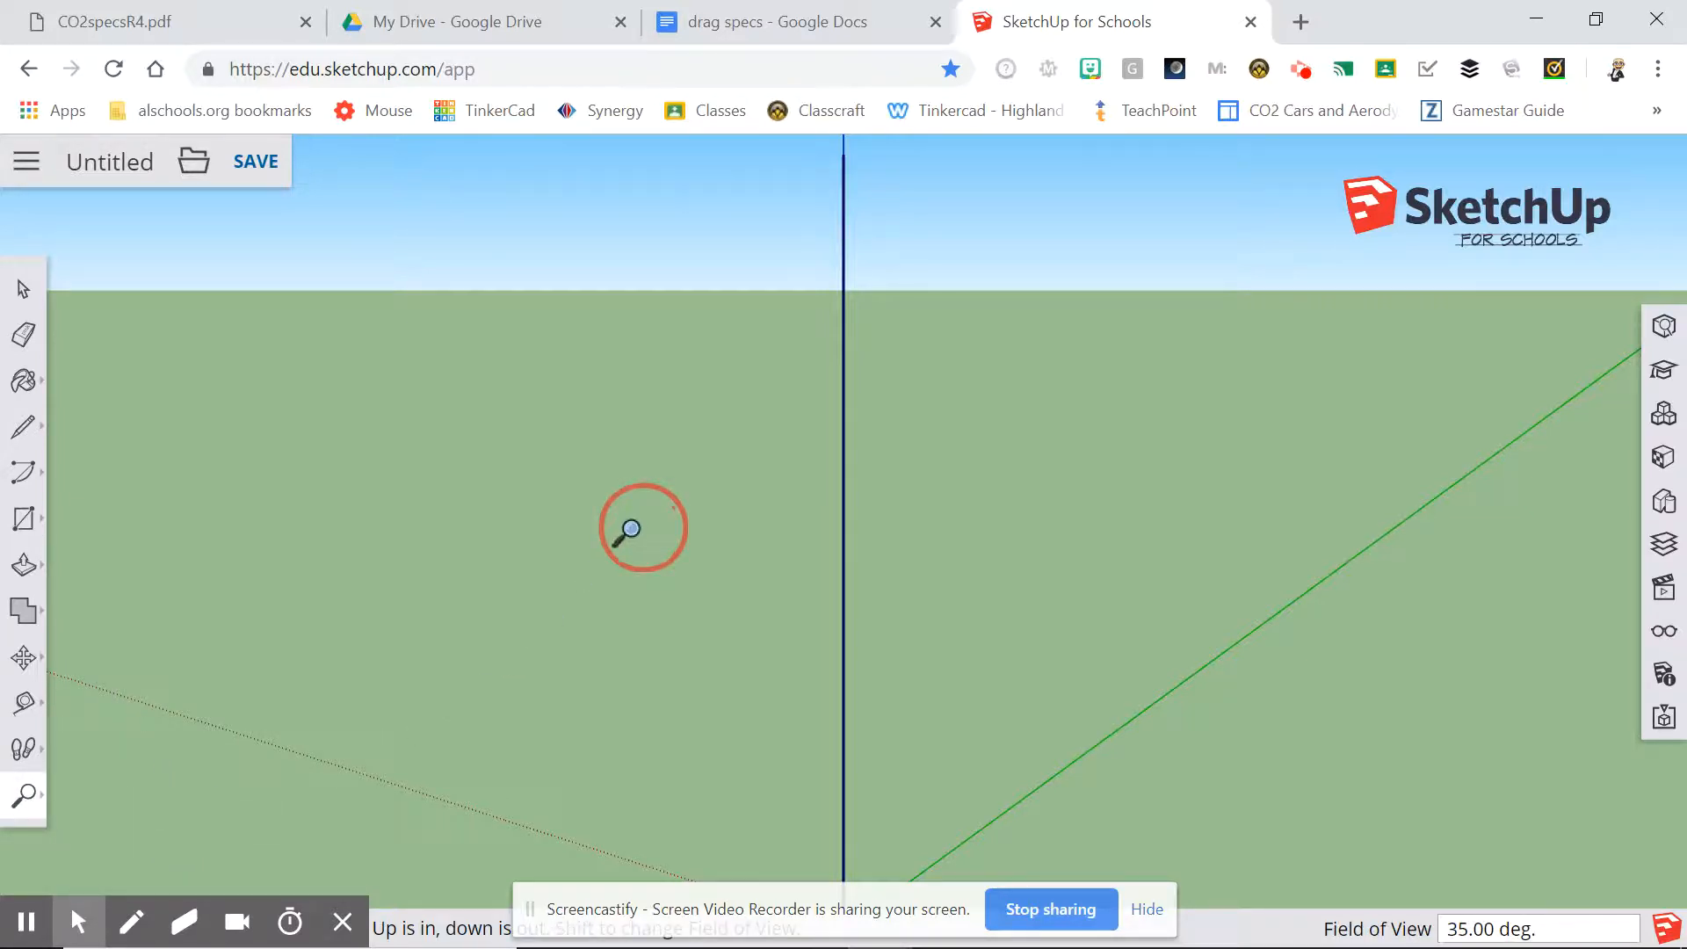
left_click_drag(630, 527, 565, 848)
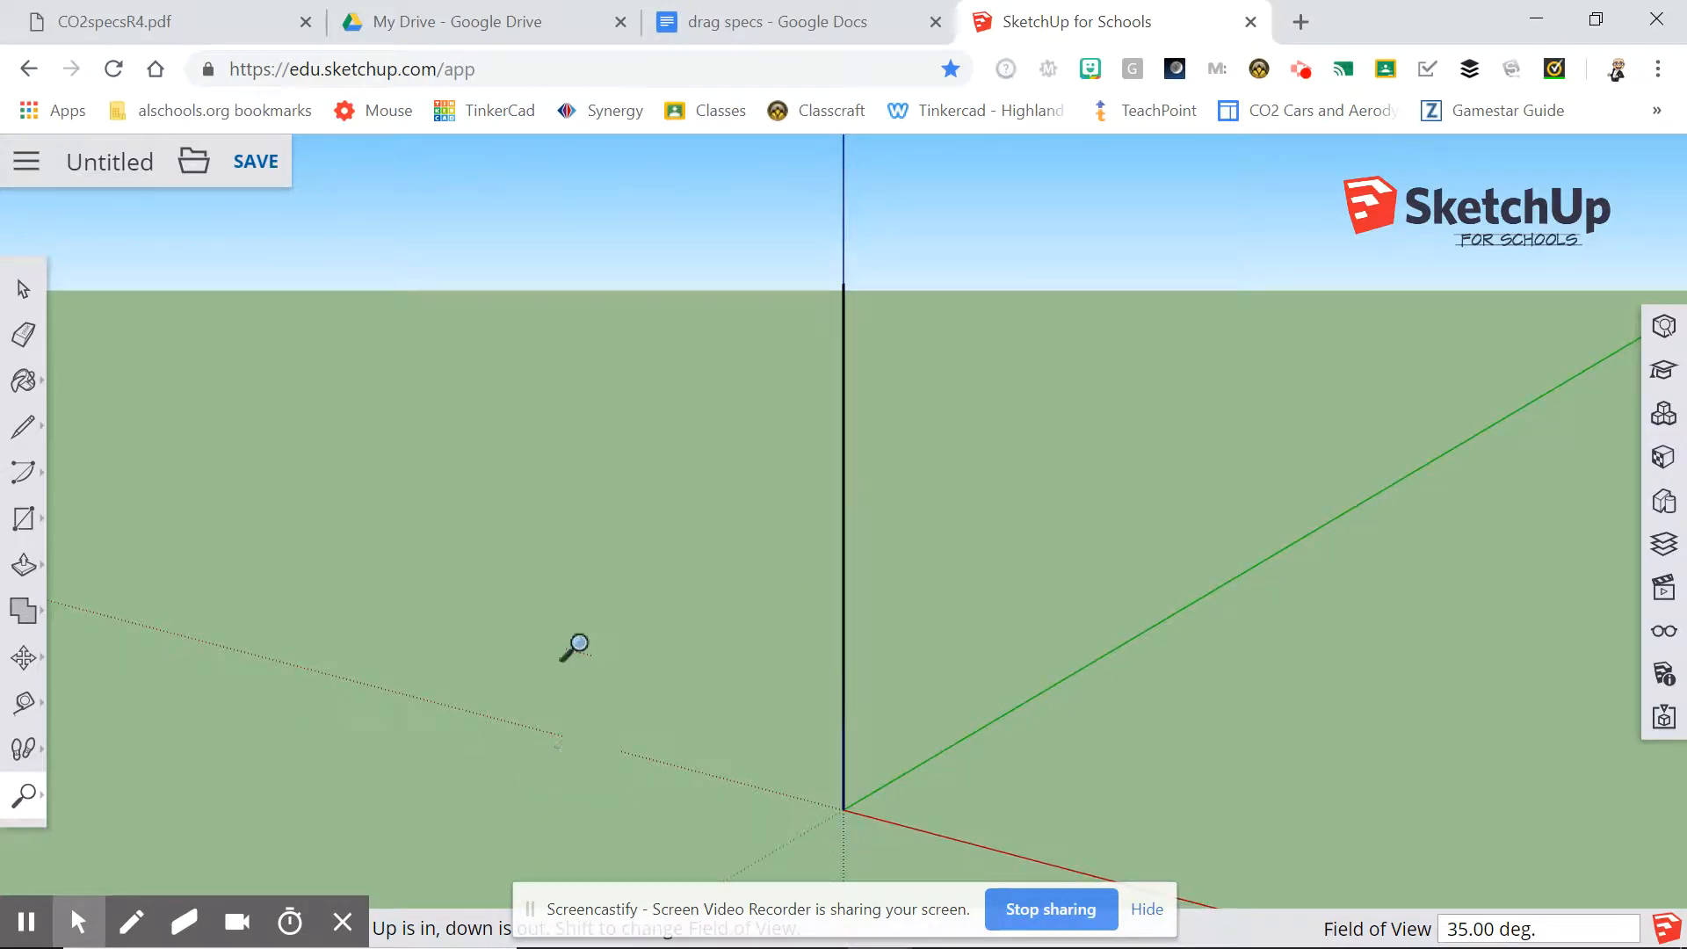
left_click_drag(638, 406, 679, 913)
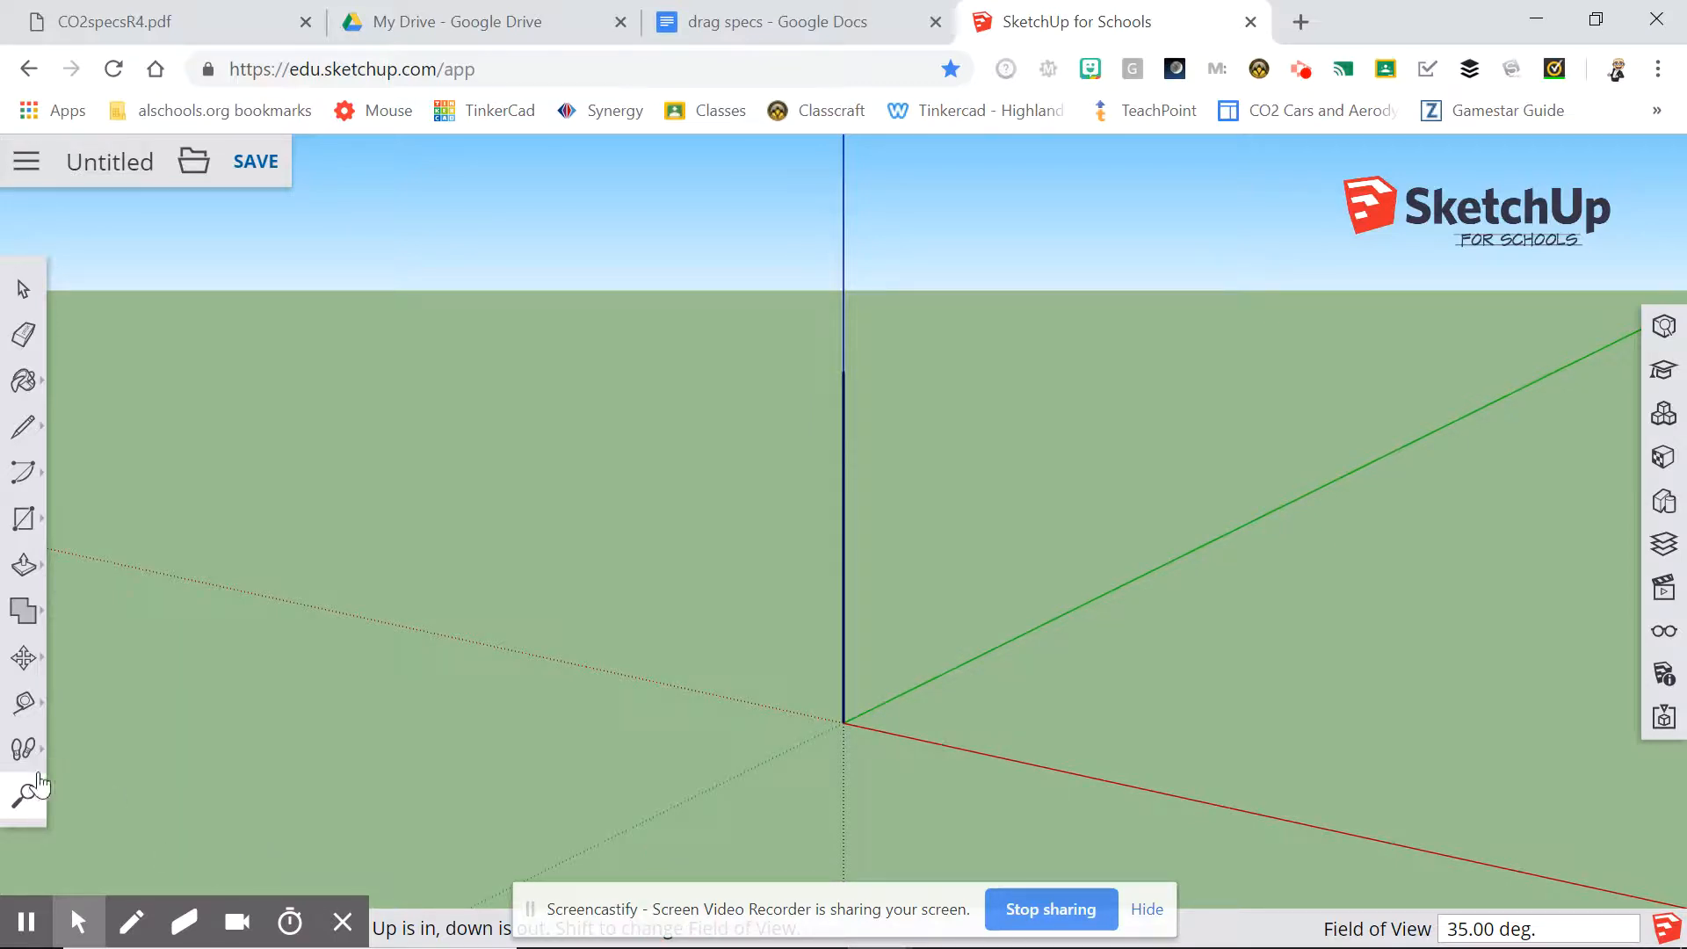
left_click(26, 797)
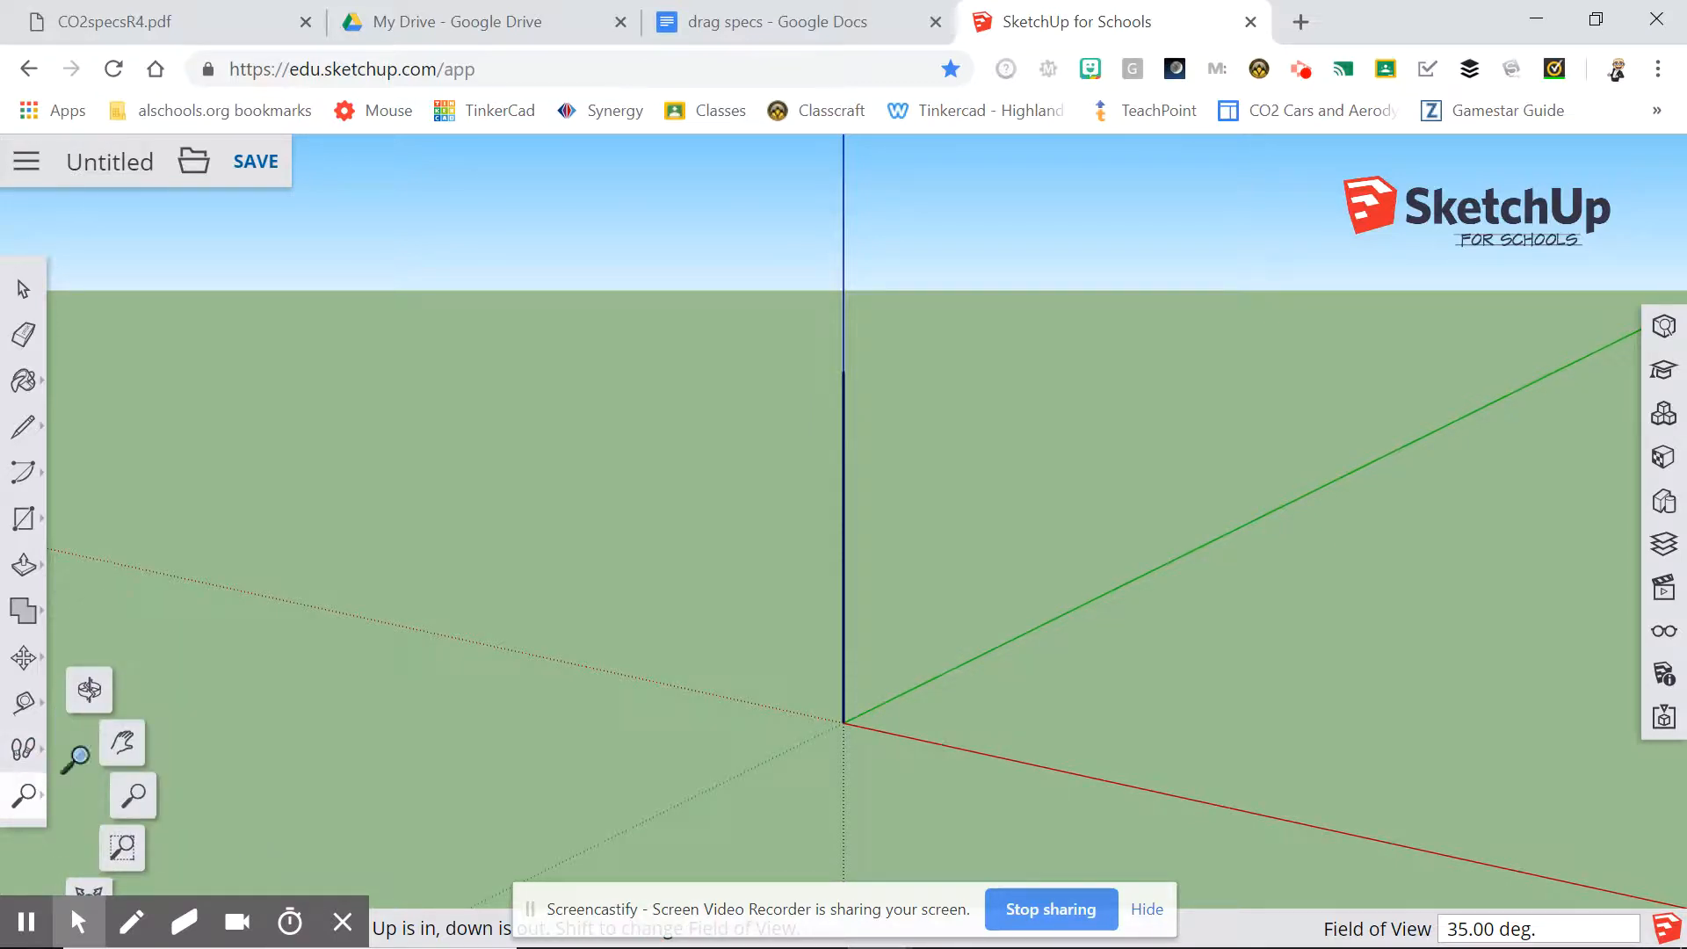
left_click(137, 743)
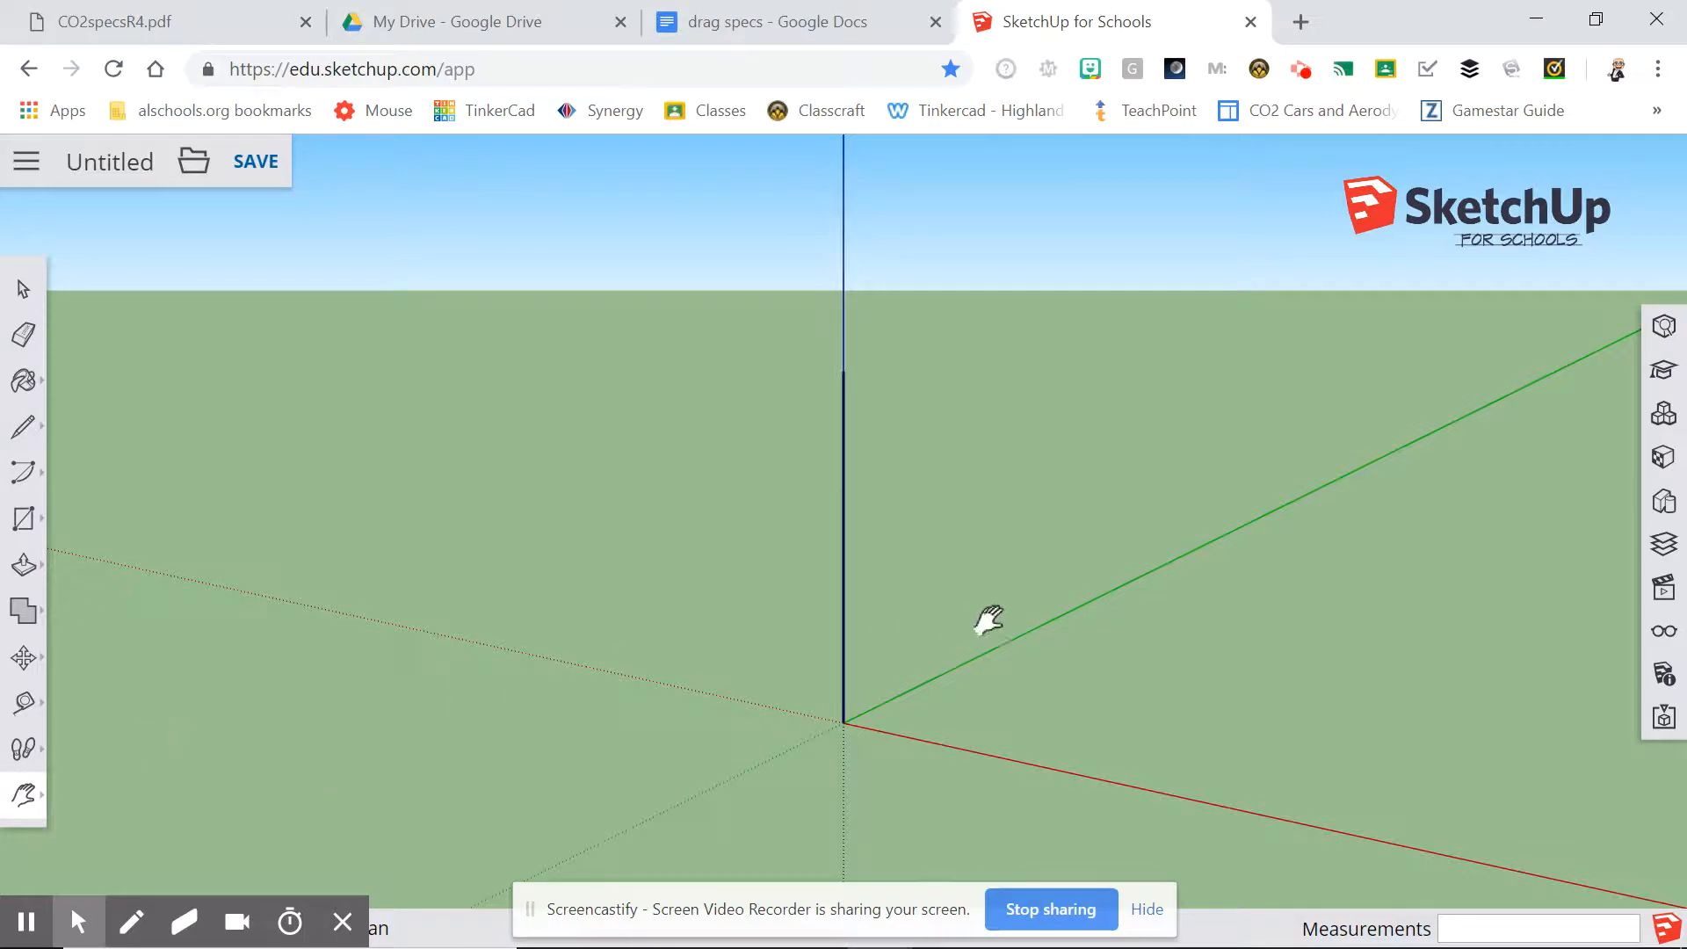
left_click(1180, 651)
left_click_drag(1177, 648, 477, 551)
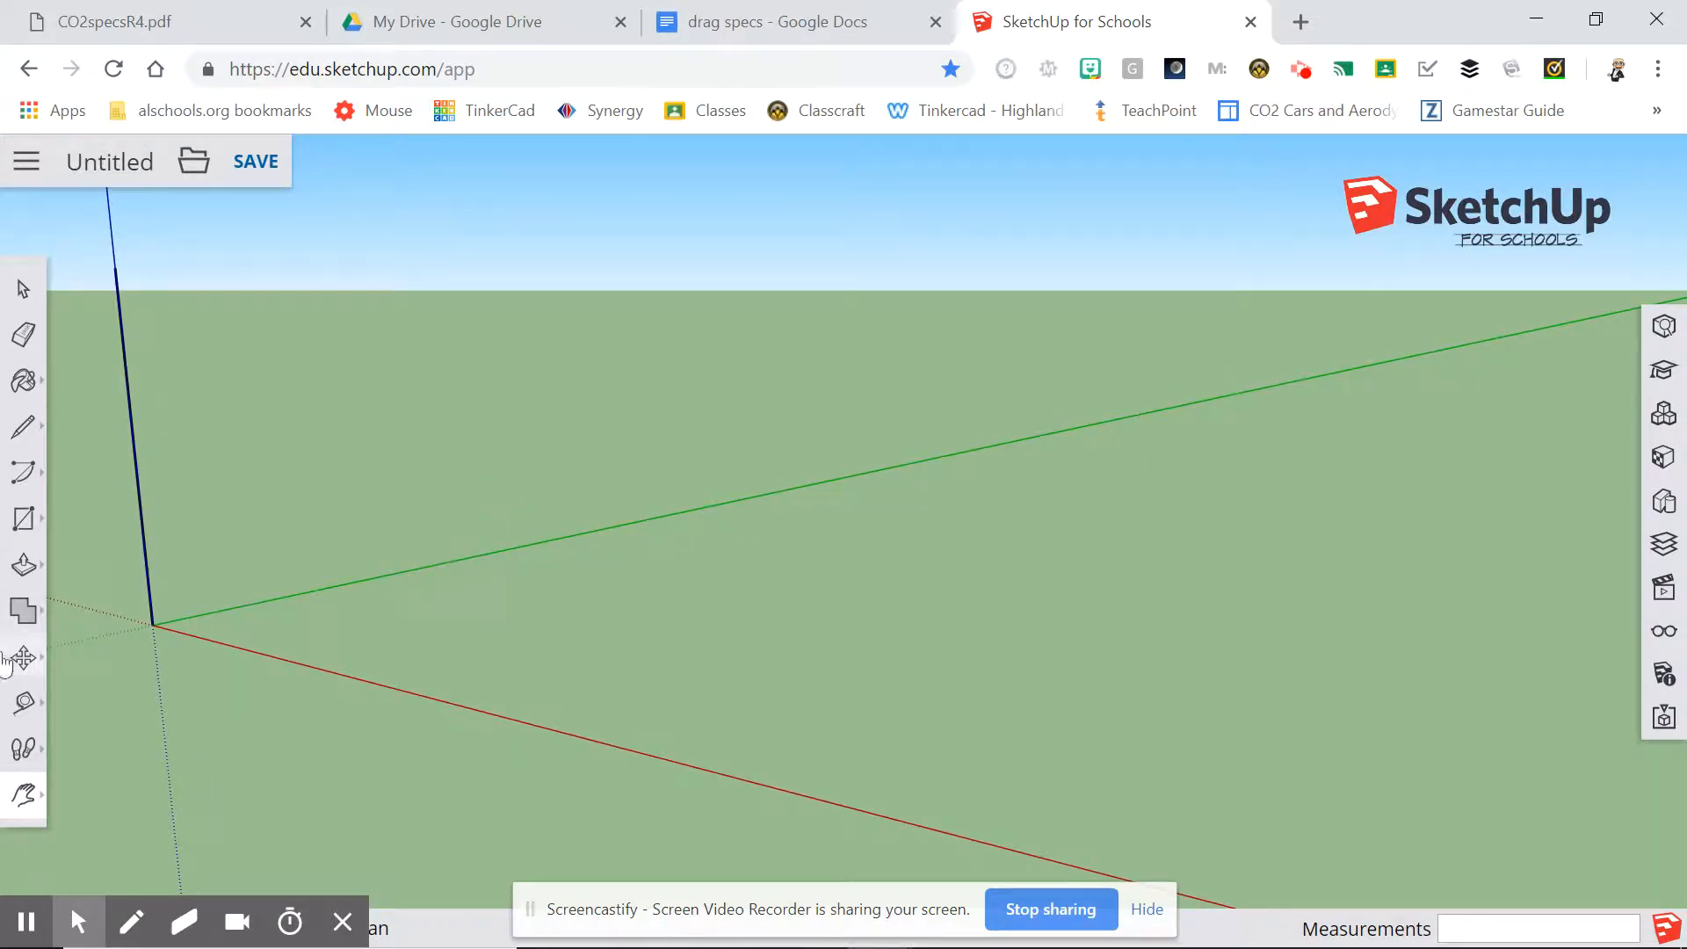
left_click(26, 796)
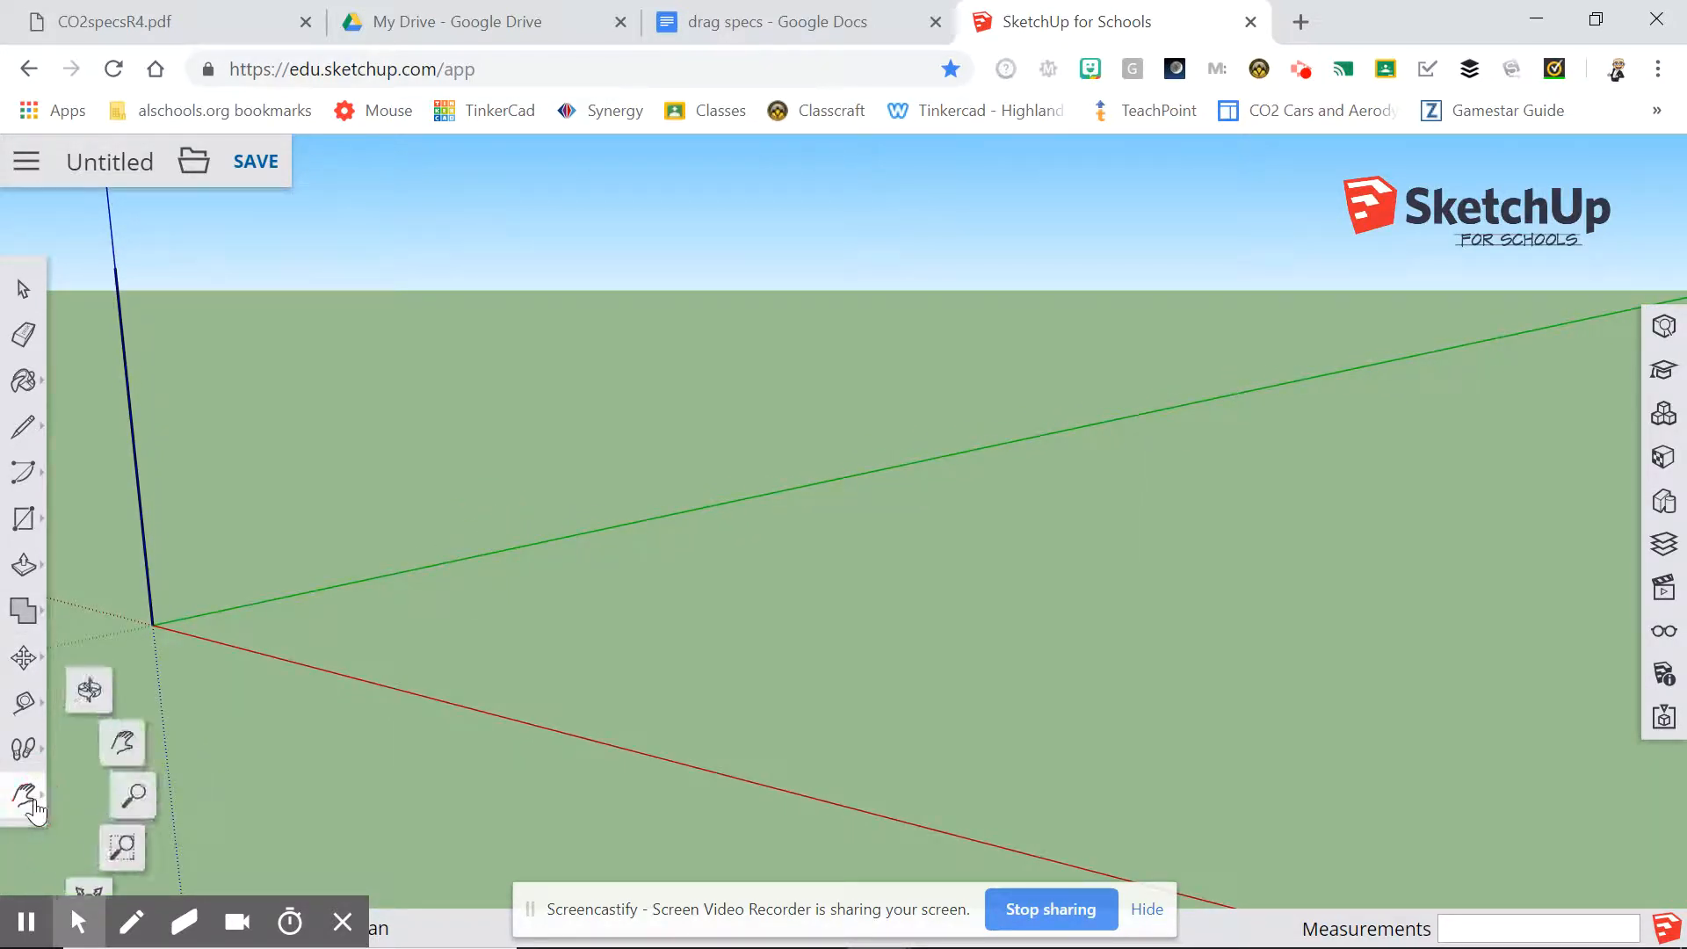
left_click(136, 800)
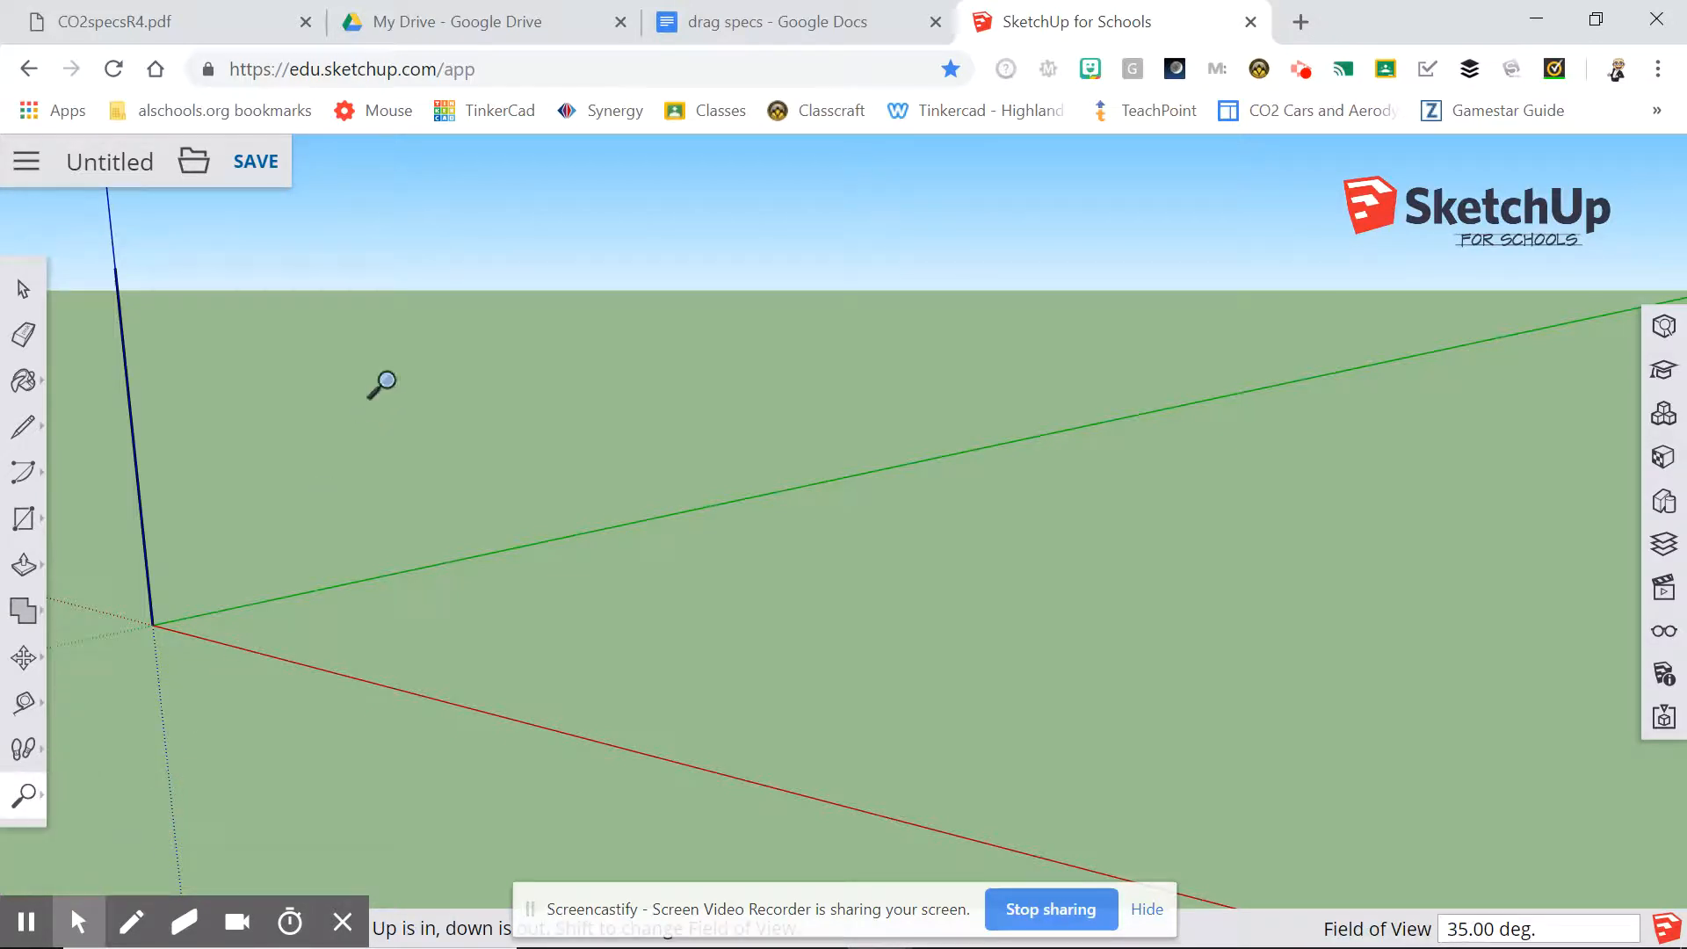
left_click_drag(382, 380, 413, 895)
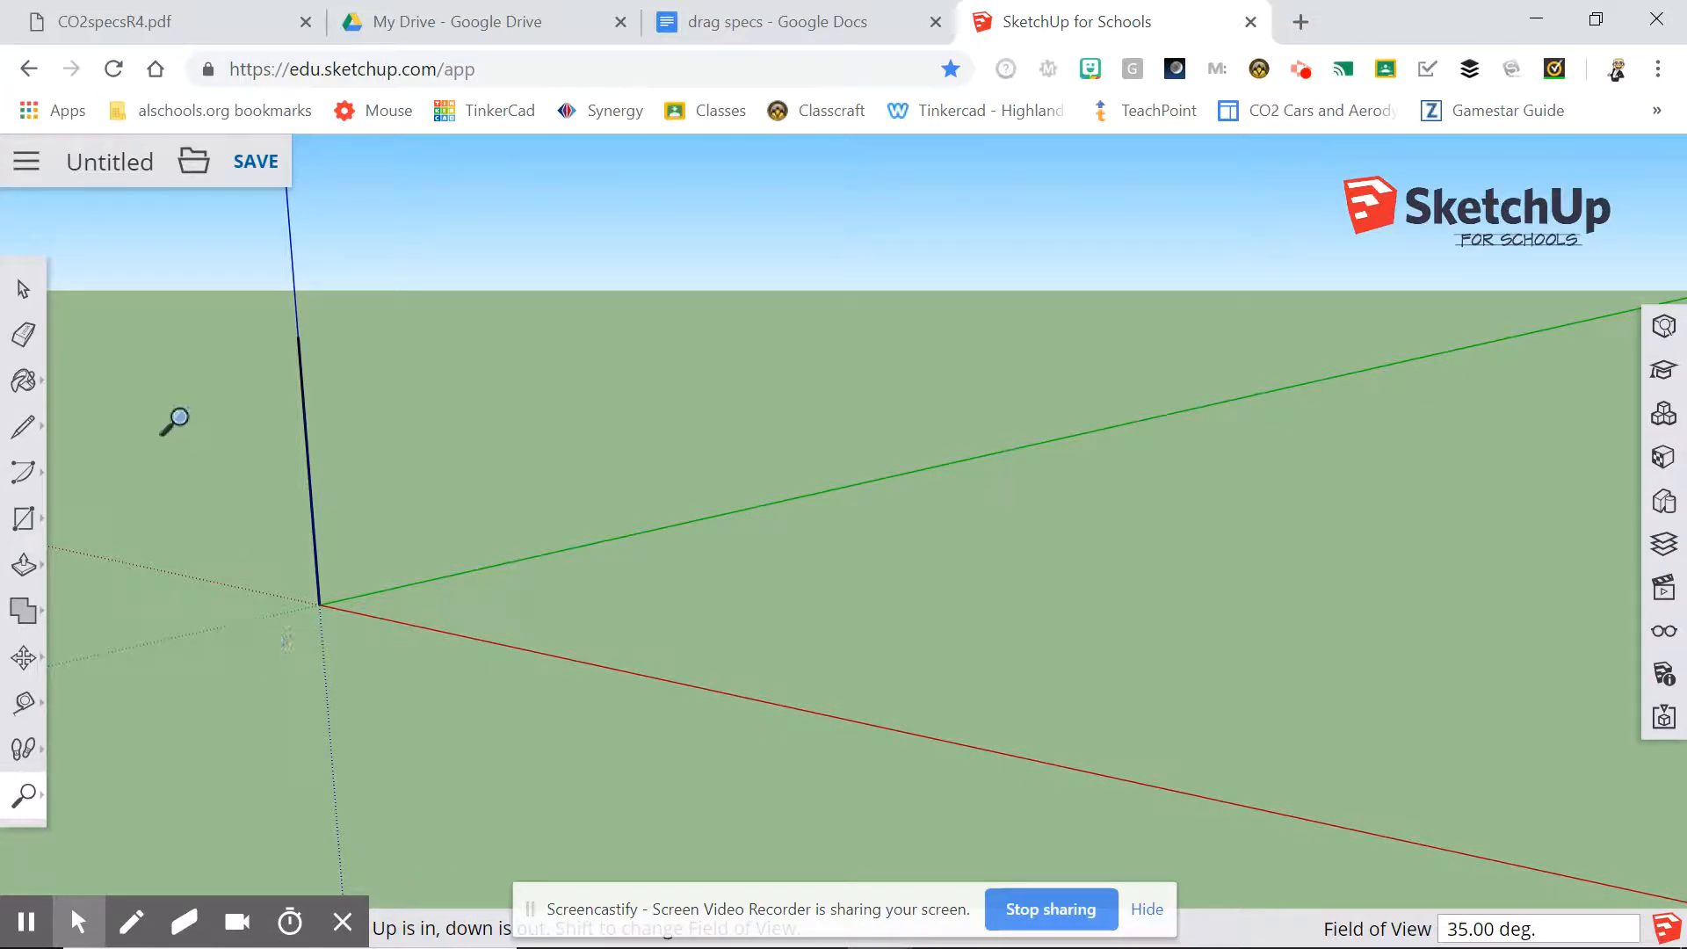
Complete the side profile with a 305 mm base along the red axis, a 42 mm vertical end edge and a closing top edge.
left_click(38, 430)
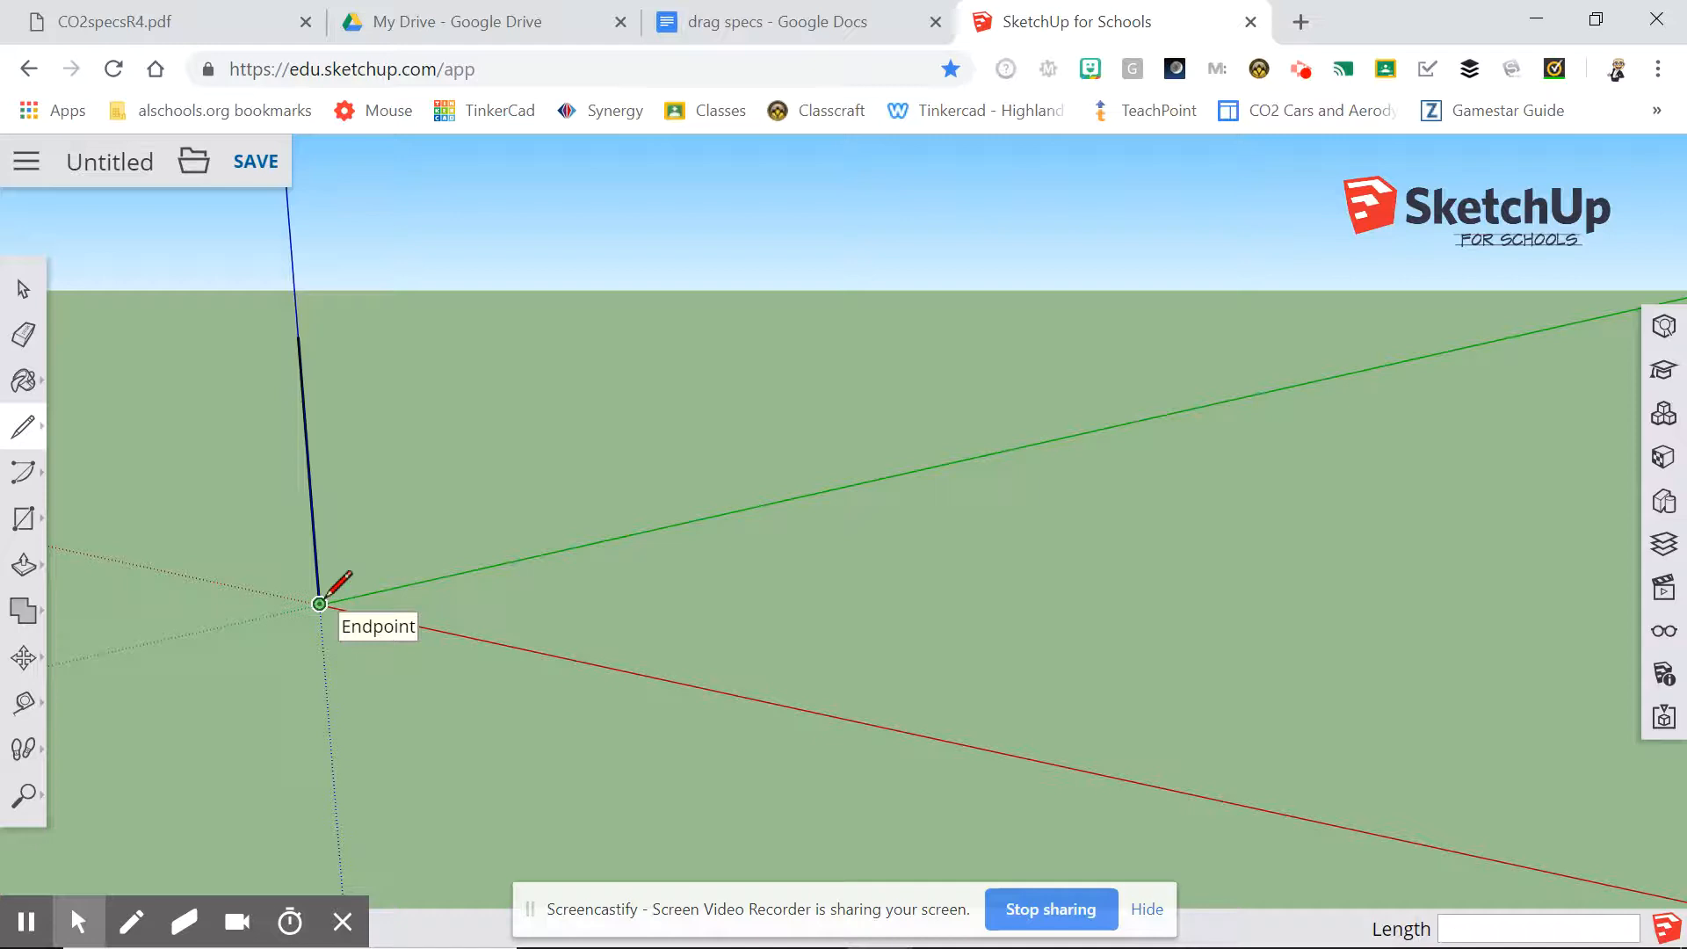
left_click(320, 603)
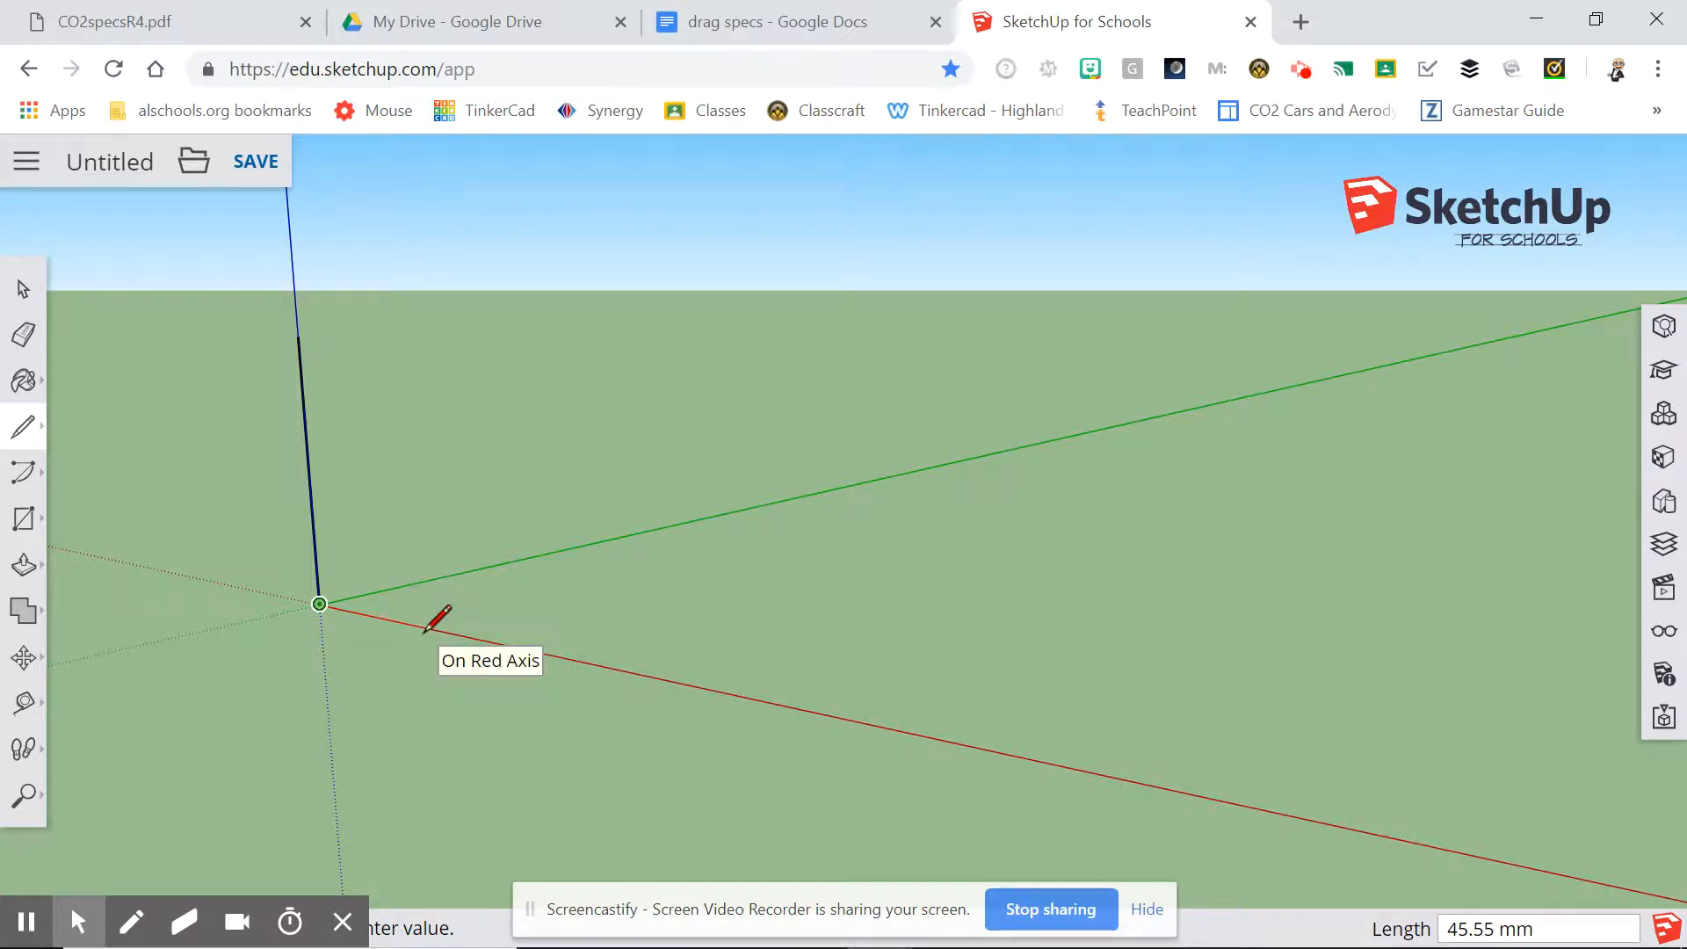
type("305")
key("Return")
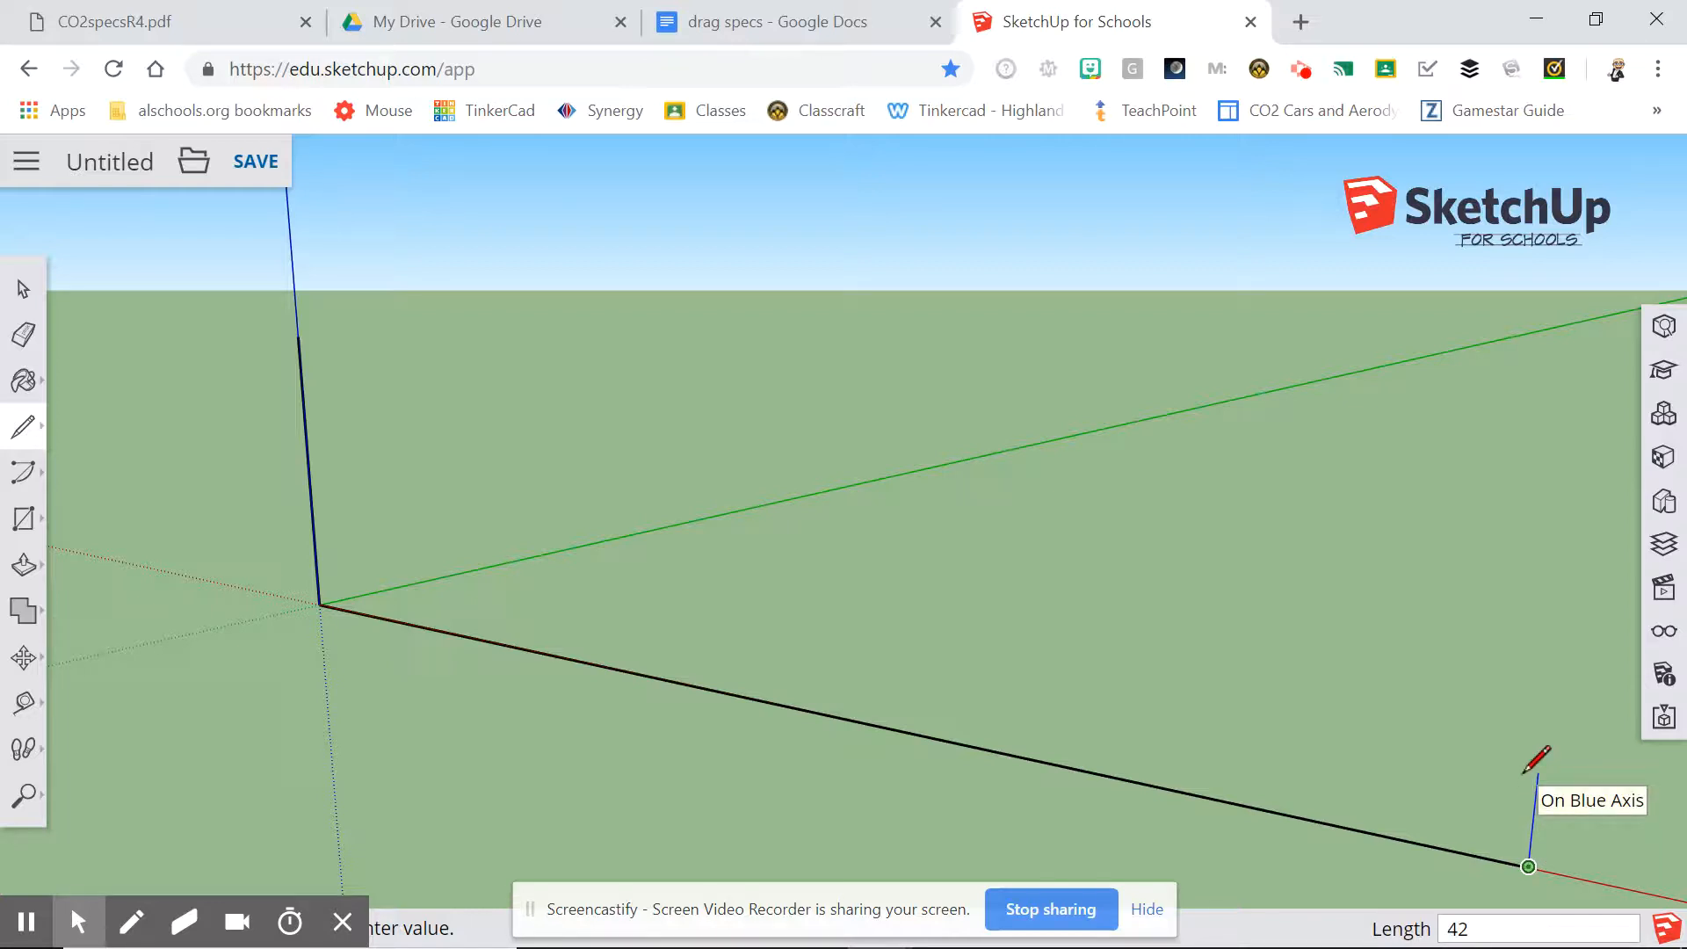
key("Return")
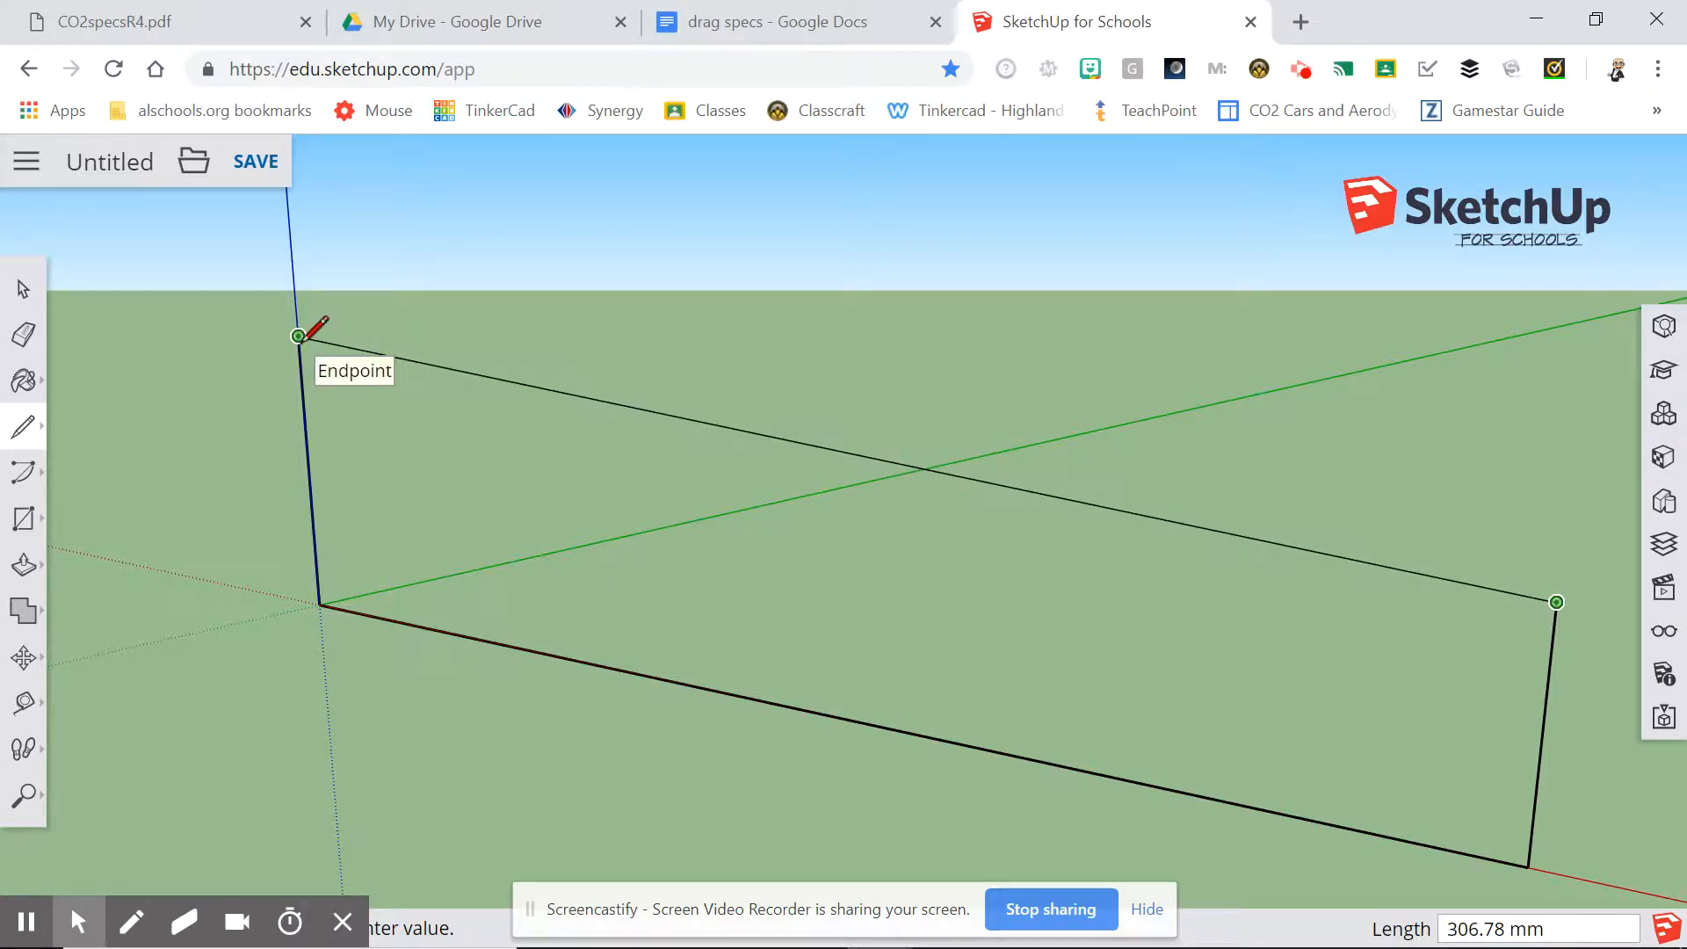
left_click(300, 337)
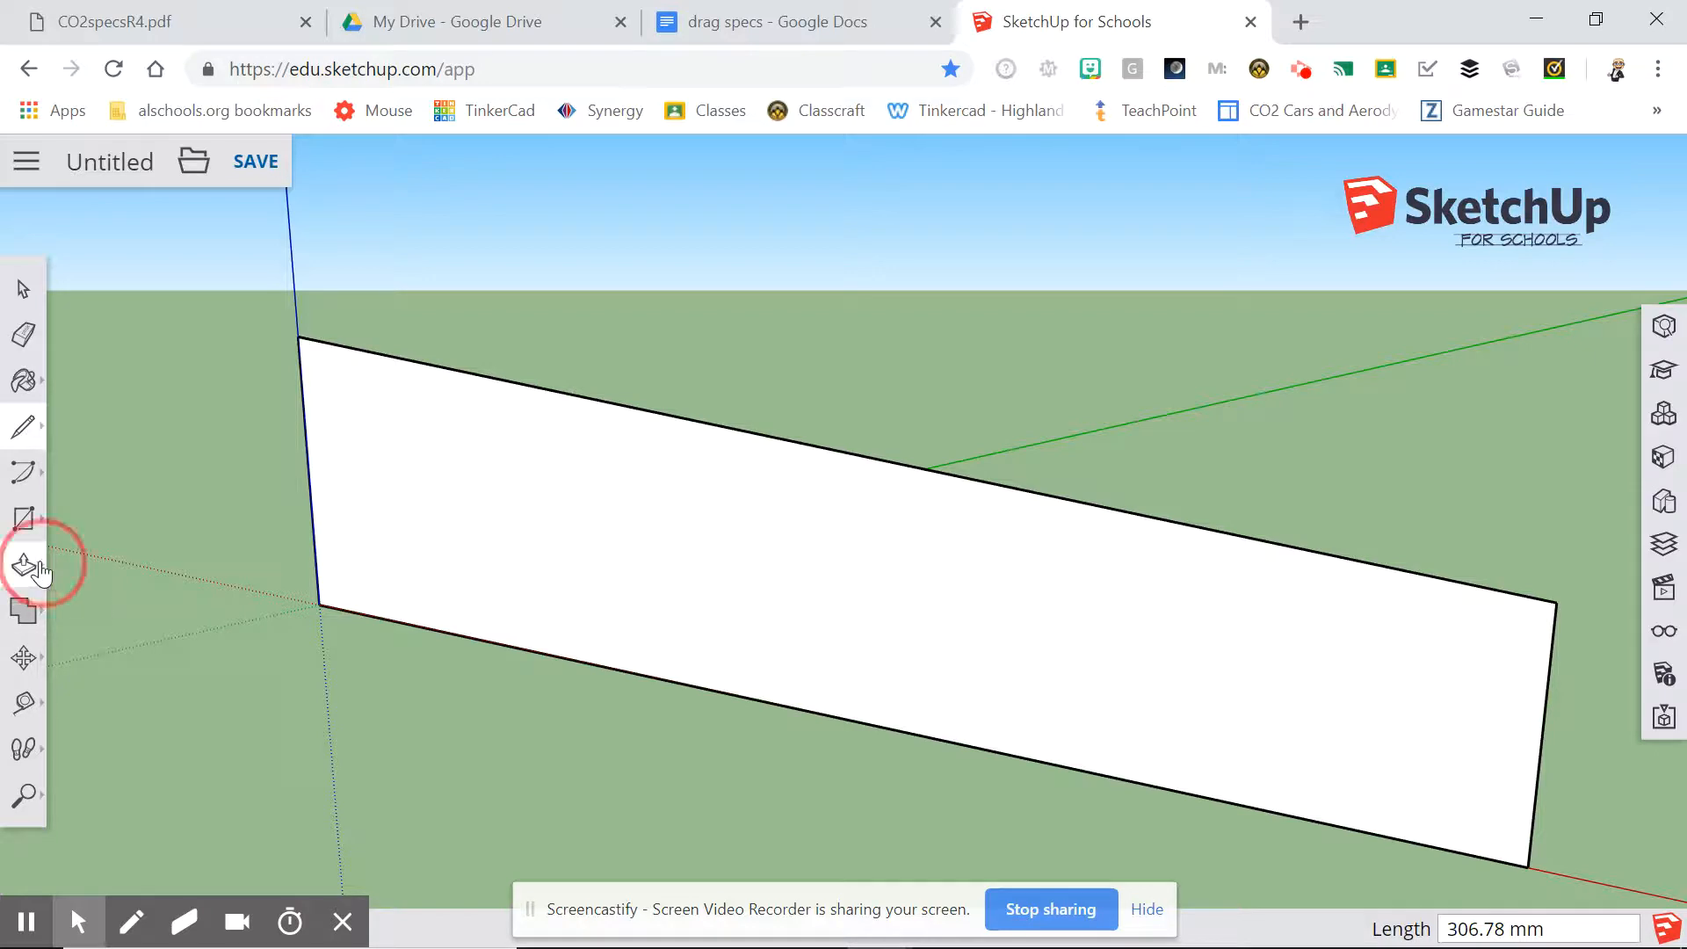
Push/Pull the side profile face 42 mm backward into a solid block.
left_click(35, 569)
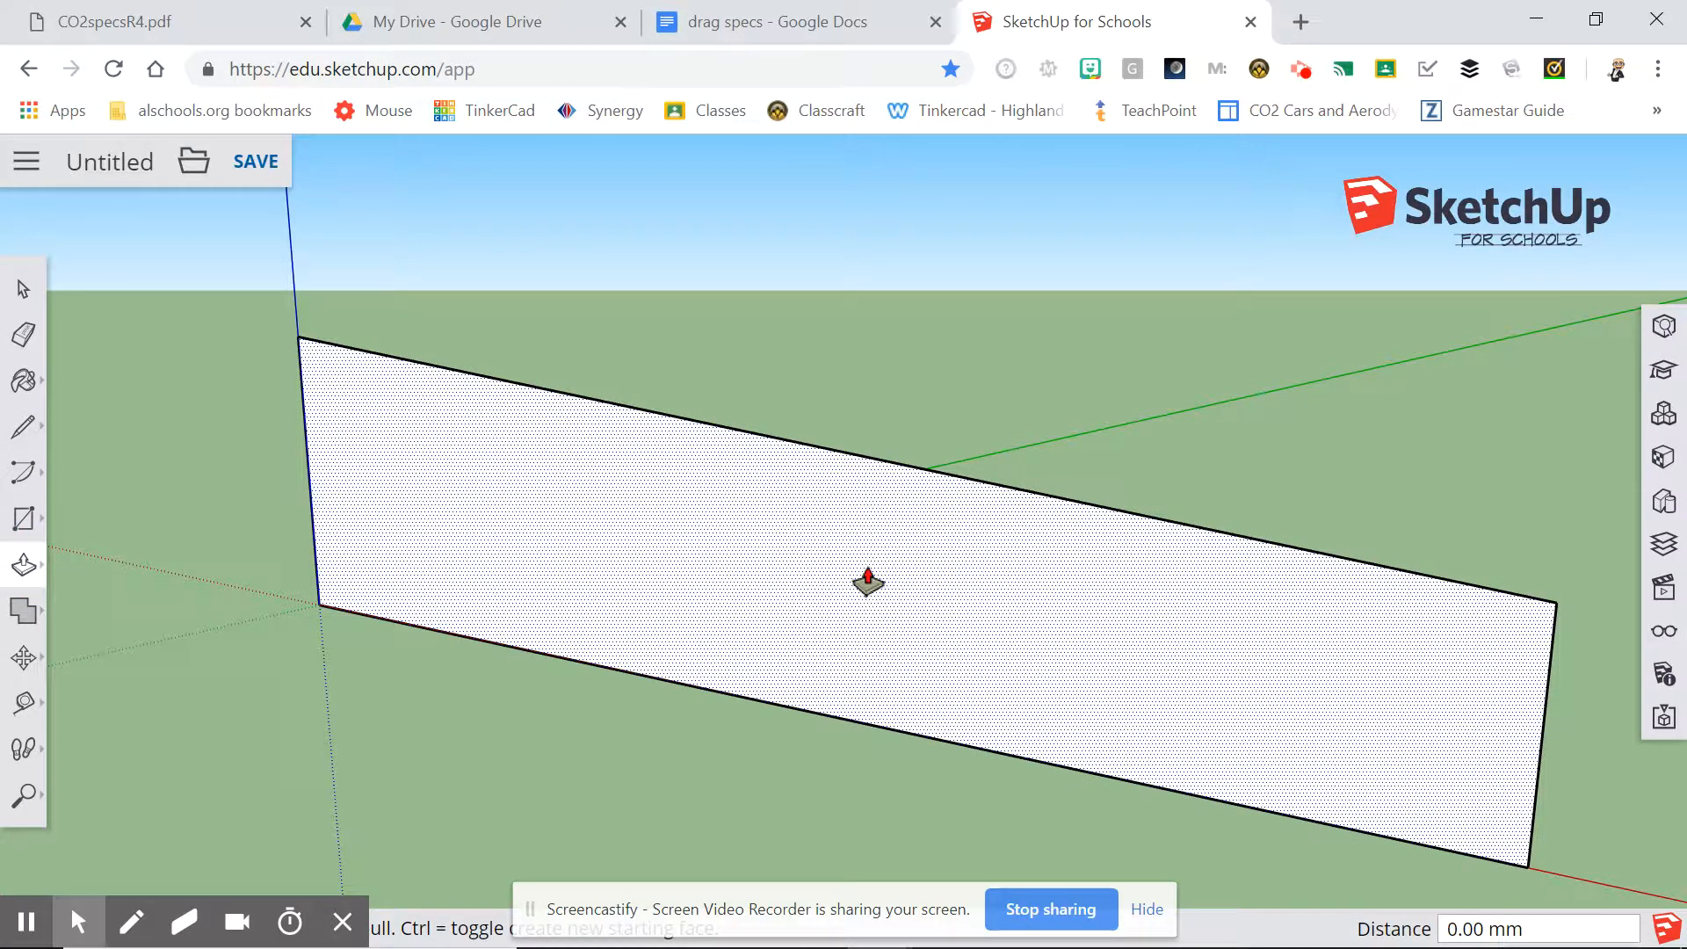
left_click(868, 581)
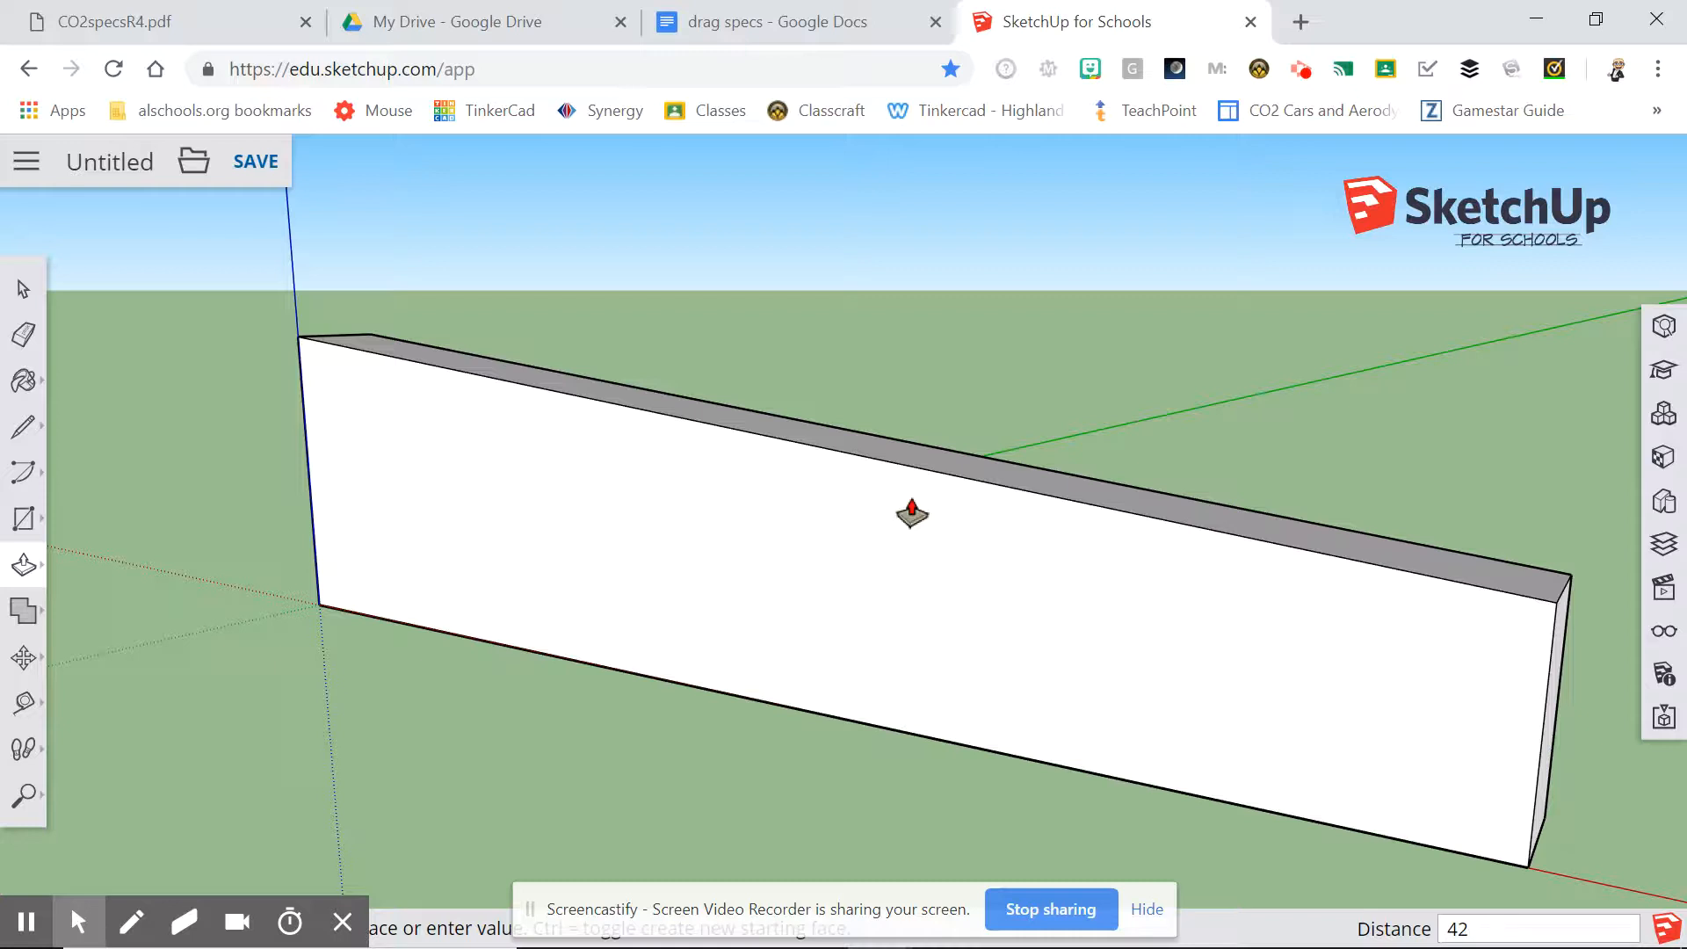
key("Return")
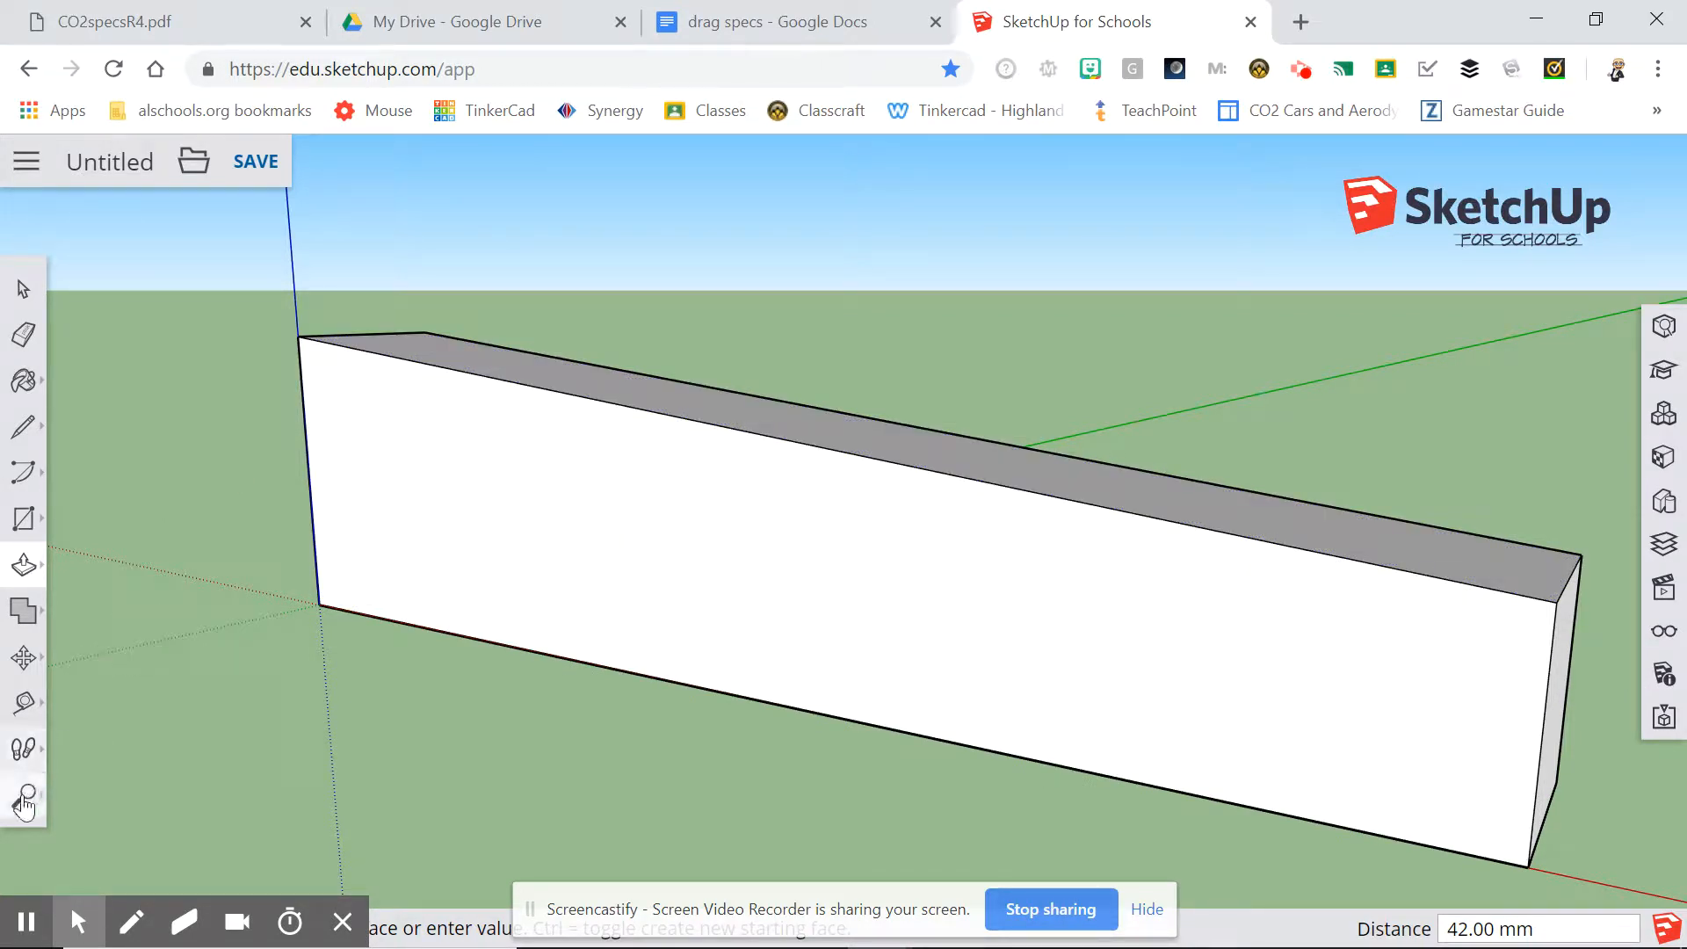
Orbit to inspect the block's side, and undo its extrusion, the closing top edge and the far vertical end edge.
left_click(25, 795)
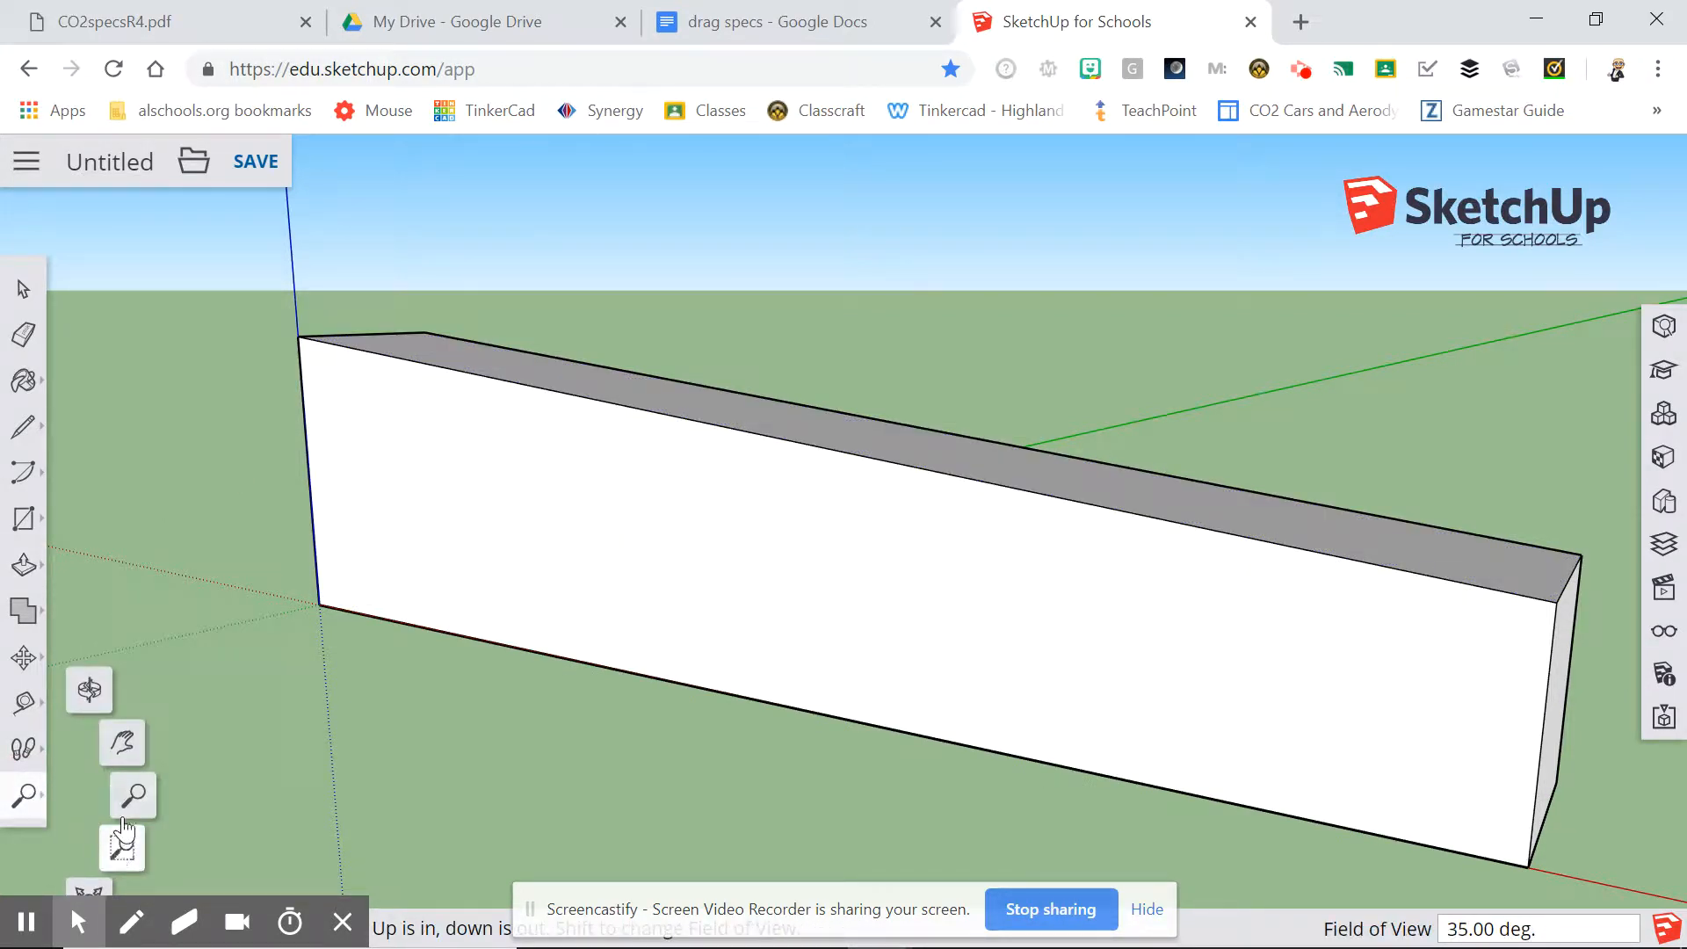
left_click(95, 696)
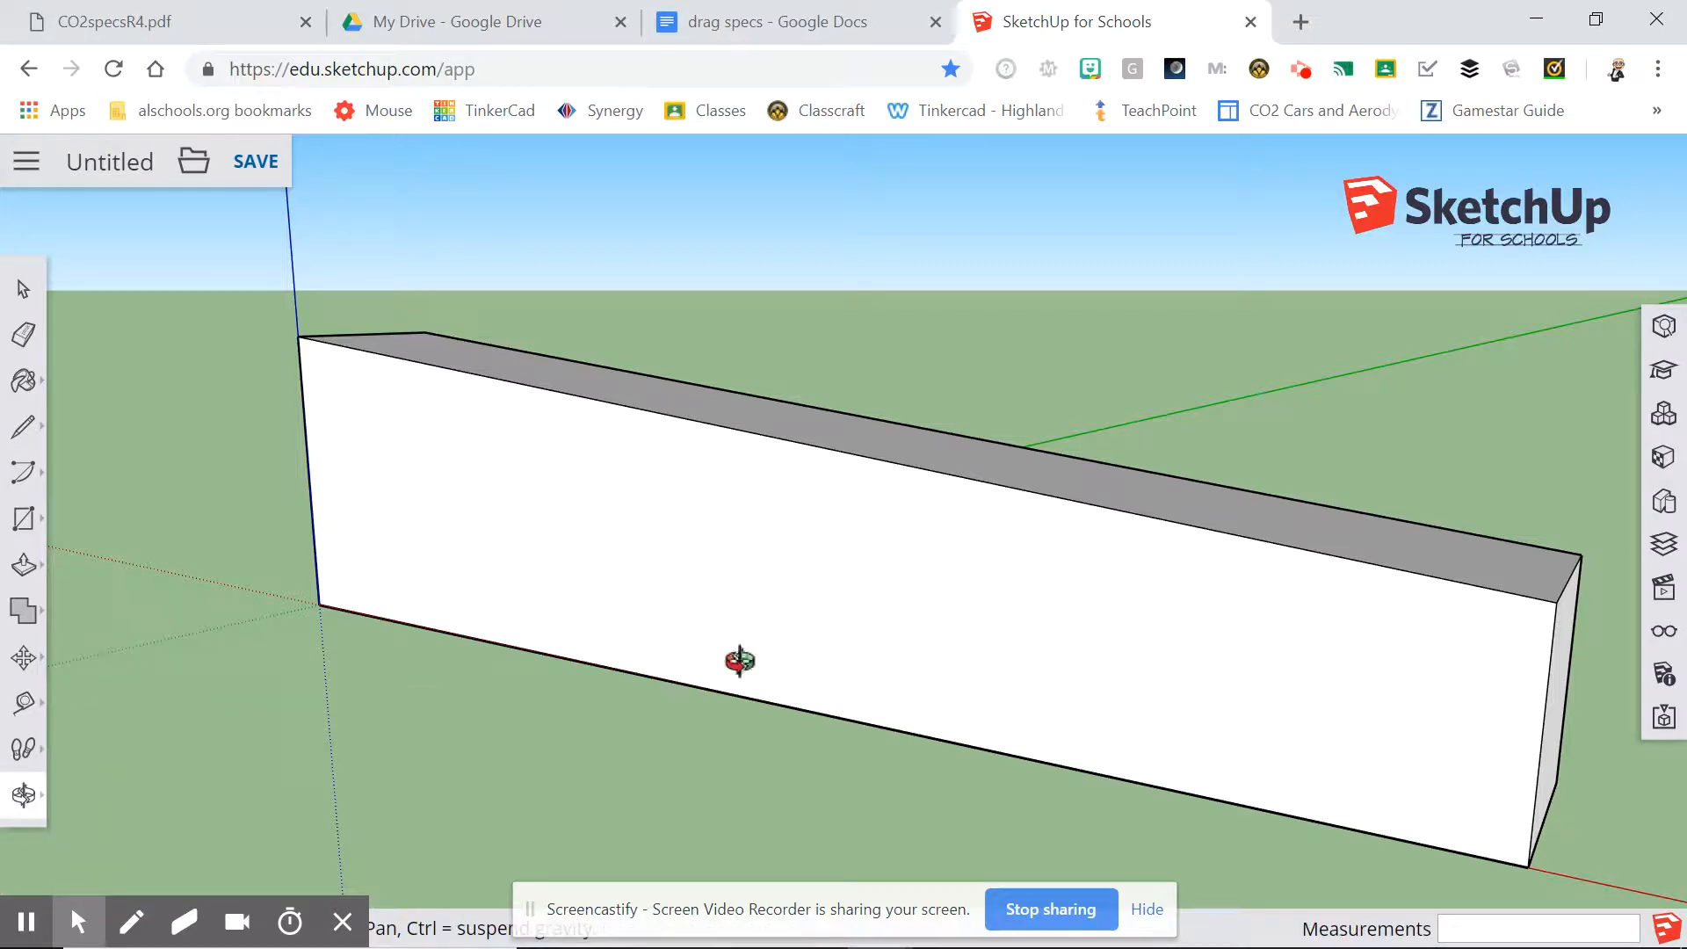
left_click_drag(1047, 558, 901, 449)
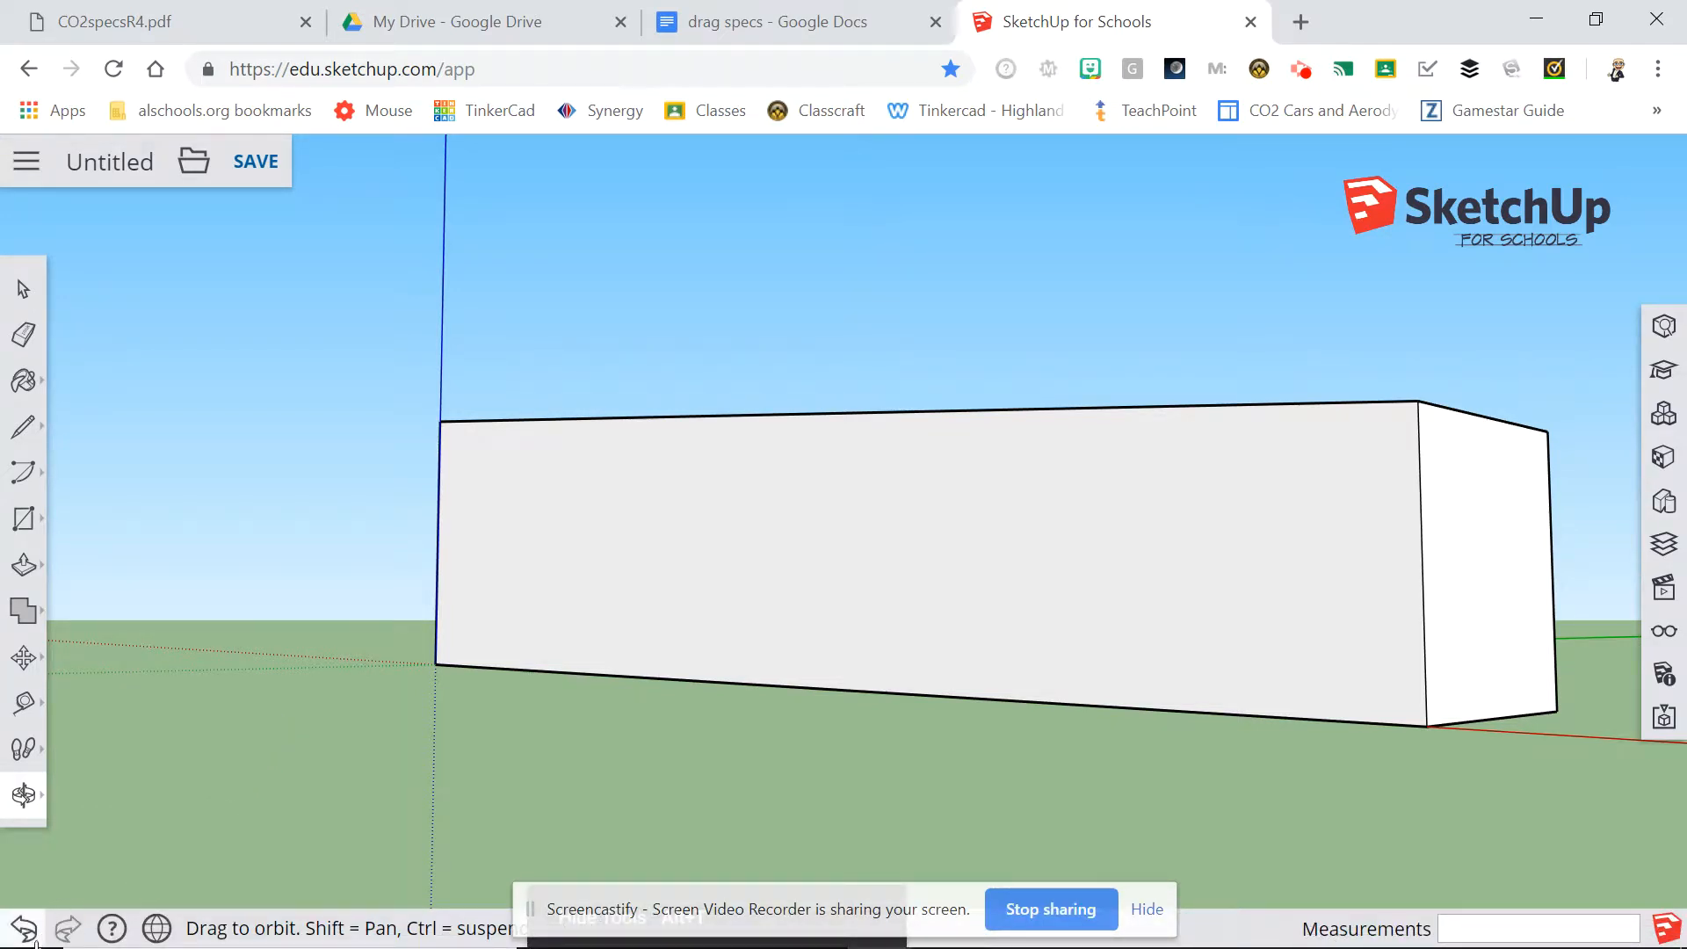
left_click(25, 930)
left_click(27, 933)
left_click(26, 933)
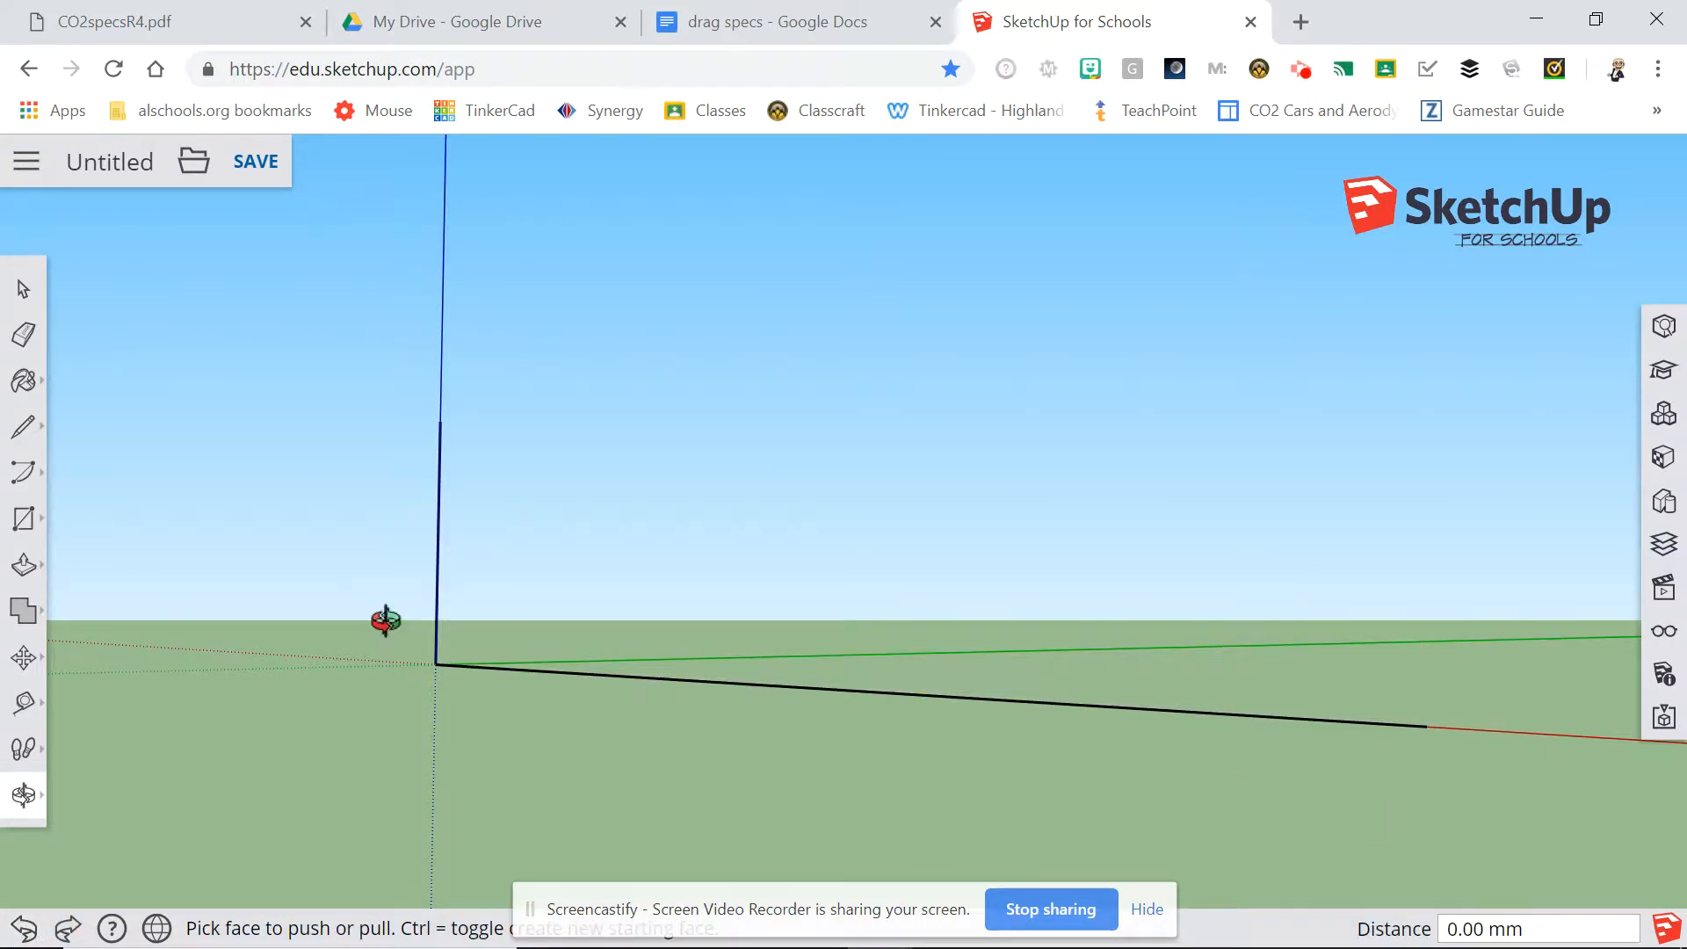
Redraw a shorter vertical edge at the base's far end and close the profile with a sloping top edge about 310 mm long.
left_click(26, 431)
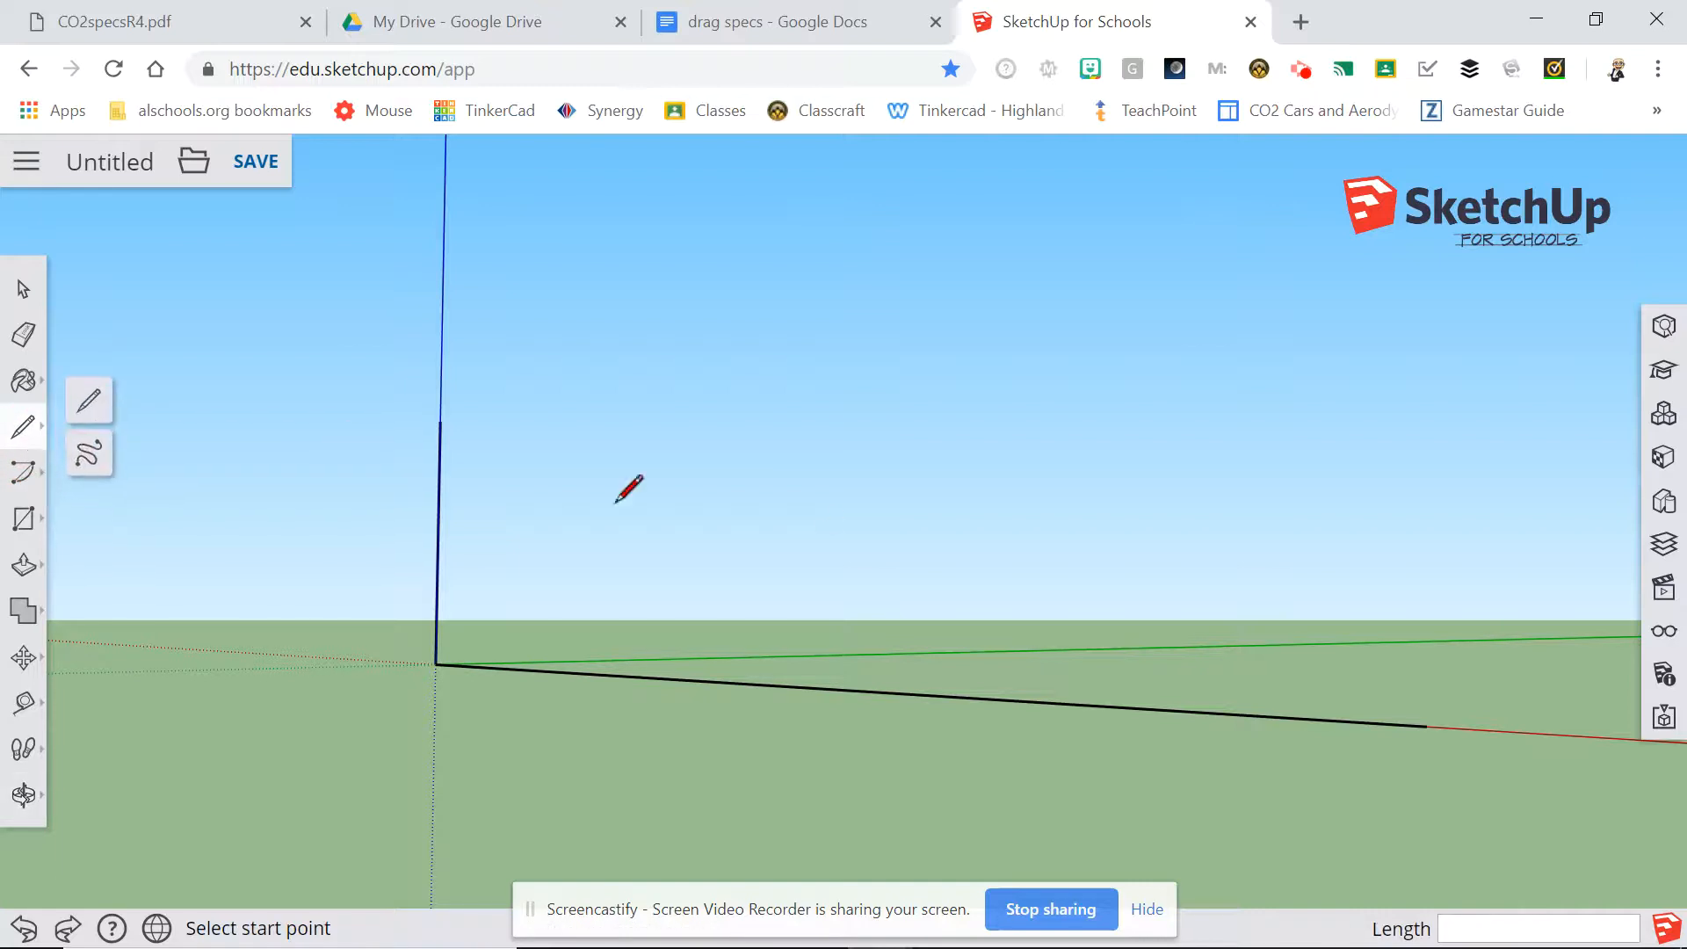
left_click(1426, 725)
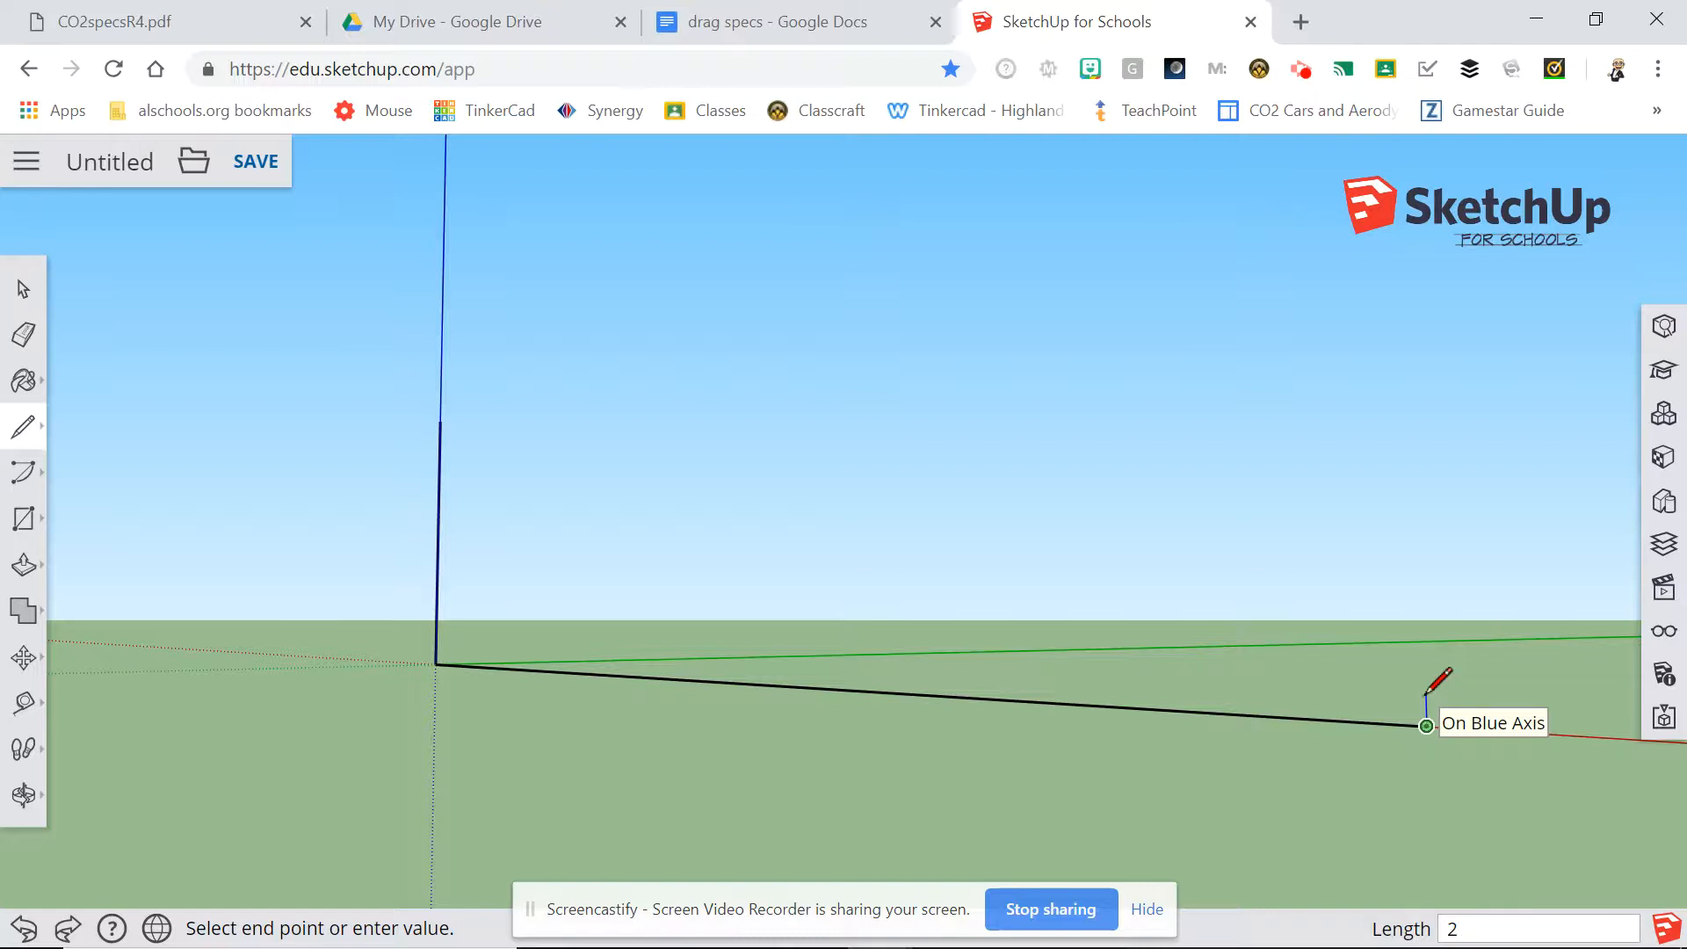
key("Return")
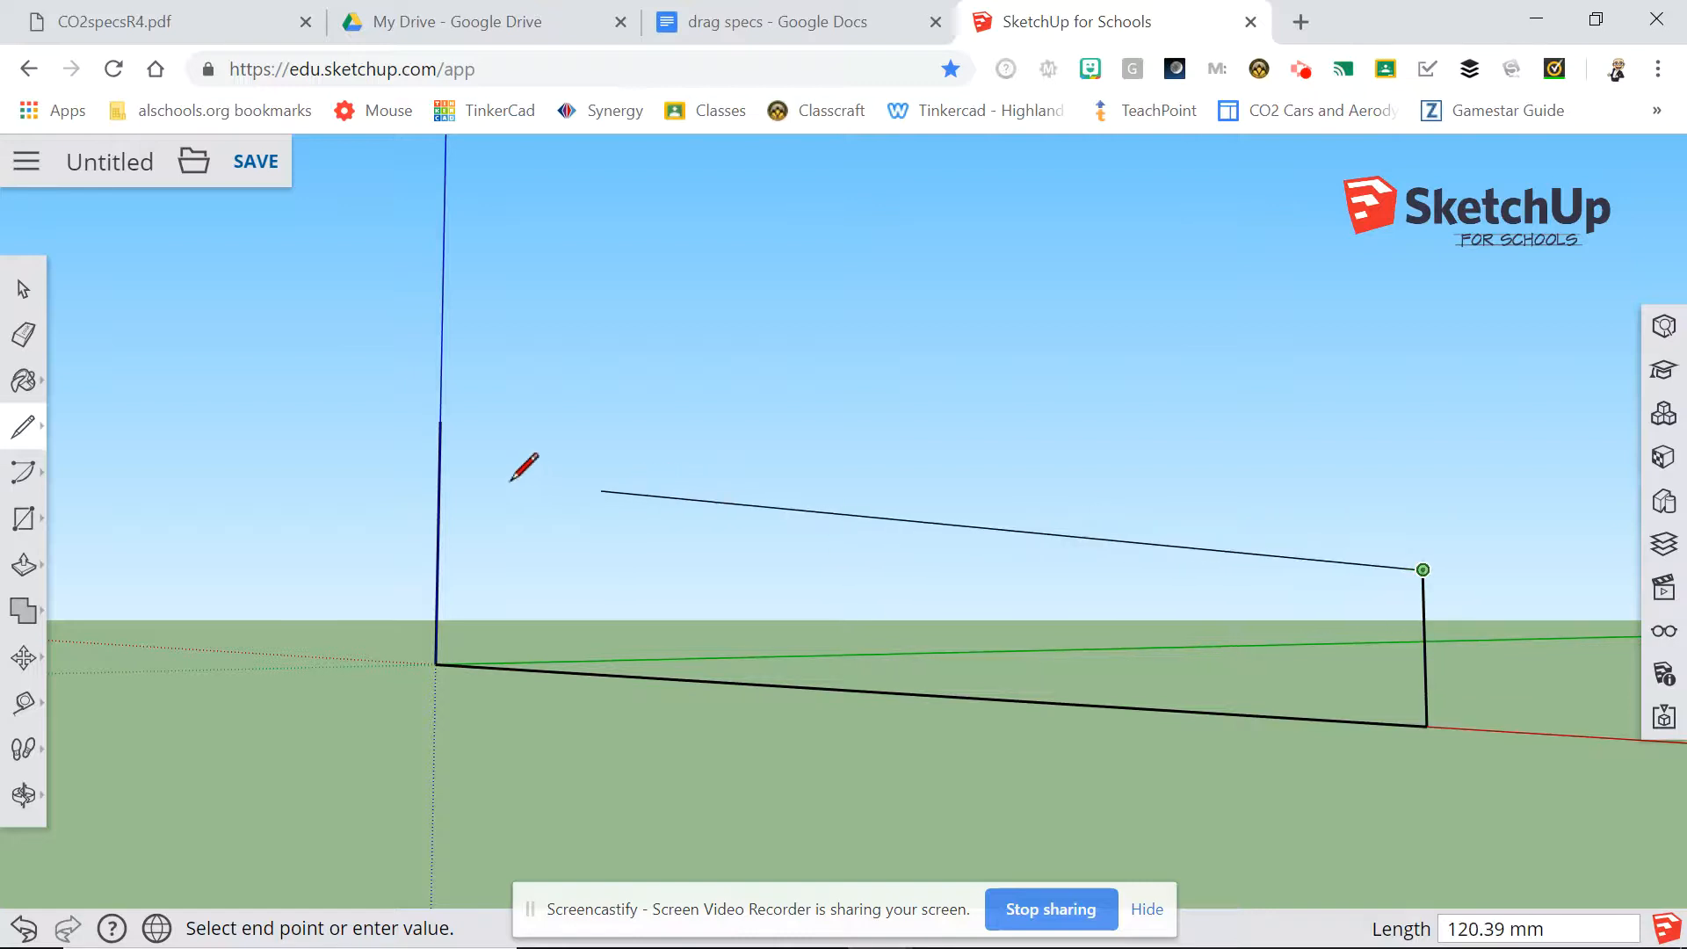
left_click(442, 421)
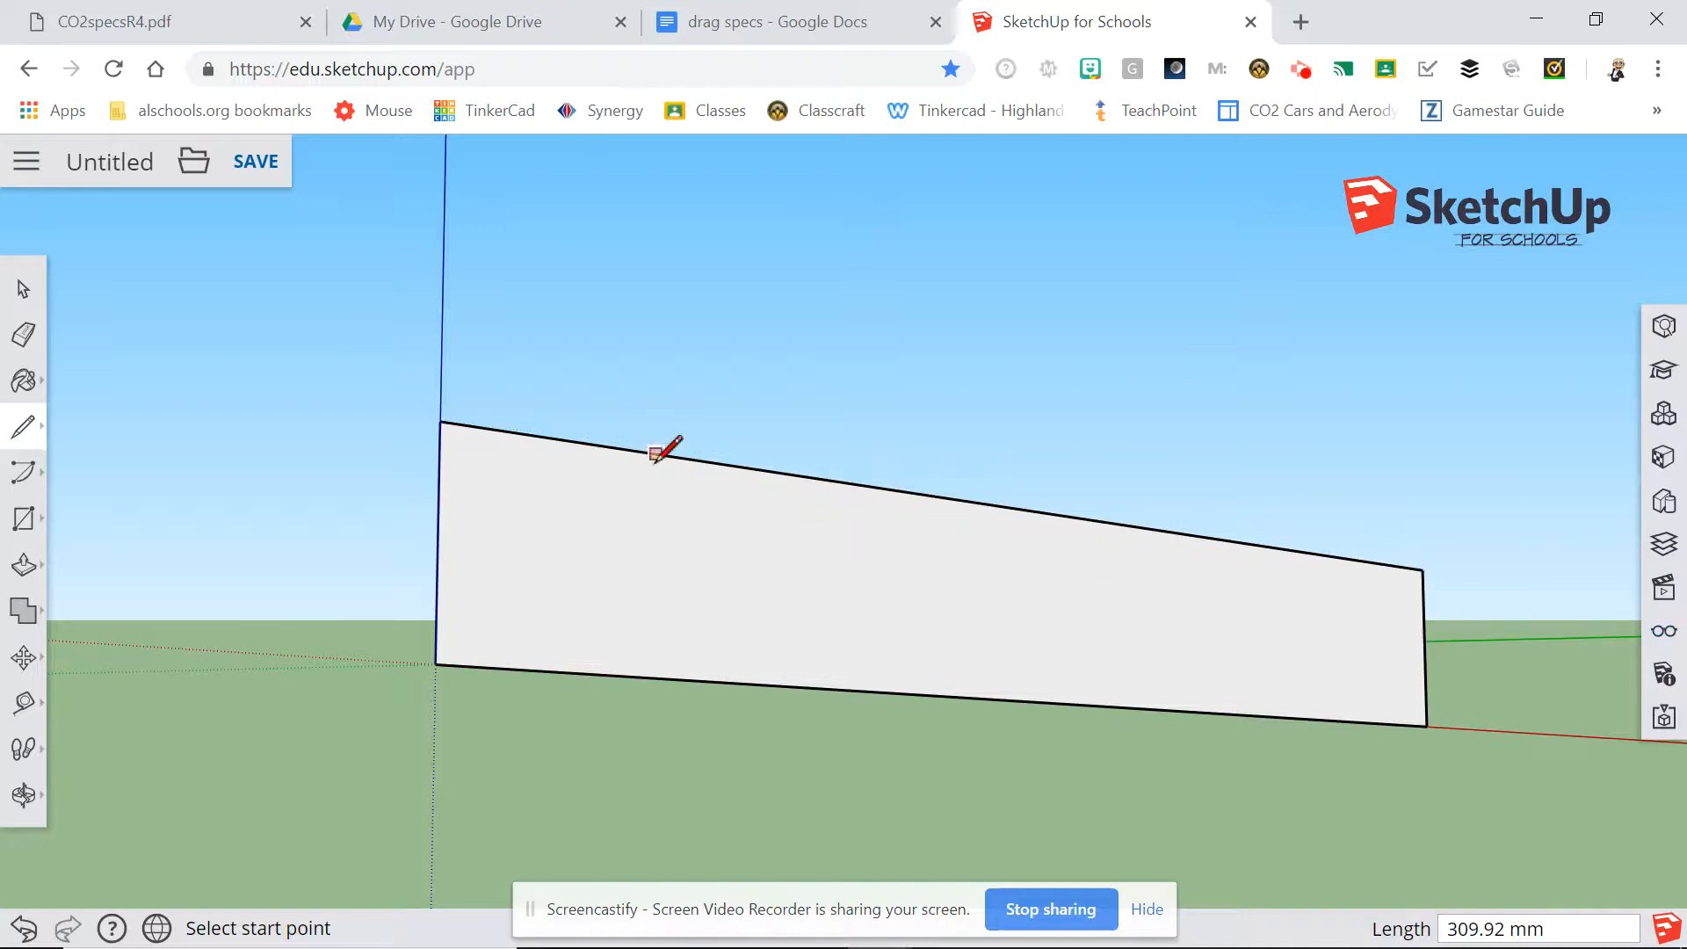
Push/Pull the tapered side profile 42 mm backward into a solid wedge block.
left_click(29, 571)
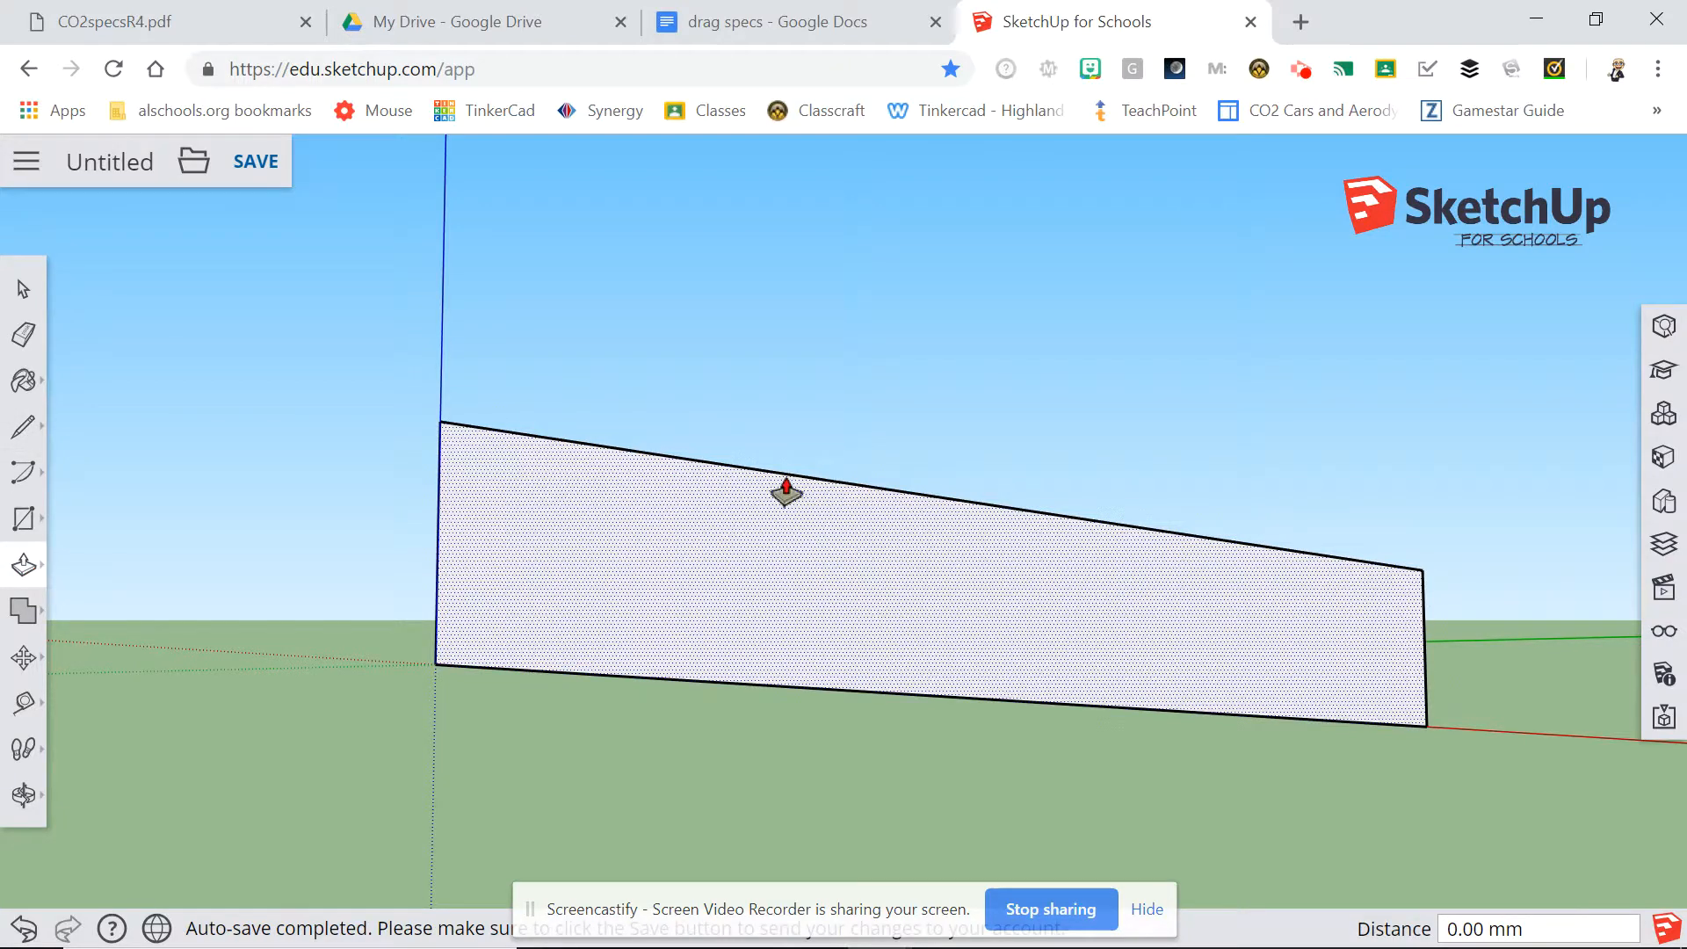
left_click(878, 554)
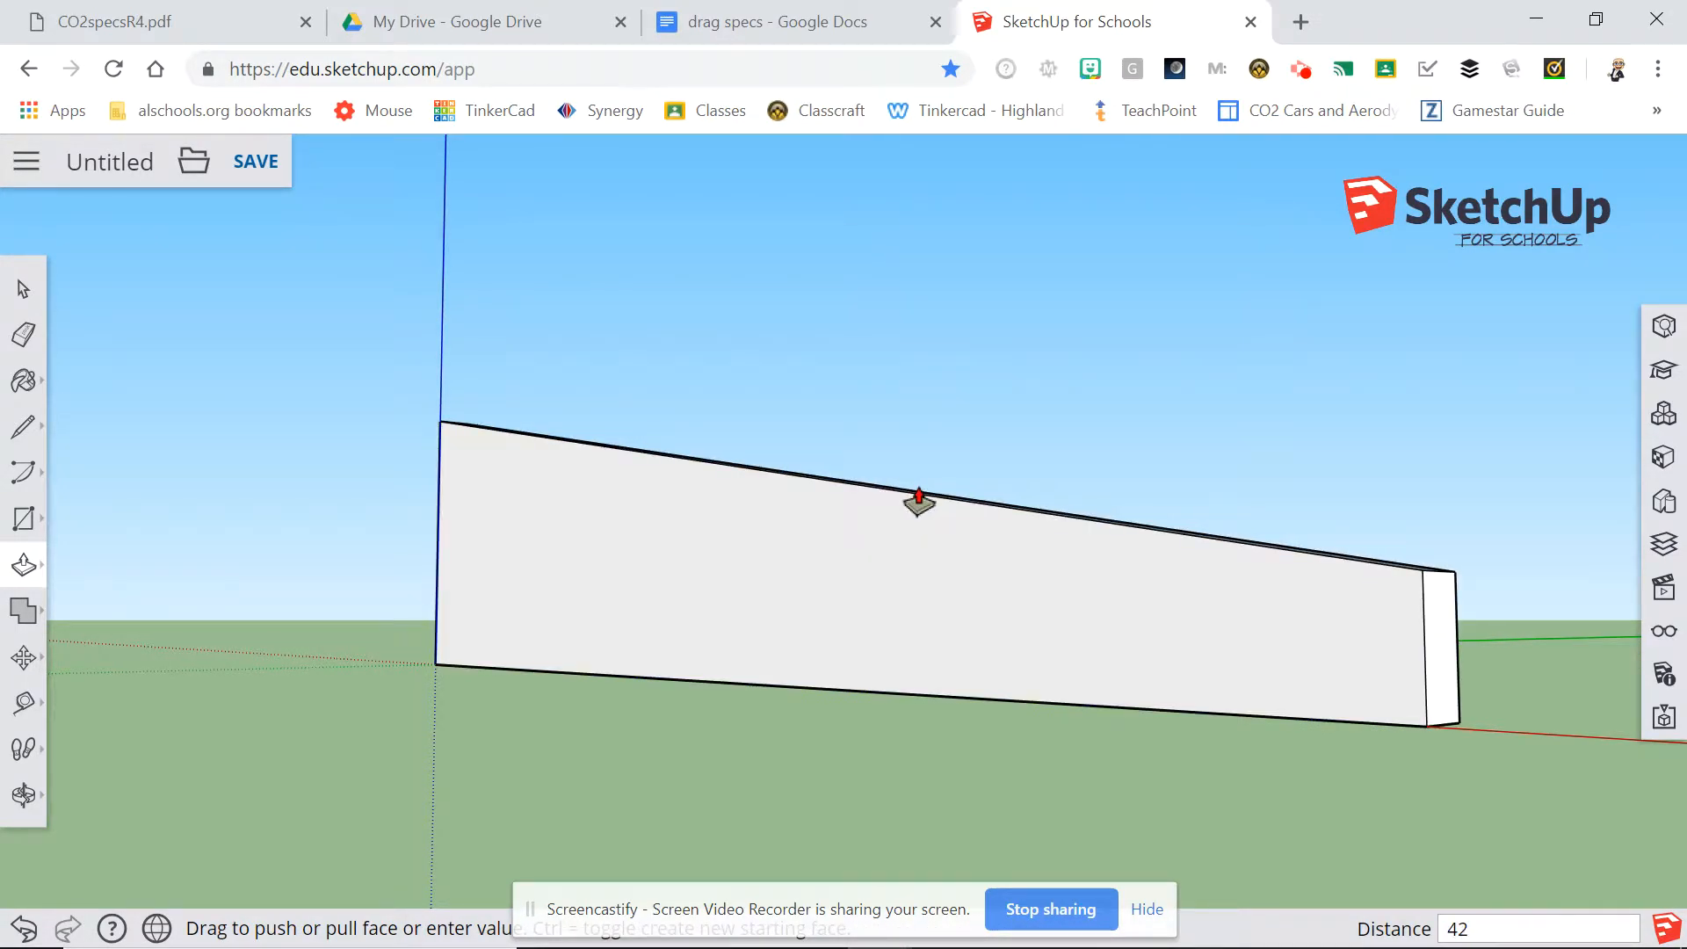
key("Return")
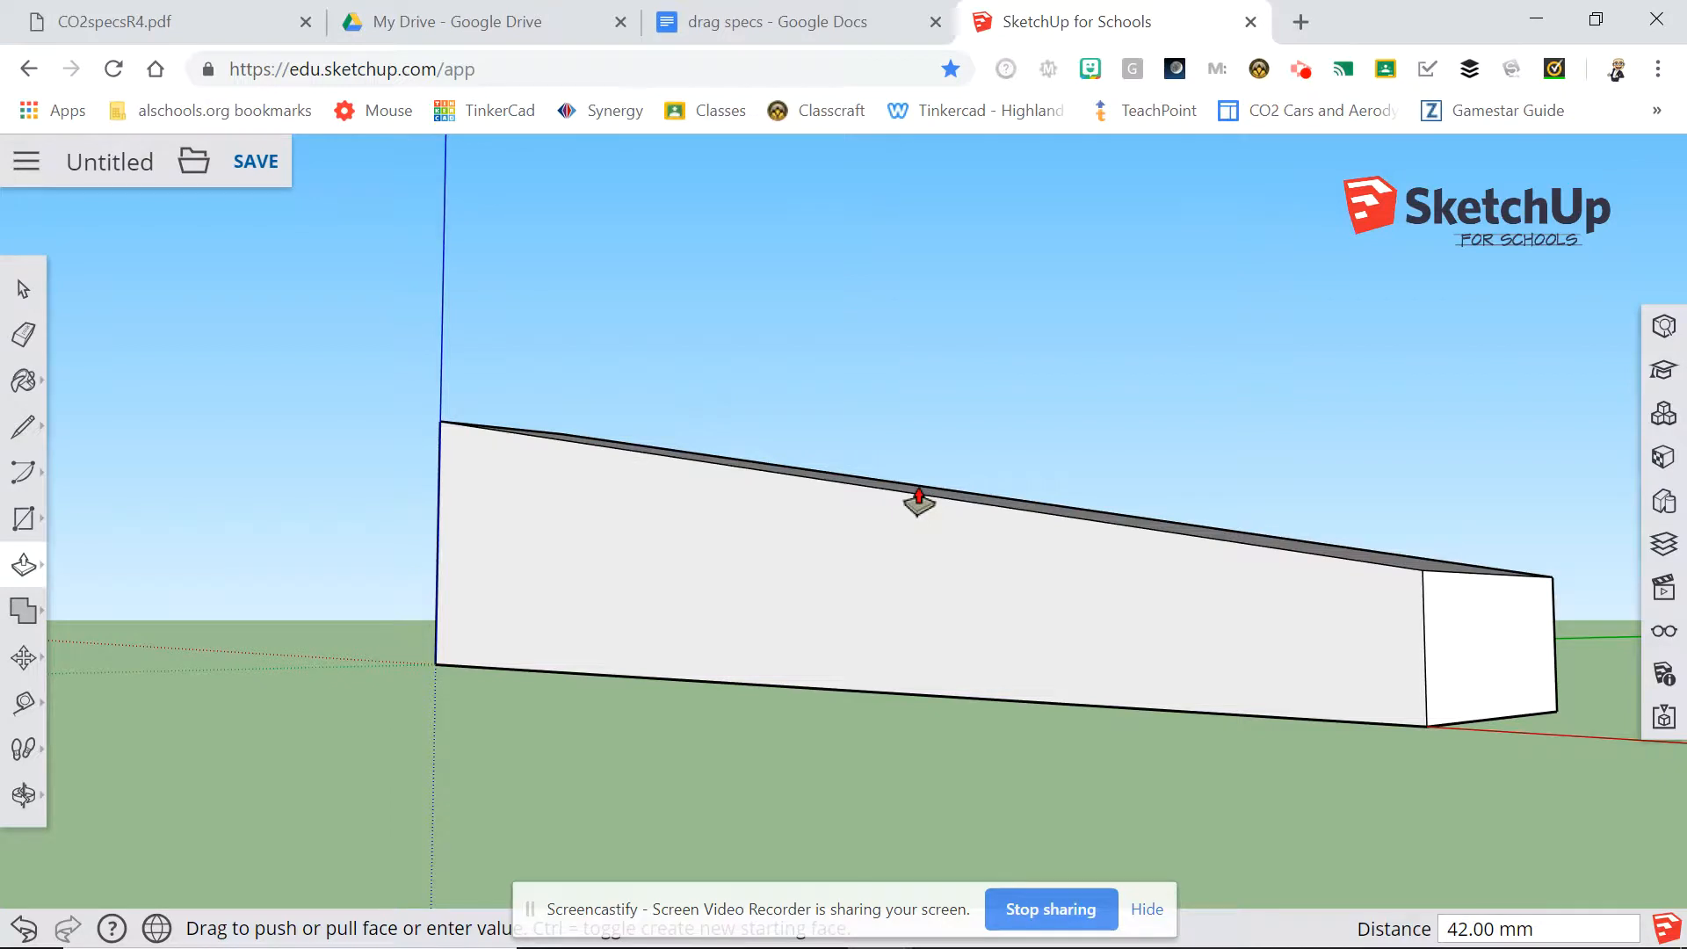
Orbit around the wedge and pan to view its whole tall end face straight on.
left_click(24, 795)
left_click_drag(1199, 269, 473, 318)
left_click_drag(808, 291, 228, 316)
left_click(1007, 343)
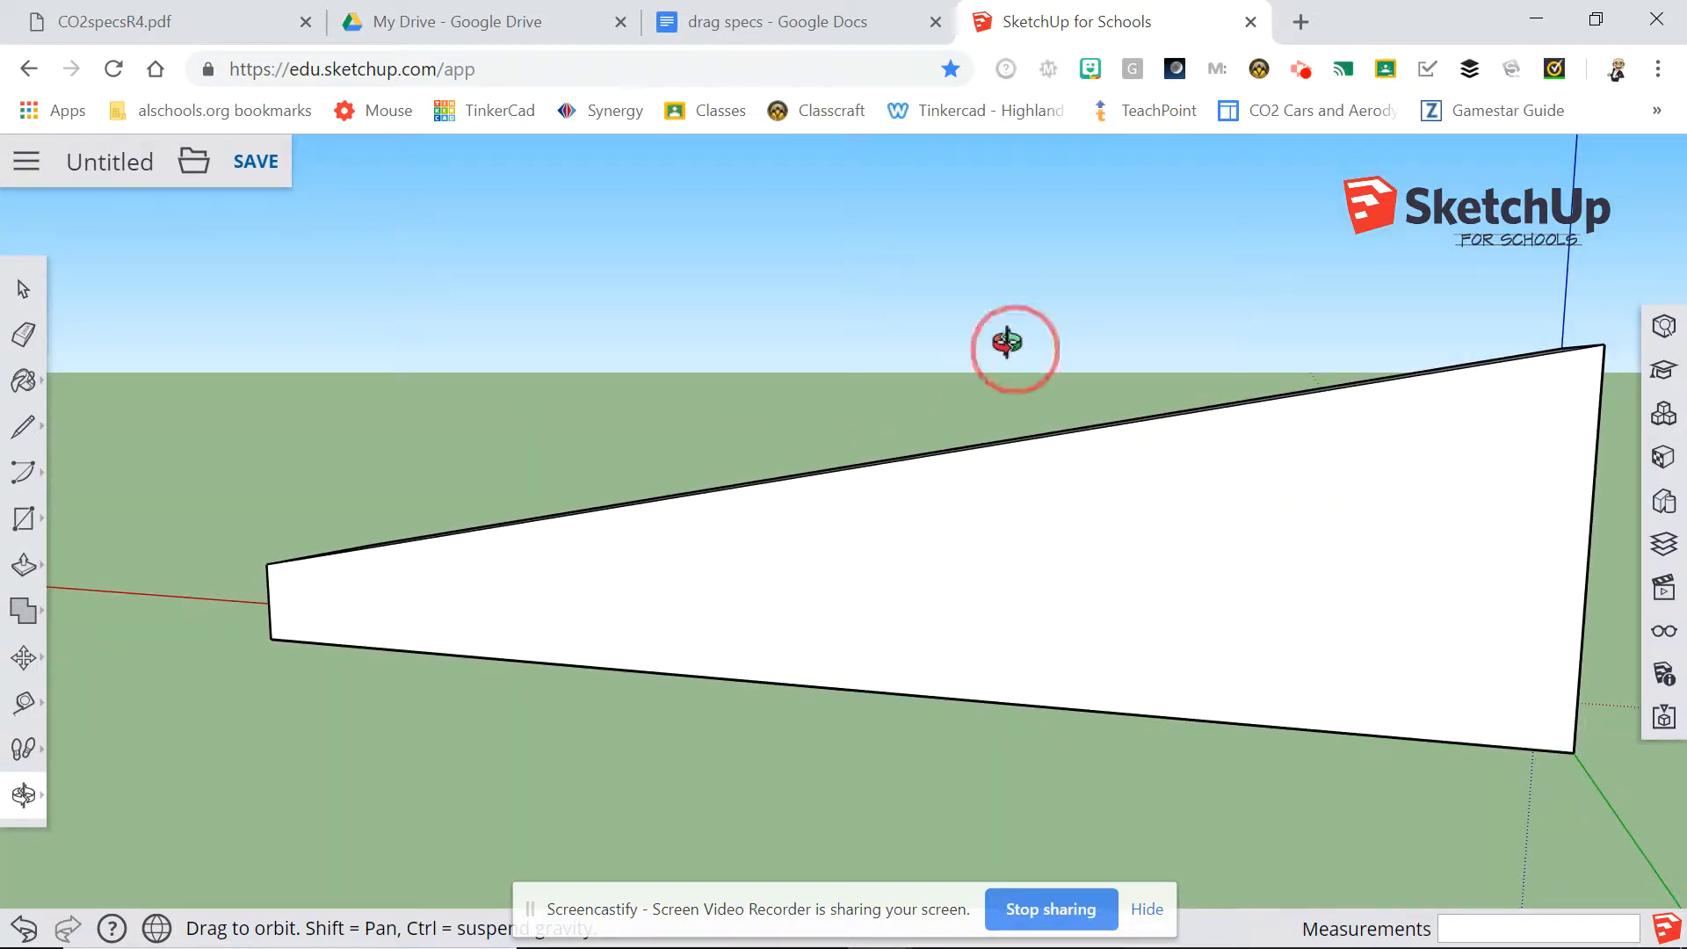
right_click_drag(1007, 343, 567, 334)
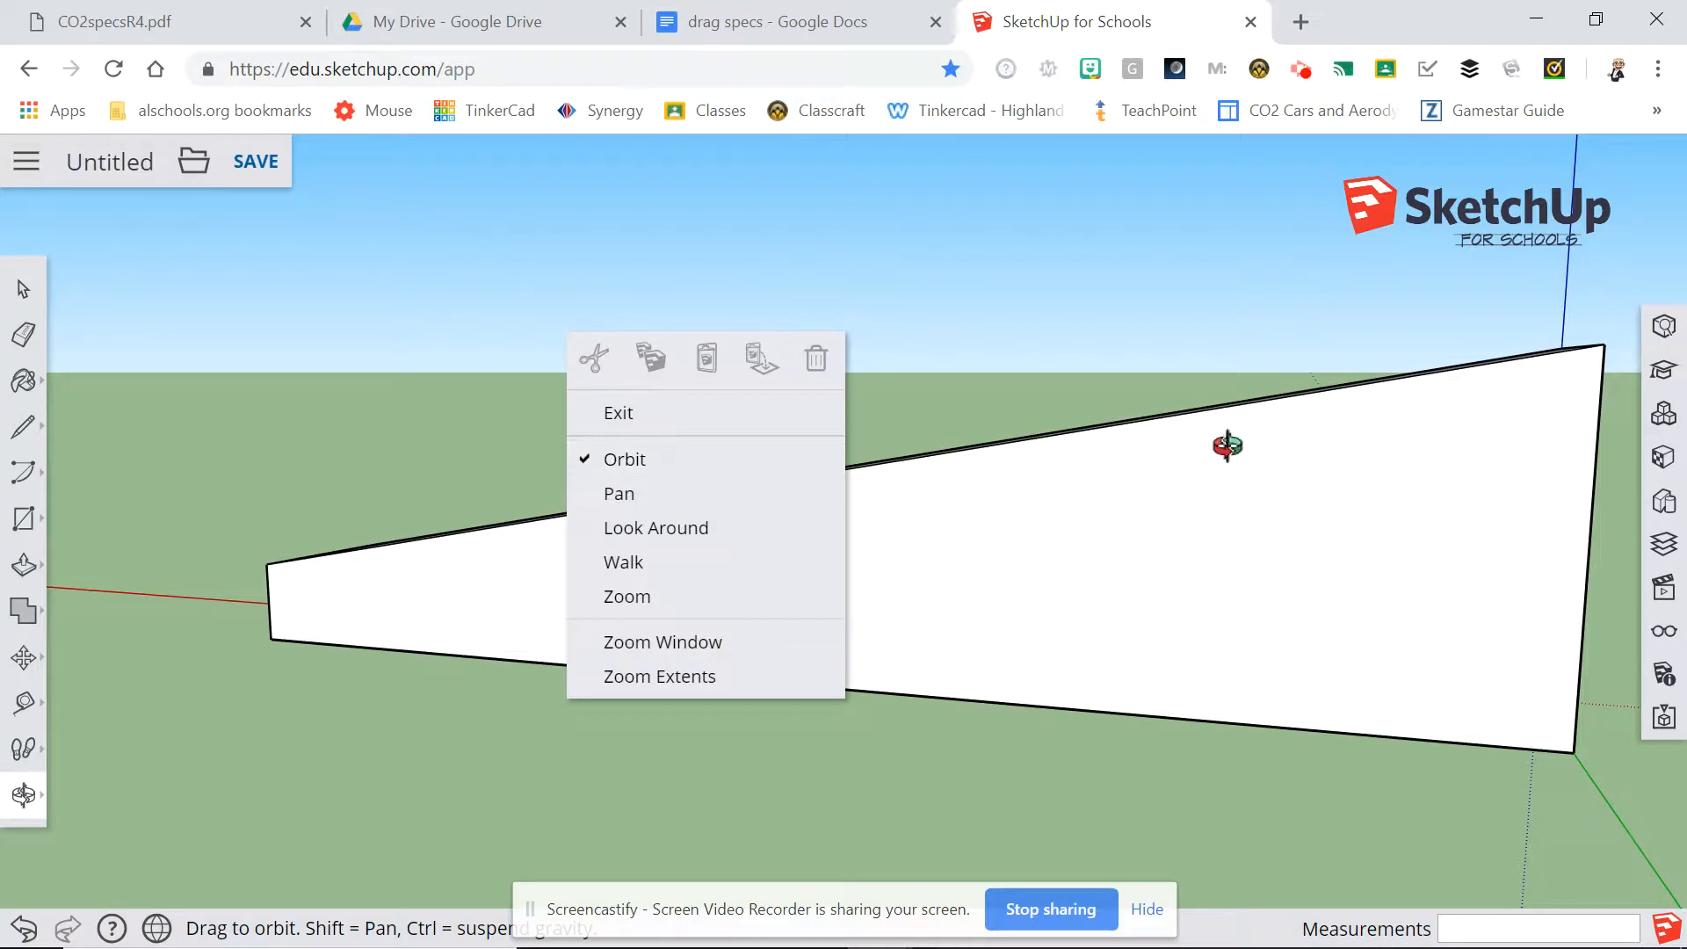
left_click_drag(1227, 445, 613, 353)
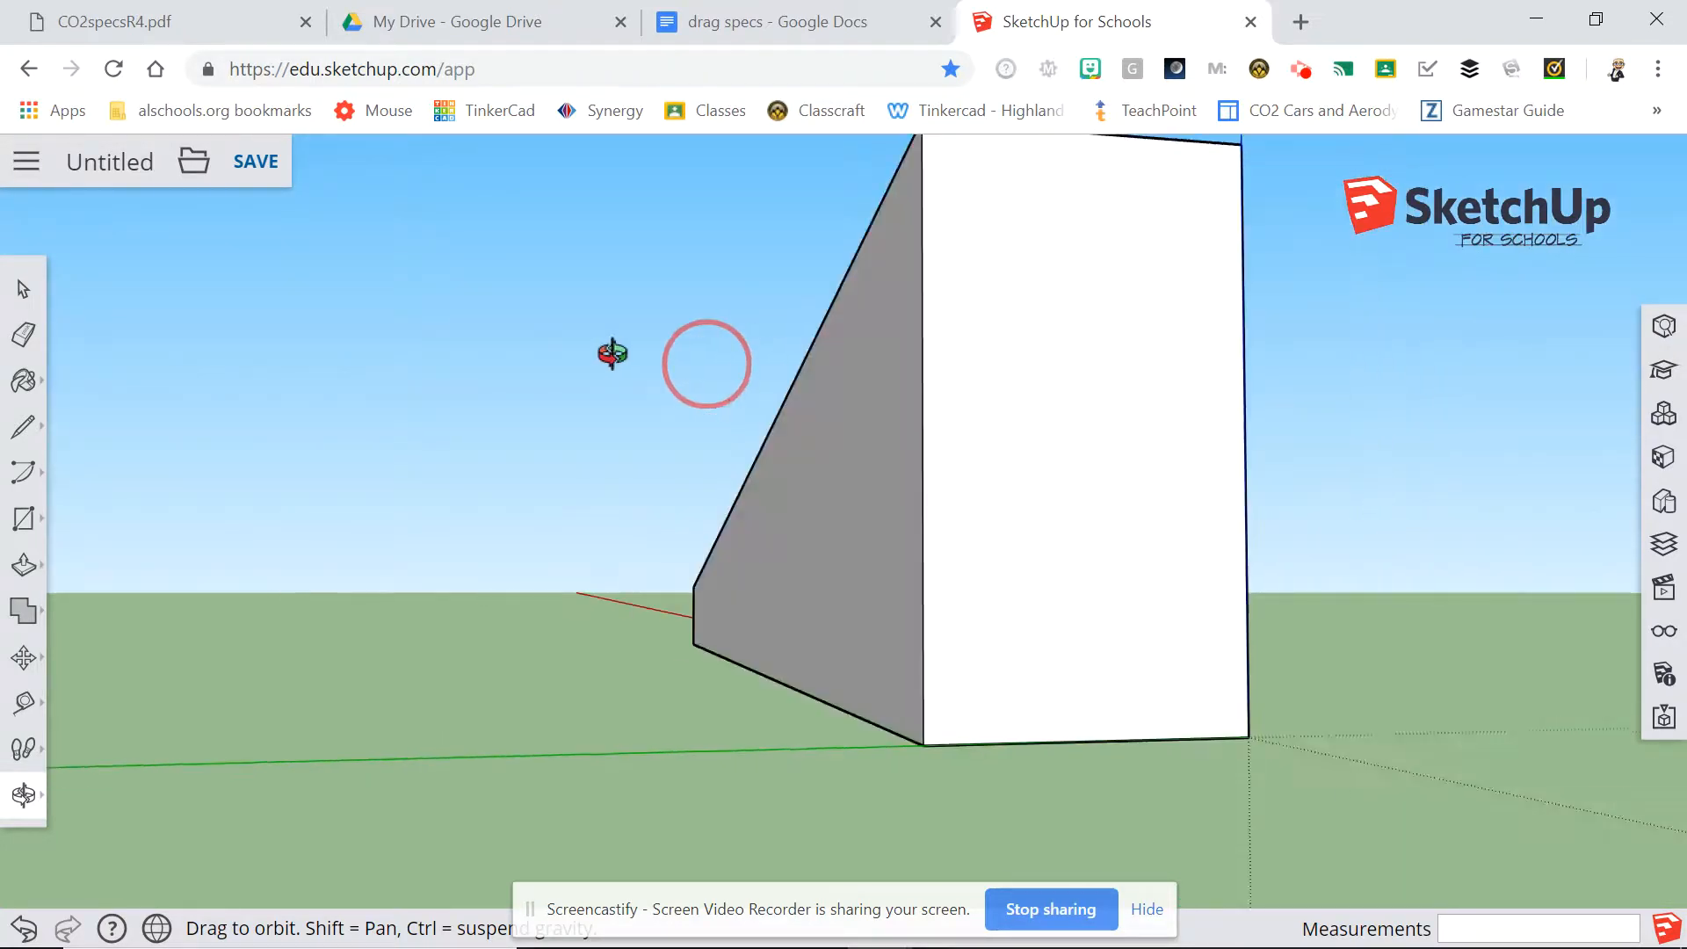
left_click_drag(1125, 411, 700, 451)
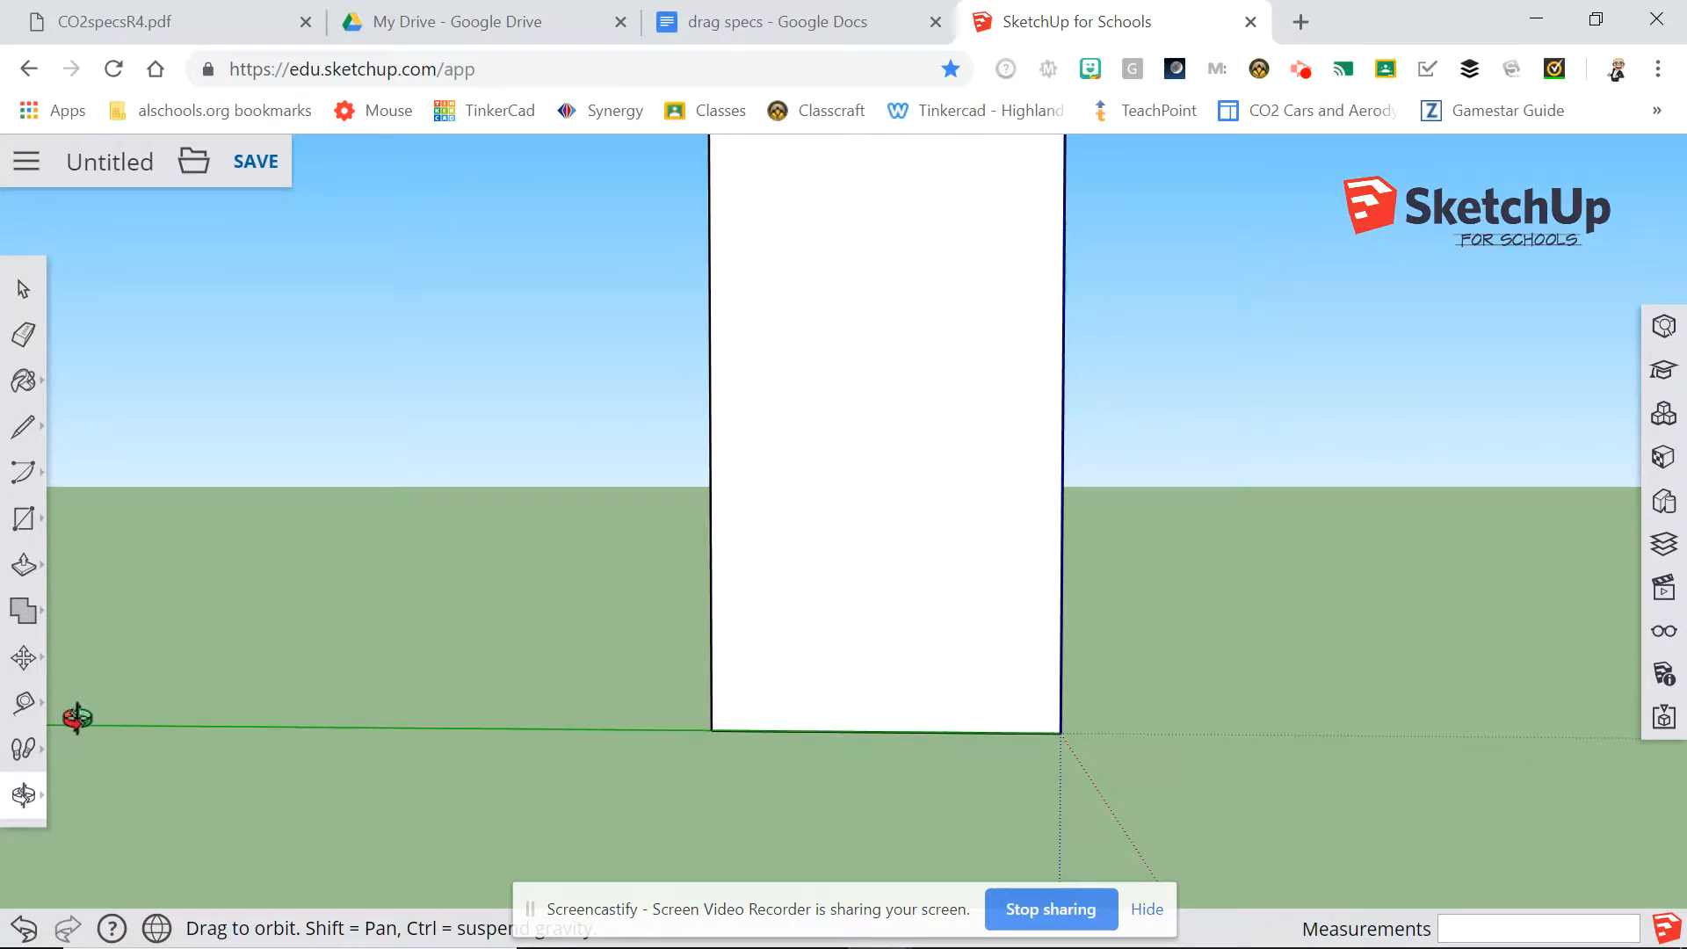
left_click(23, 795)
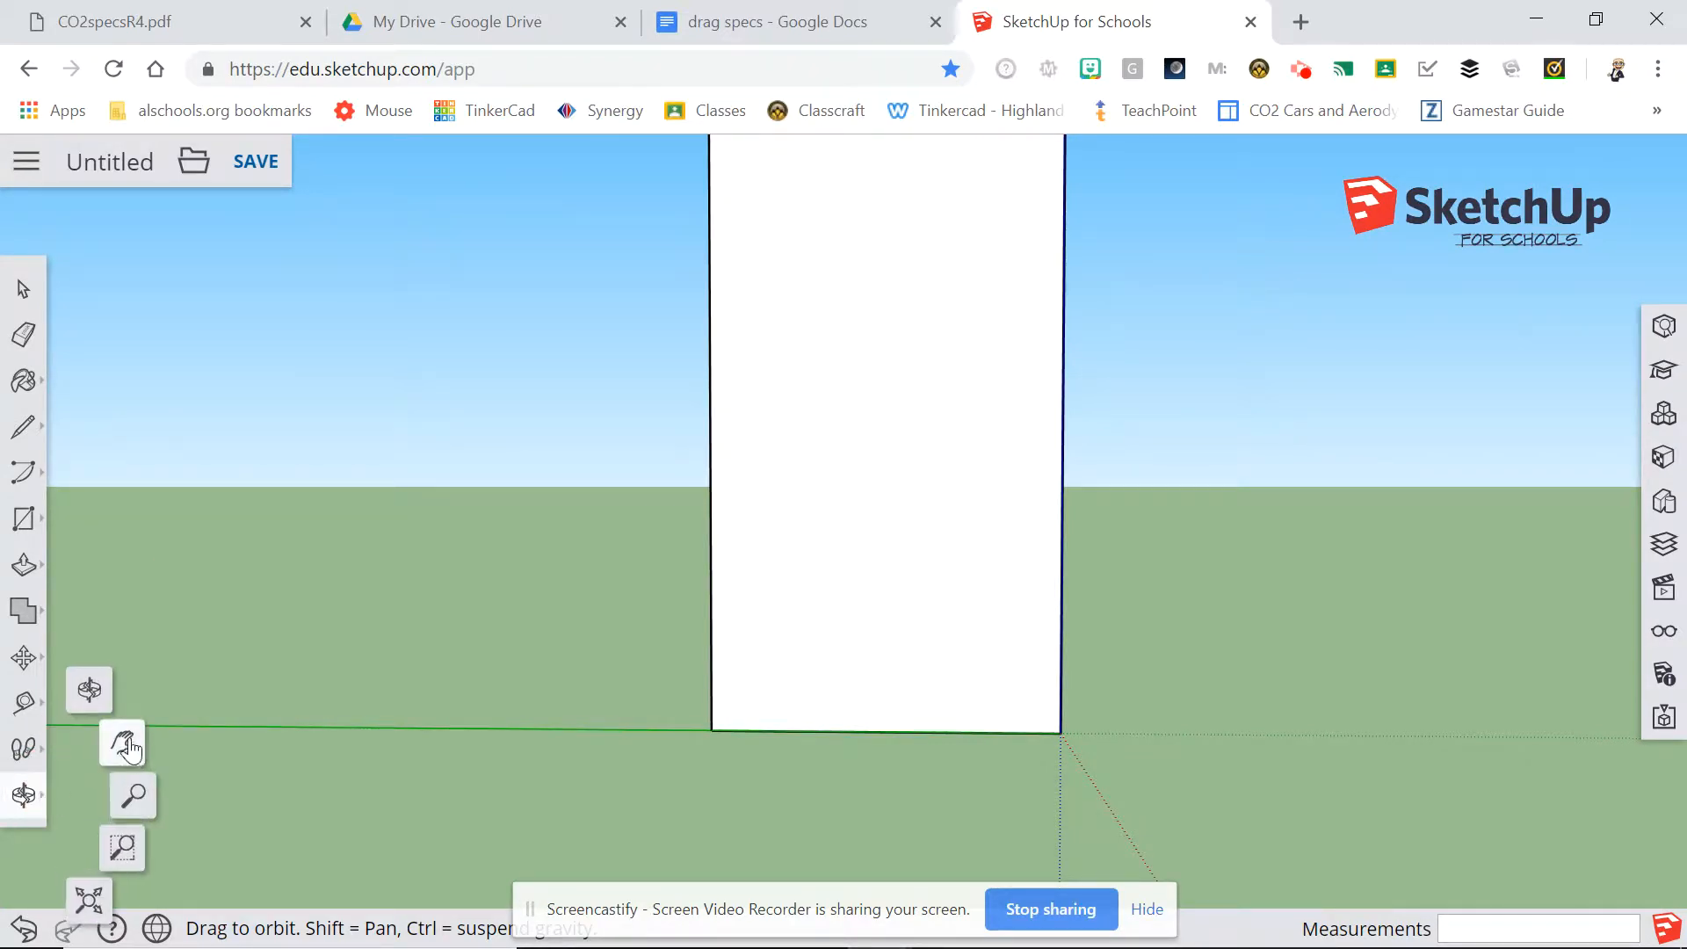
left_click(126, 745)
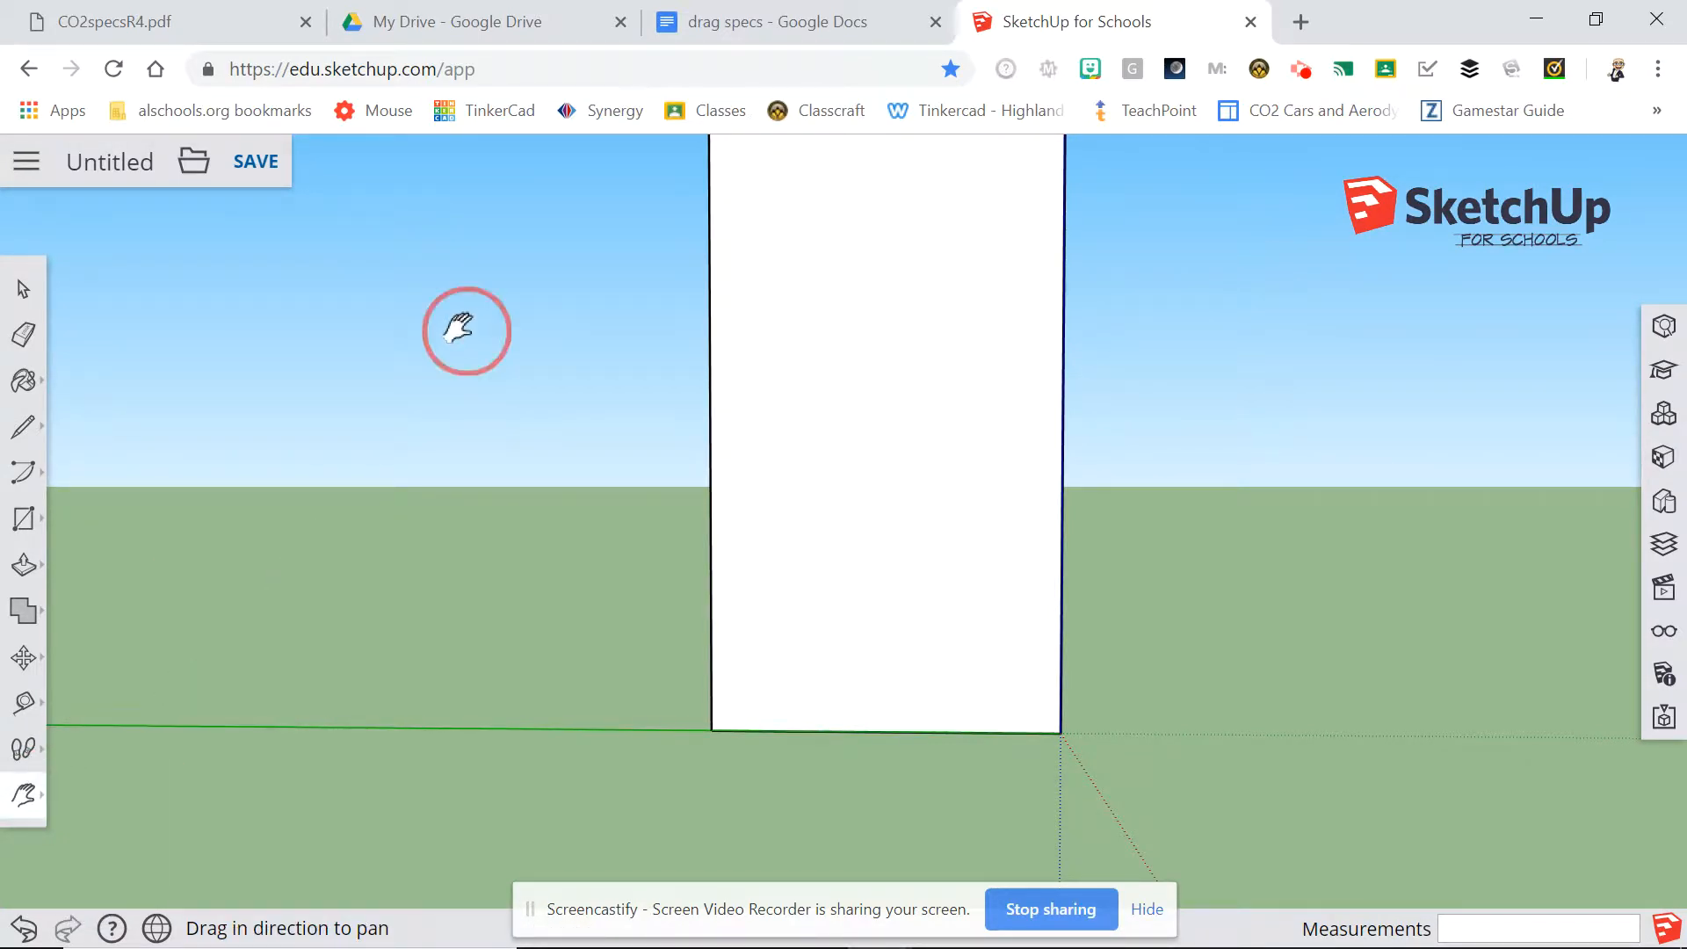
left_click_drag(458, 331, 430, 479)
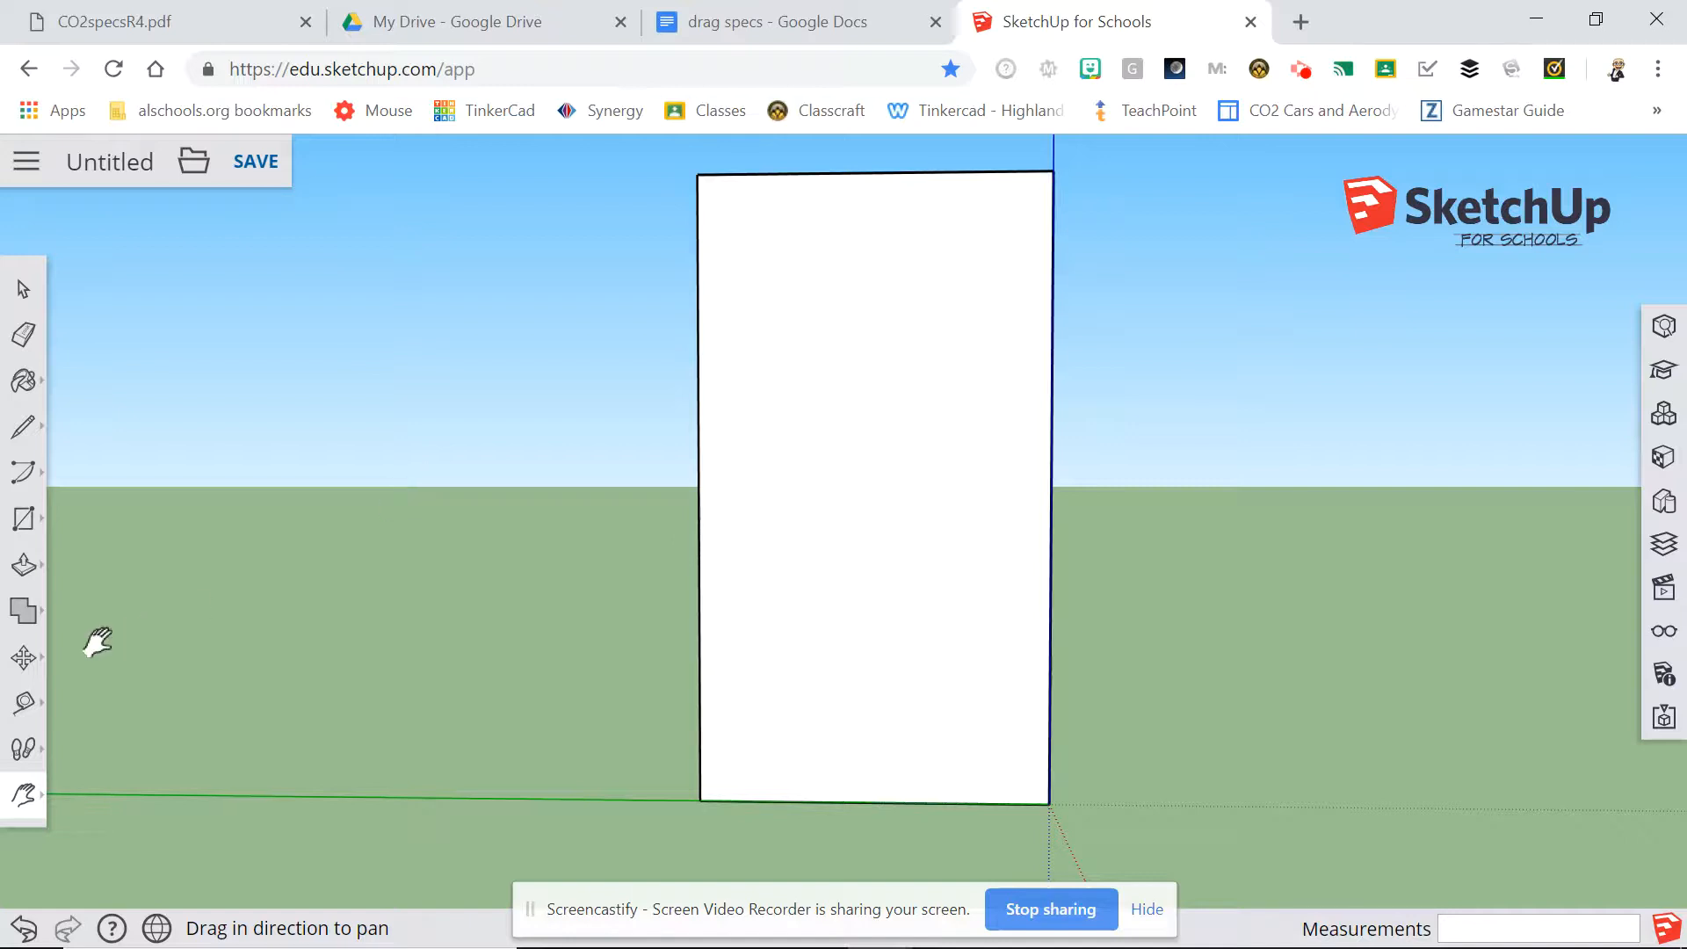
left_click(29, 711)
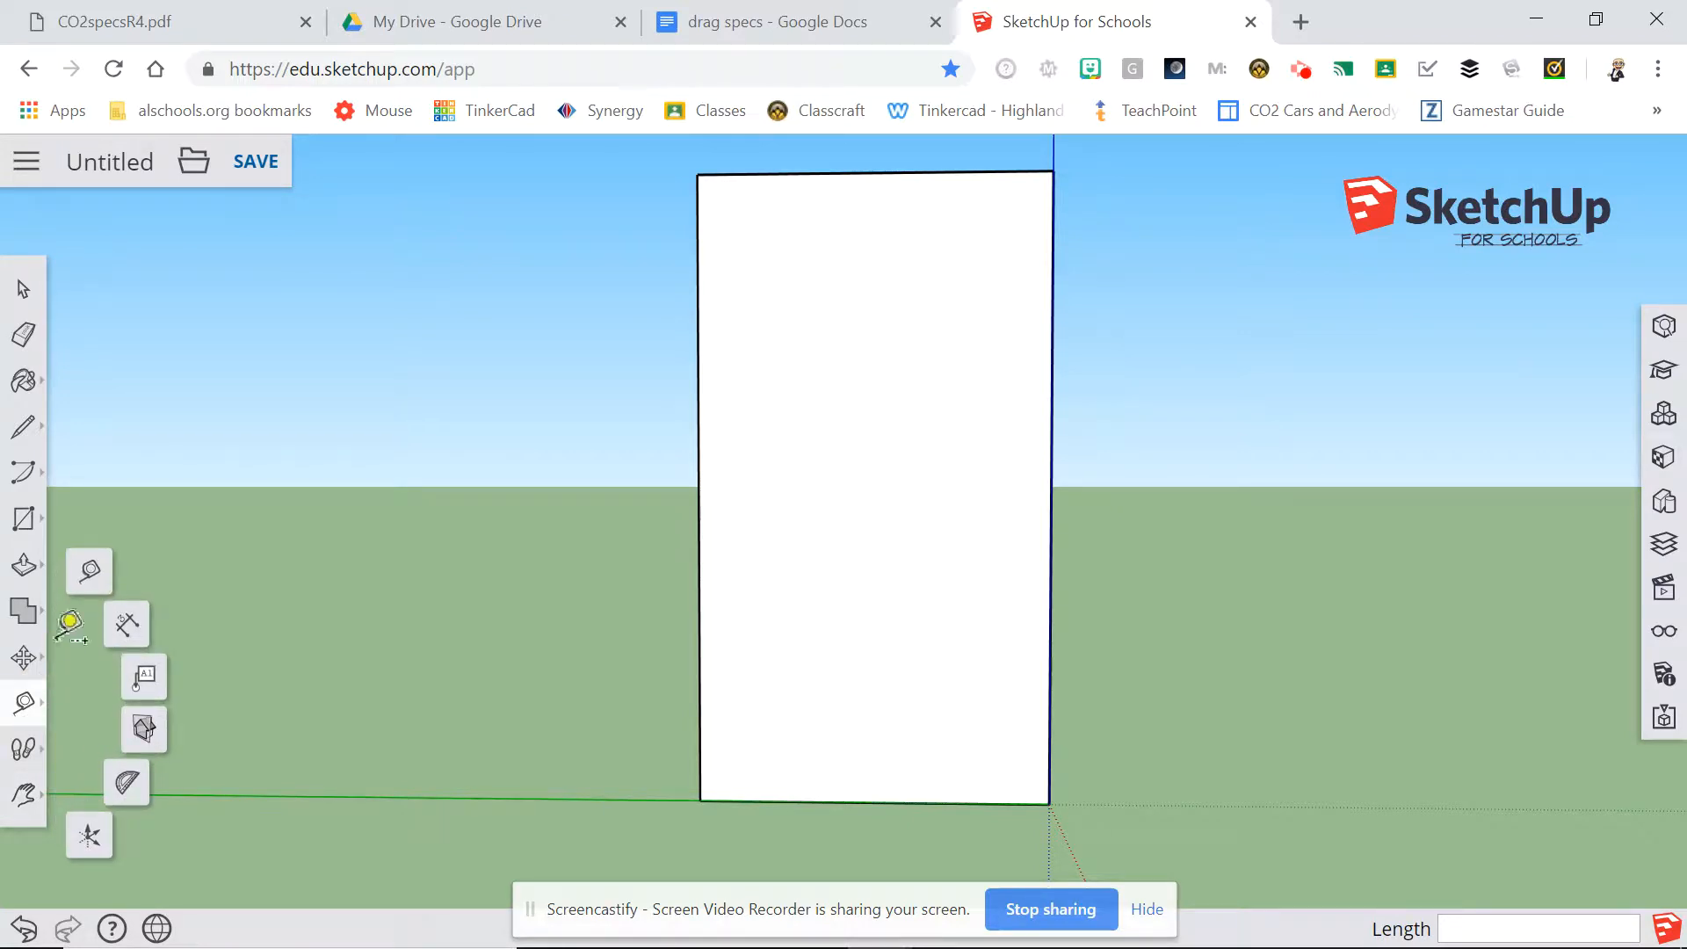
left_click(100, 595)
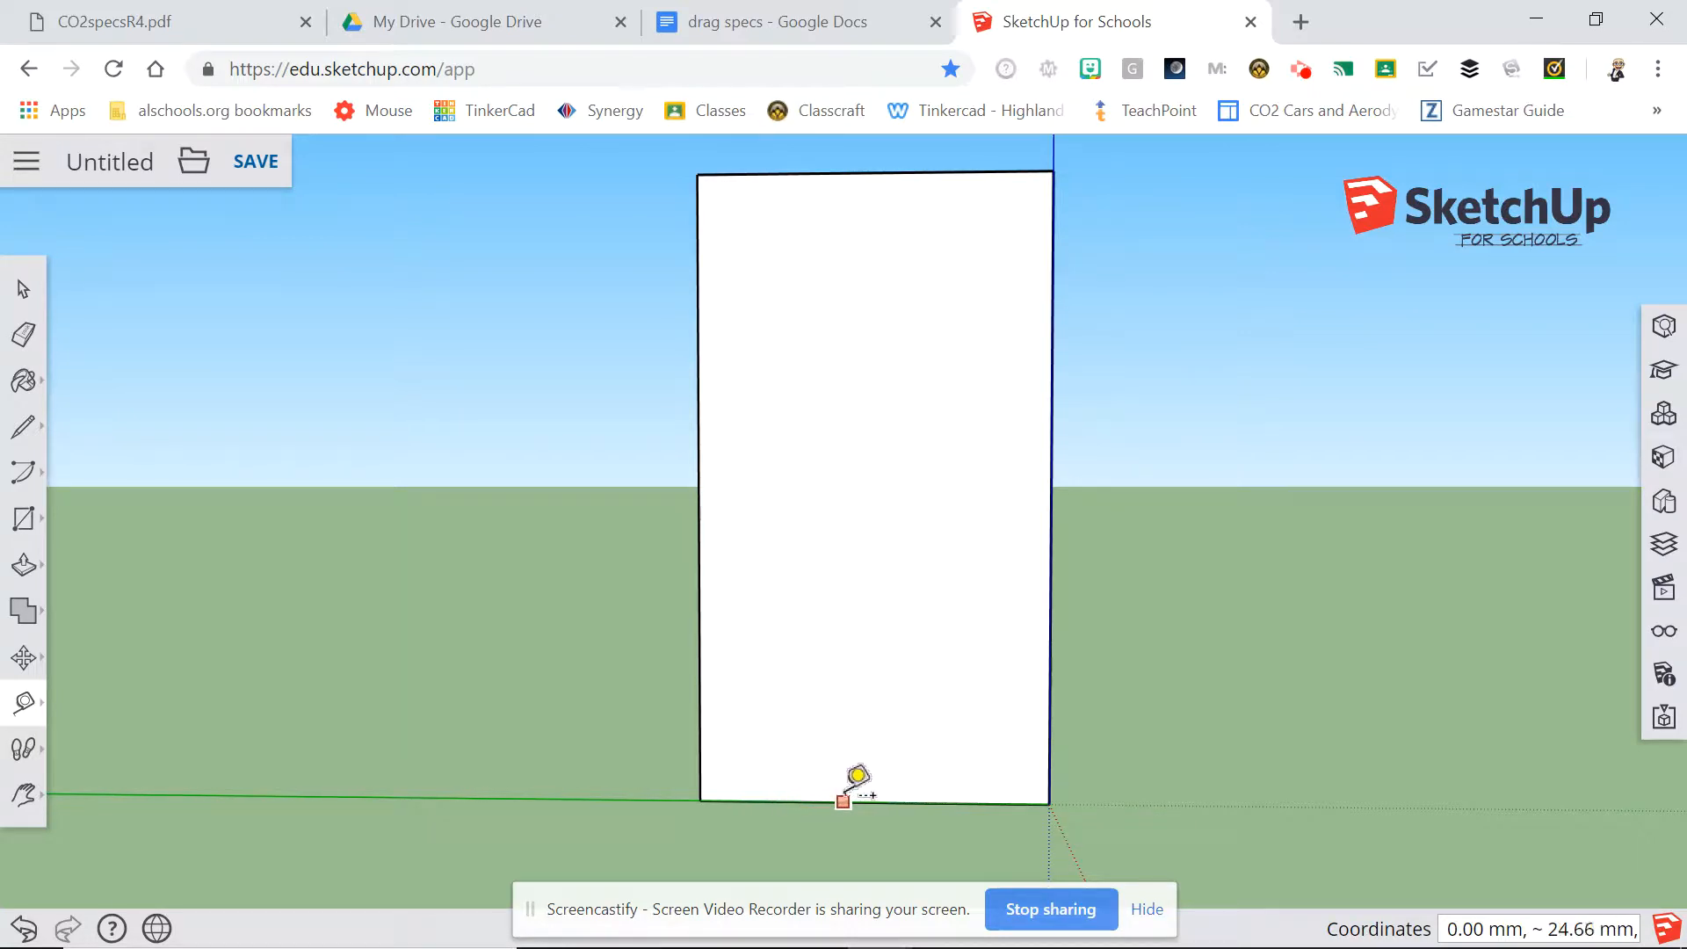
left_click(877, 798)
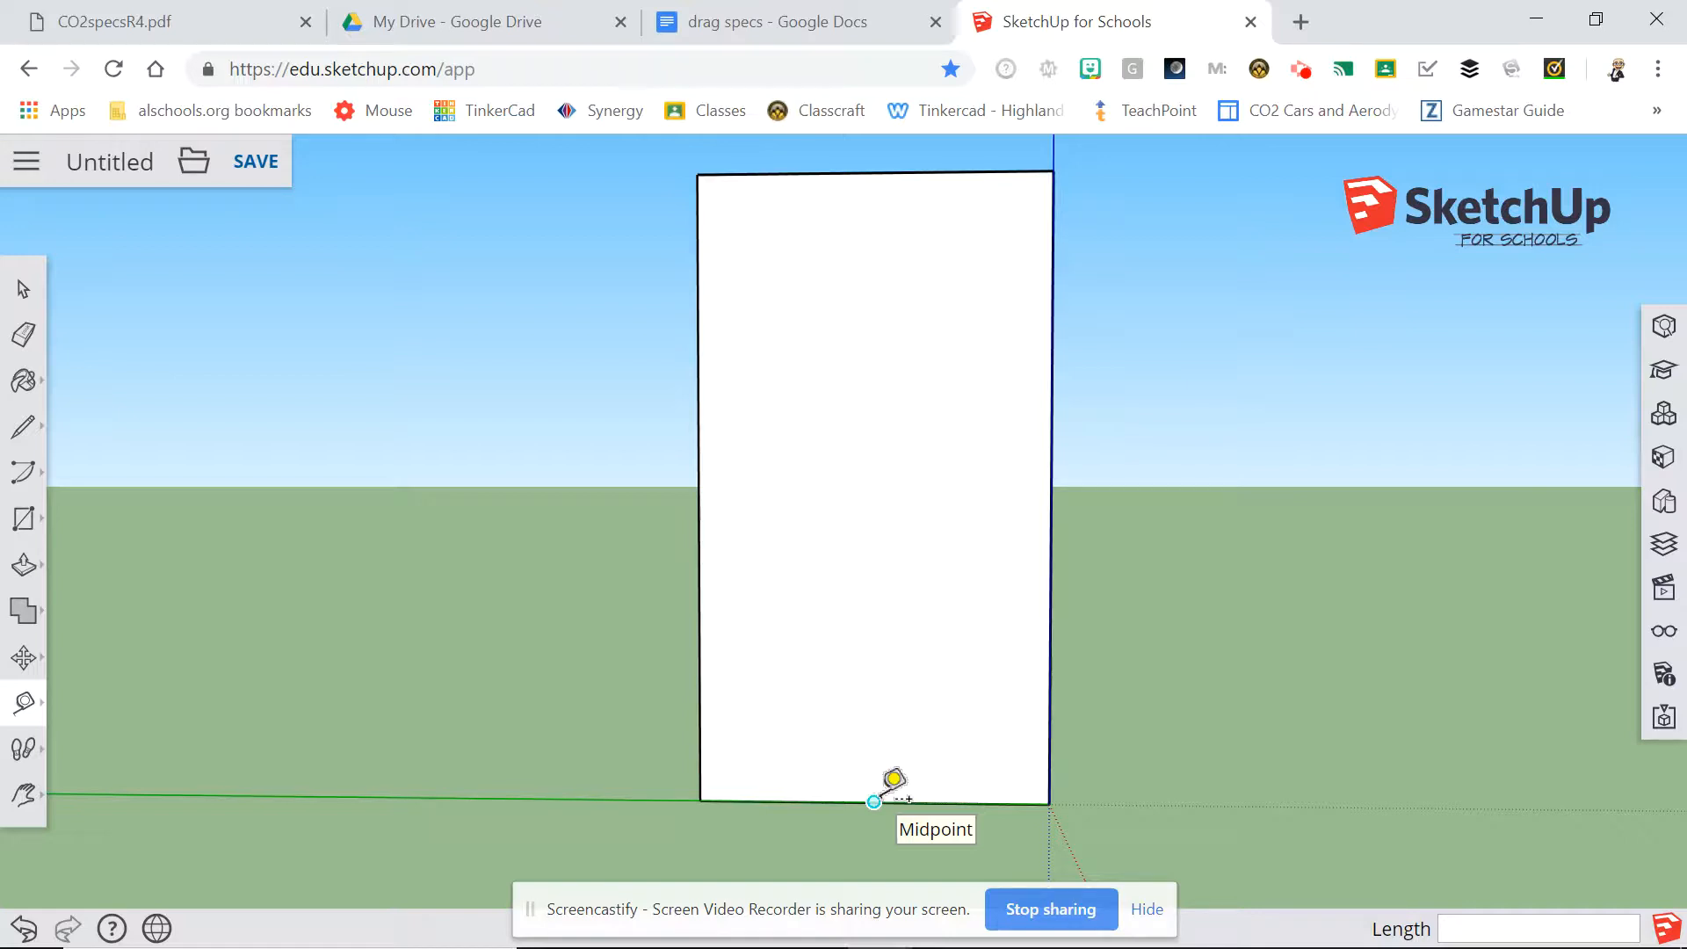
left_click(873, 801)
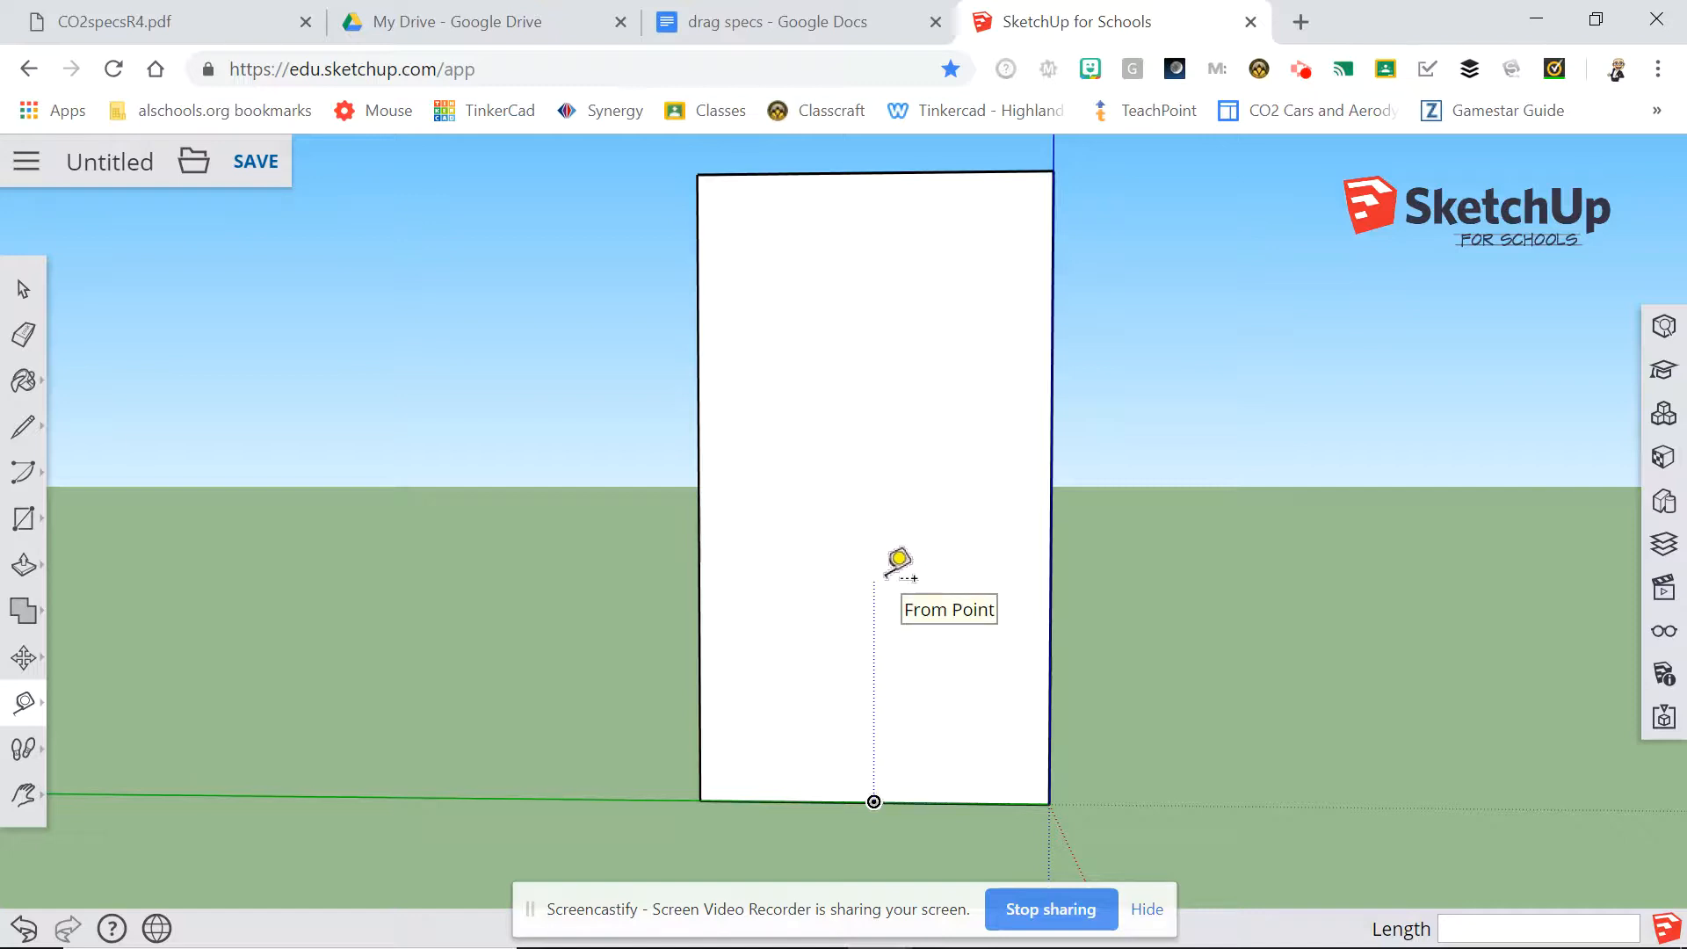
left_click(873, 801)
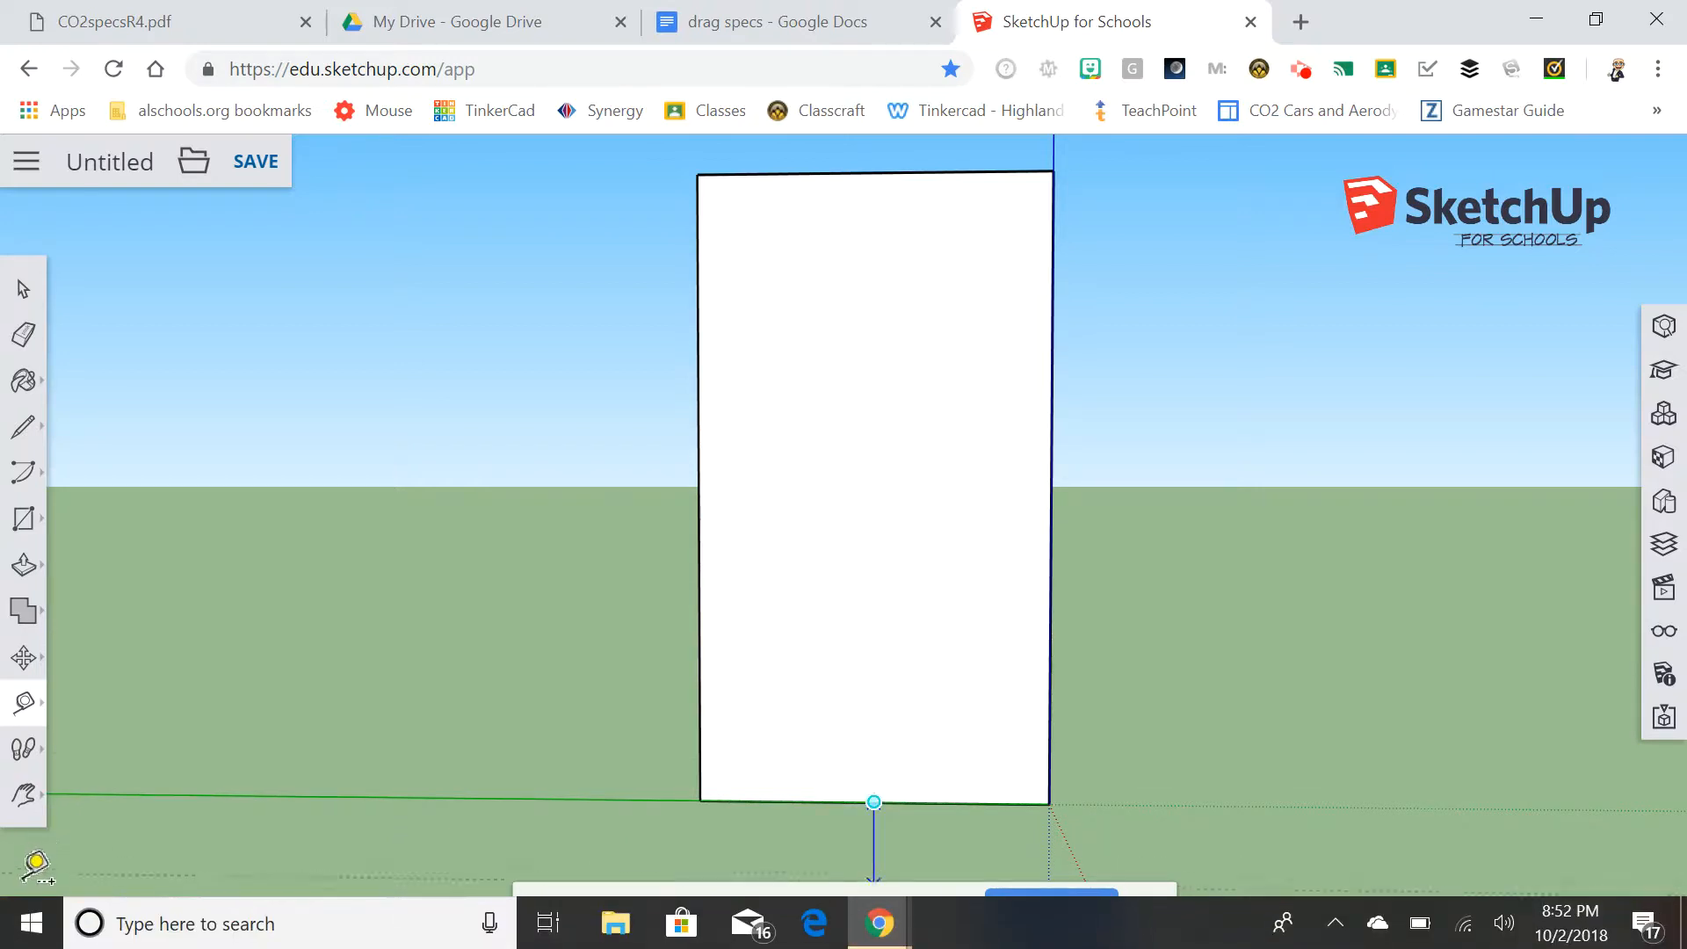
left_click(24, 928)
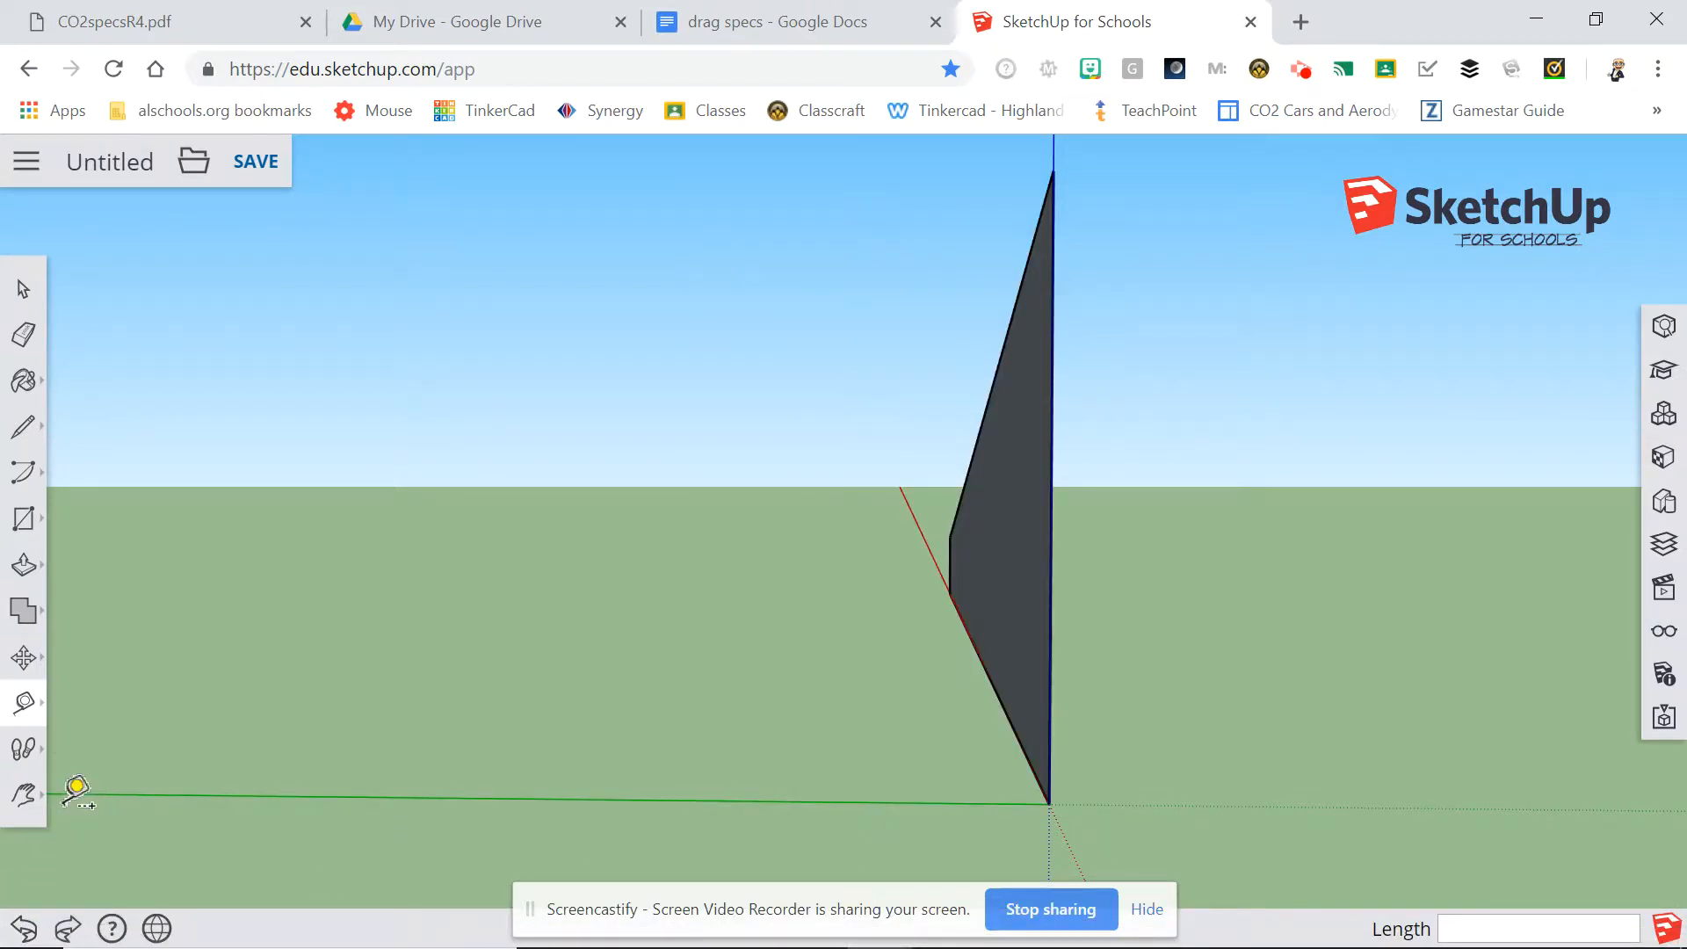
left_click(68, 928)
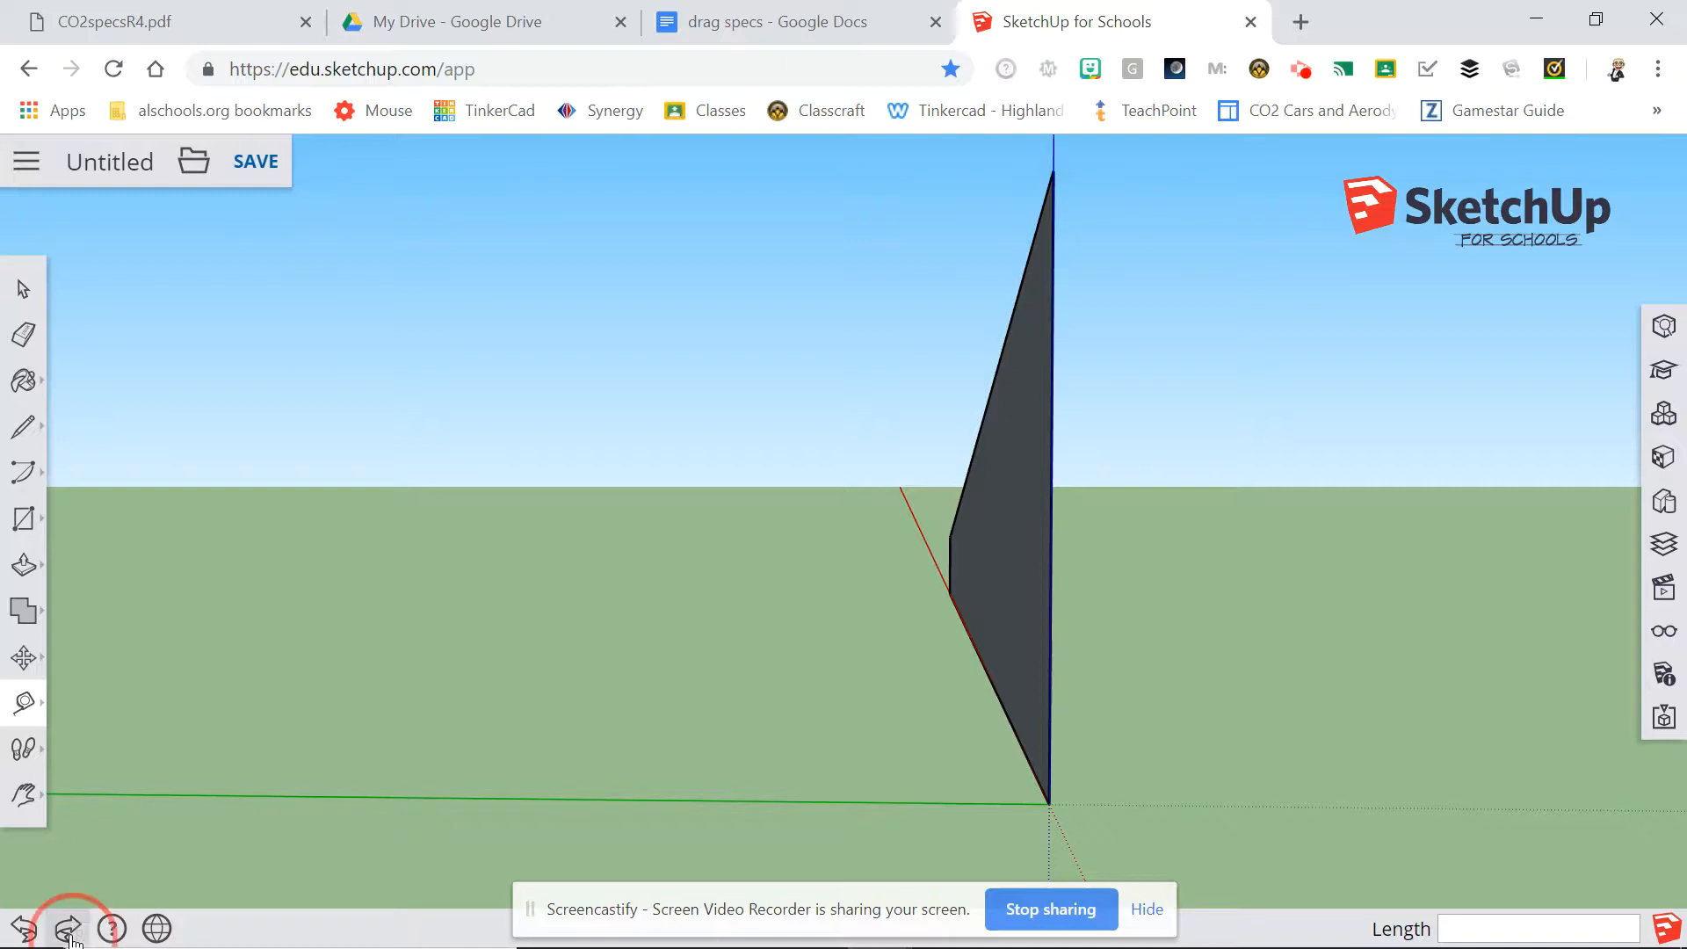
Place a horizontal Tape Measure guide on the tall end face, 40 mm above the midpoint of its bottom edge.
left_click(16, 703)
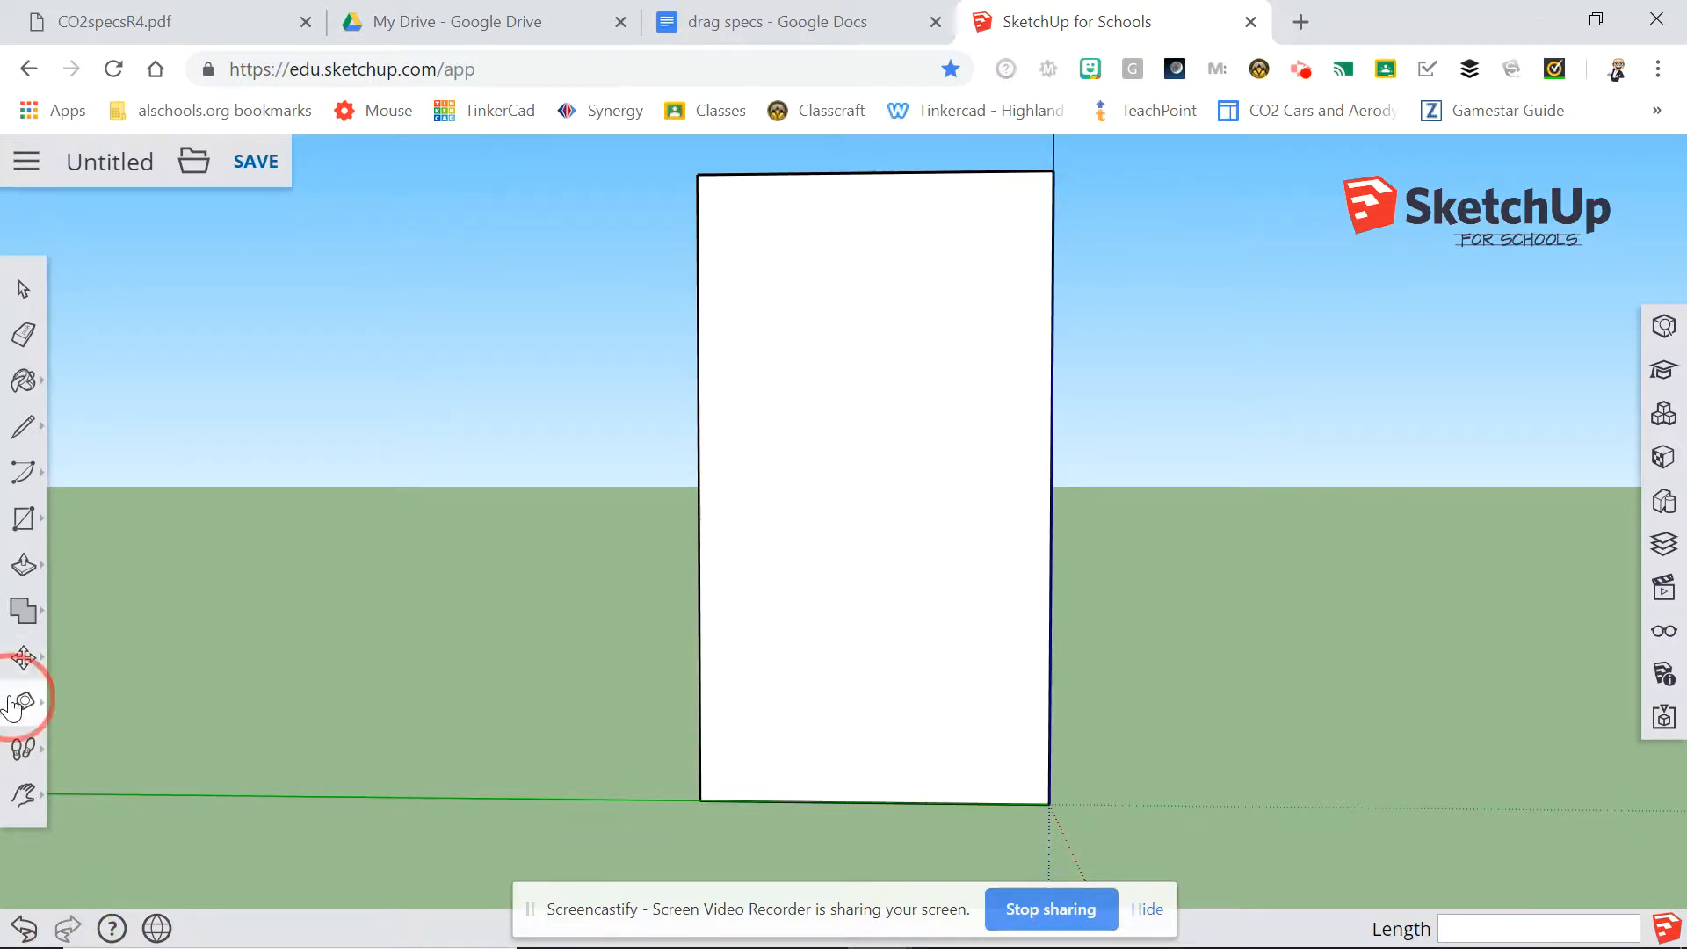
left_click(89, 571)
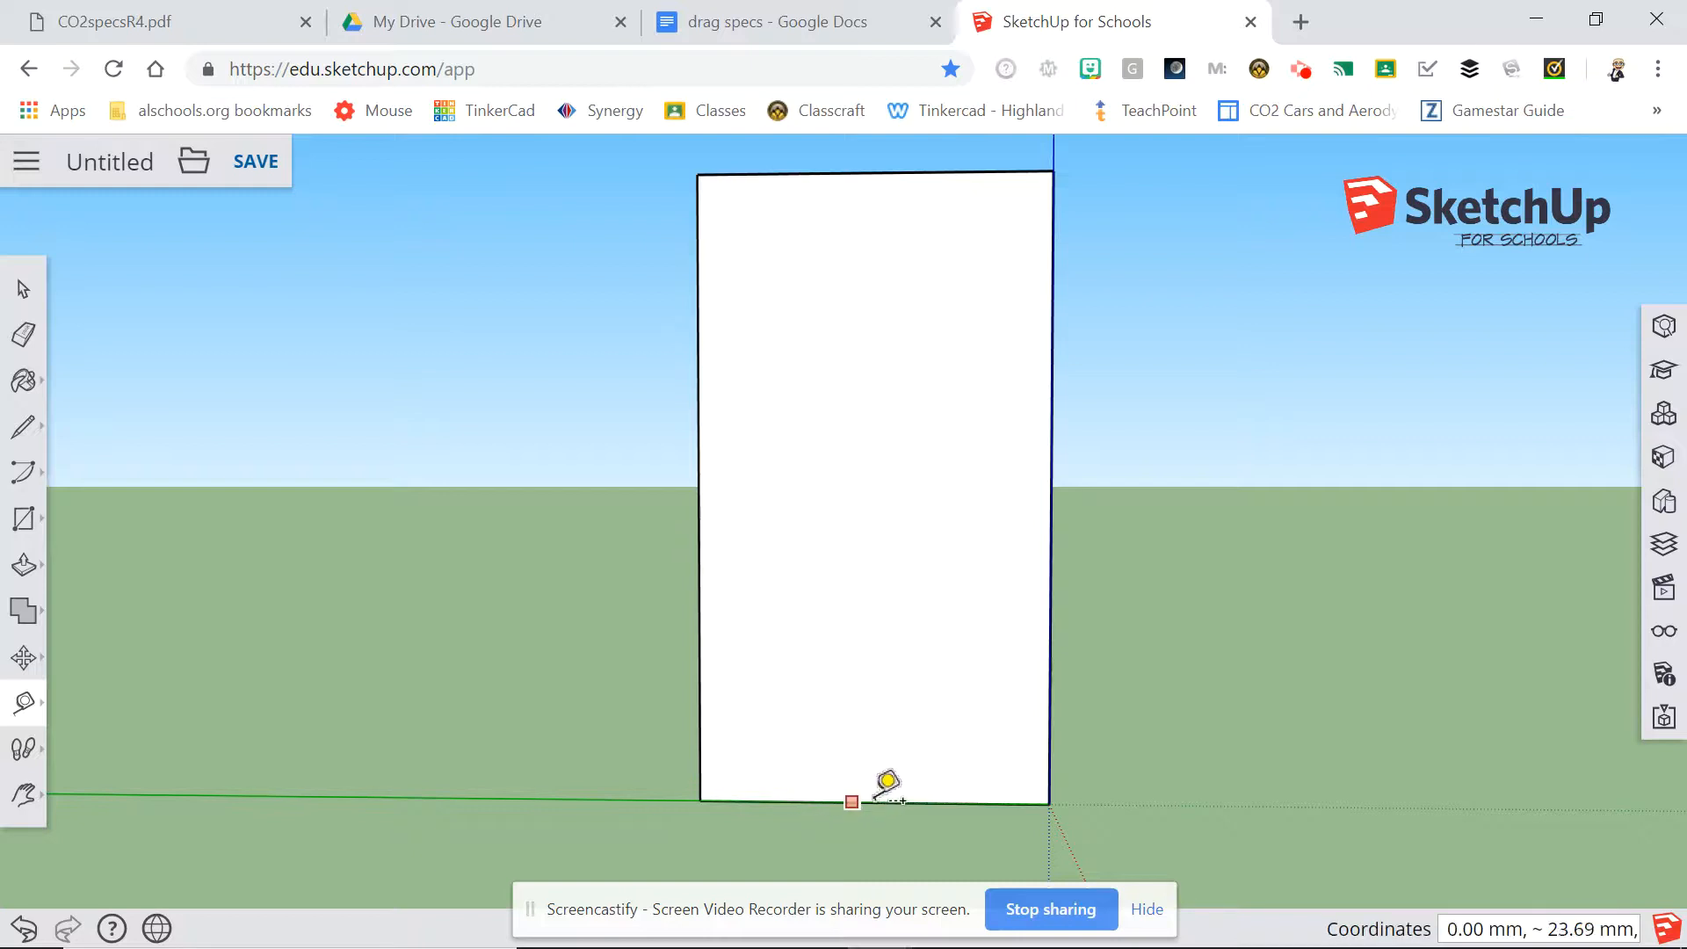
left_click(873, 800)
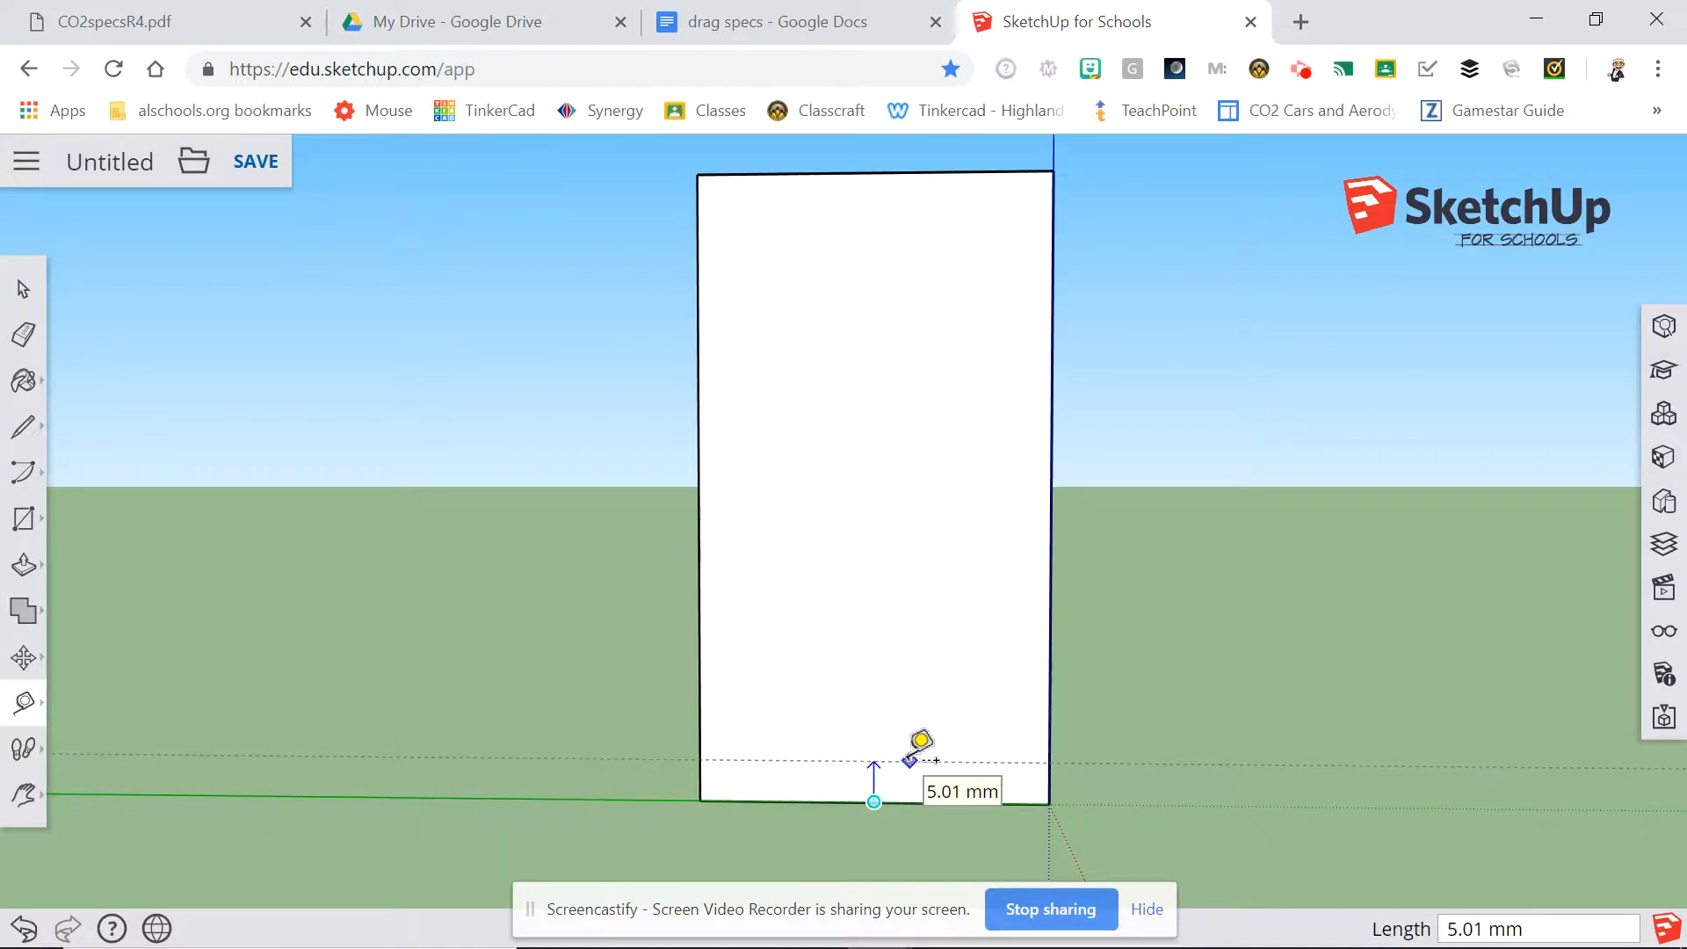
type("40")
key("Return")
left_click(15, 288)
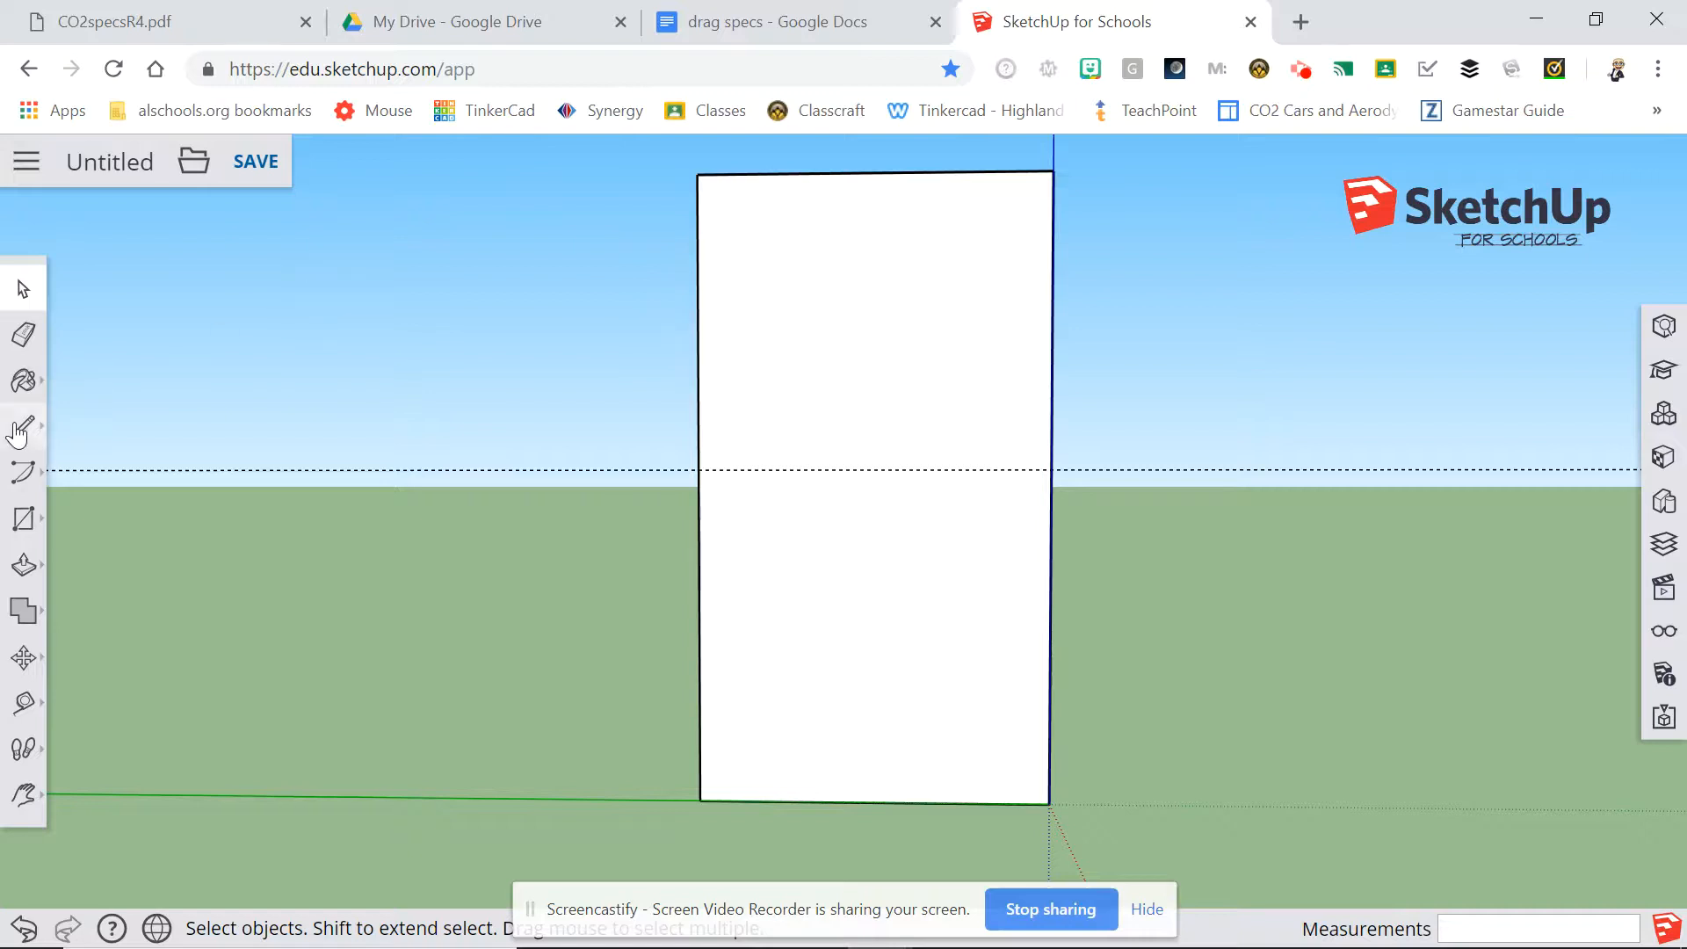
Try a circle of 19.5 mm radius centred on the guide directly above the bottom edge's midpoint, and undo it.
left_click(26, 520)
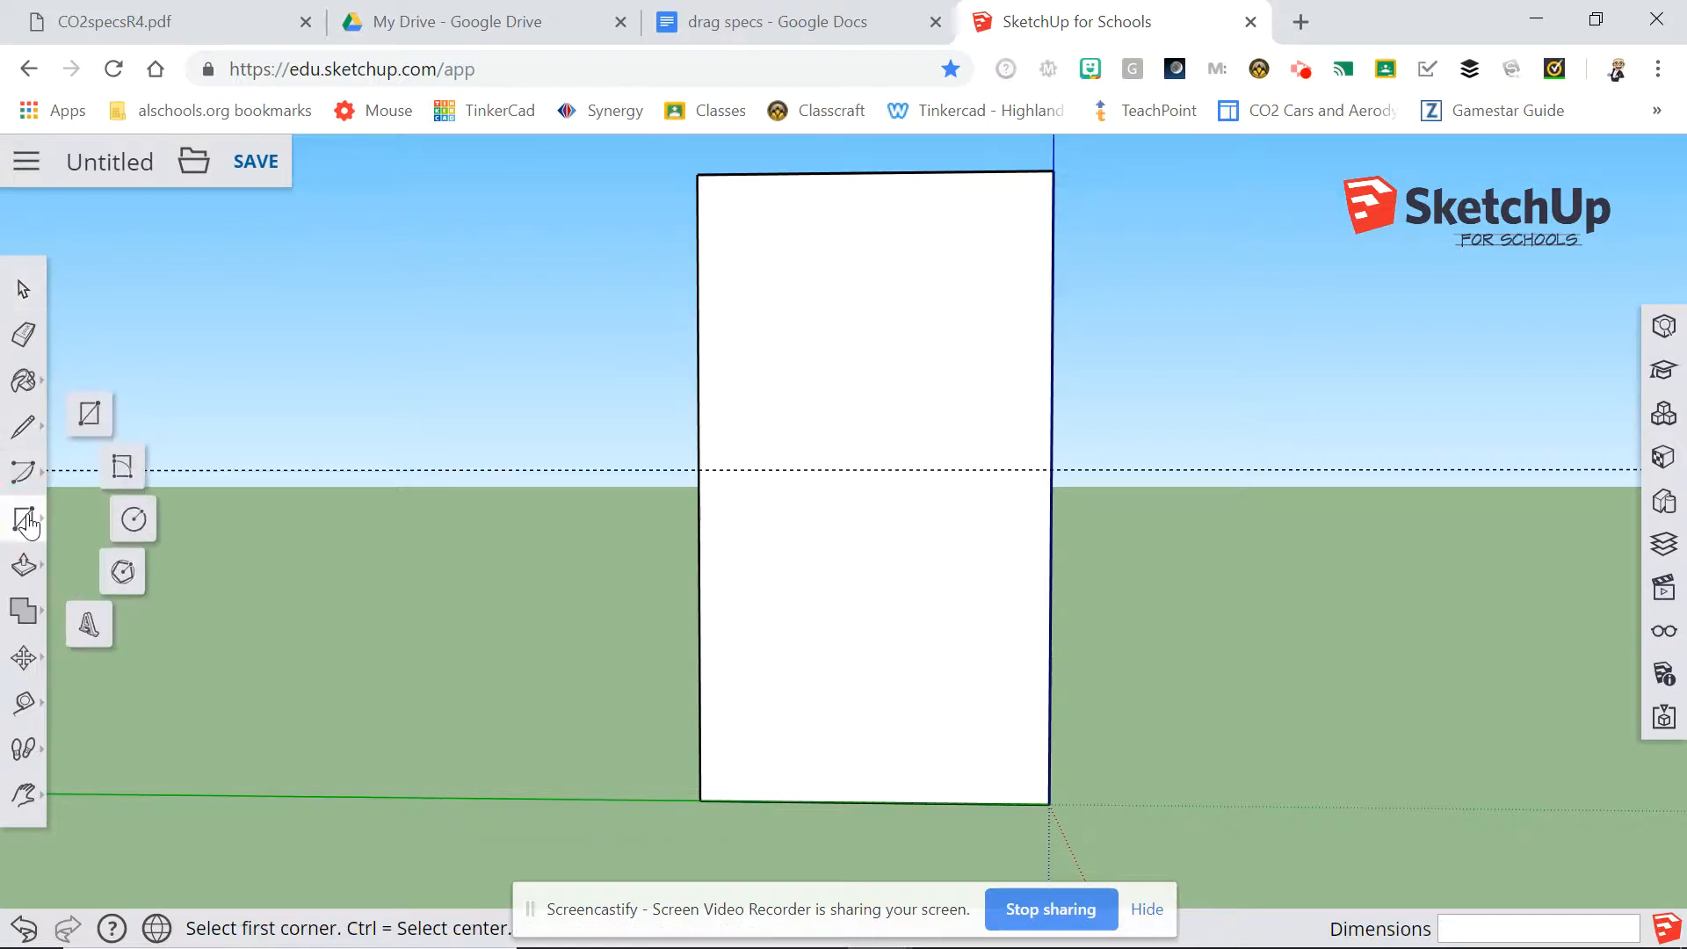
left_click(130, 527)
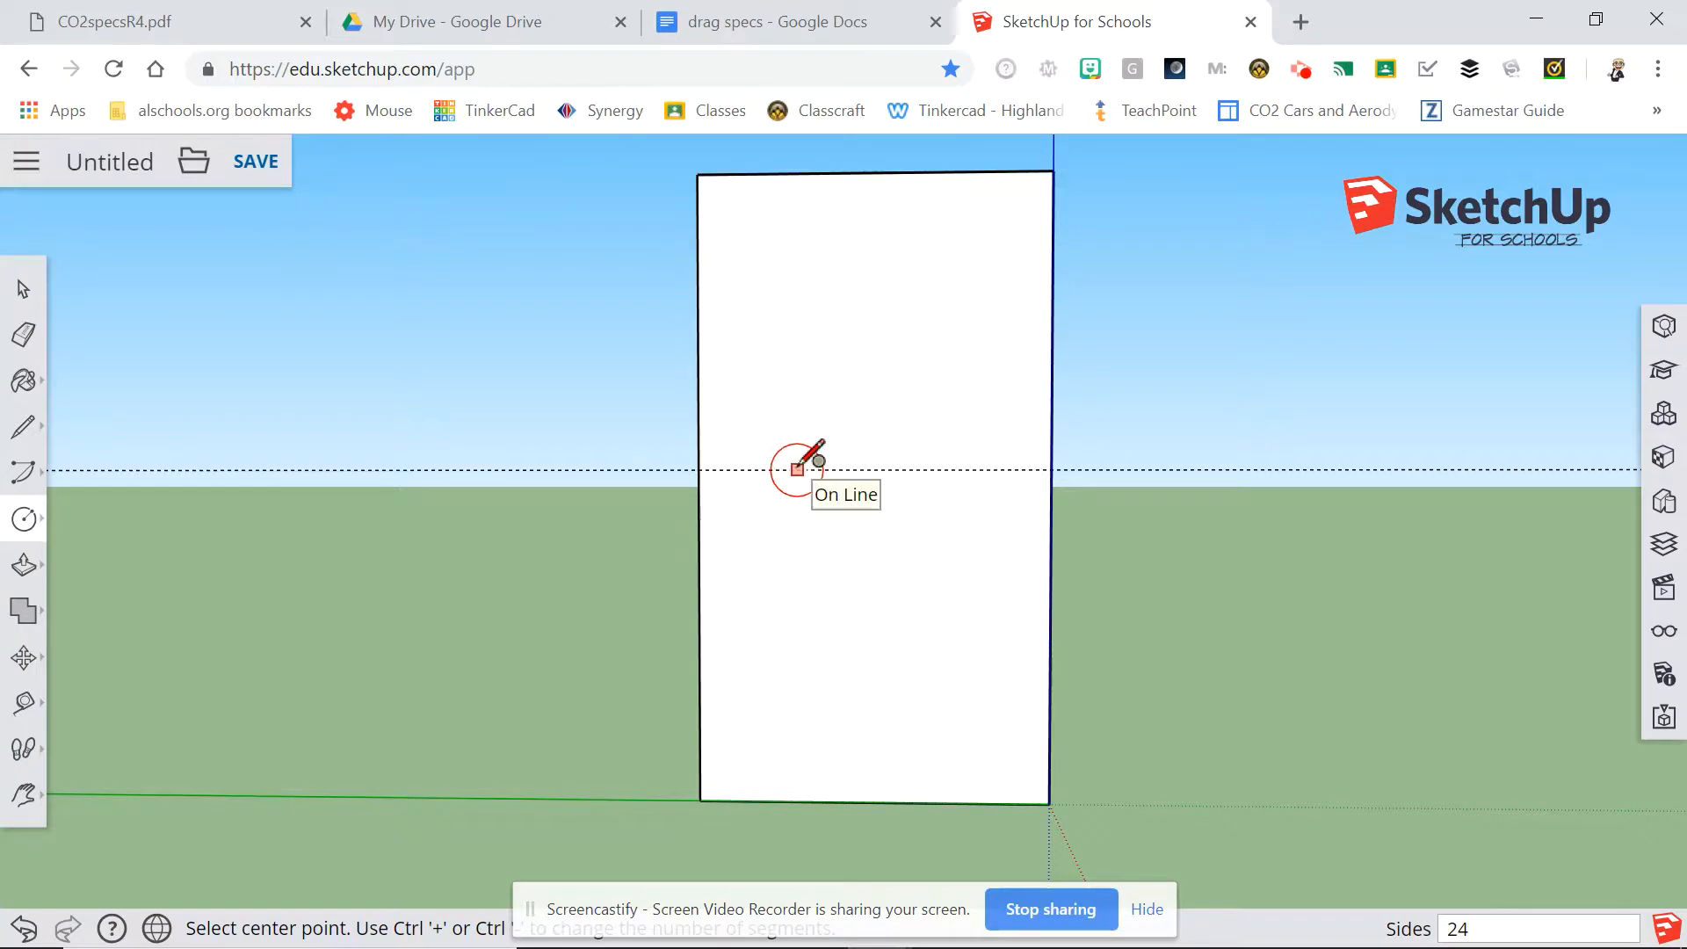
left_click(870, 470)
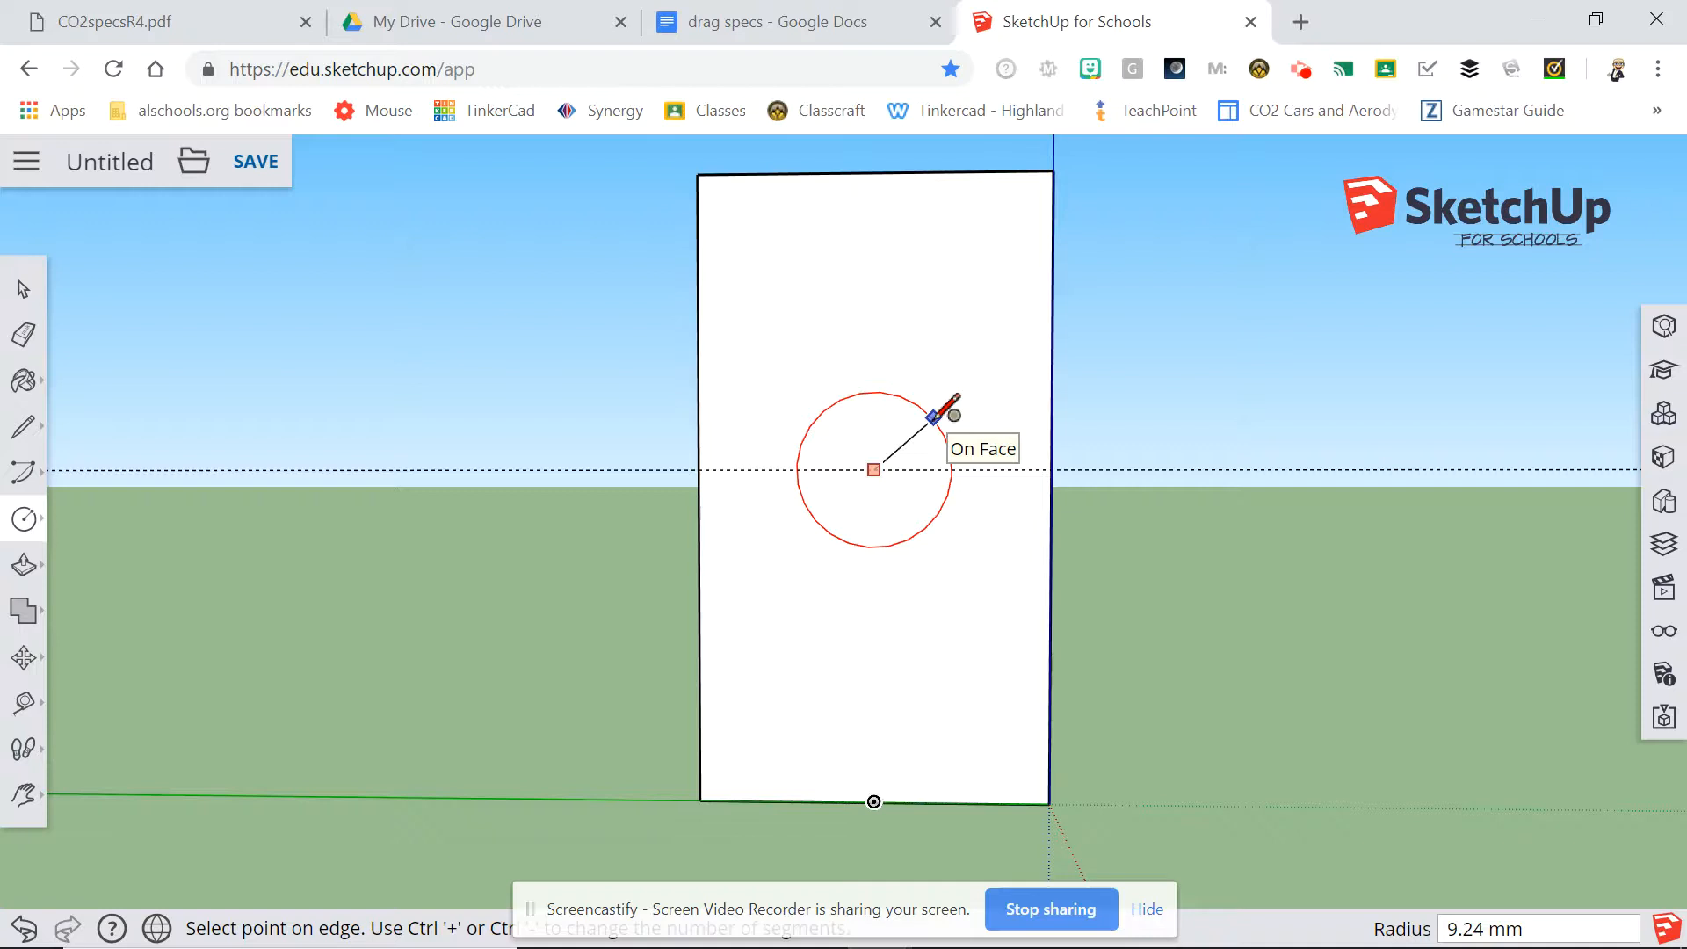
type("19/5")
key("BackSpace")
type("5")
key("Return")
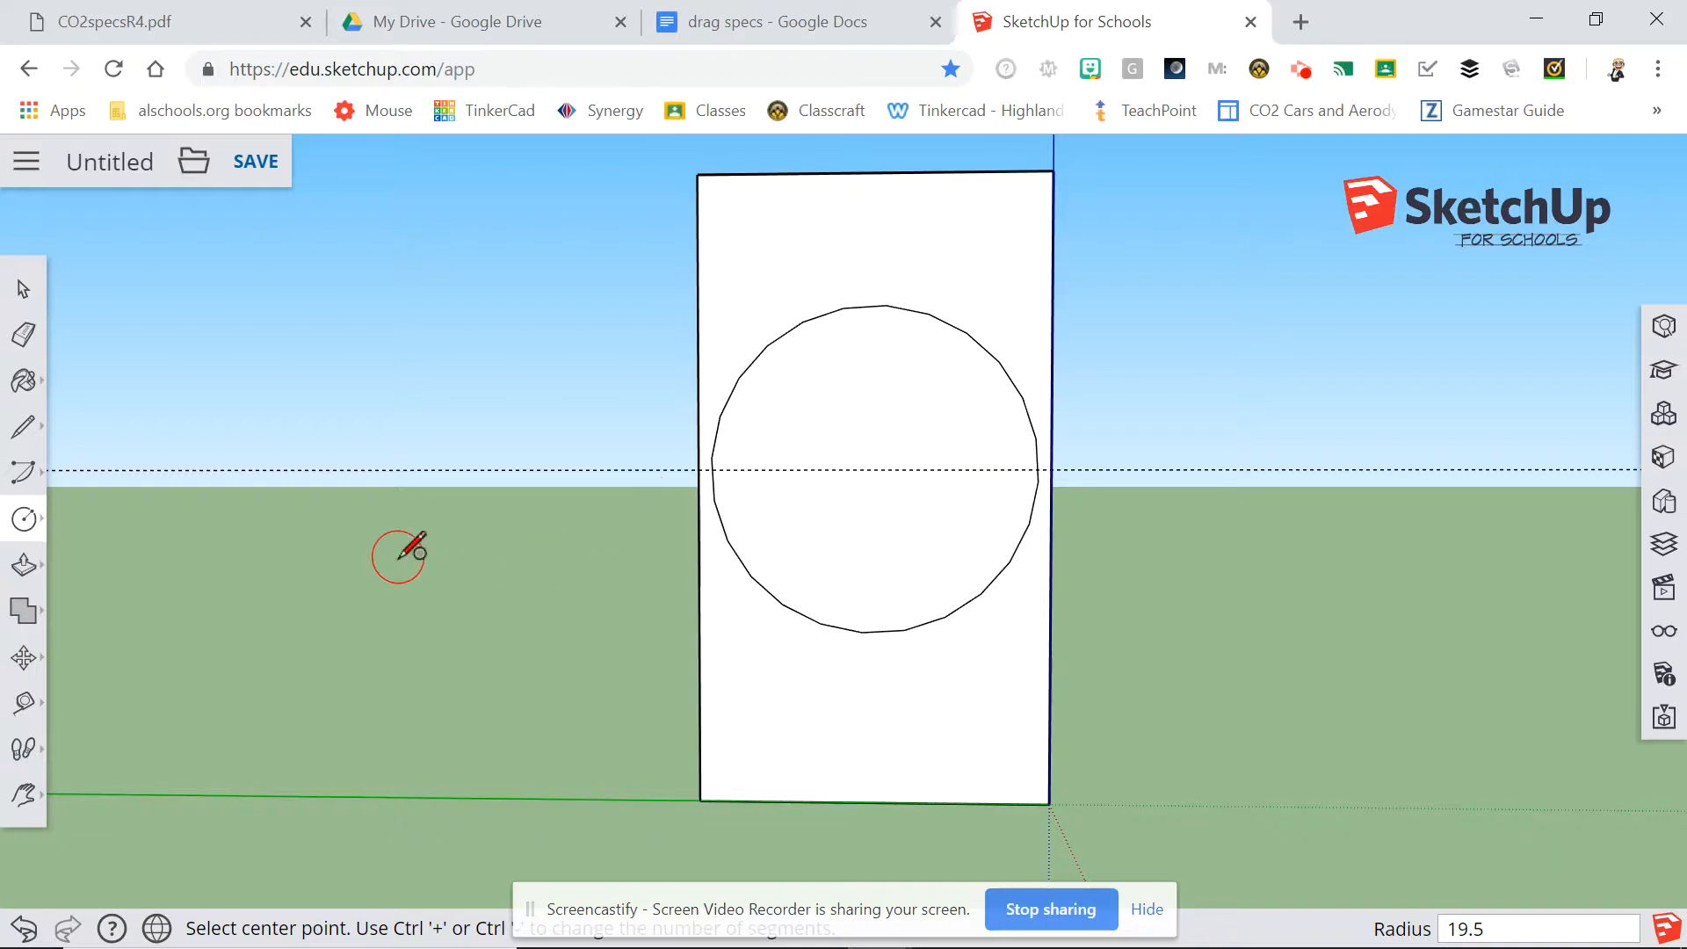
left_click(18, 930)
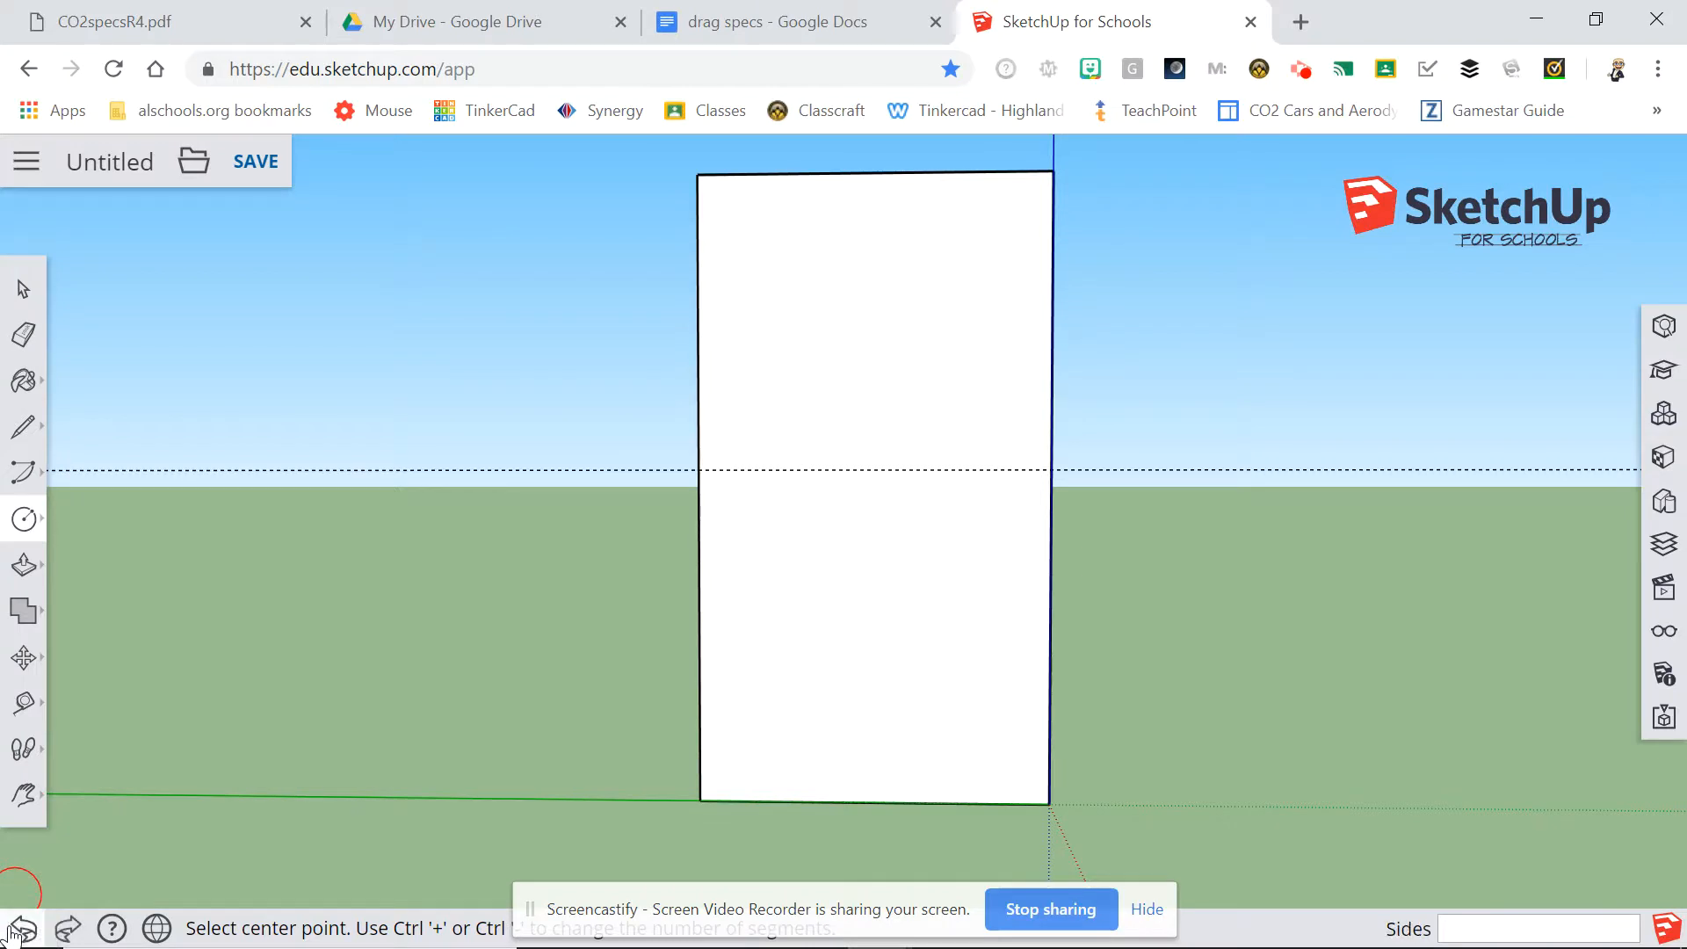
Draw a circle of 9.8 mm radius centred on the guide directly above the bottom edge's midpoint.
left_click(874, 469)
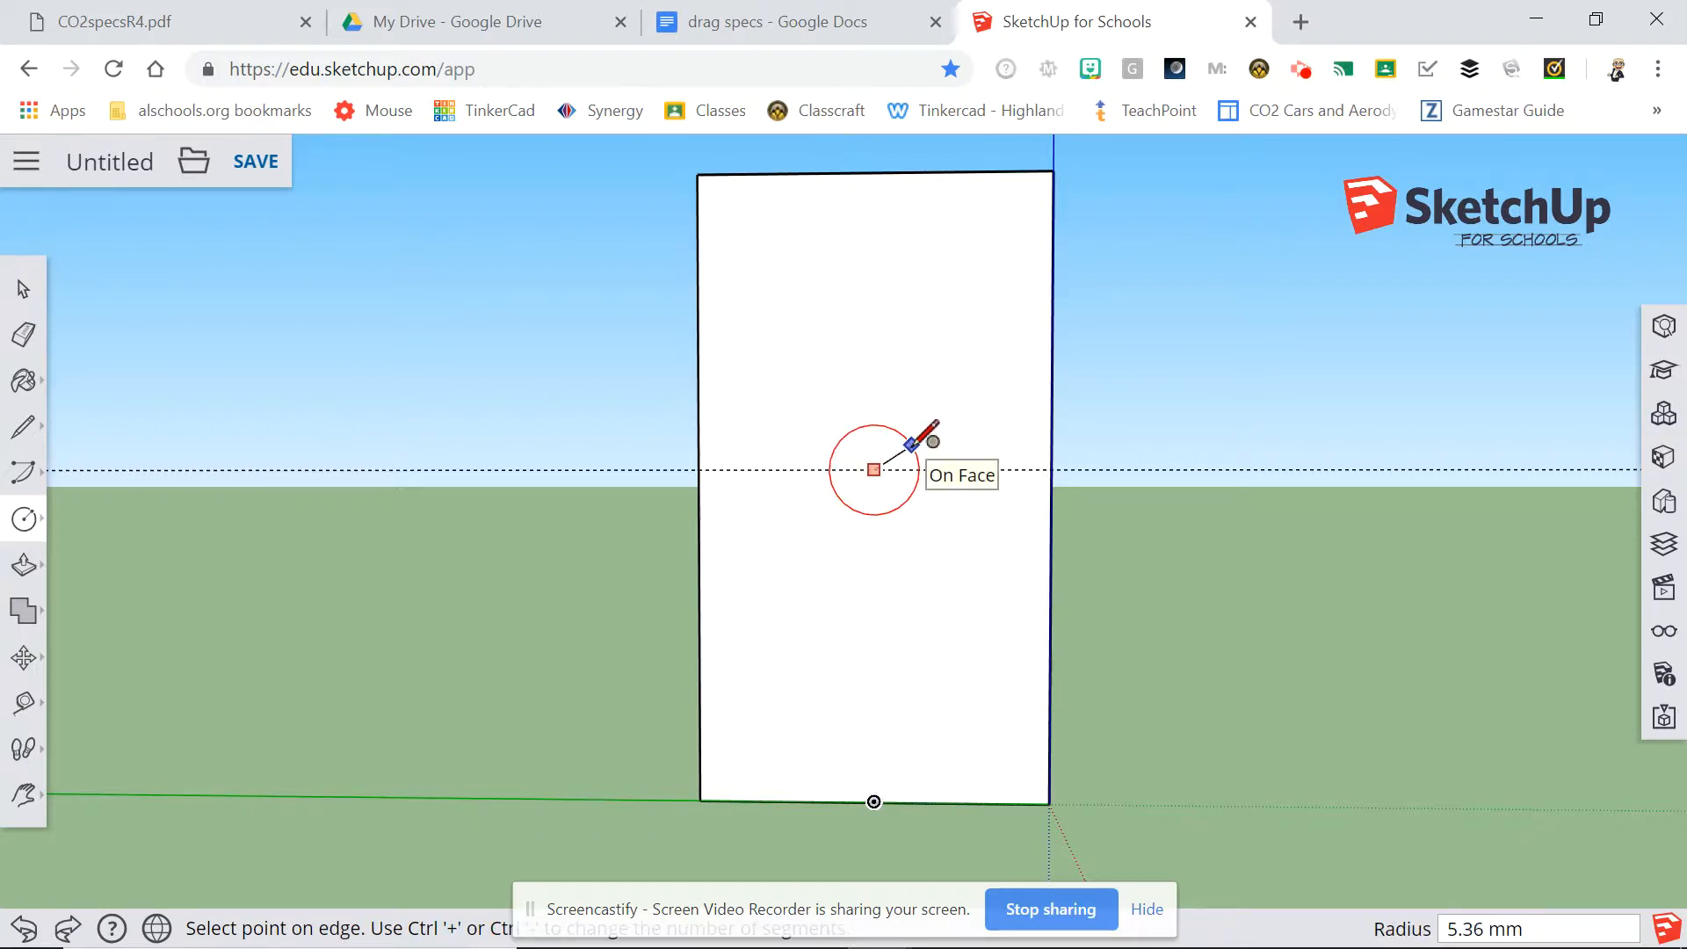
type("9.8")
key("Return")
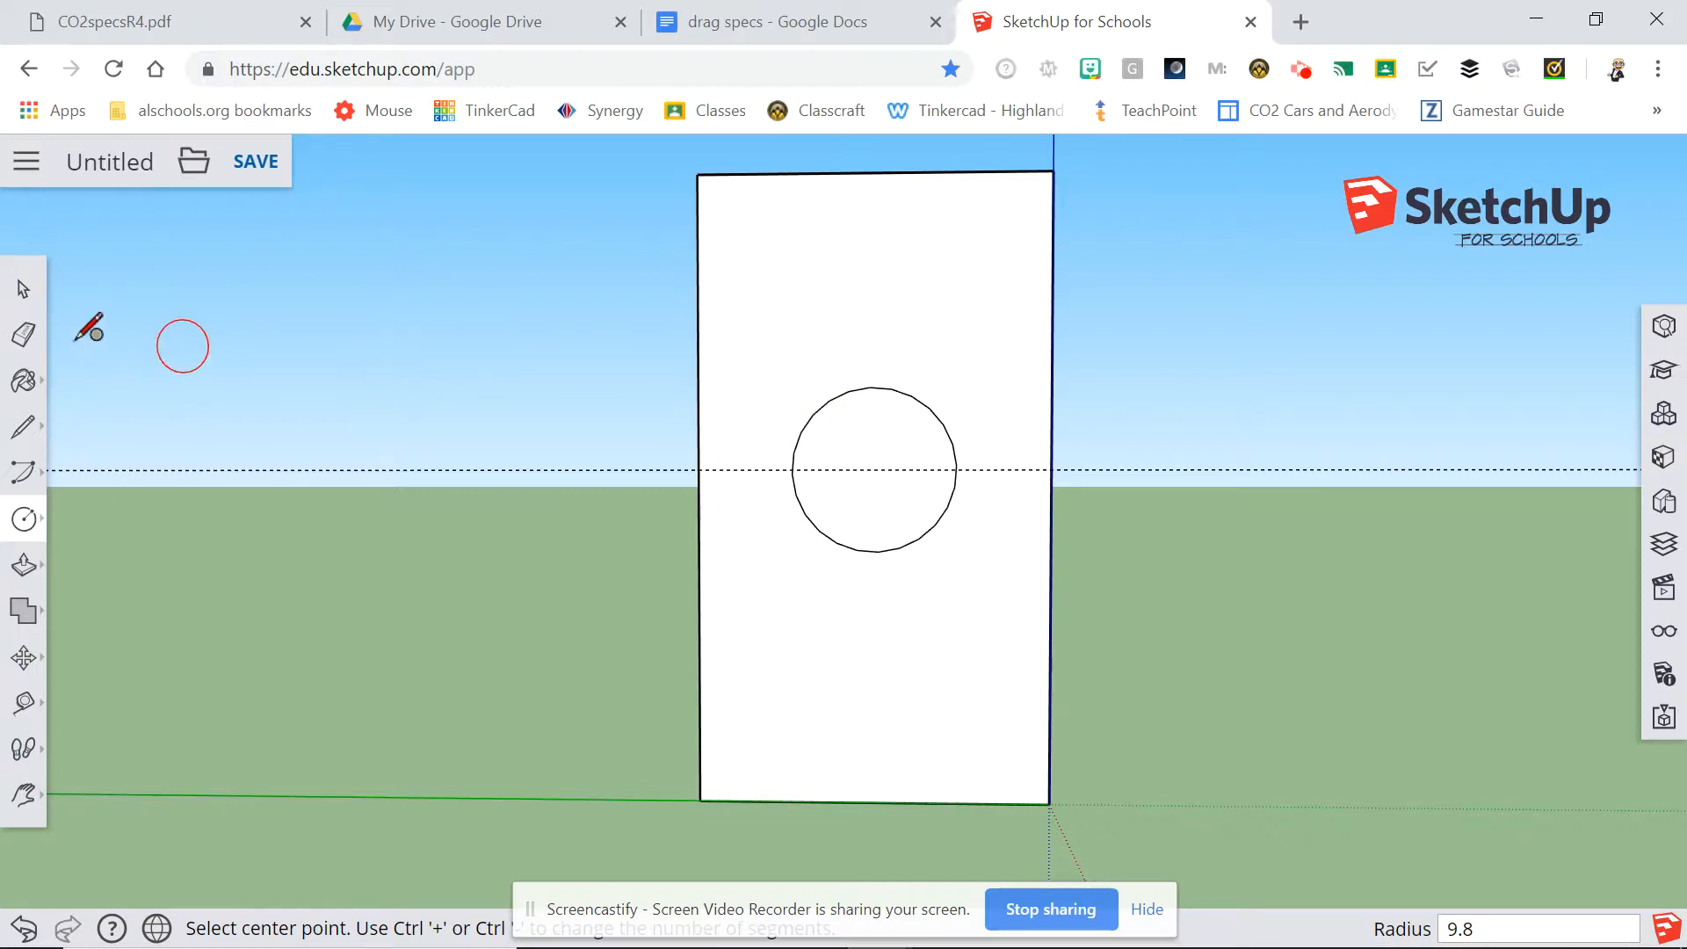
Erase the horizontal guide crossing the tall end face.
left_click(28, 341)
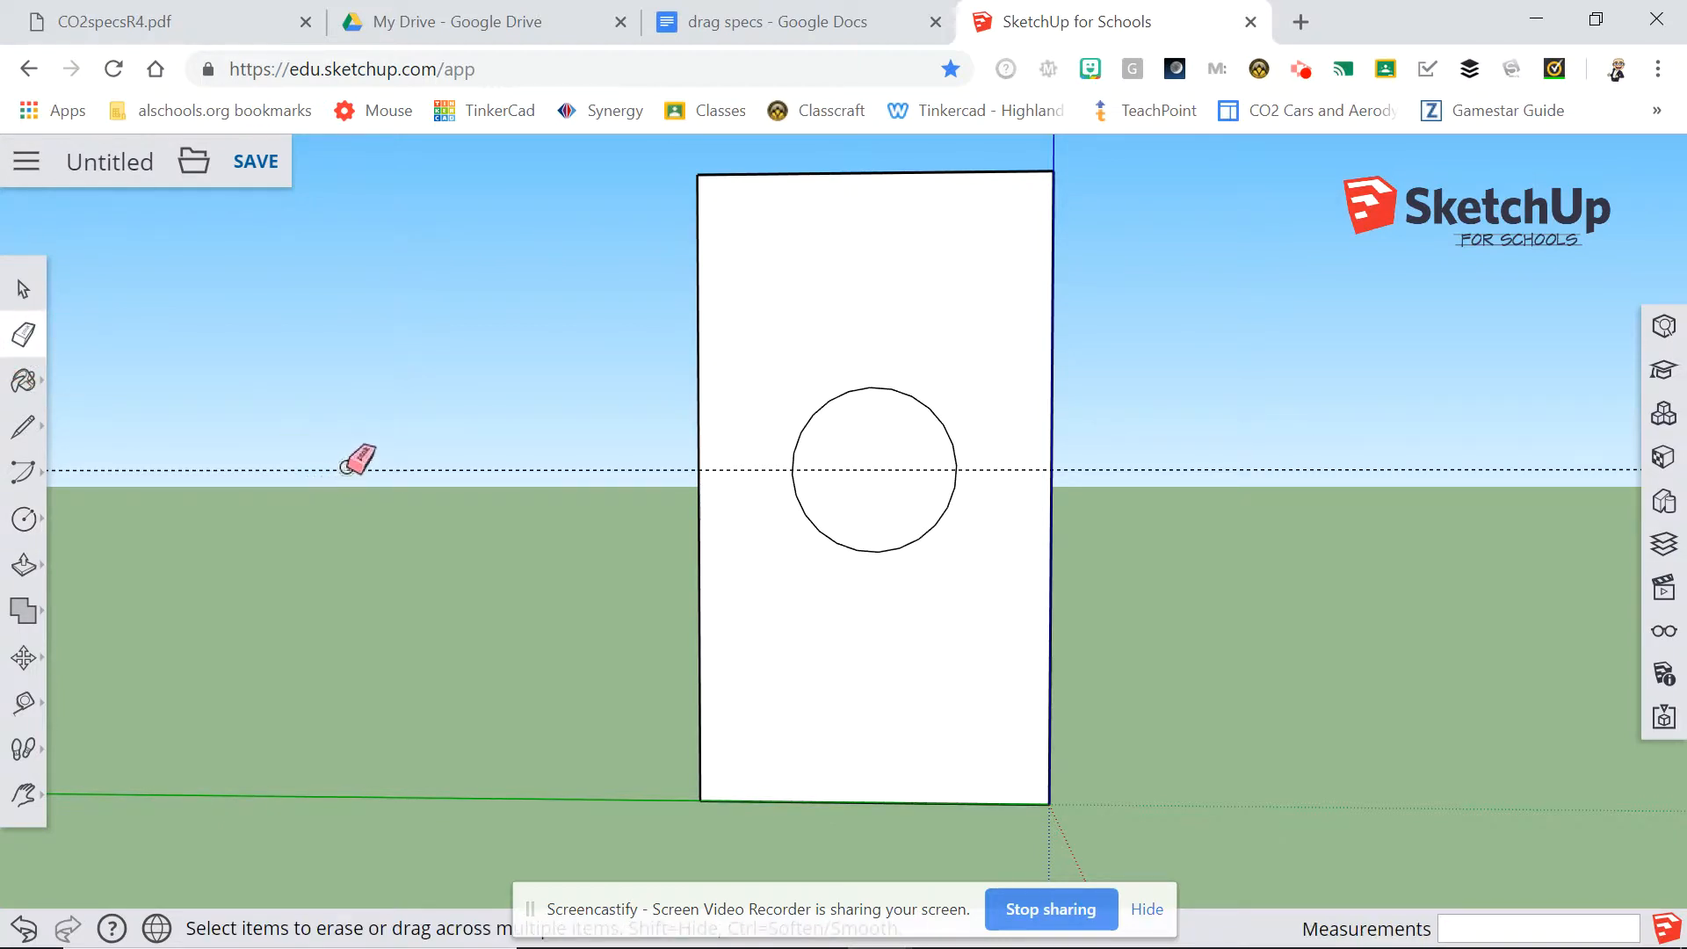
left_click(409, 467)
left_click(472, 471)
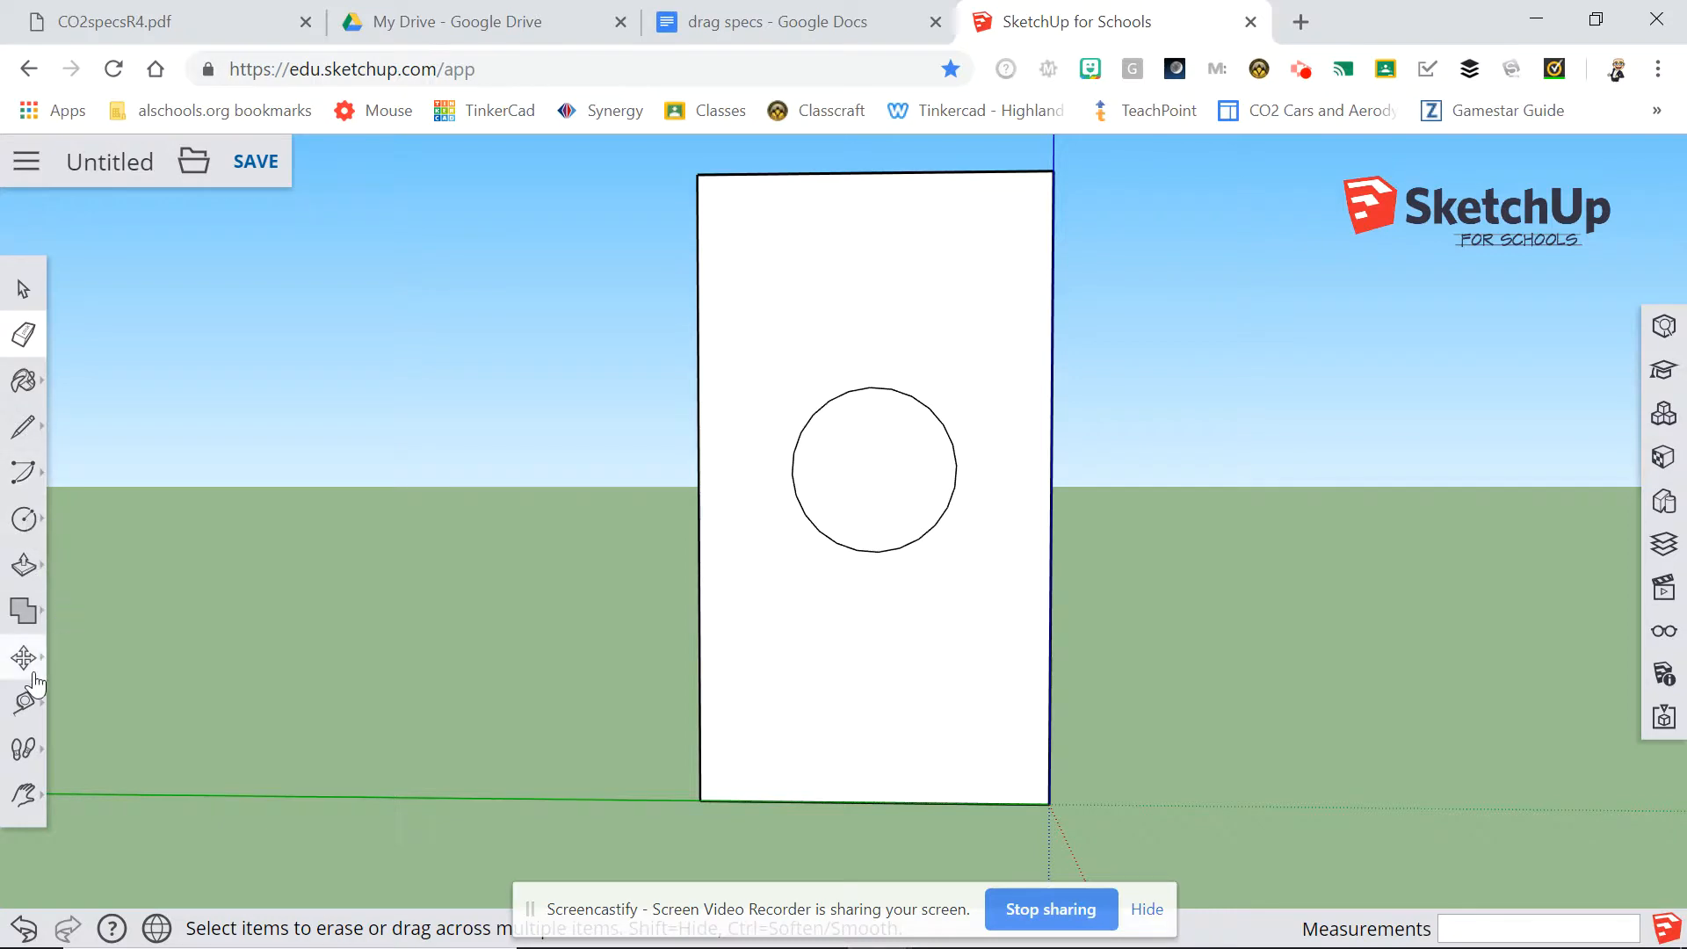
Start a Tape Measure reading of the circle's width from its left edge, and abandon it.
left_click(25, 703)
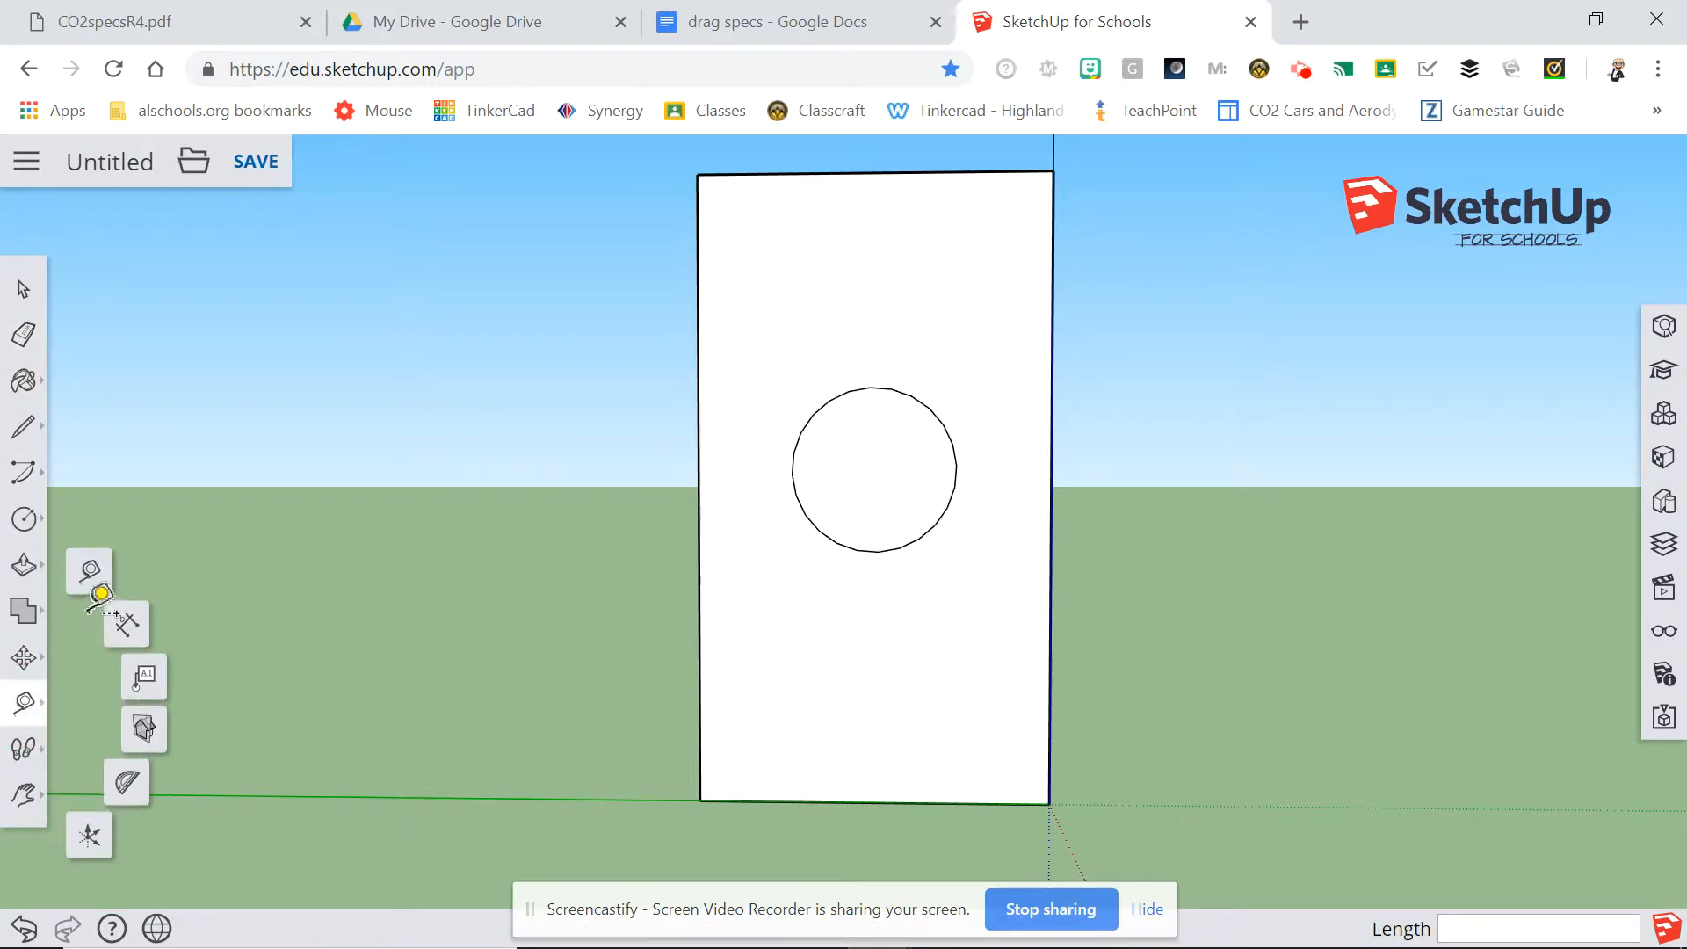
left_click(83, 584)
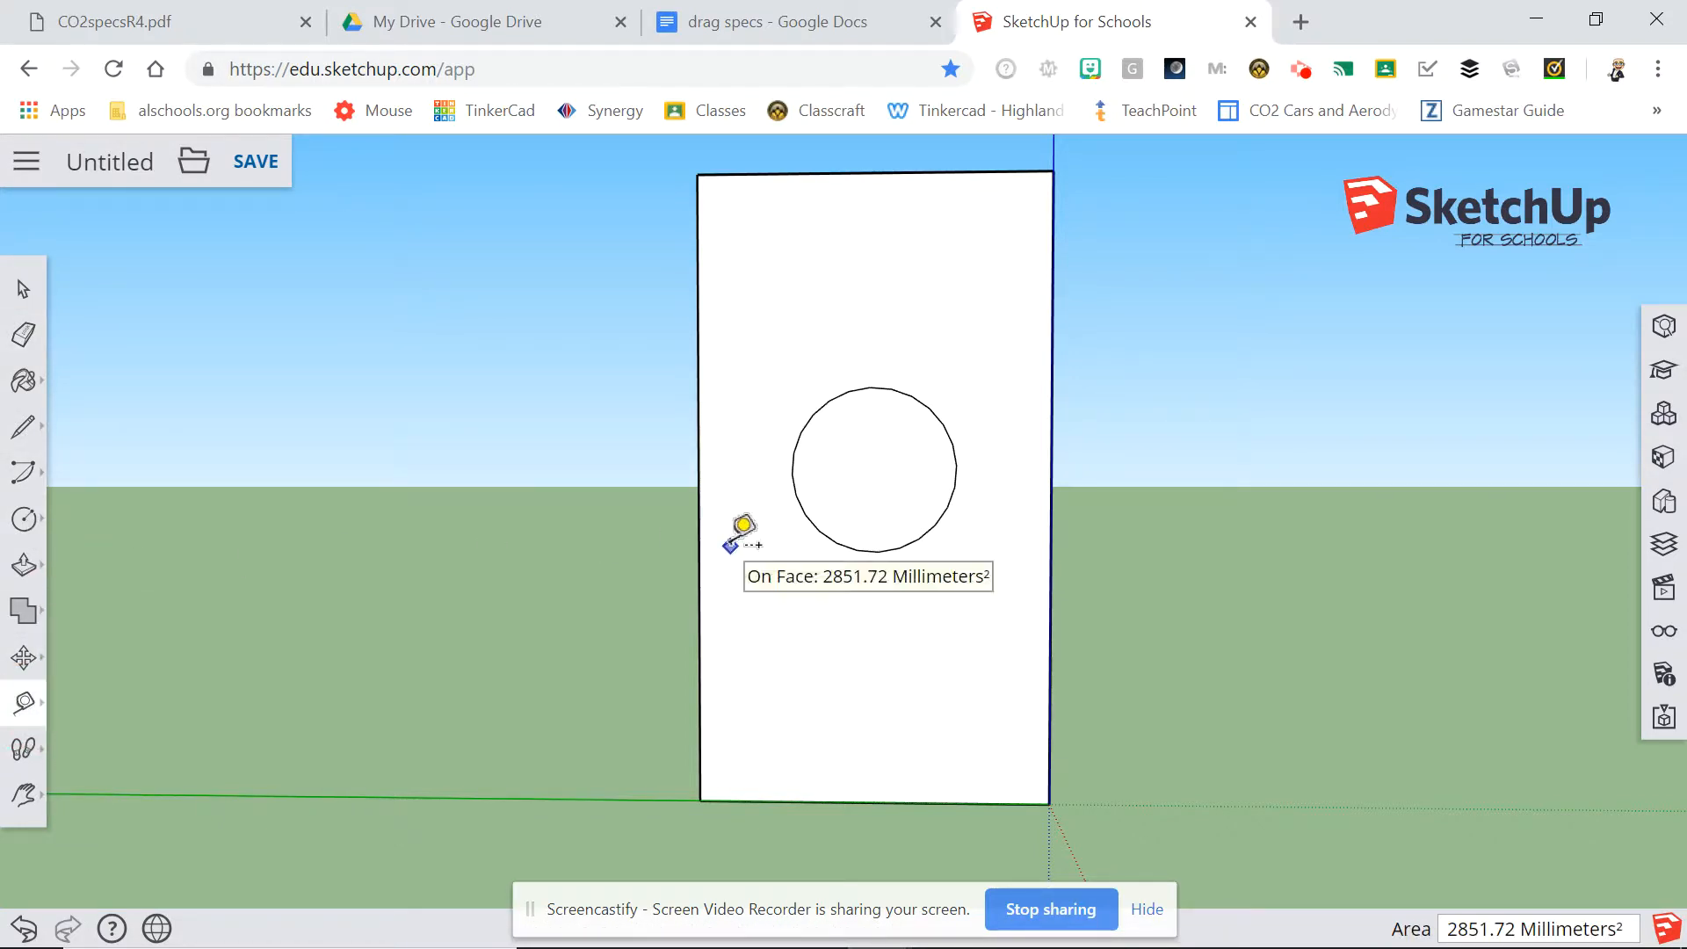
left_click(792, 473)
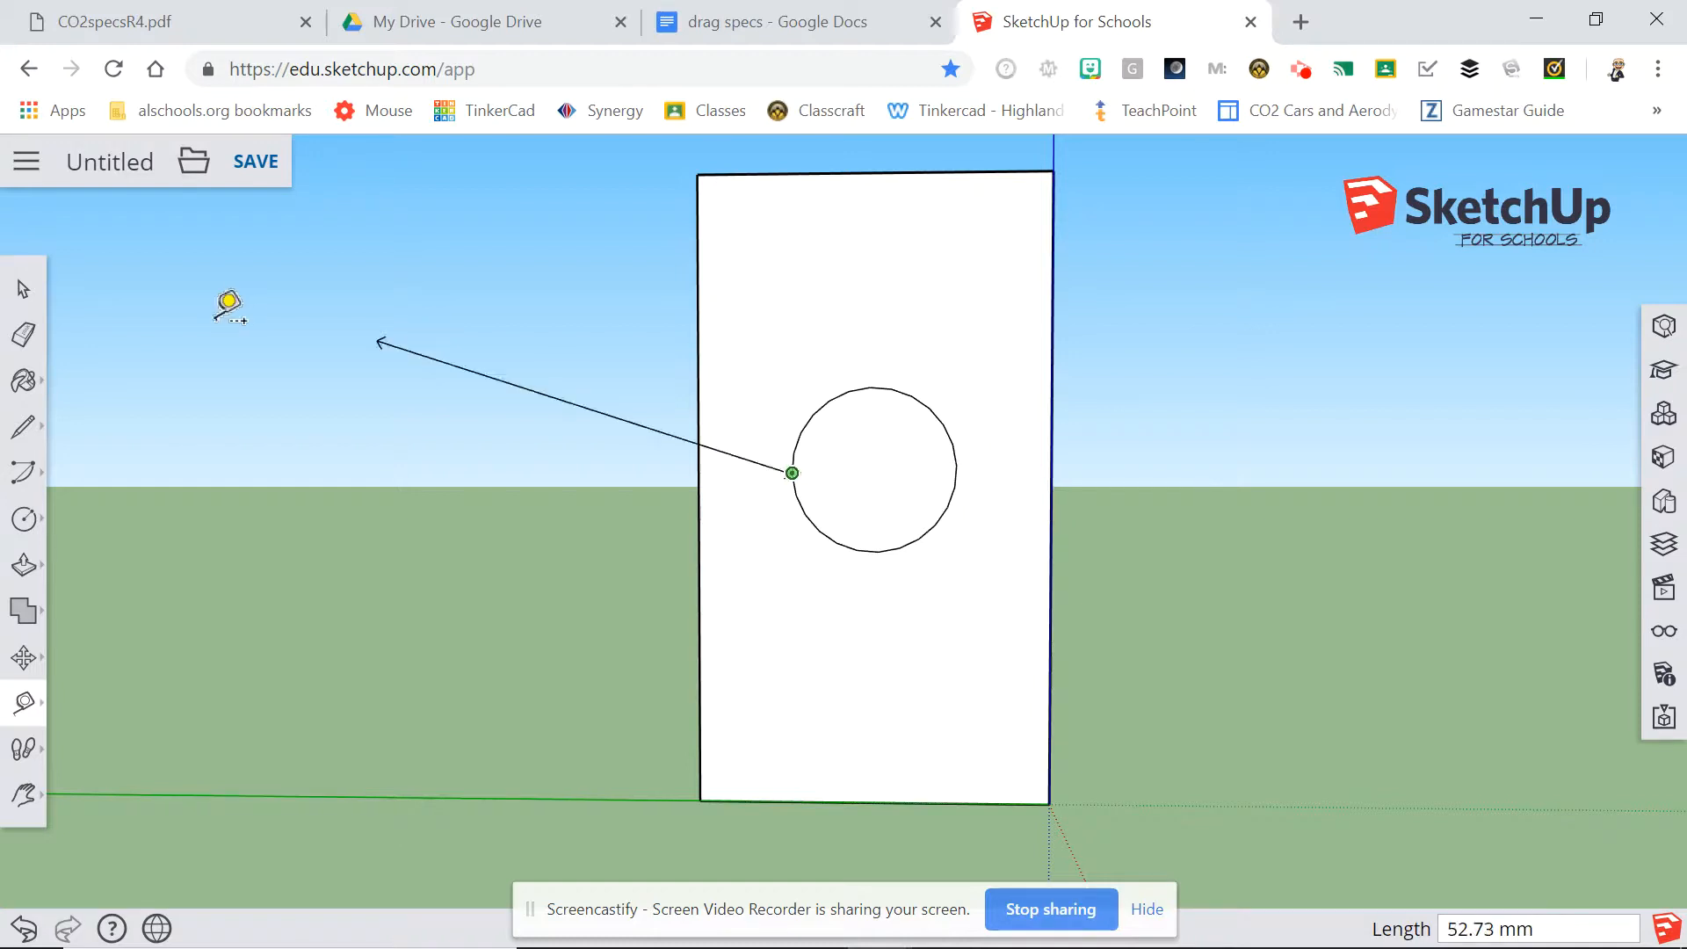
left_click(23, 291)
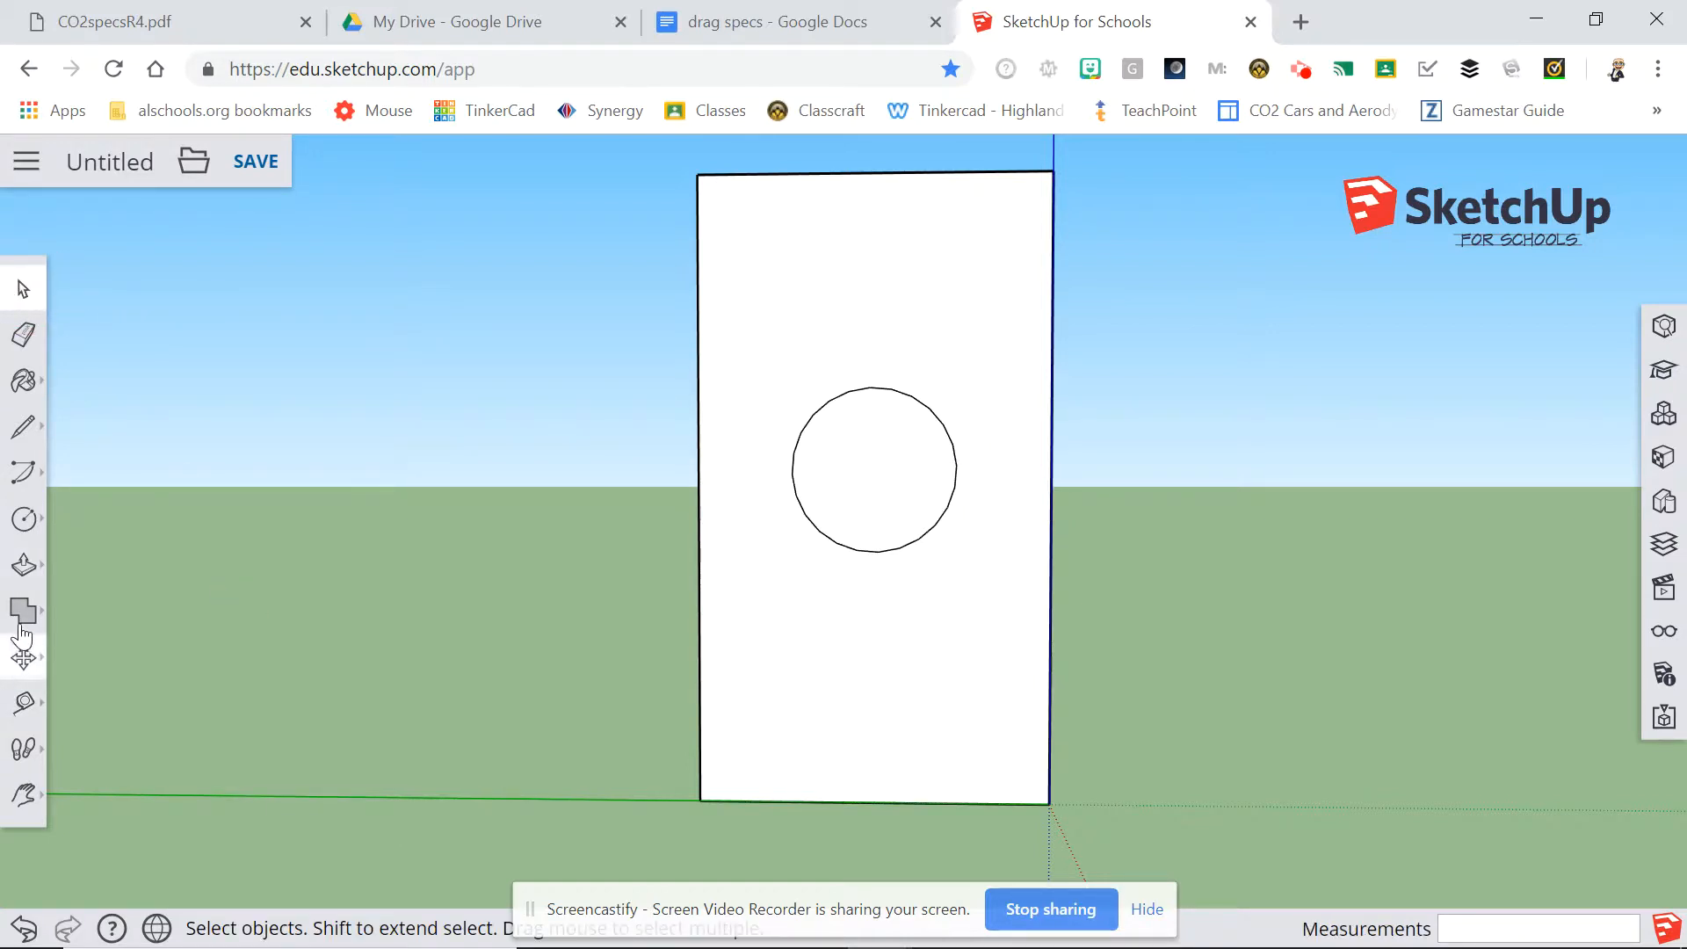
Try to Push/Pull the circular face, and undo back to before the guide was erased.
left_click(24, 564)
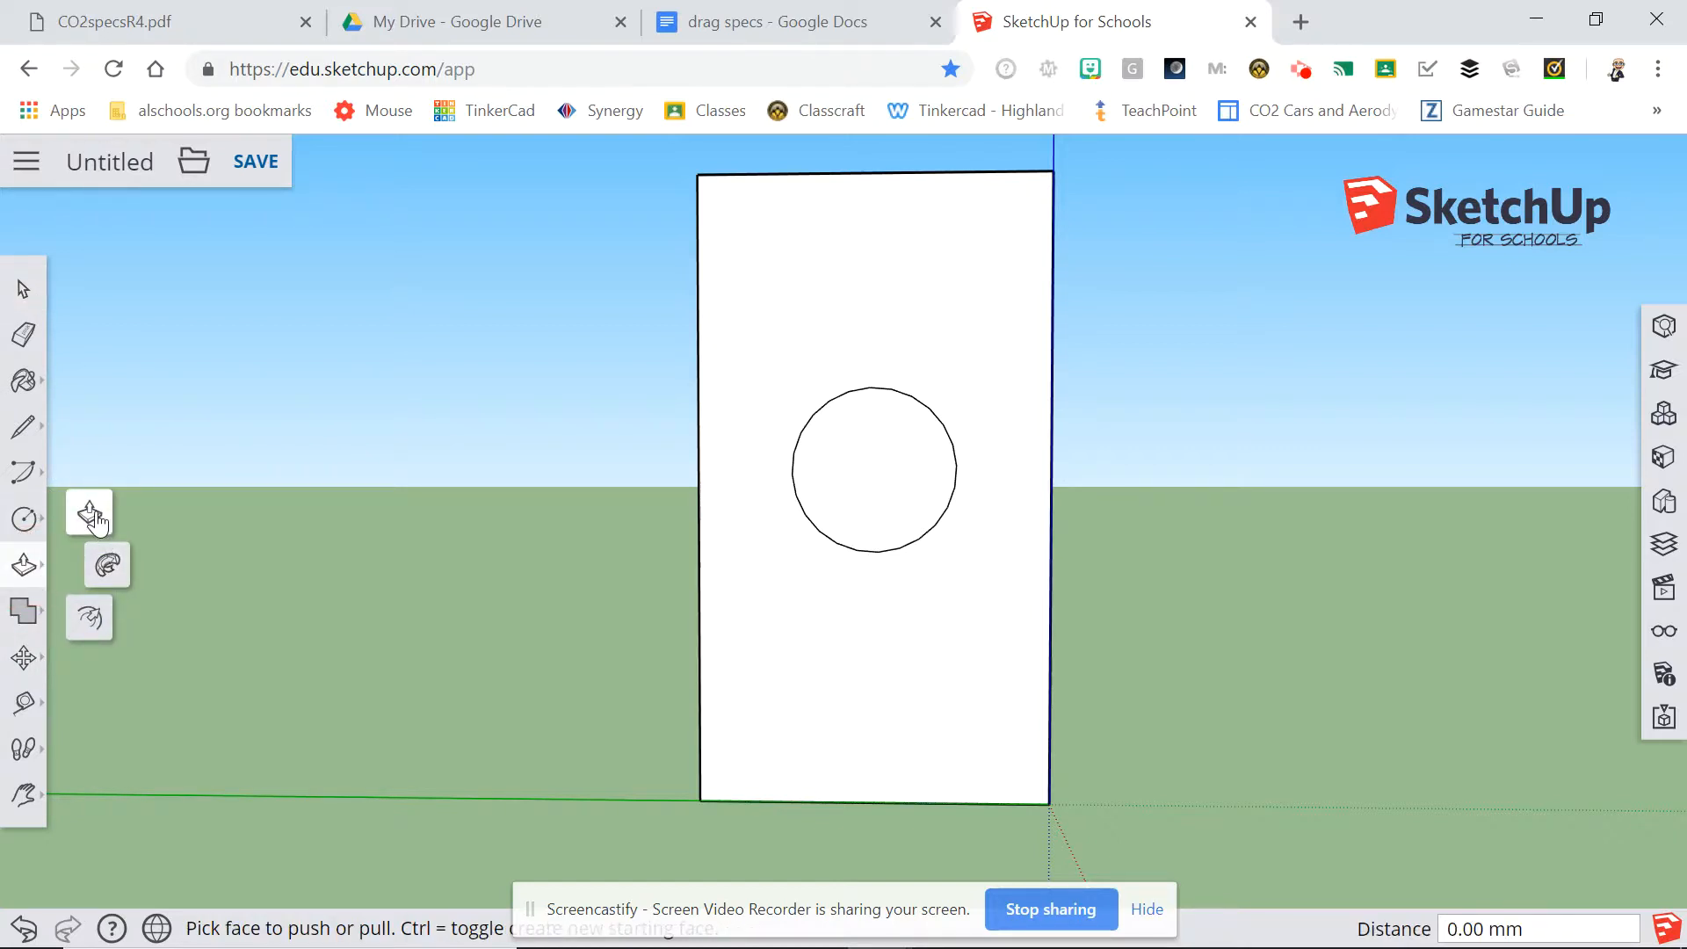
left_click(861, 480)
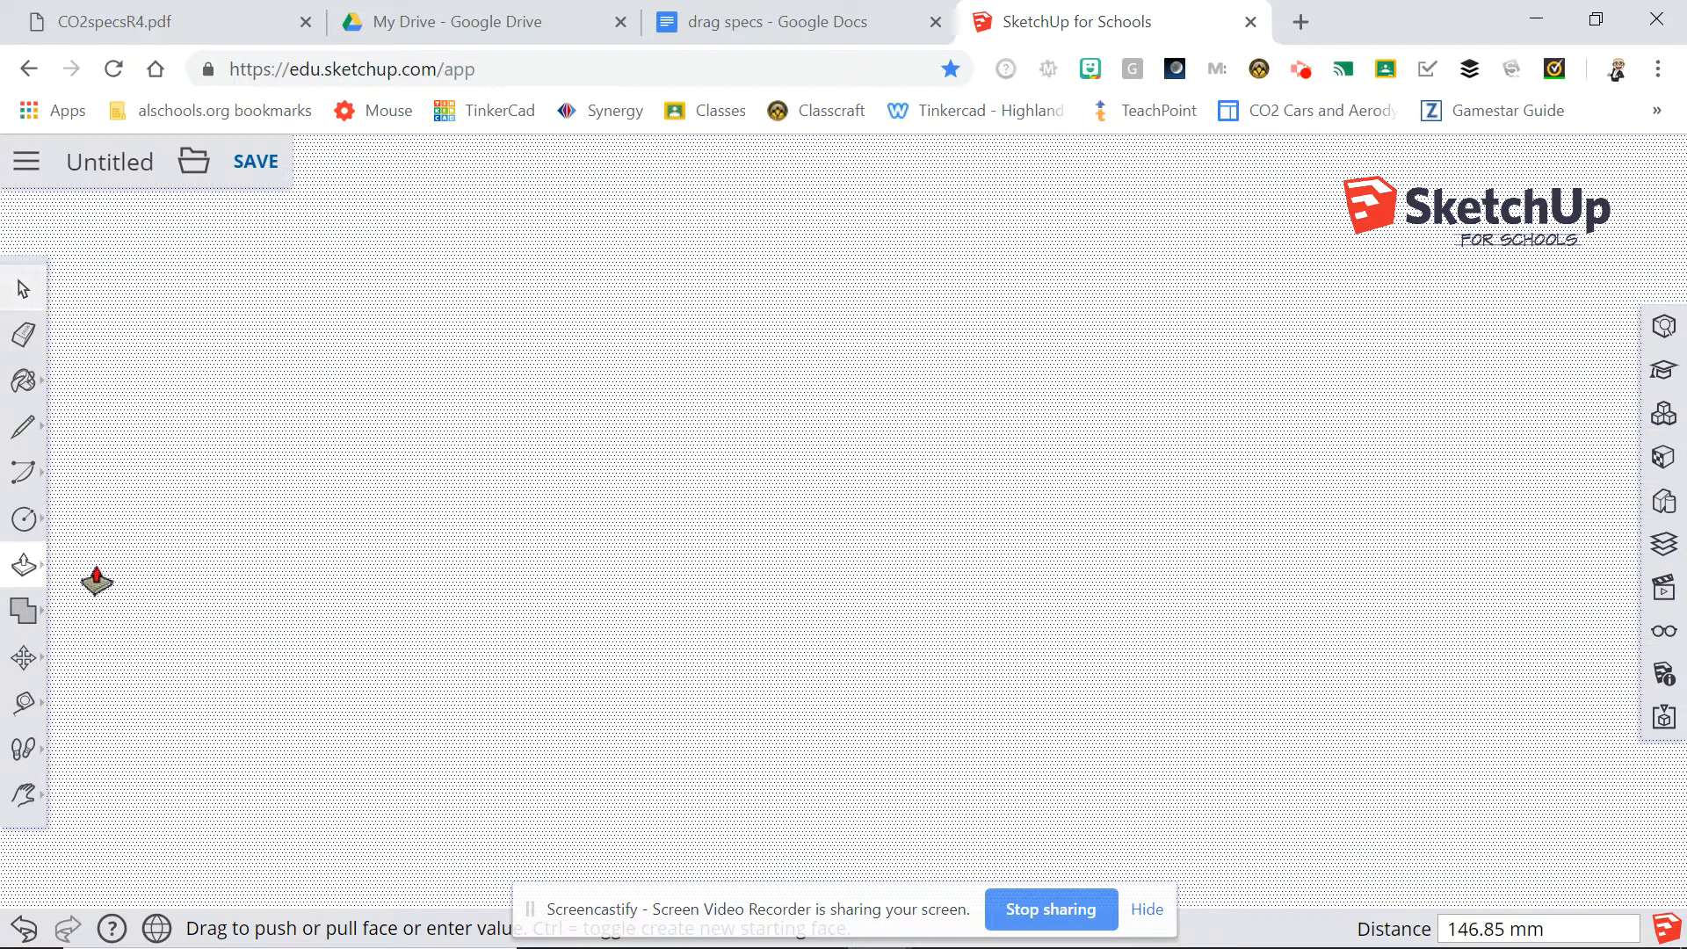
left_click(24, 927)
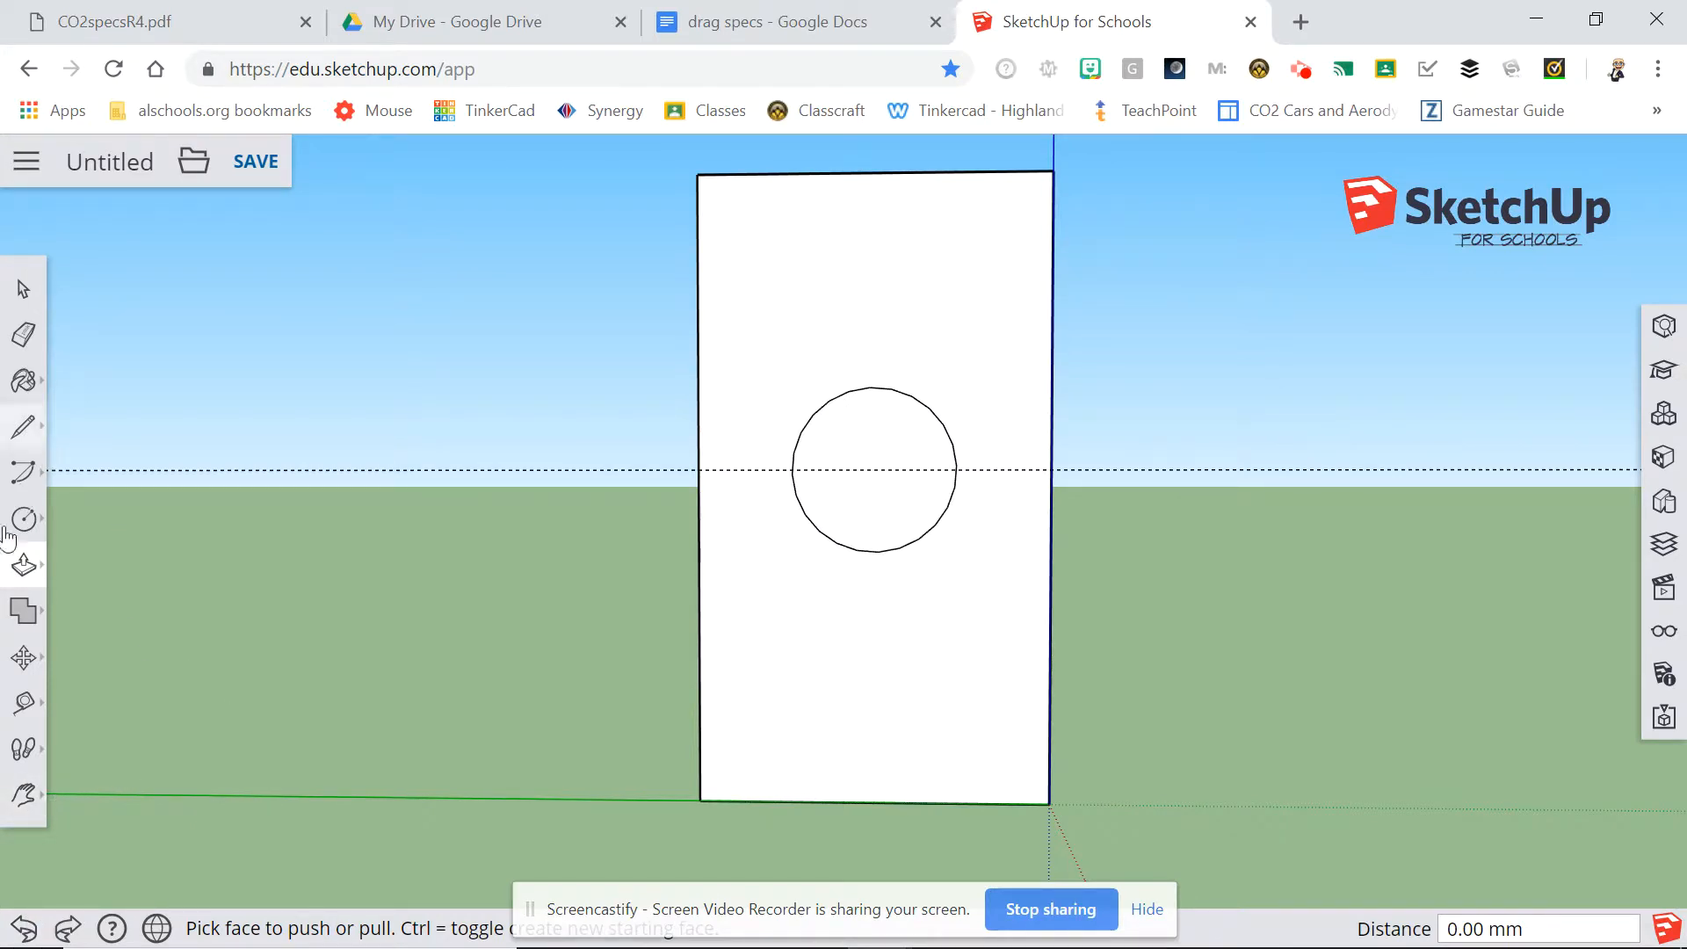
Try to Push/Pull the circular face 50 mm into the block, and undo both the hole and the circle.
left_click(22, 562)
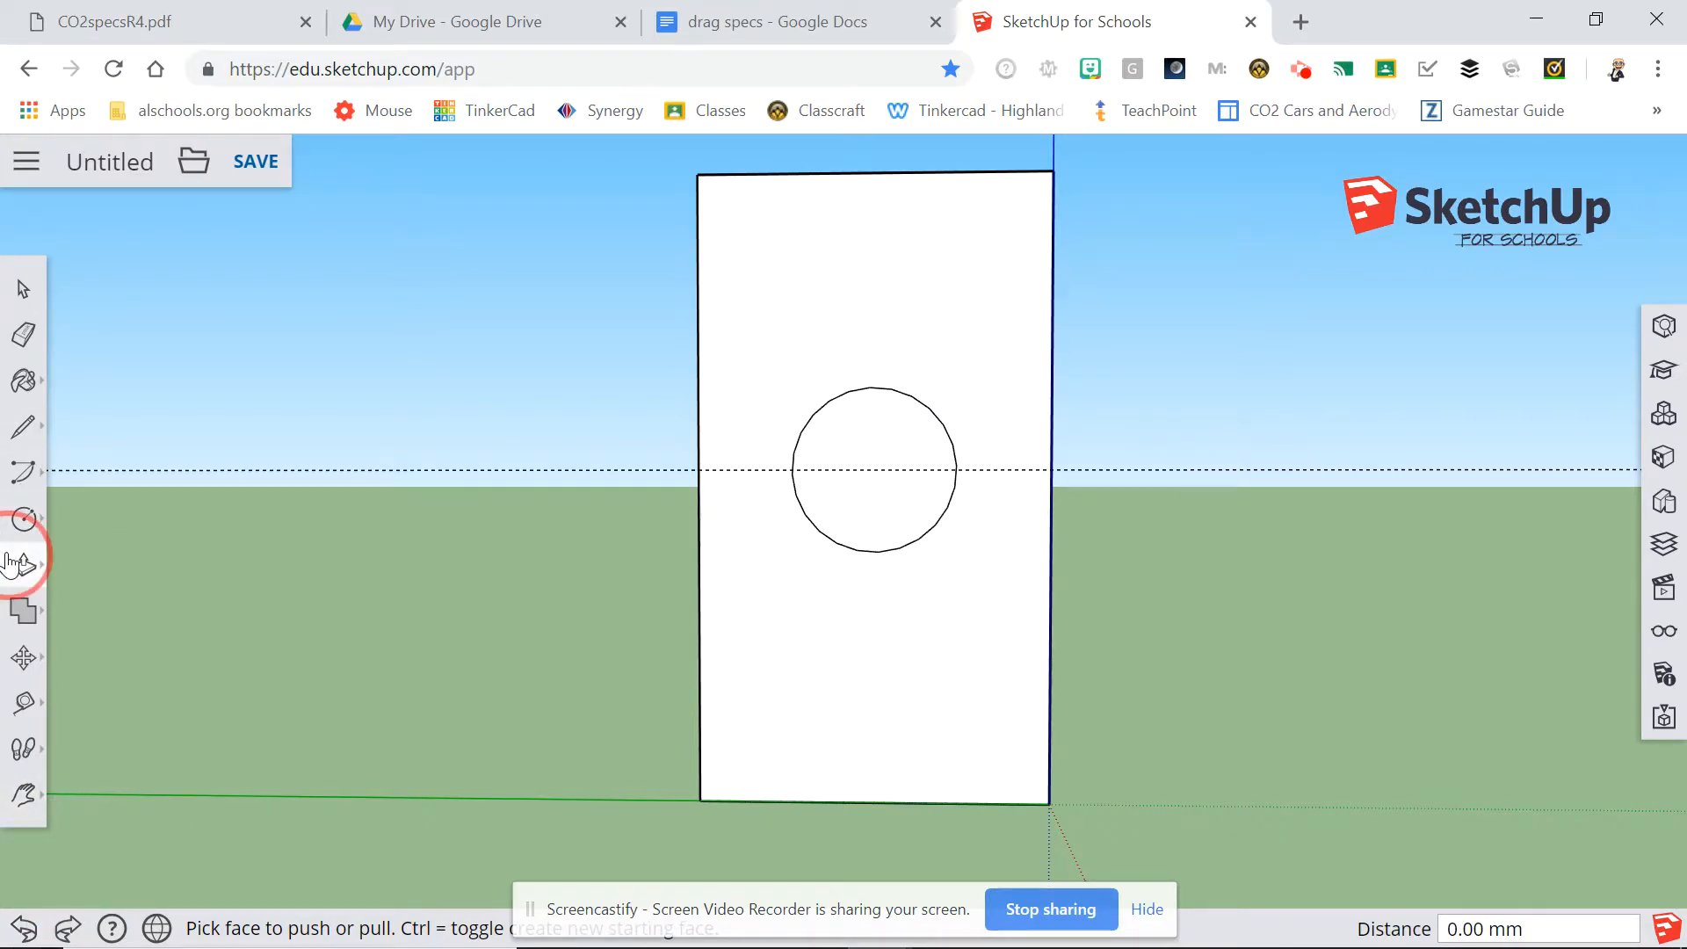
left_click(879, 432)
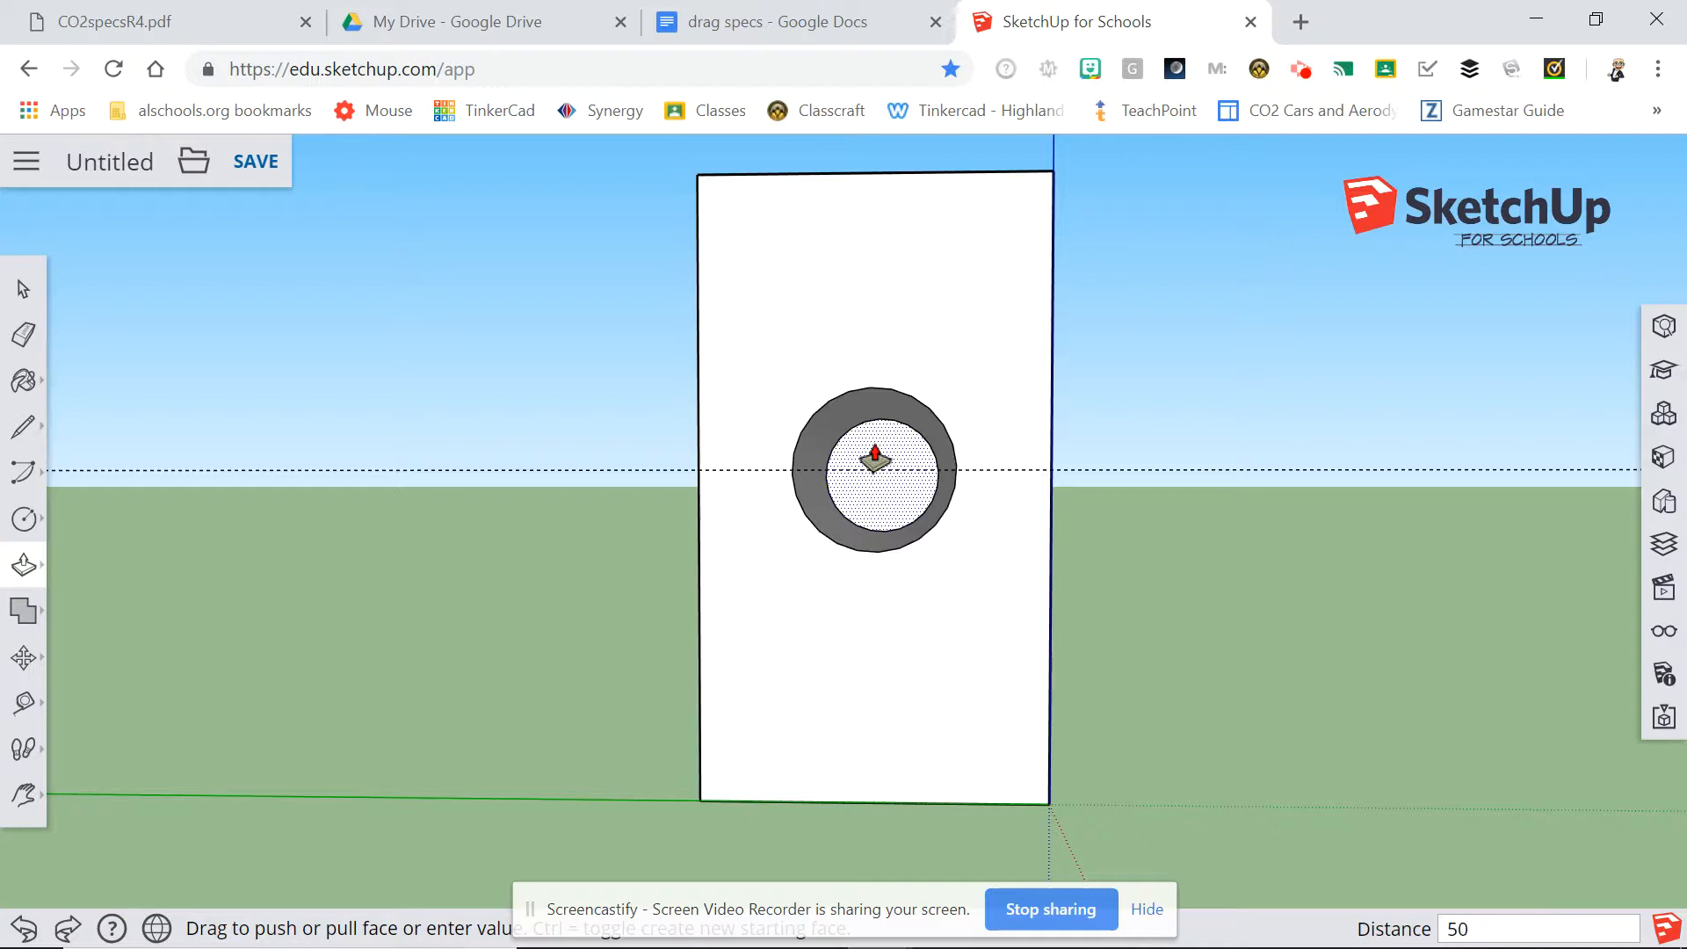
key("Return")
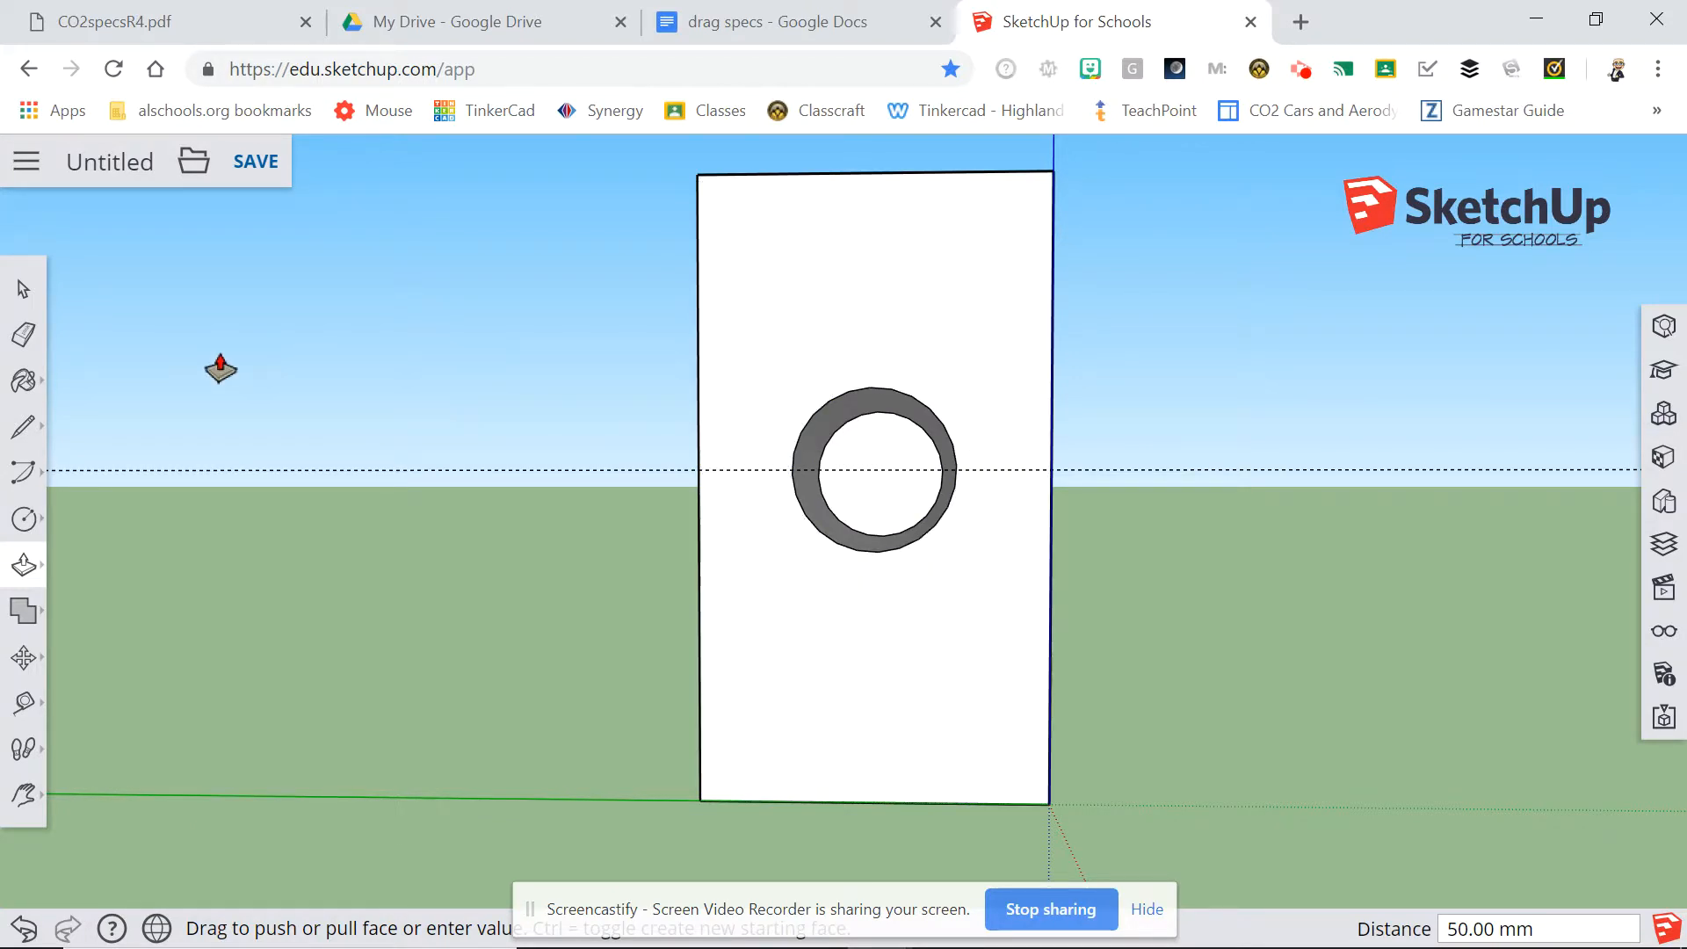
left_click(25, 928)
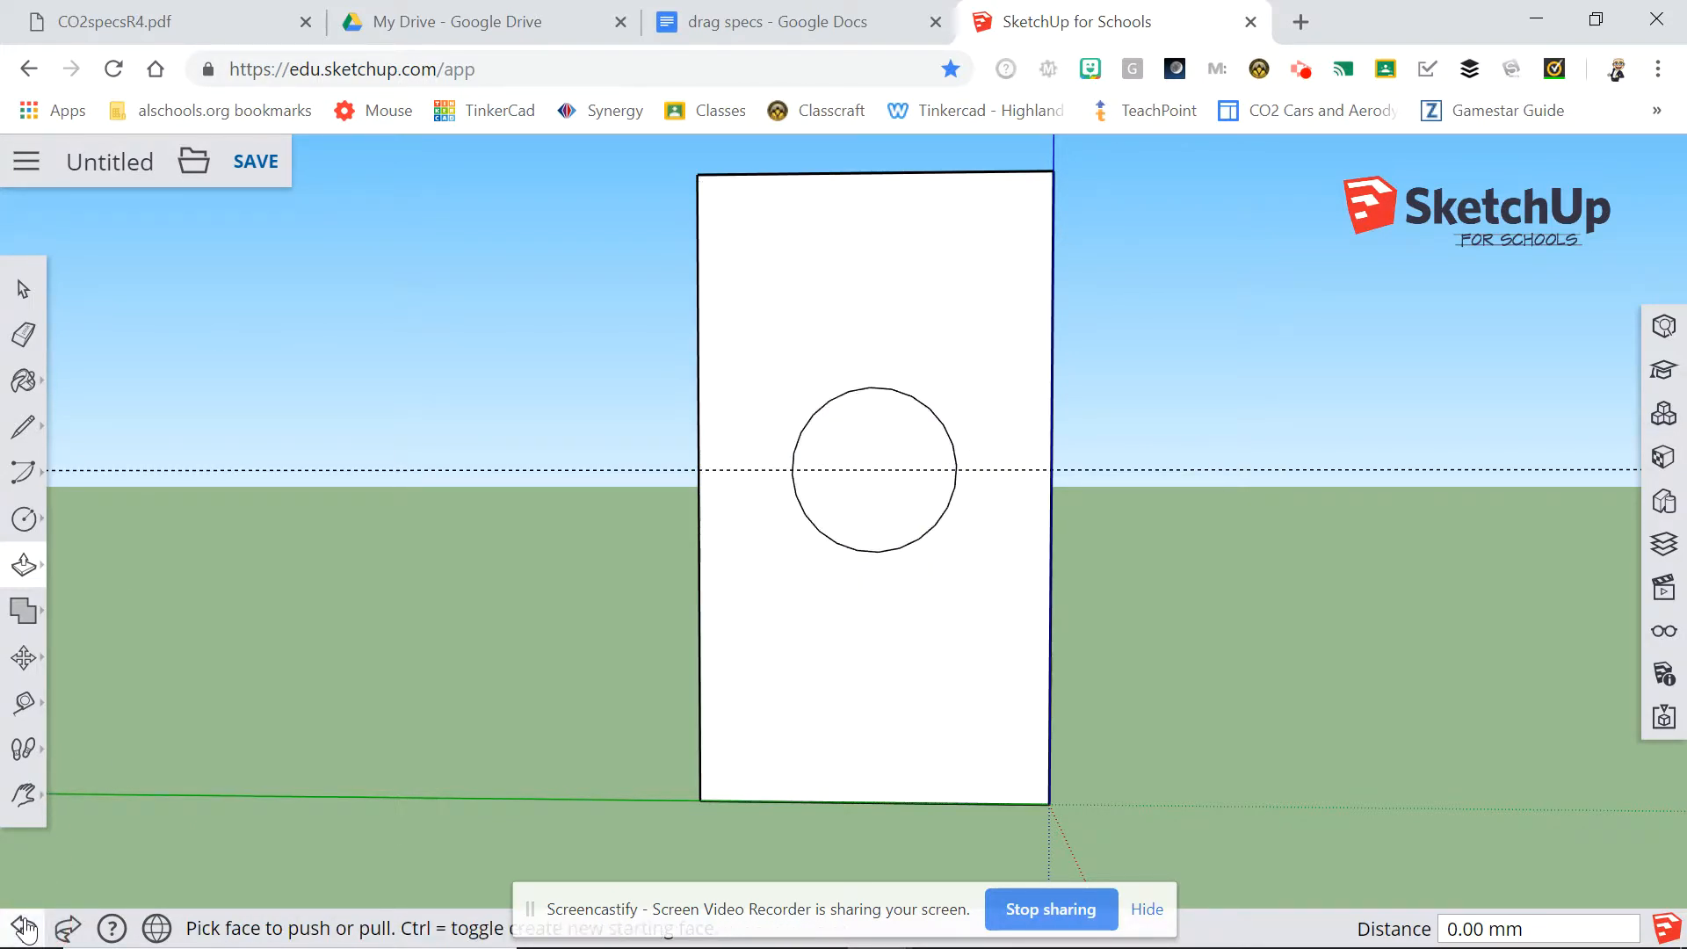
left_click(24, 928)
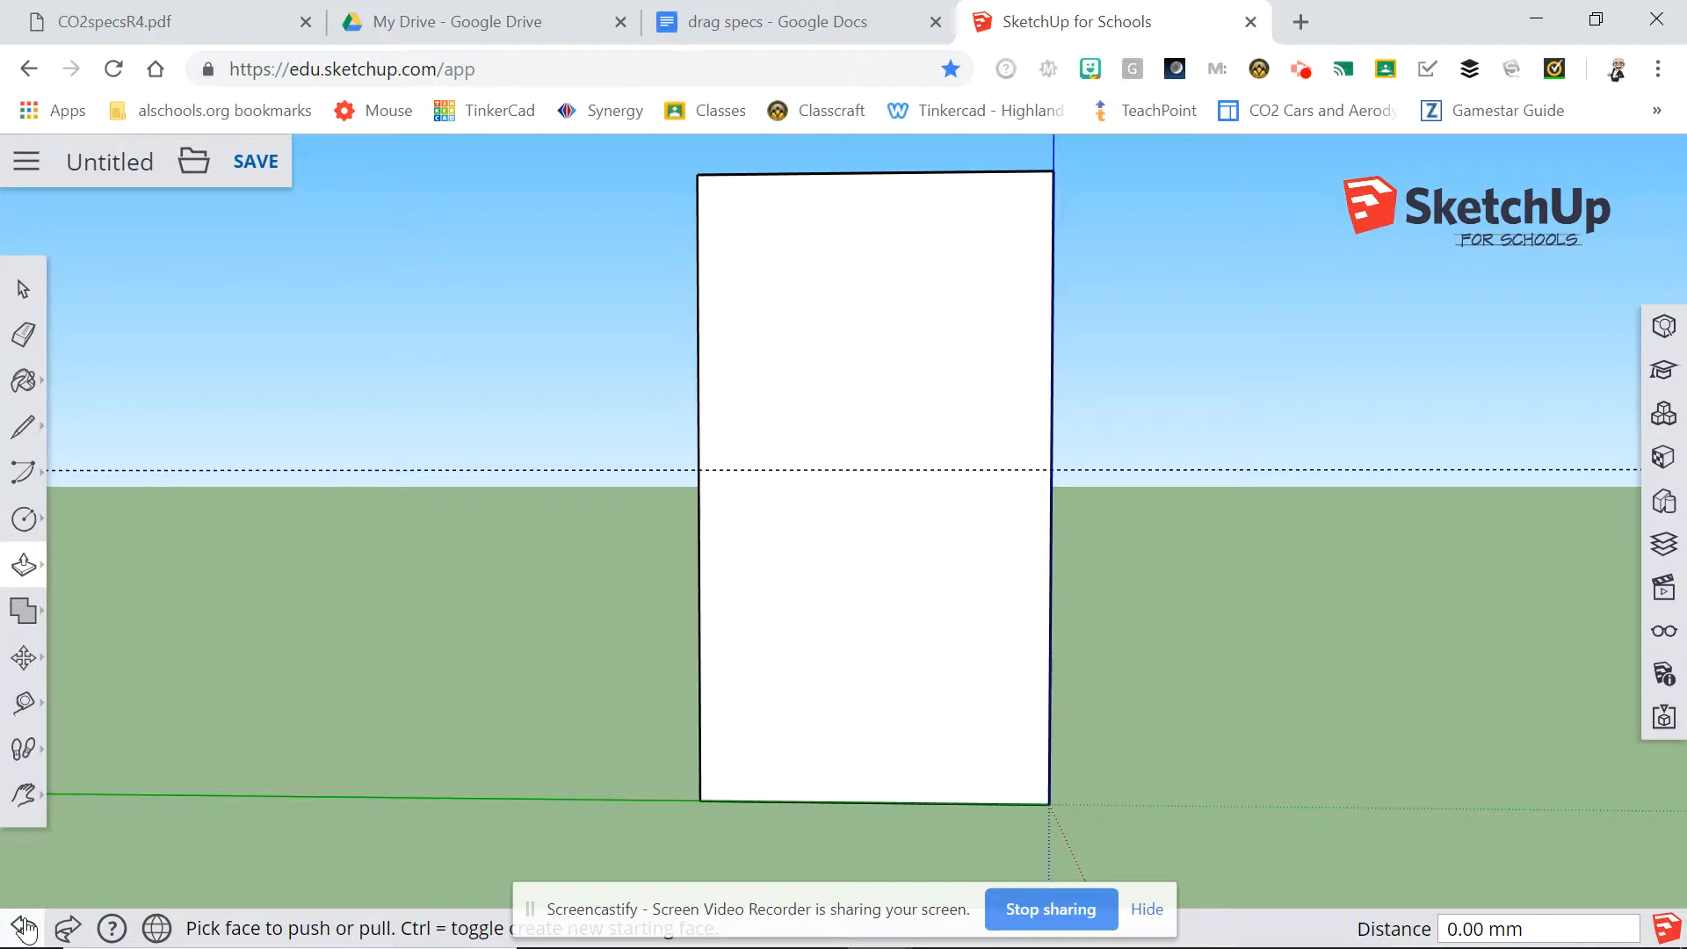
Redraw the 9.8 mm radius circle on the guide, centred directly above the bottom edge's midpoint.
left_click(24, 519)
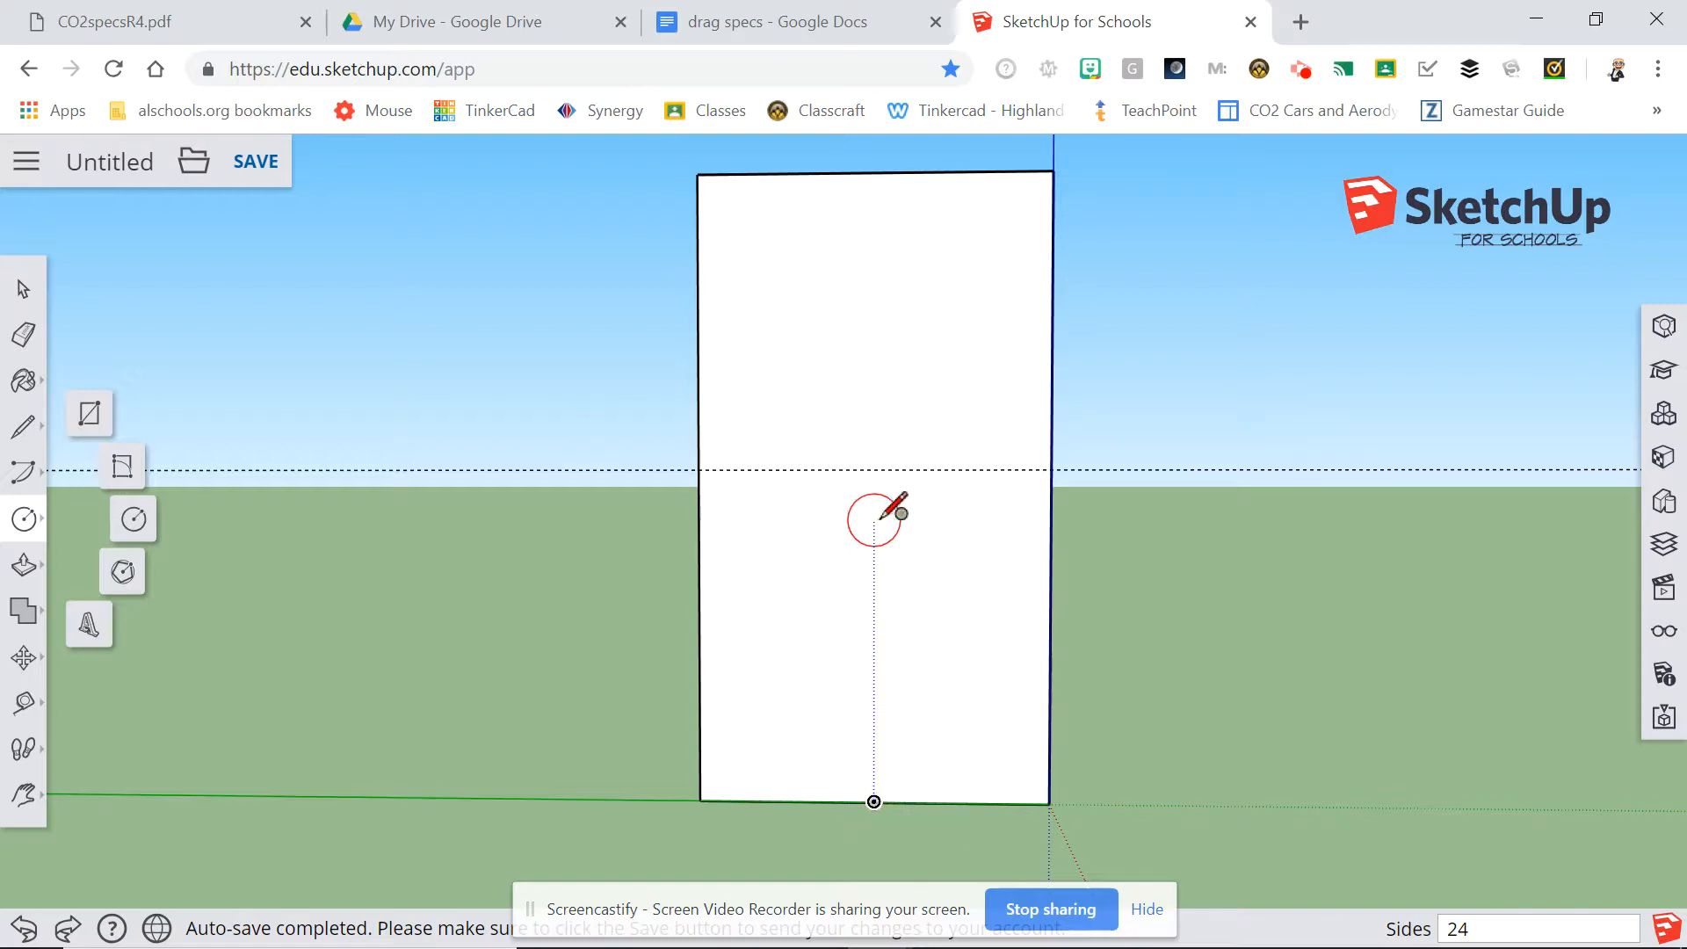
left_click(875, 469)
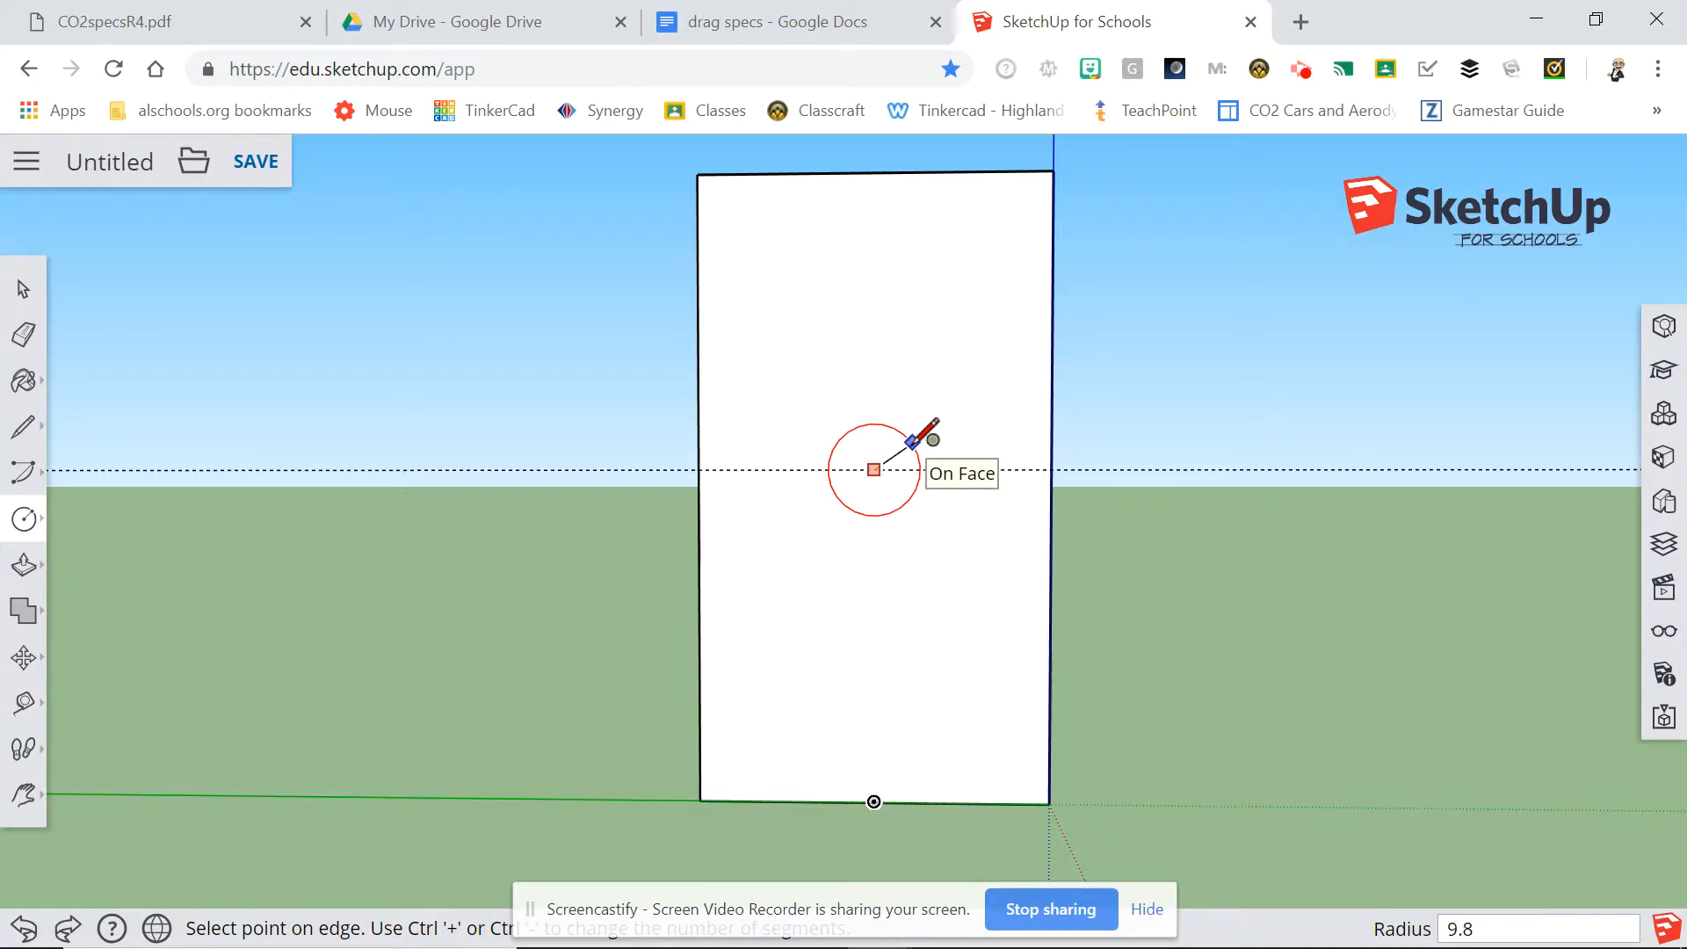
key("Return")
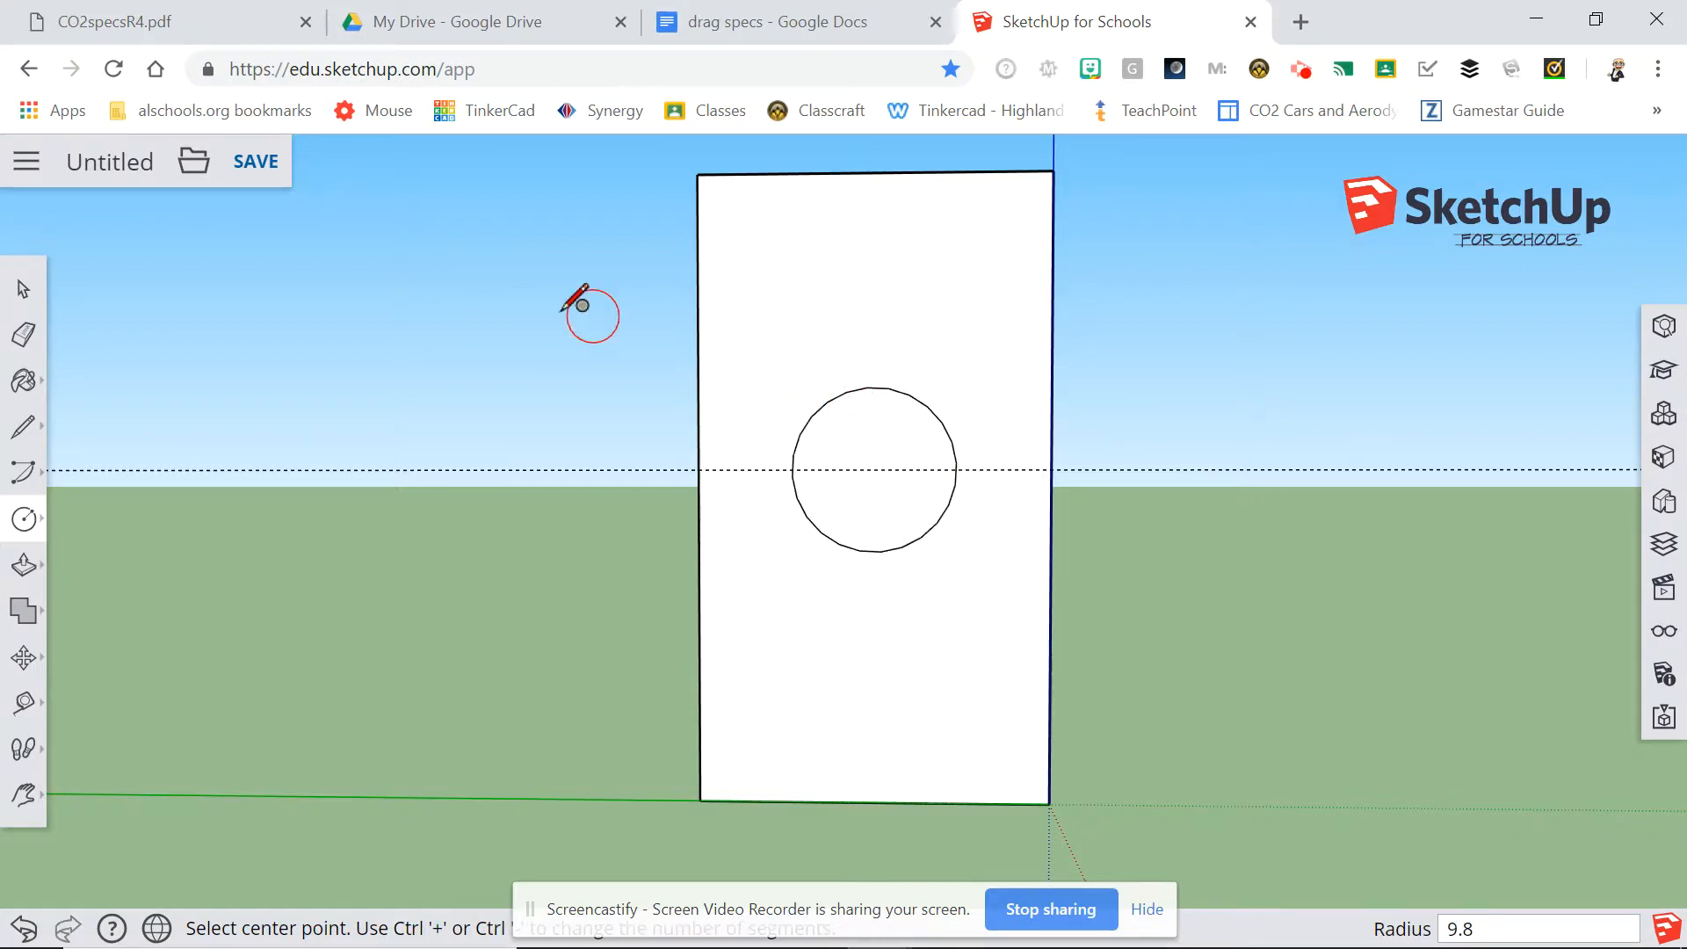
Push/Pull the circular face 50 mm into the block to form the cartridge hole.
left_click(26, 567)
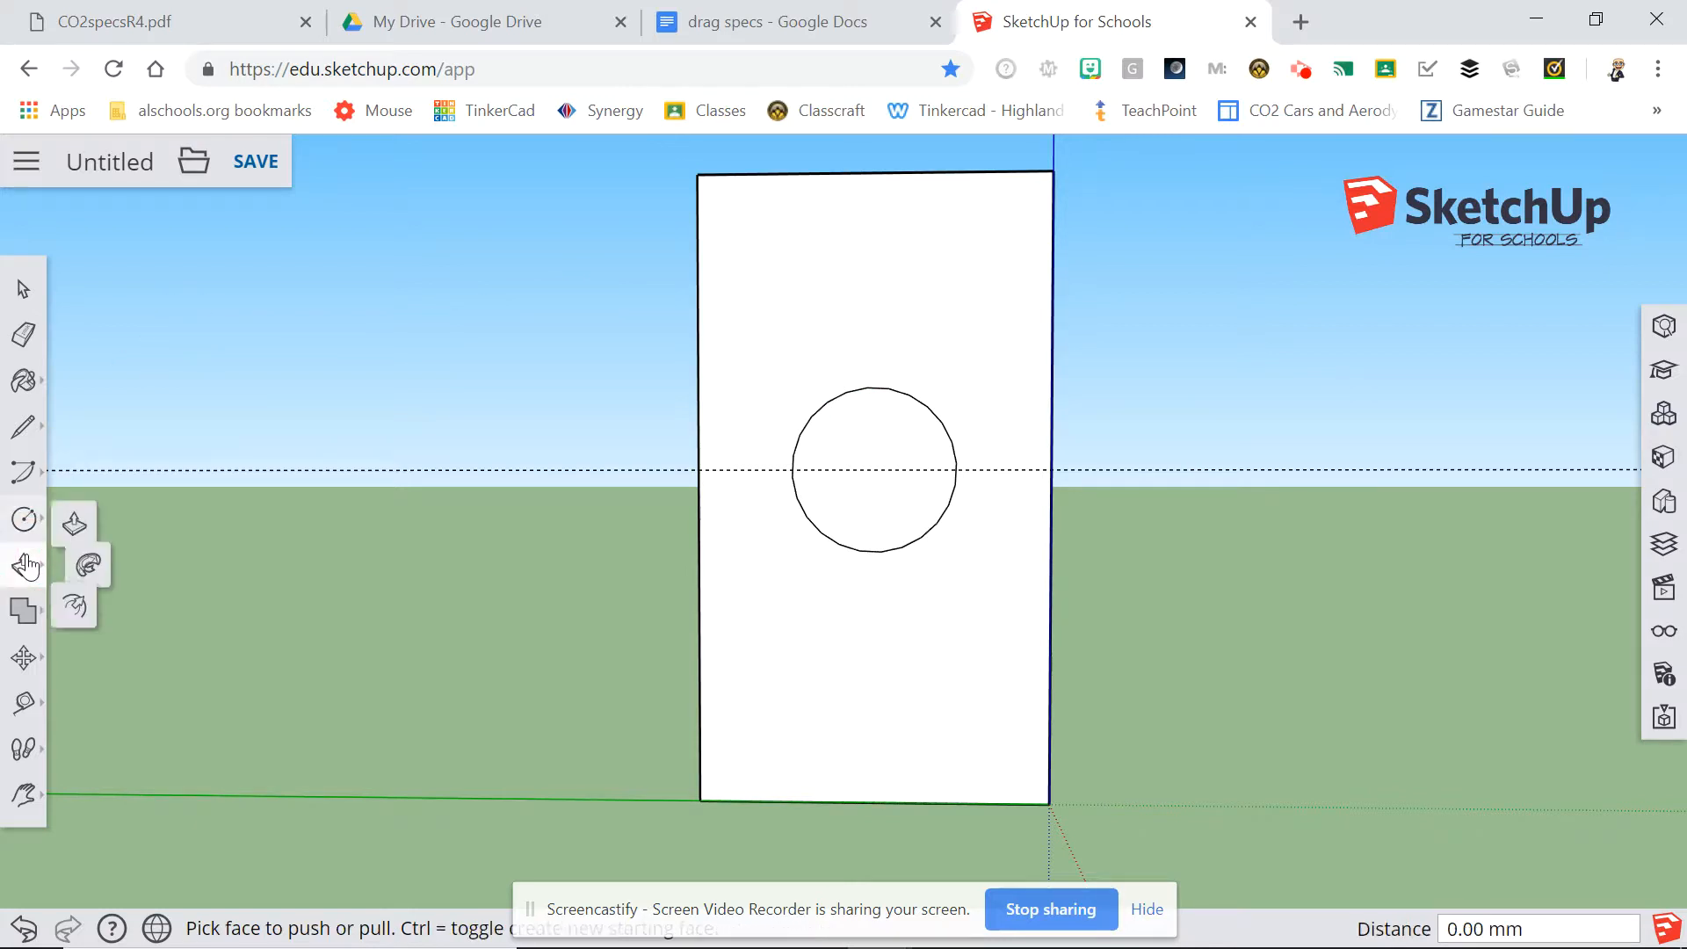
left_click(89, 517)
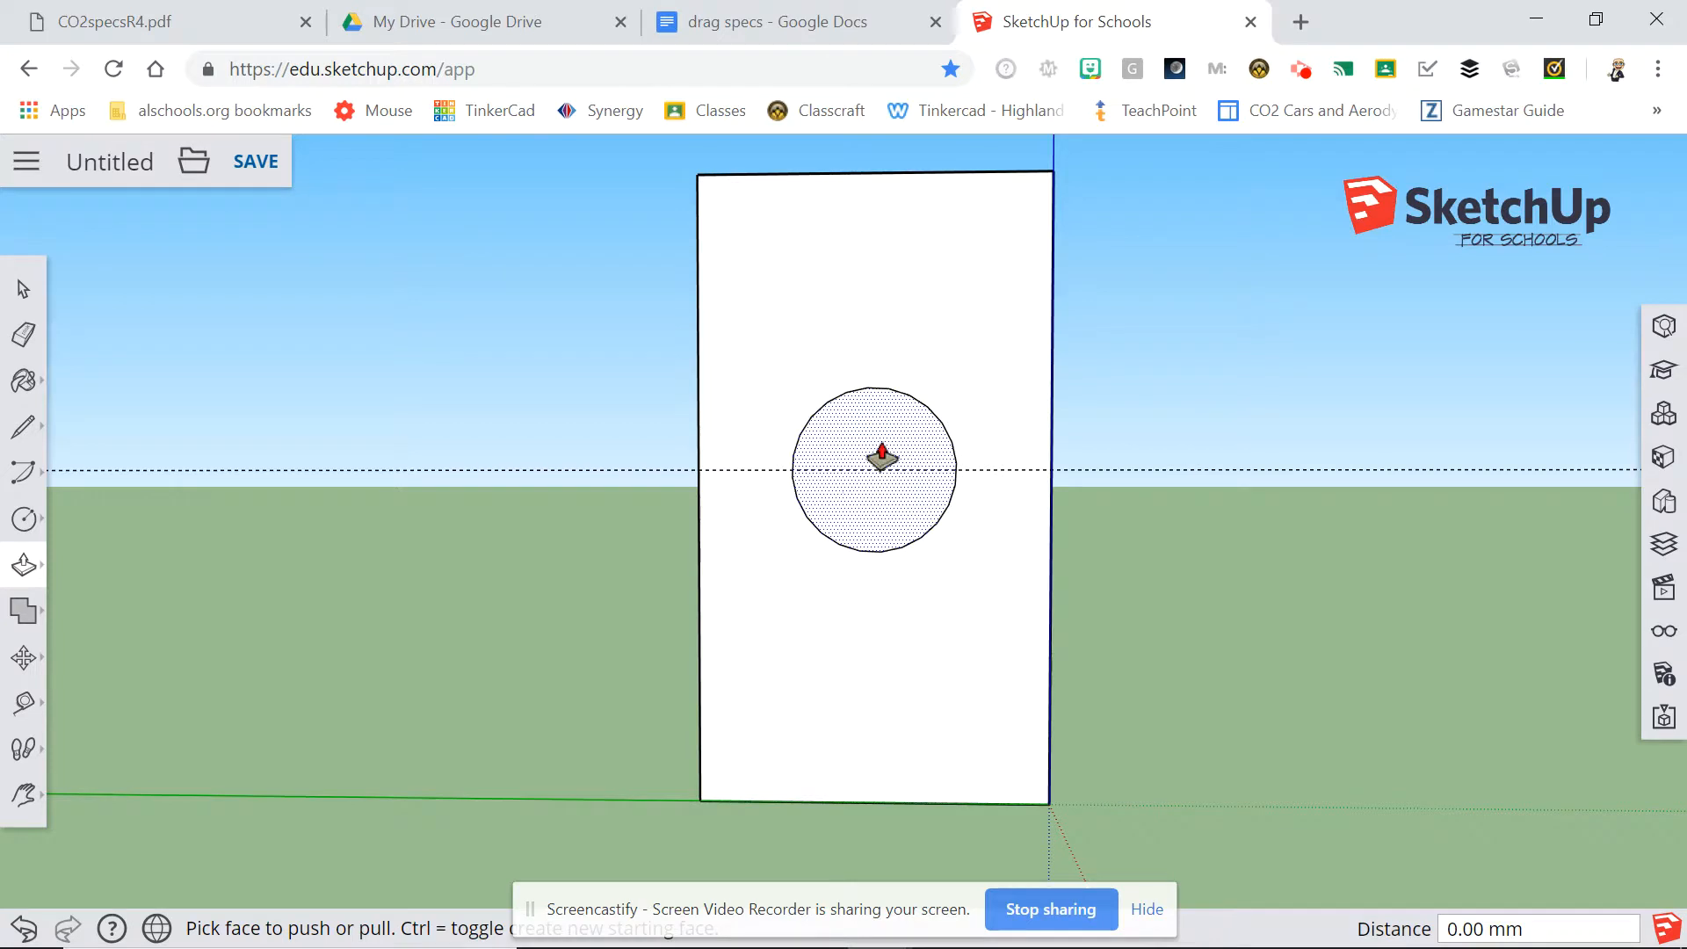
left_click(887, 450)
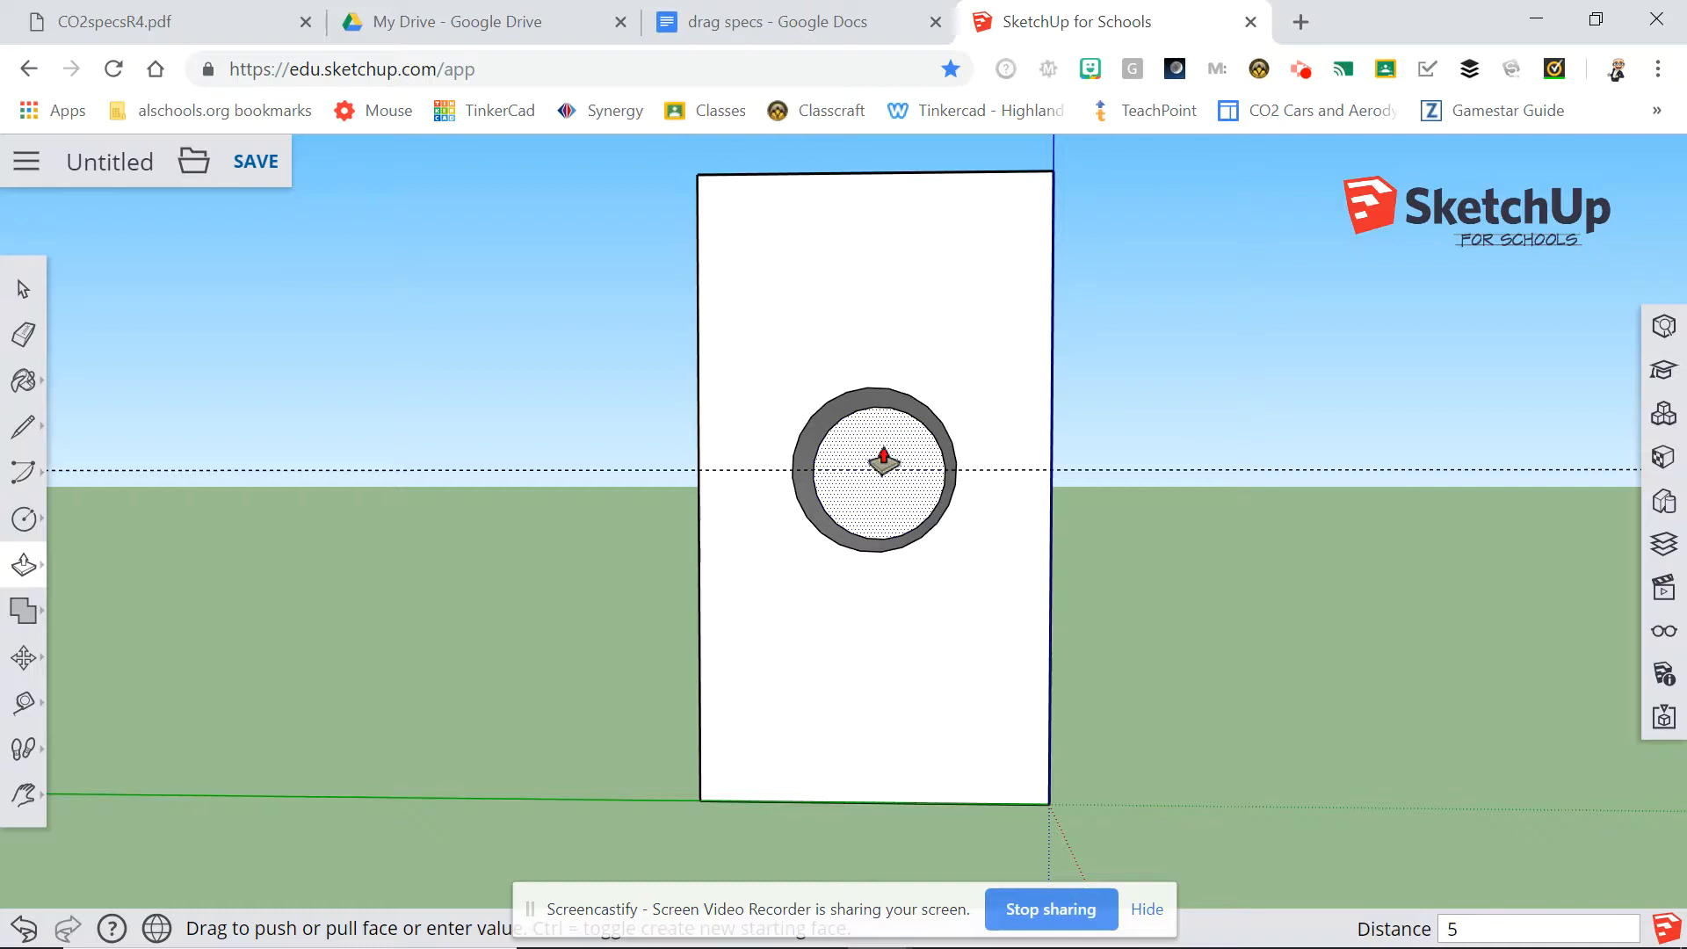
key("Return")
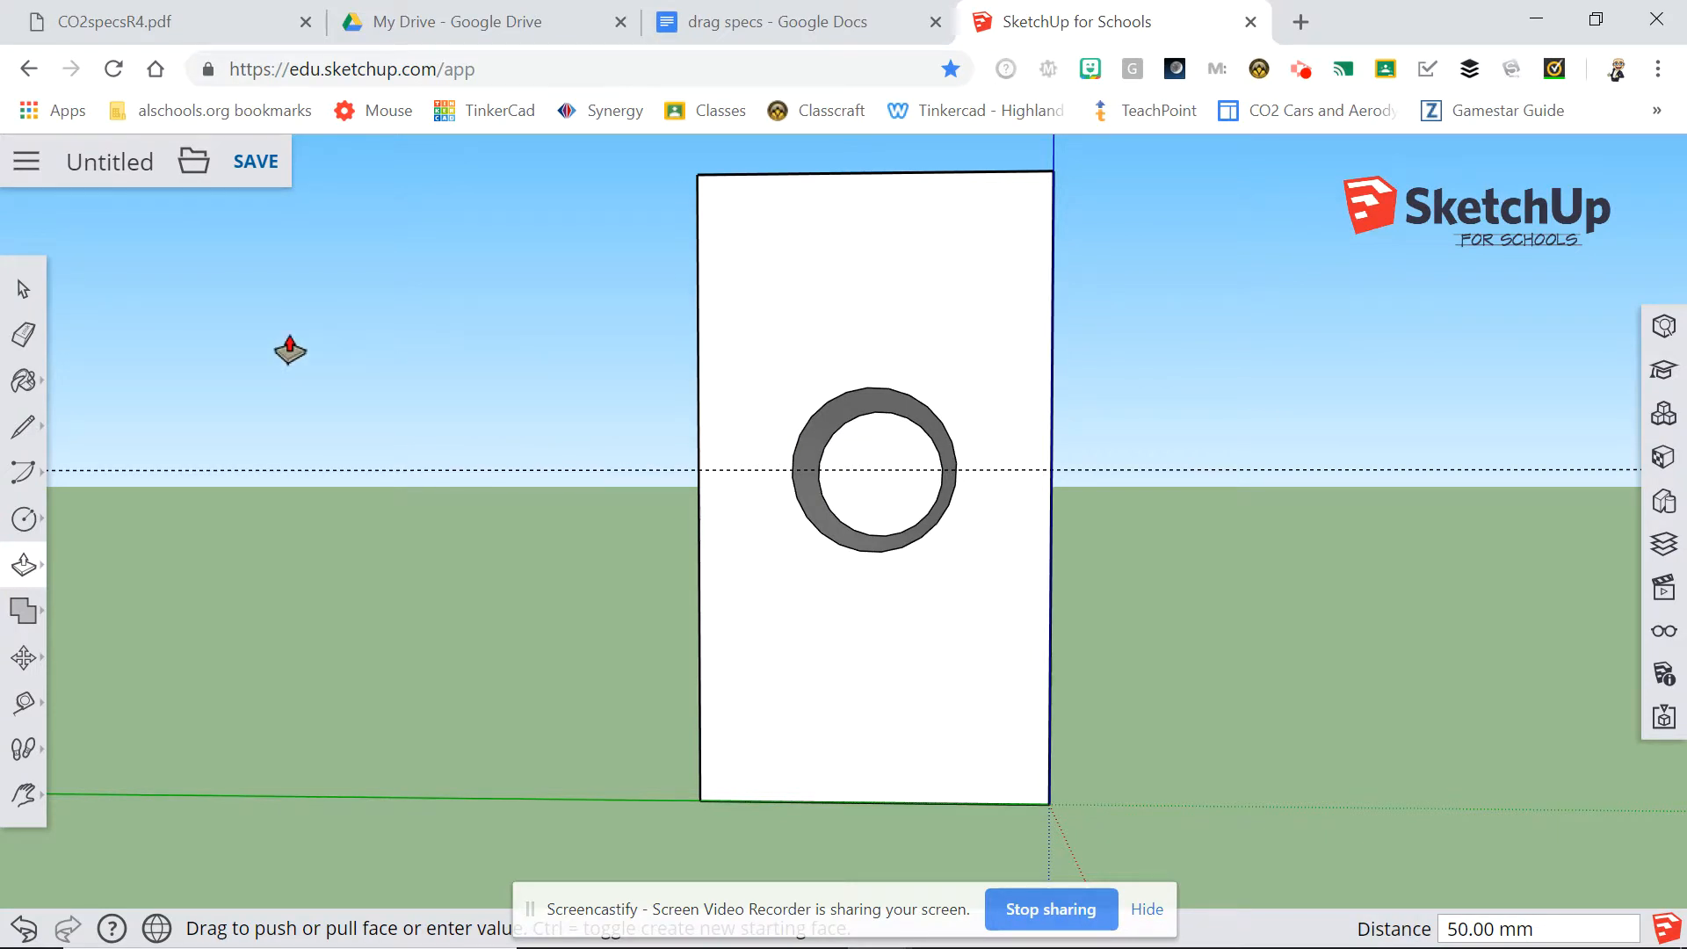
Erase the horizontal guide line running across the hole.
left_click(24, 334)
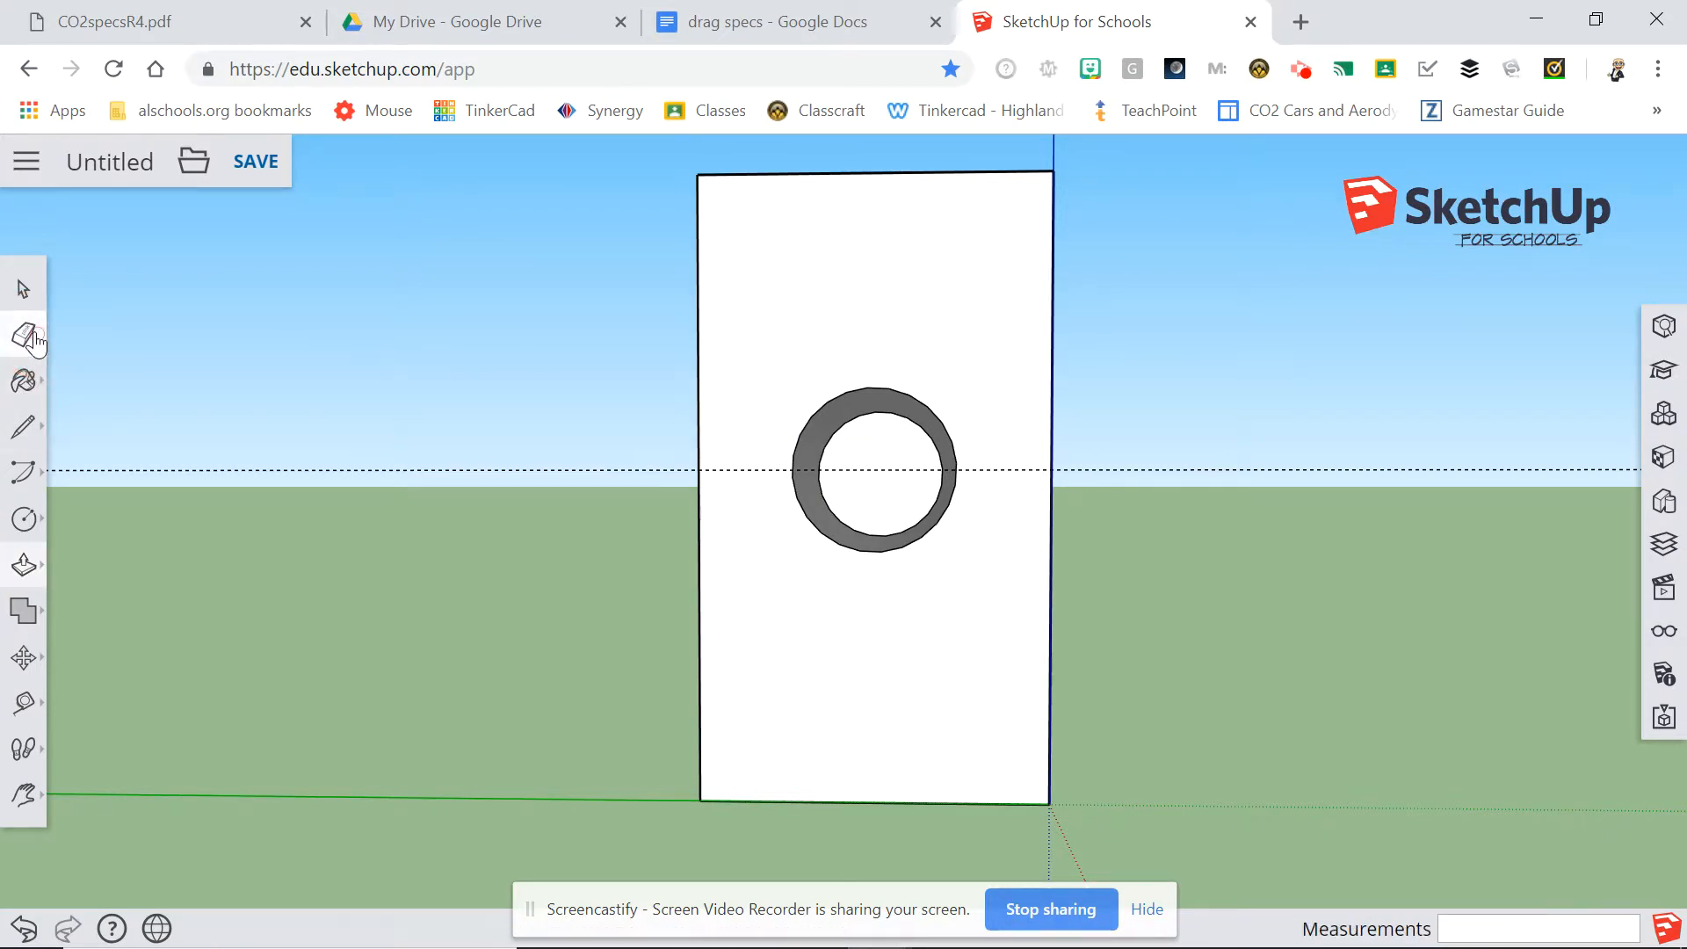
left_click(240, 463)
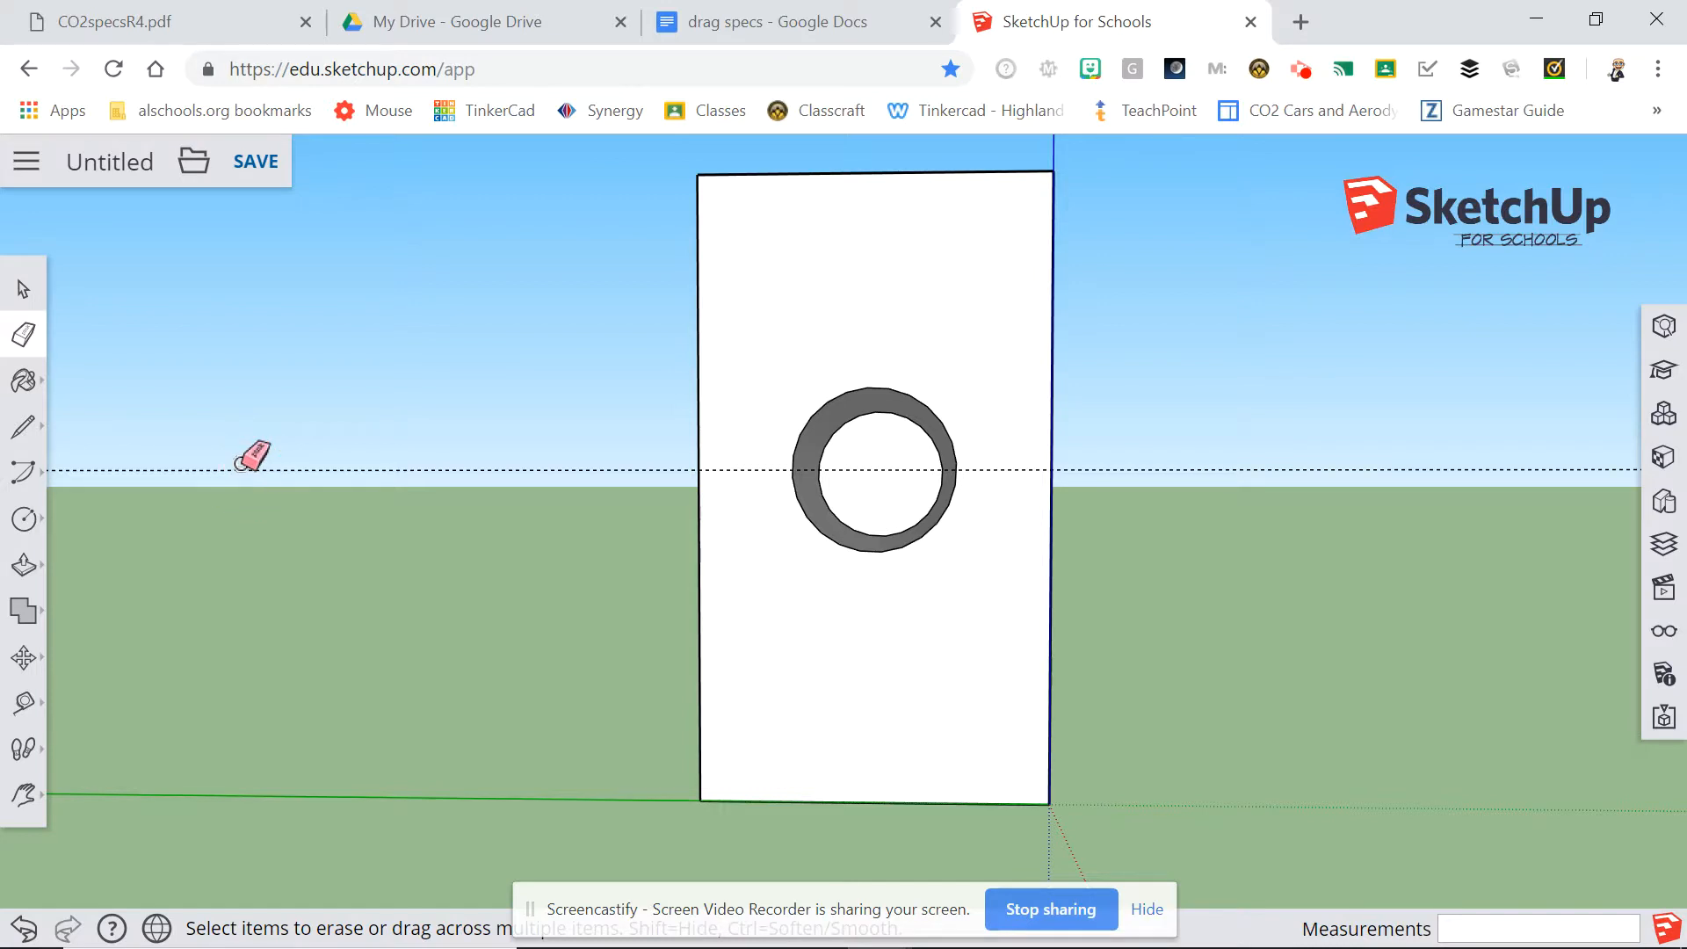
left_click(245, 471)
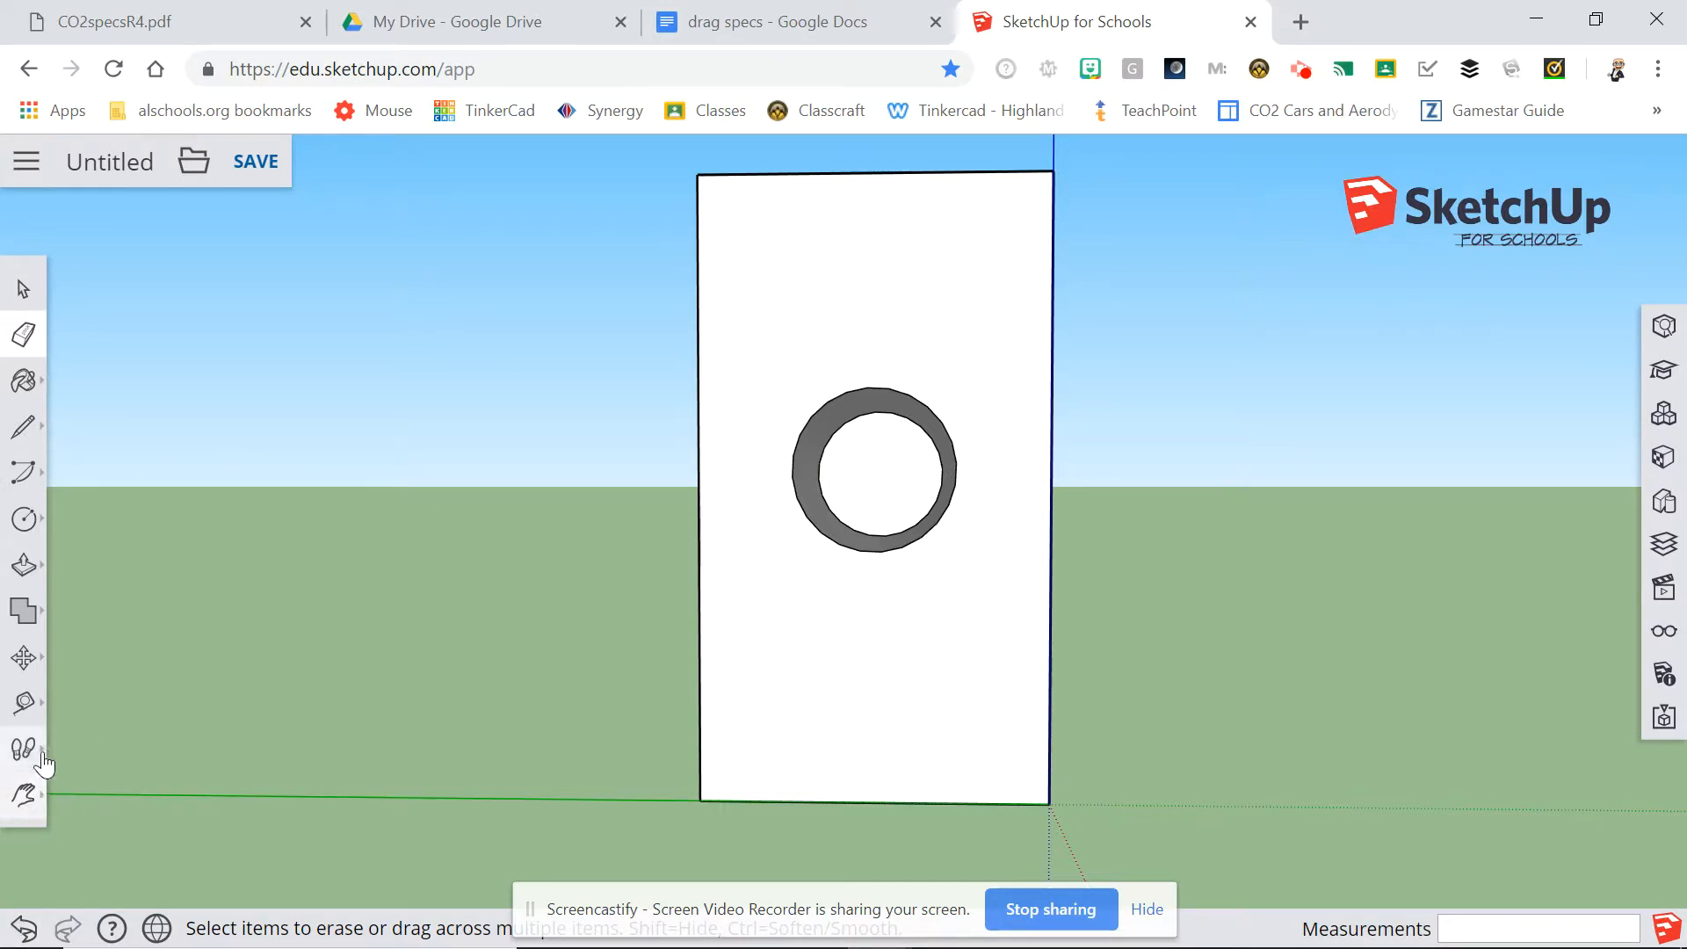
Orbit slightly to look into the hole and measure its diameter across the rim with the Tape Measure.
left_click(26, 794)
left_click(86, 694)
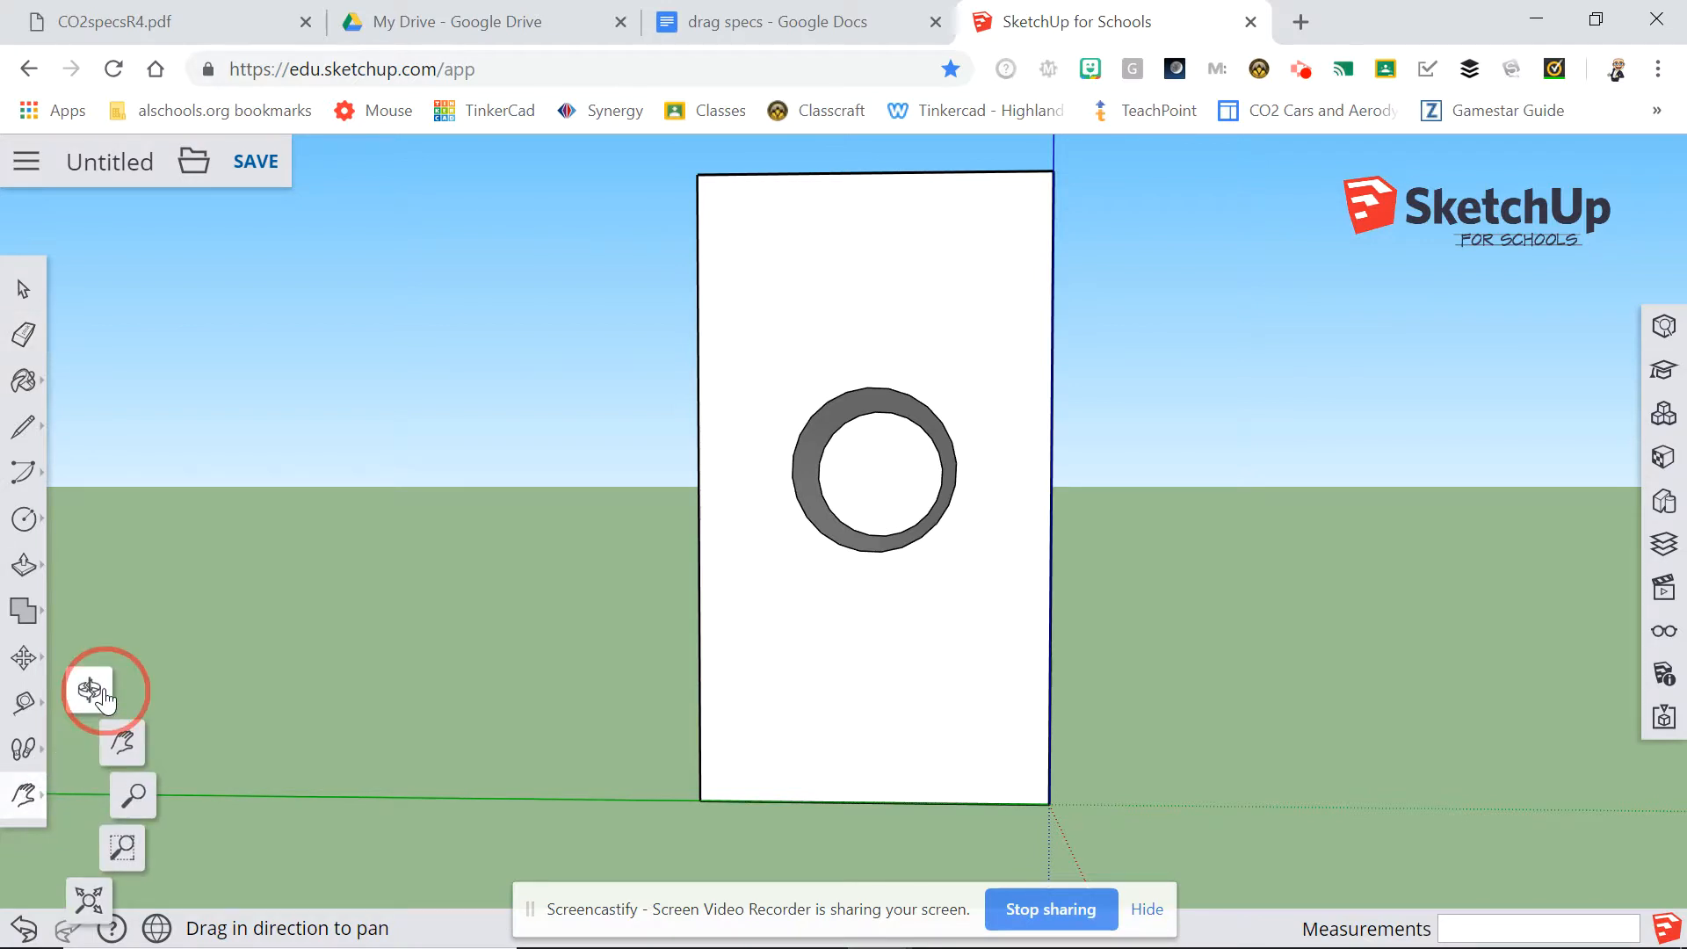
mouse_move(619, 375)
left_mouse_down()
mouse_move(500, 414)
mouse_move(486, 433)
mouse_move(501, 458)
mouse_move(620, 491)
mouse_move(699, 457)
mouse_move(648, 437)
mouse_move(599, 376)
left_mouse_up()
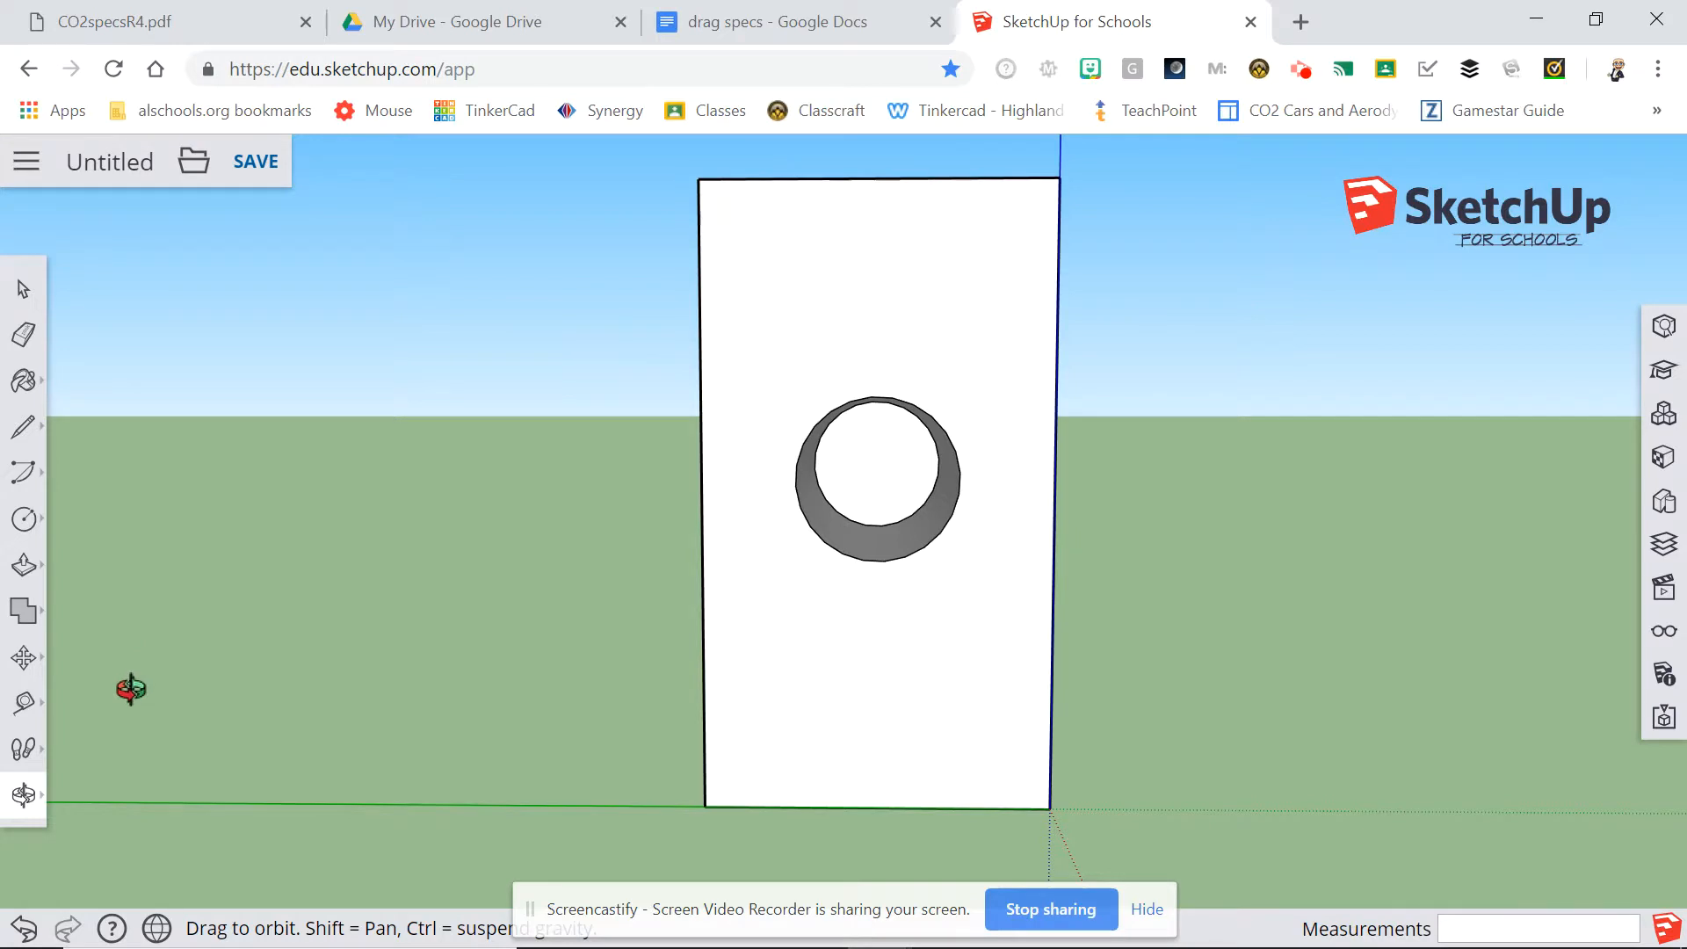
left_click(24, 702)
left_click(90, 571)
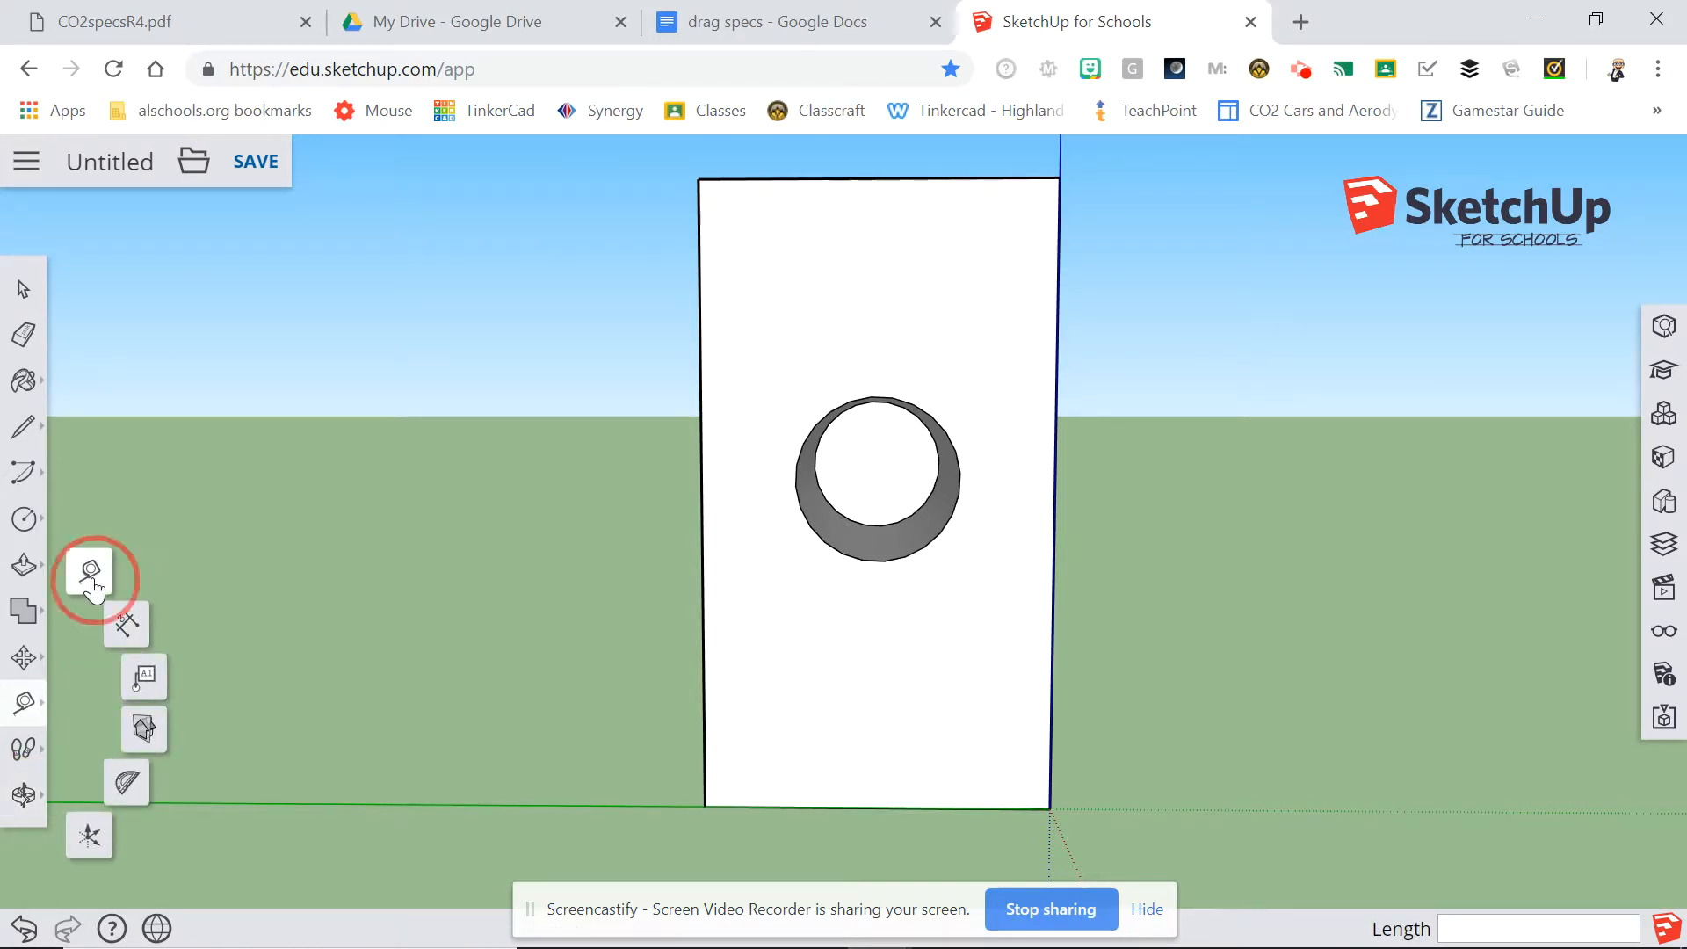
left_click(797, 481)
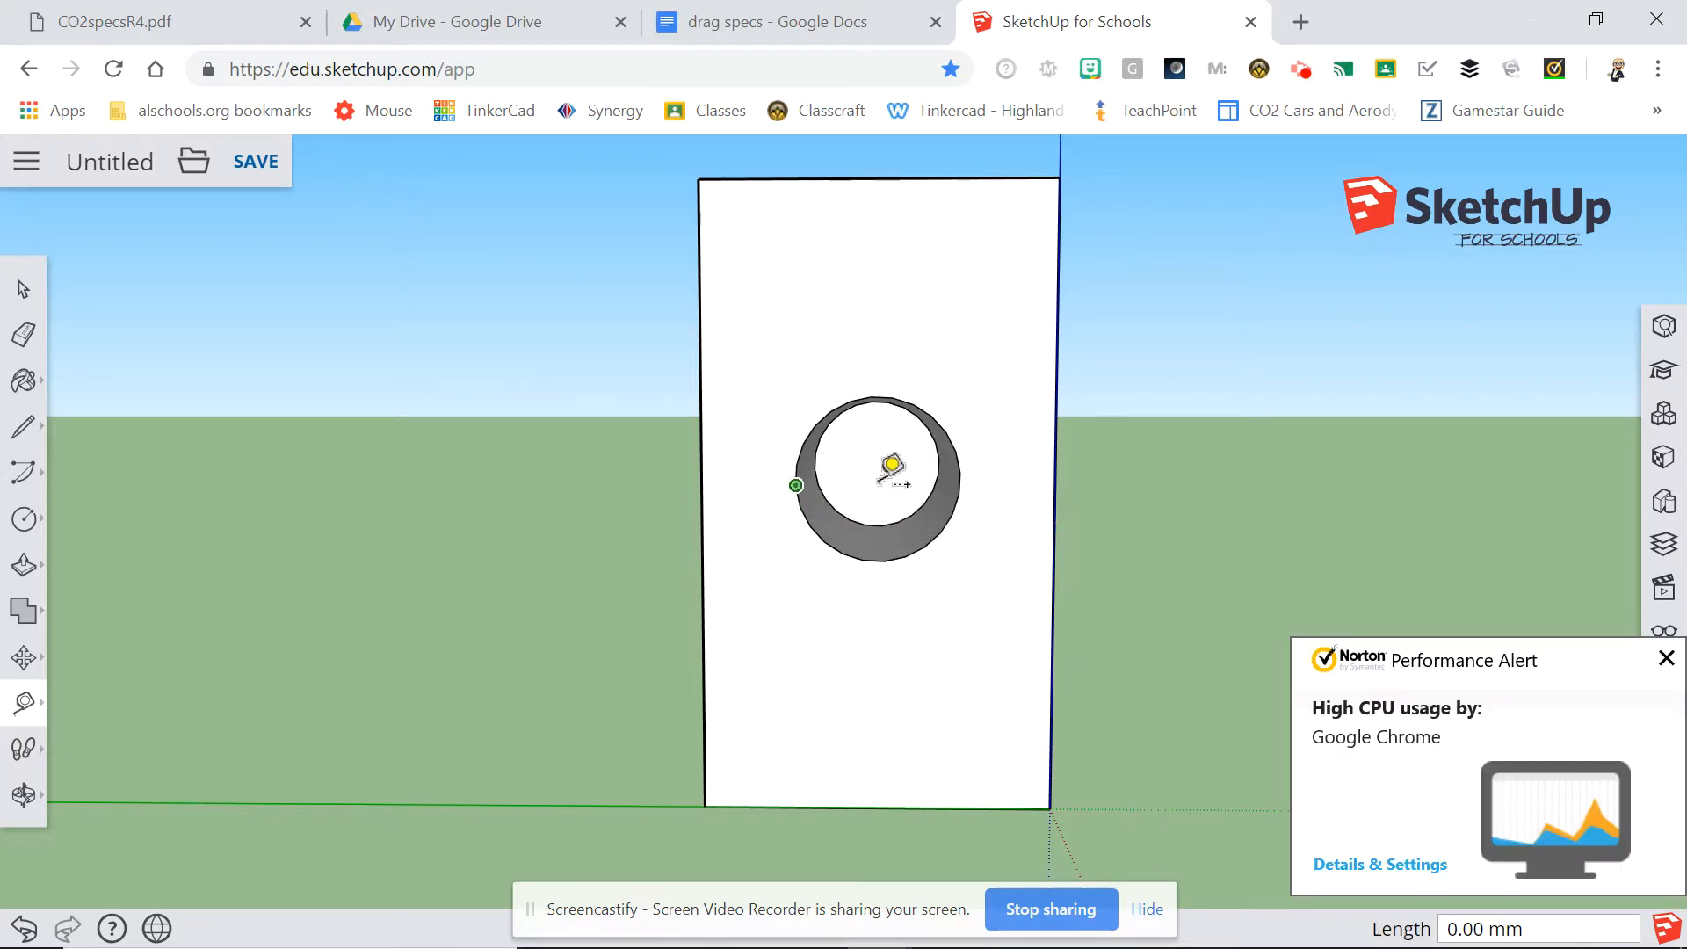
left_click(965, 468)
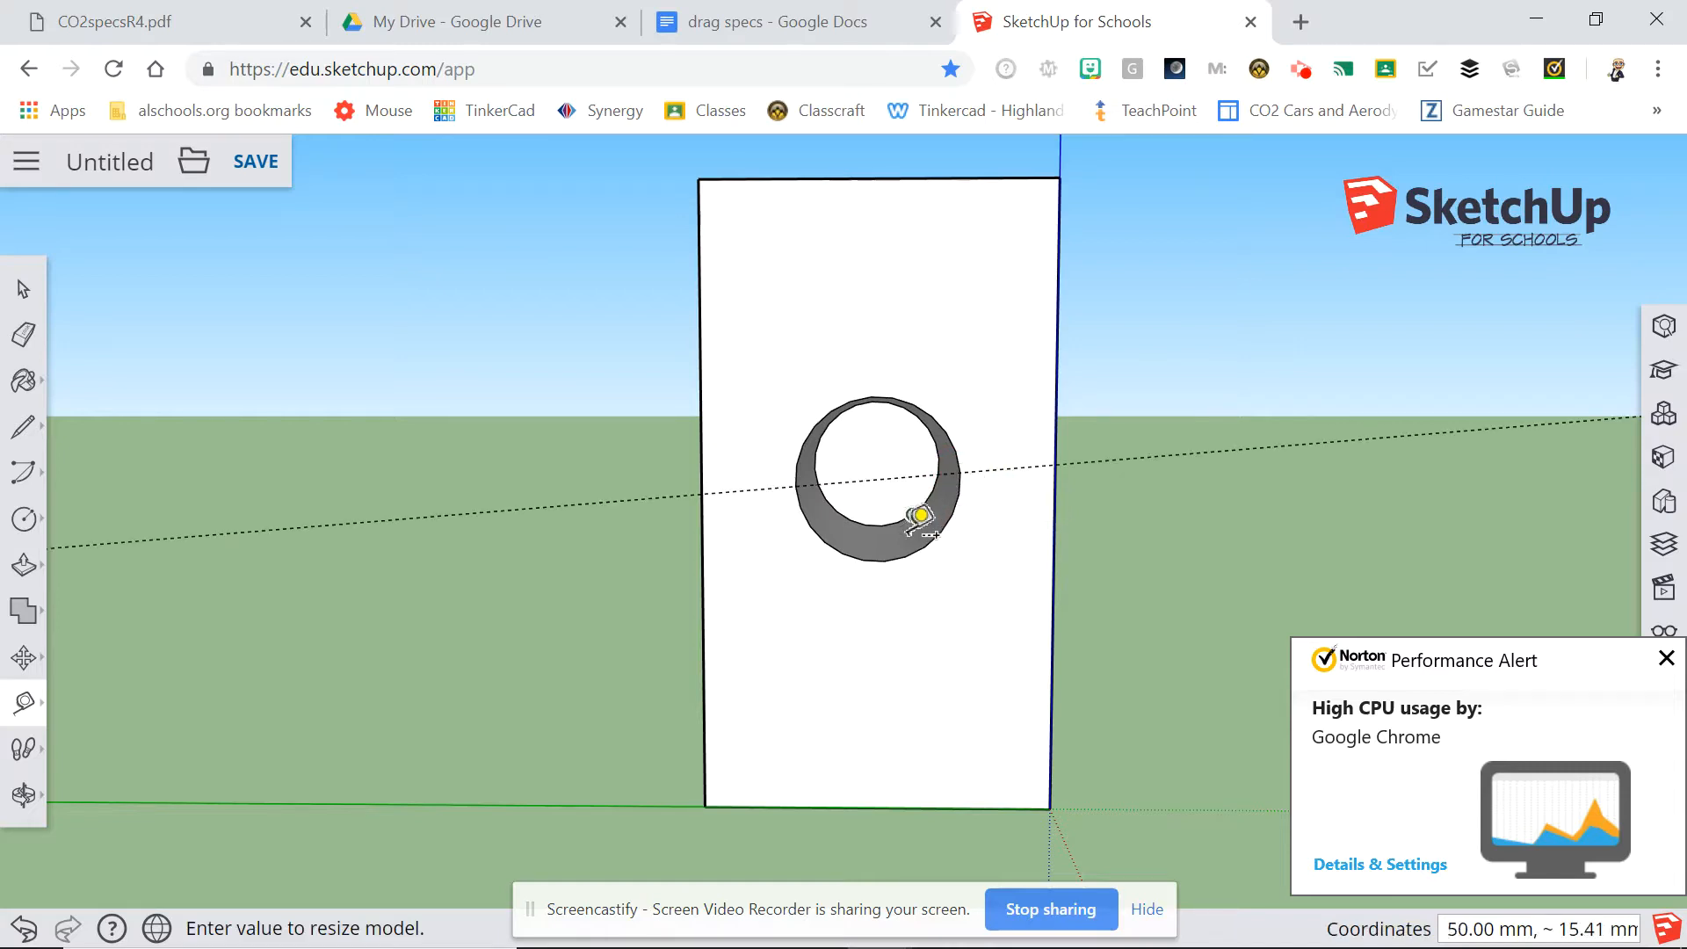
Measure the hole's depth from its lower rim to its inner face, undo both measuring guides and dismiss the performance alert.
left_click(887, 568)
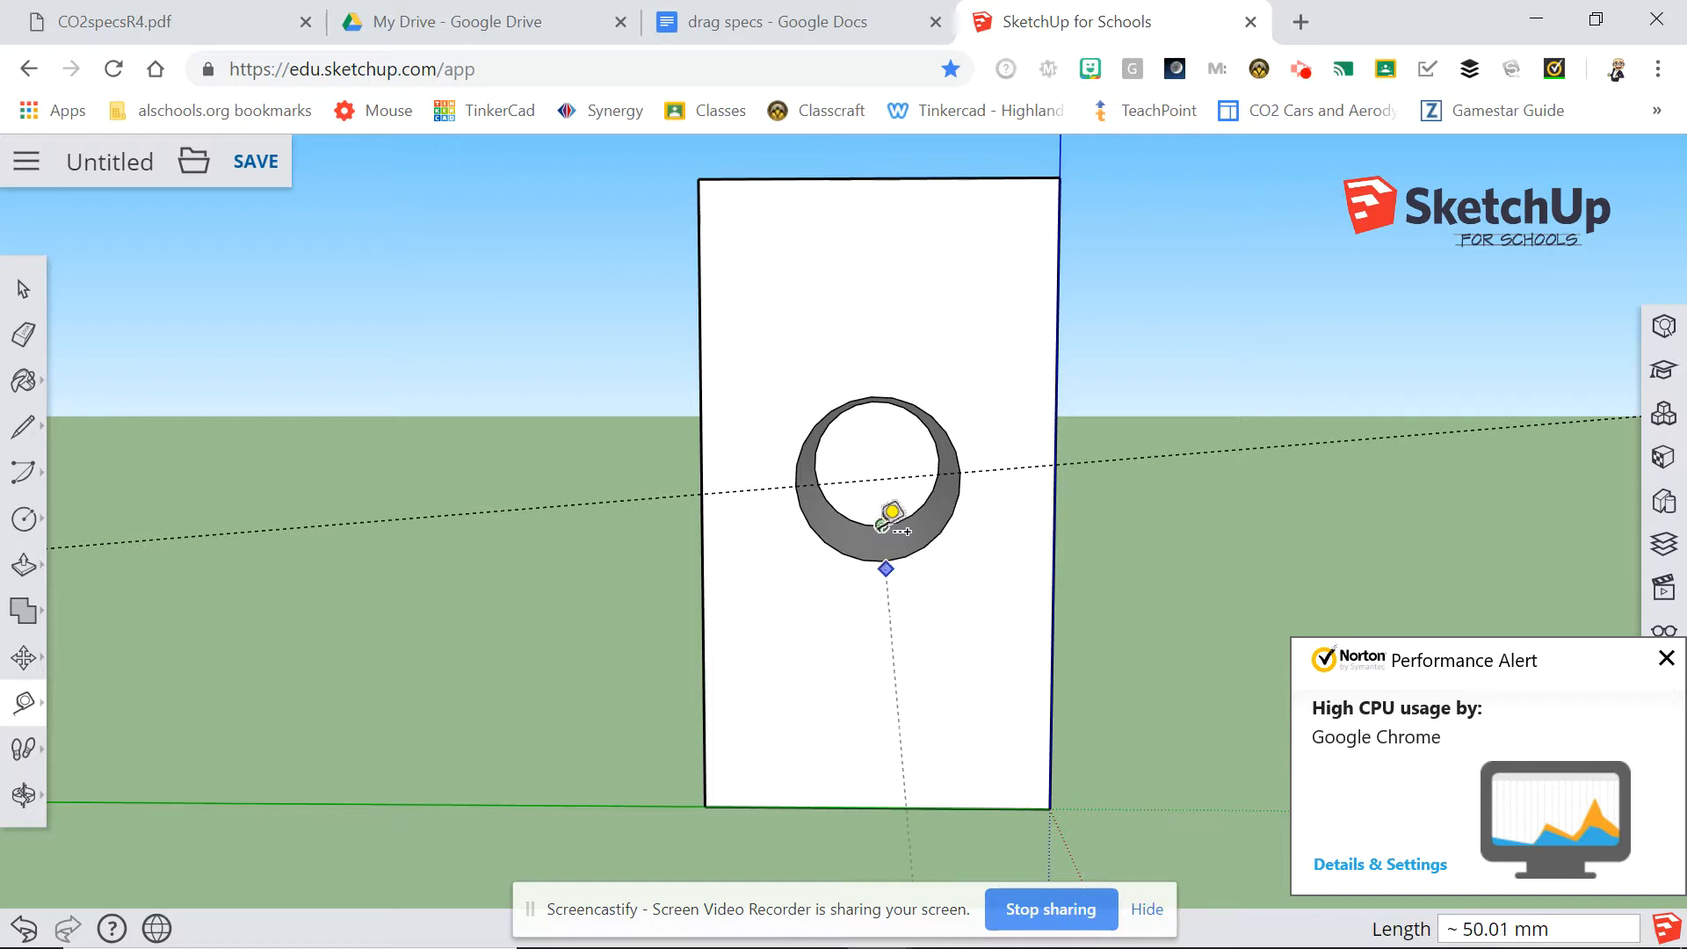
left_click(892, 511)
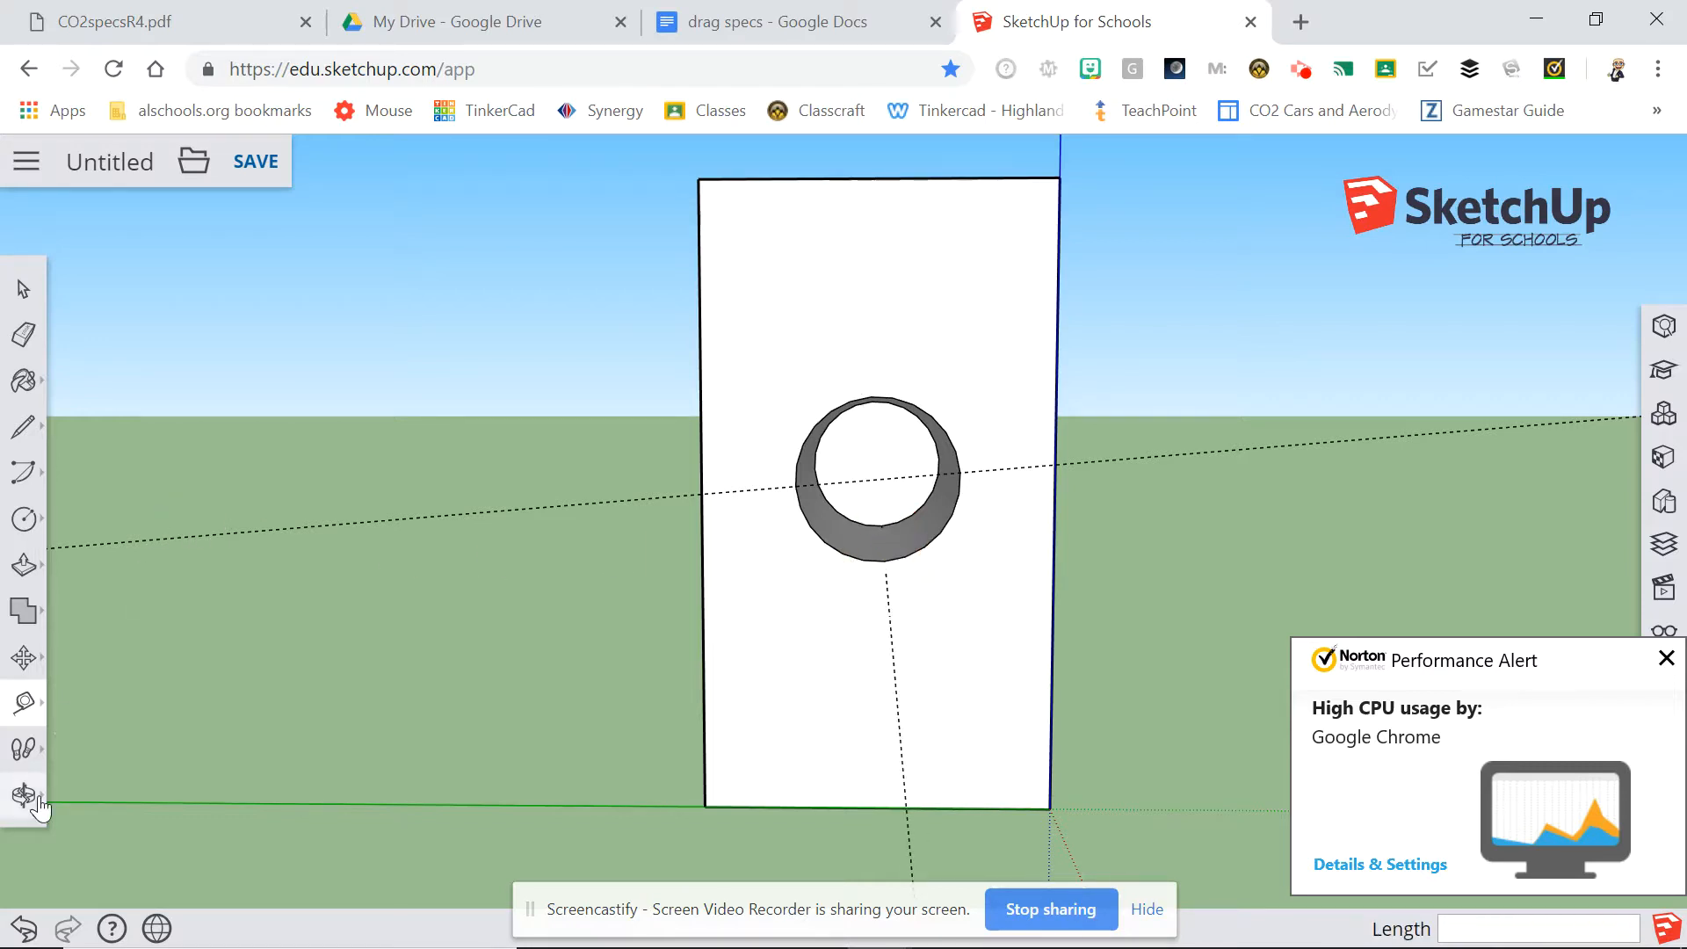
left_click(22, 935)
left_click(22, 935)
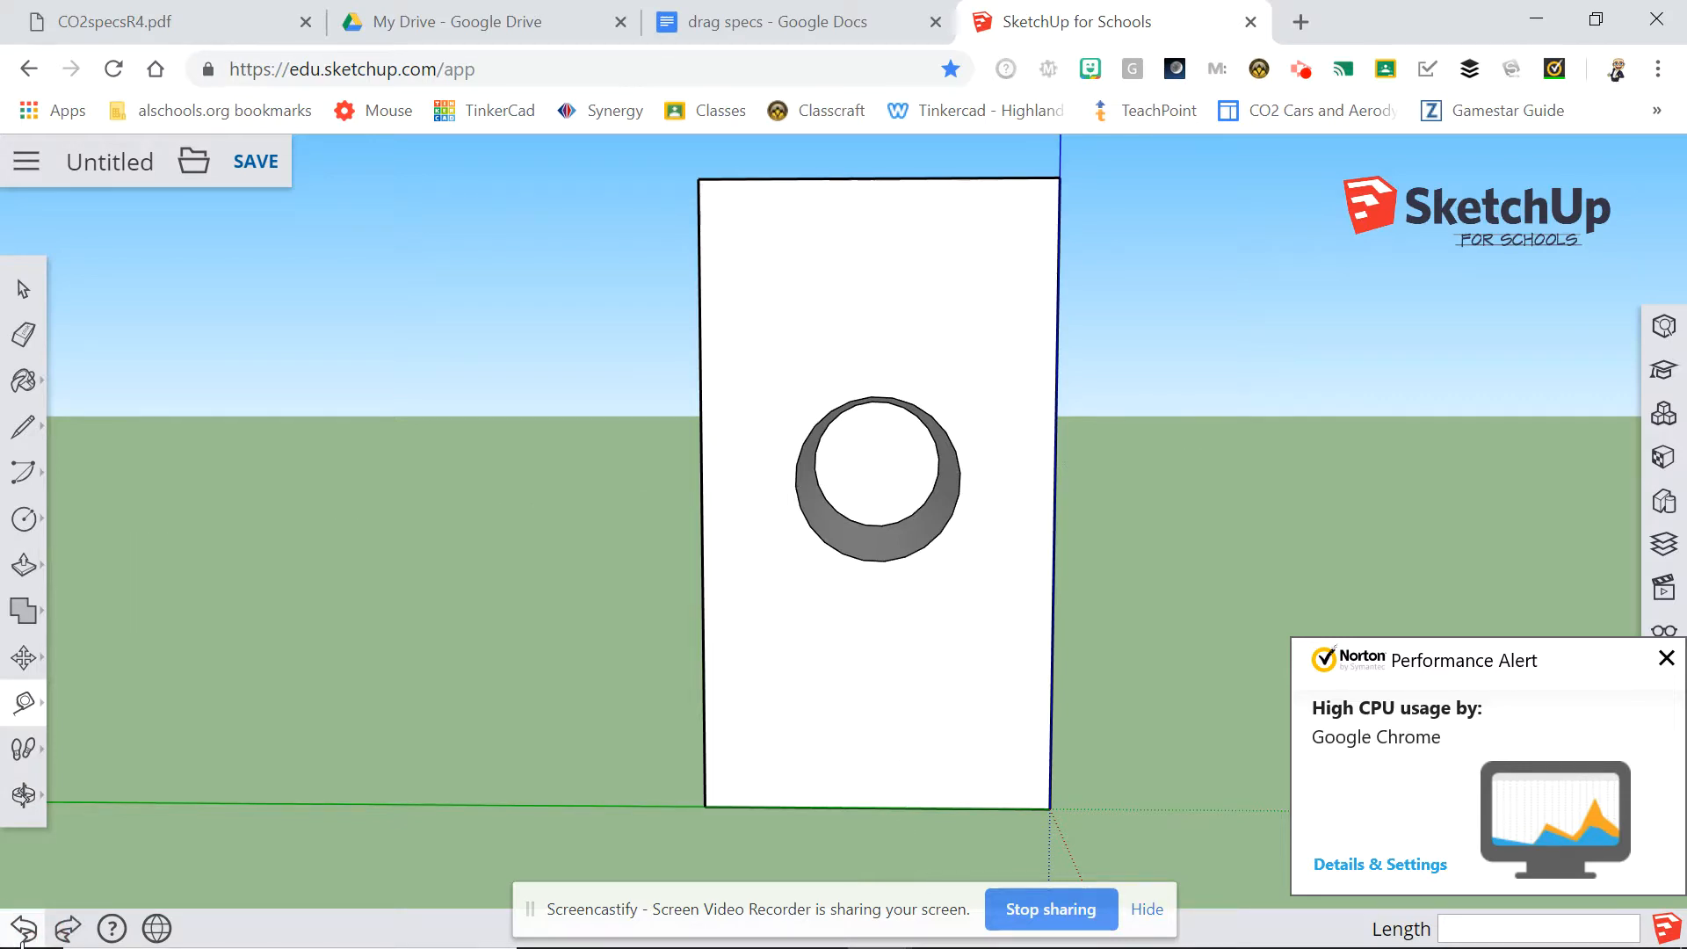
left_click(1665, 658)
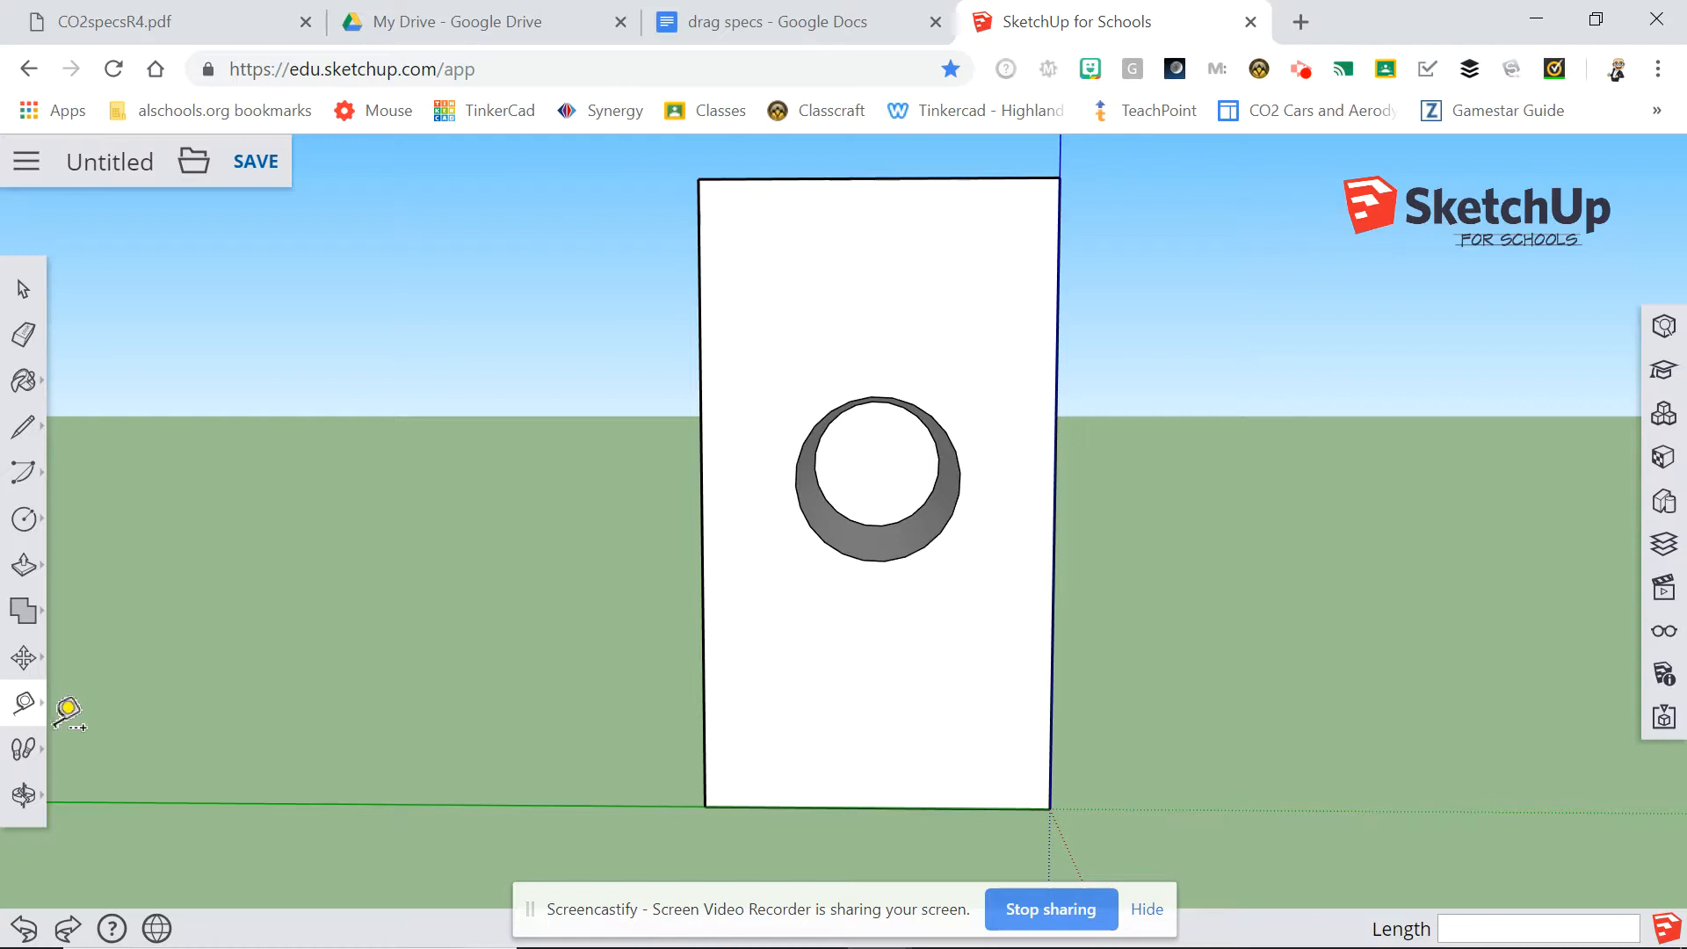
Place a guide point on the side face's bottom edge, 30 mm from the corner at the cartridge-hole end.
left_click(24, 796)
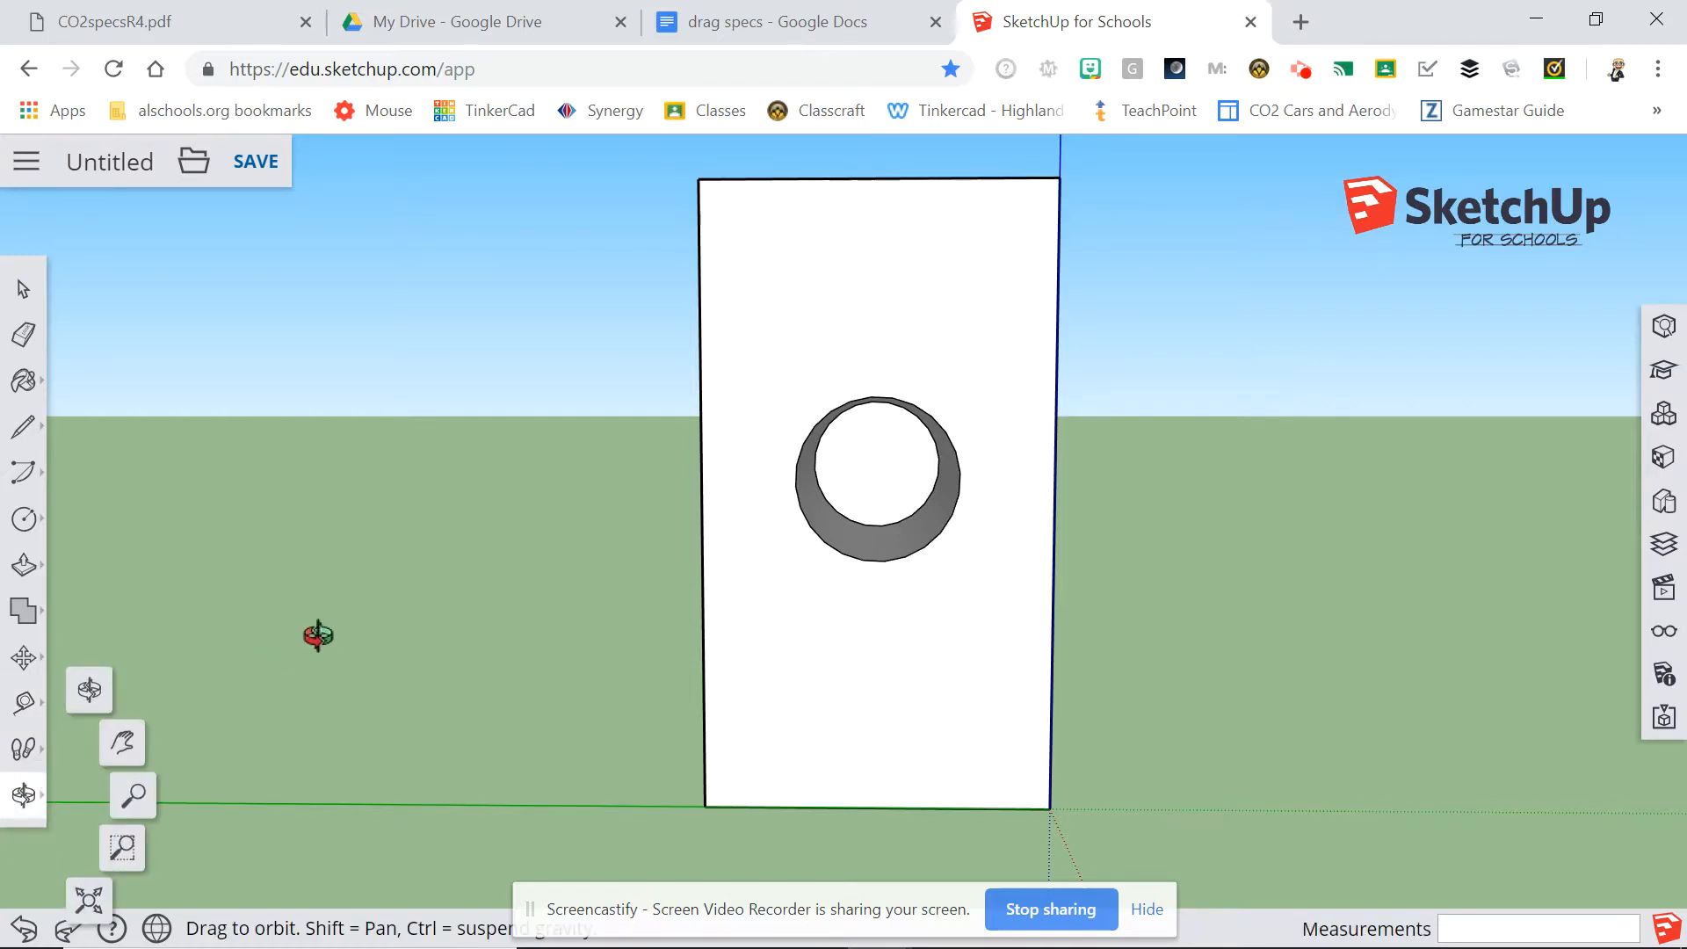
left_click_drag(318, 635, 890, 660)
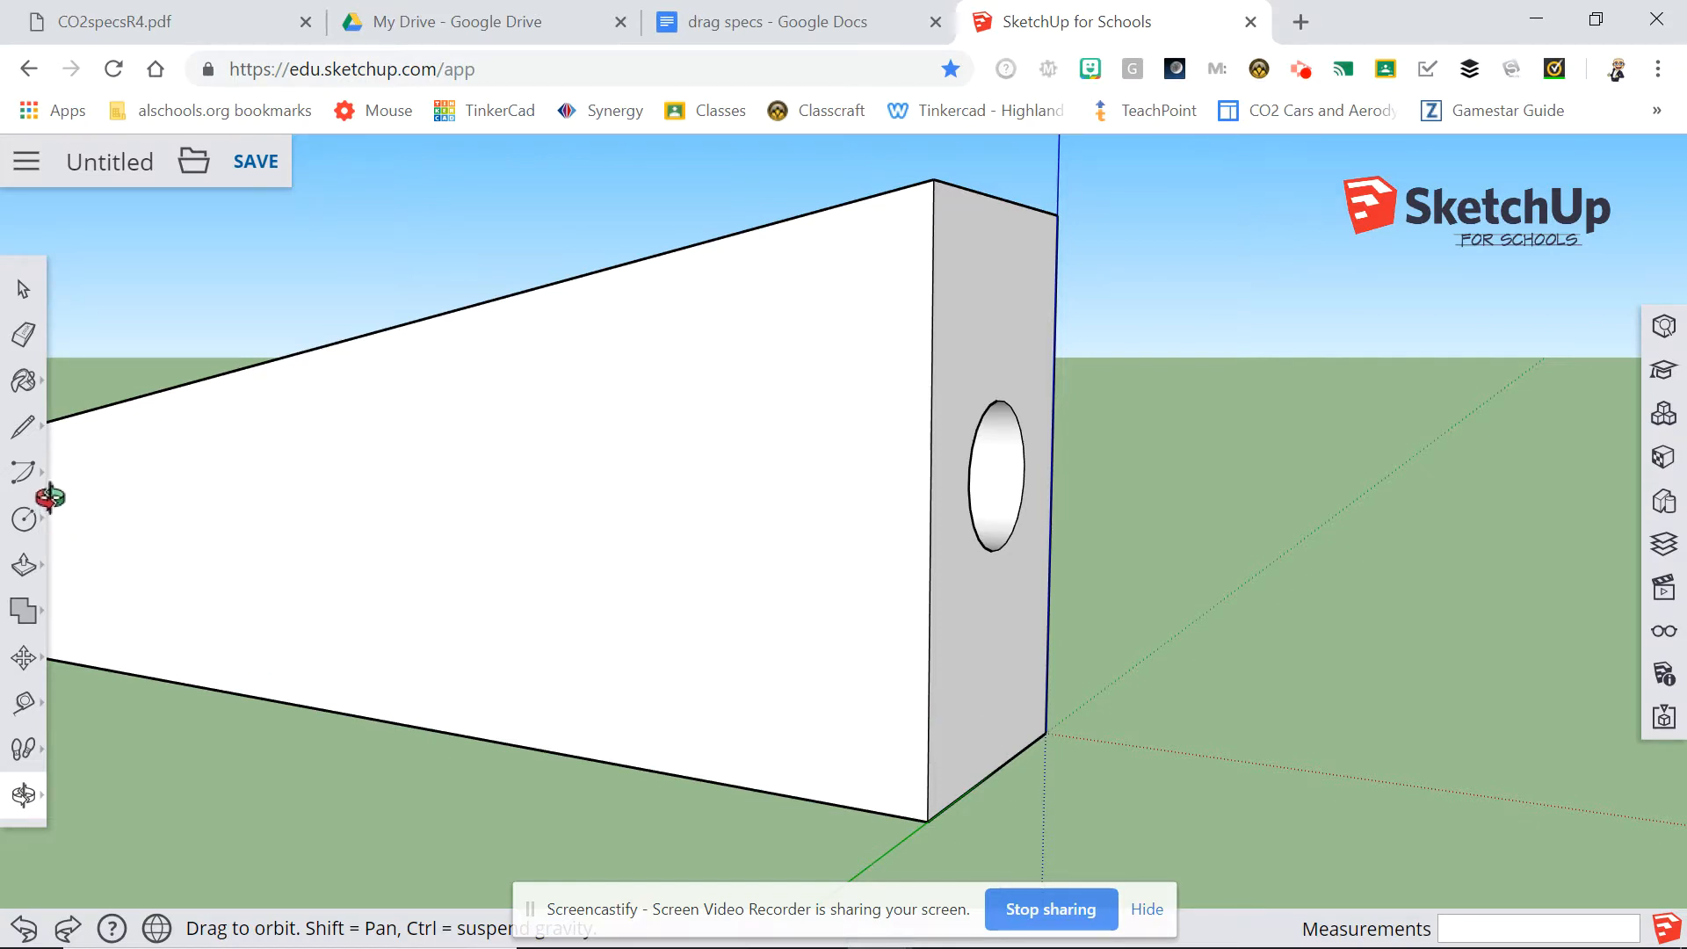
left_click(22, 706)
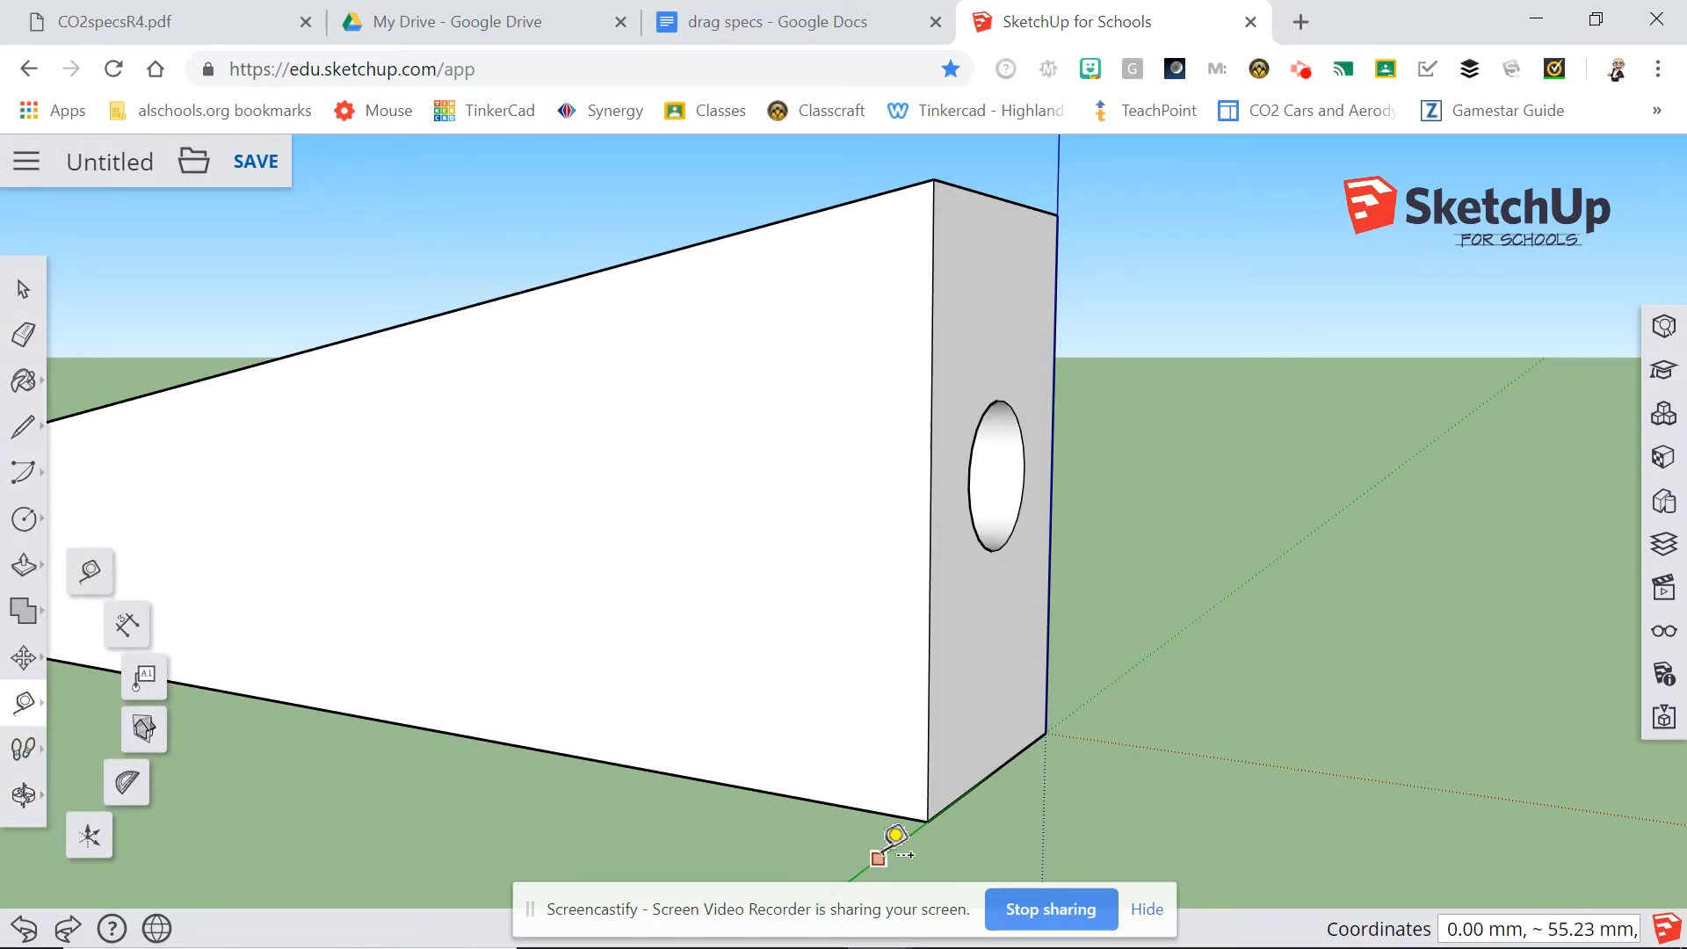
left_click(928, 820)
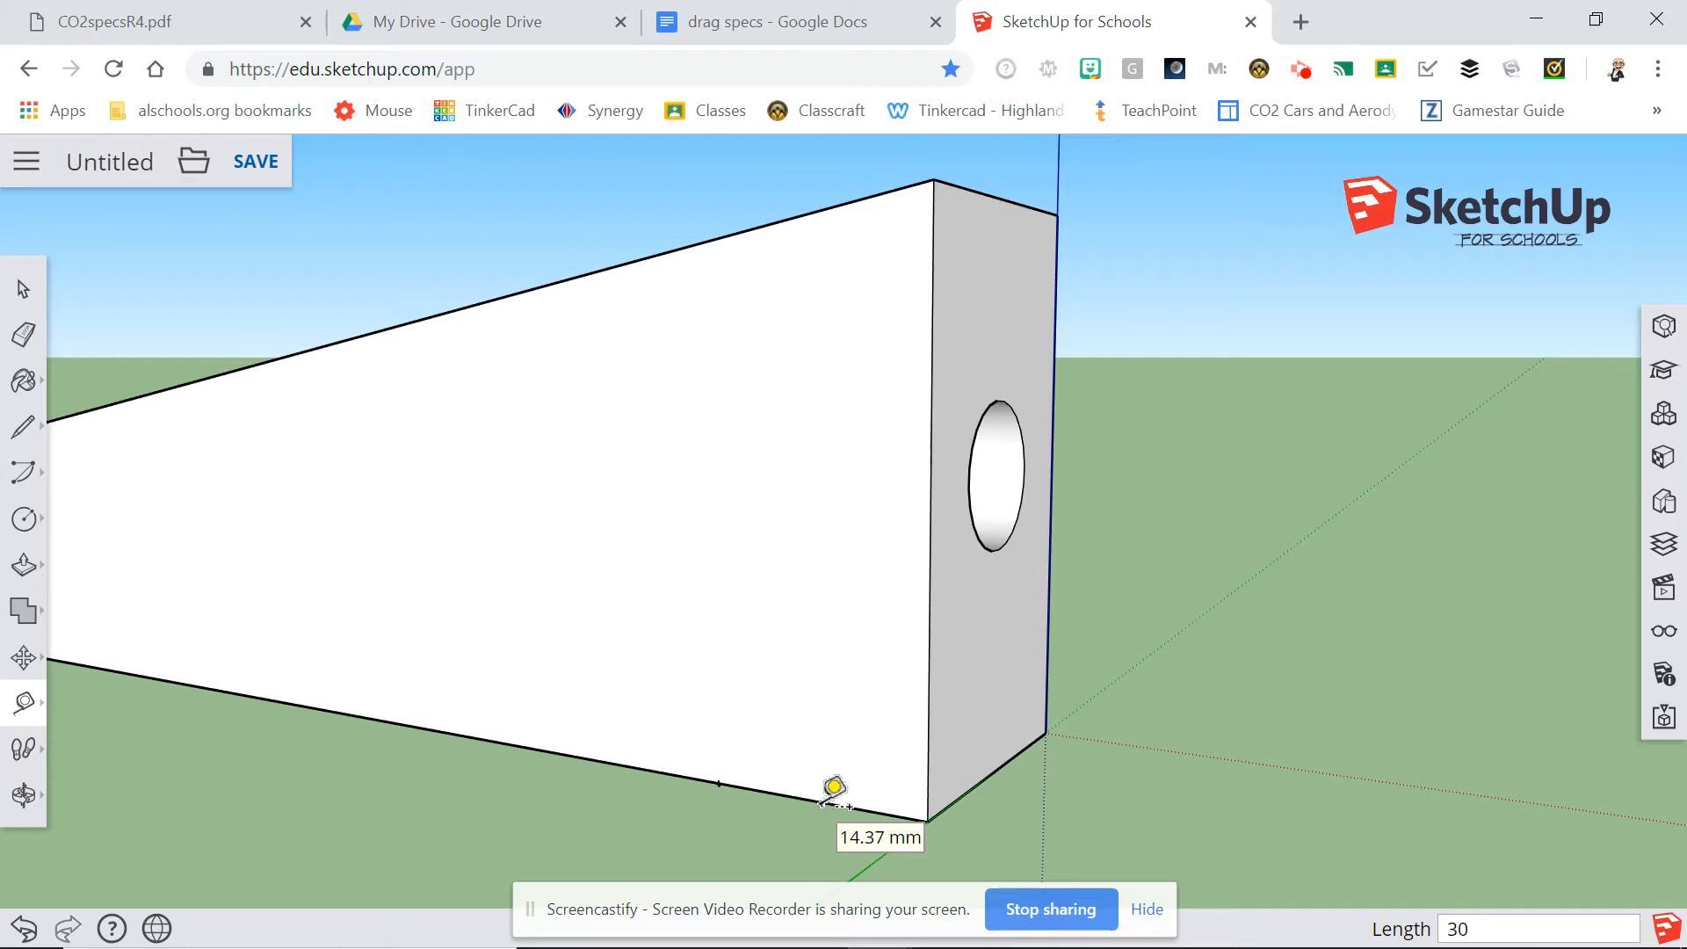
type("5")
key("Return")
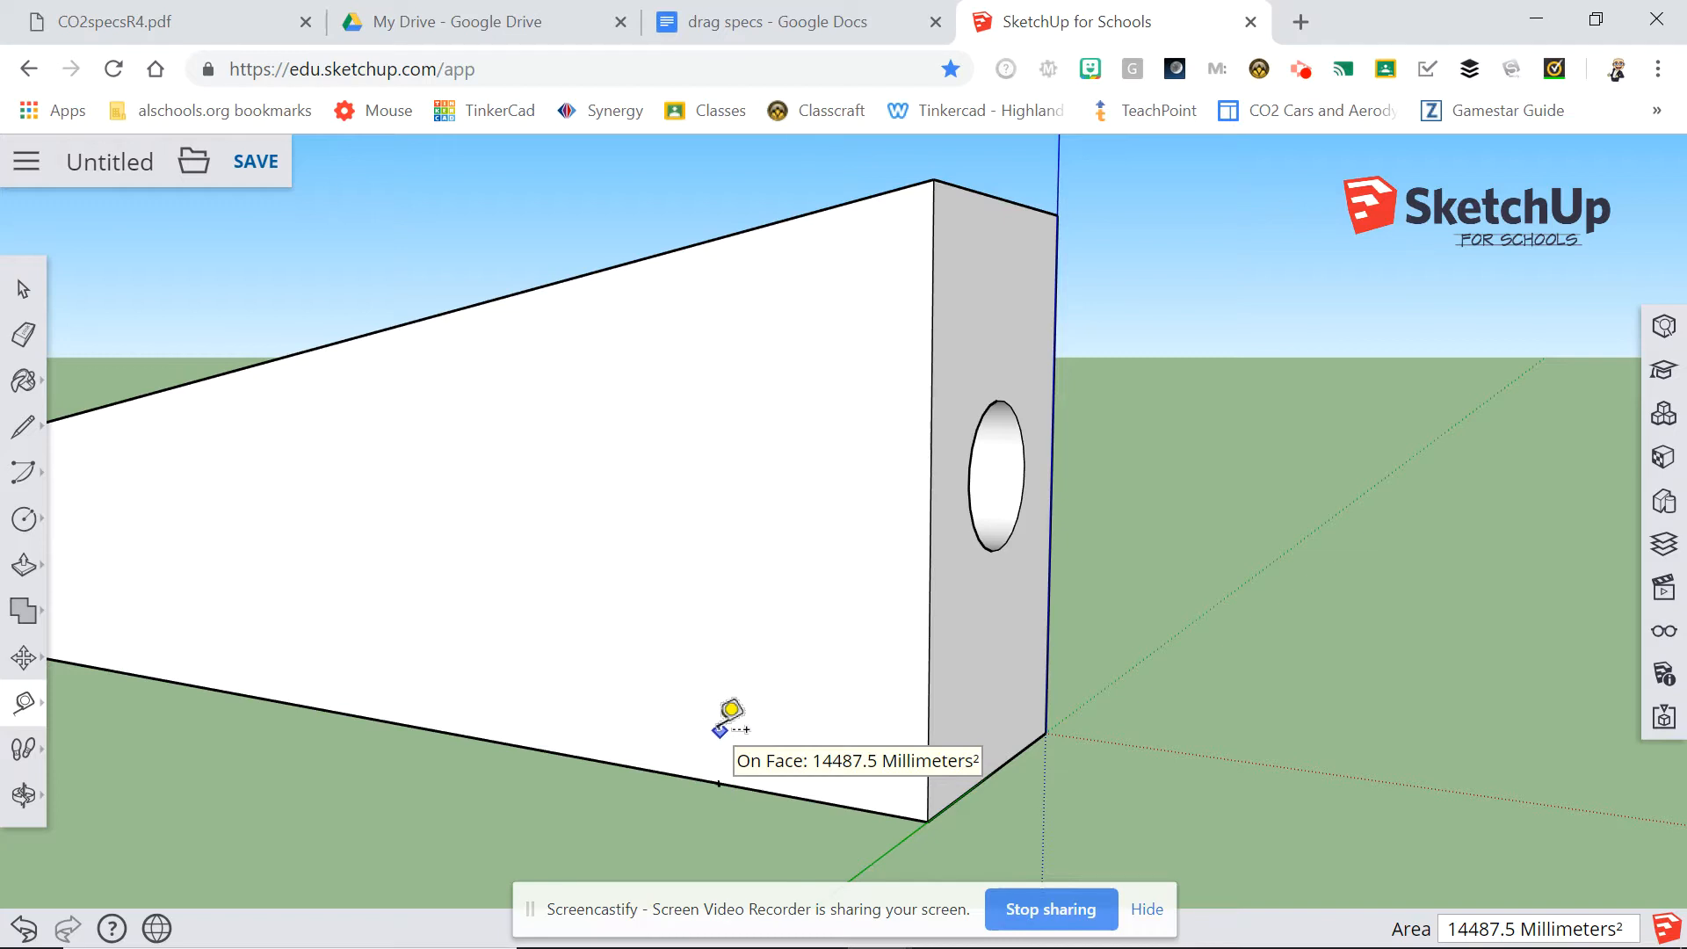
type("1")
left_click(730, 714)
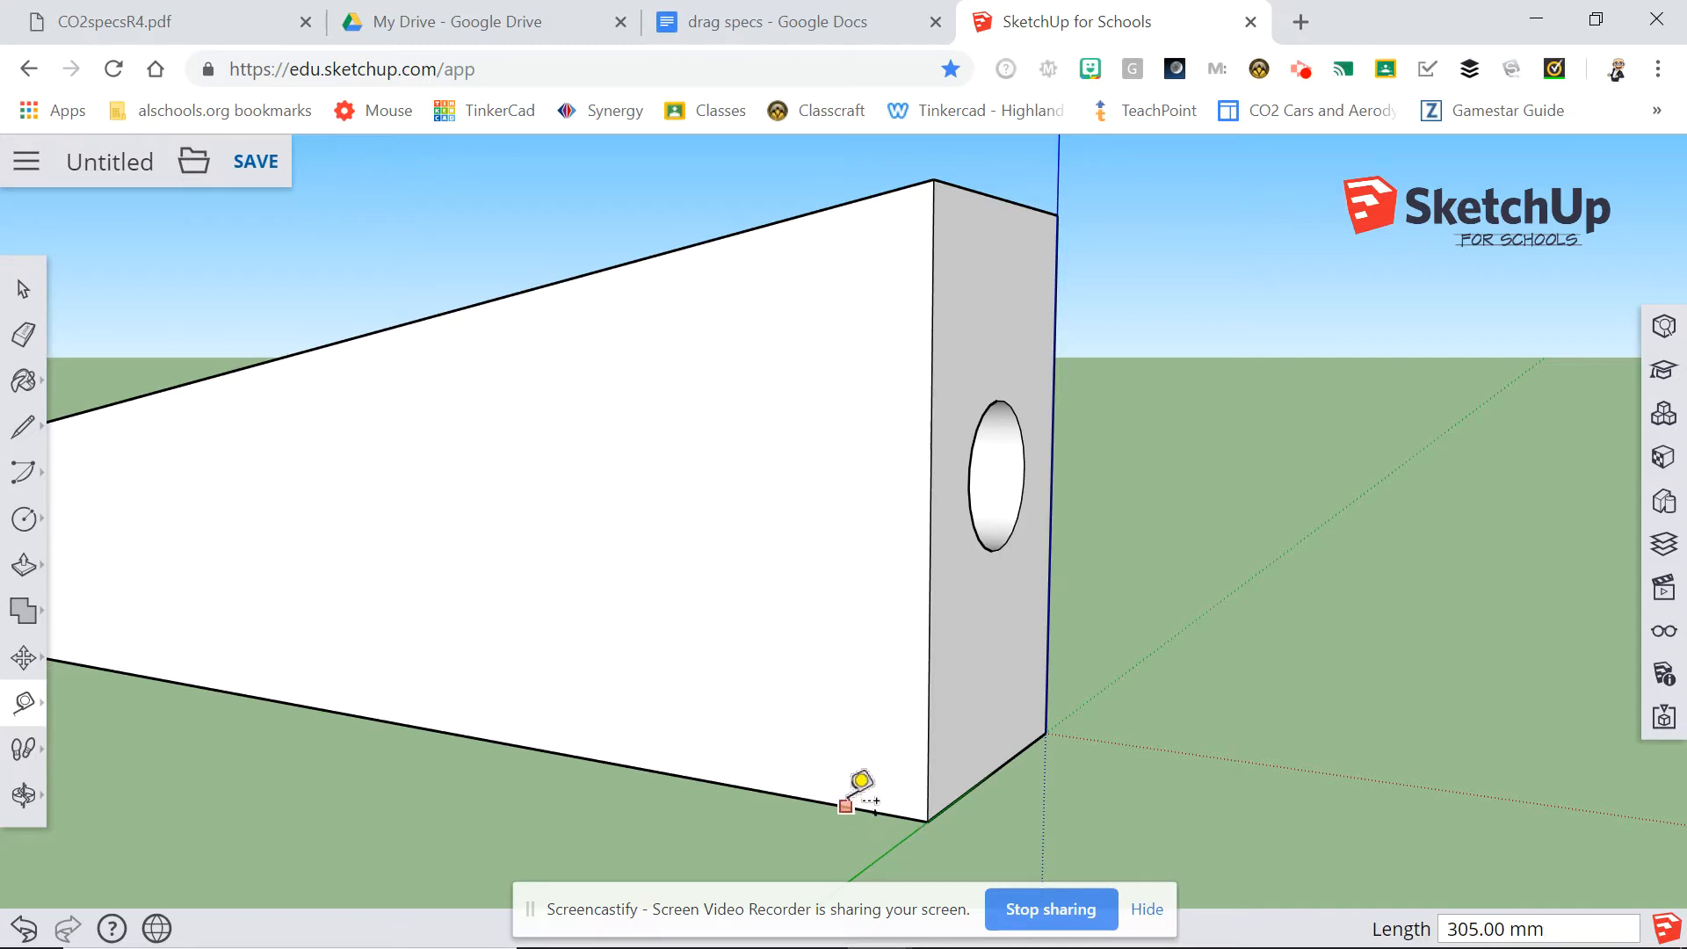
right_click(926, 831)
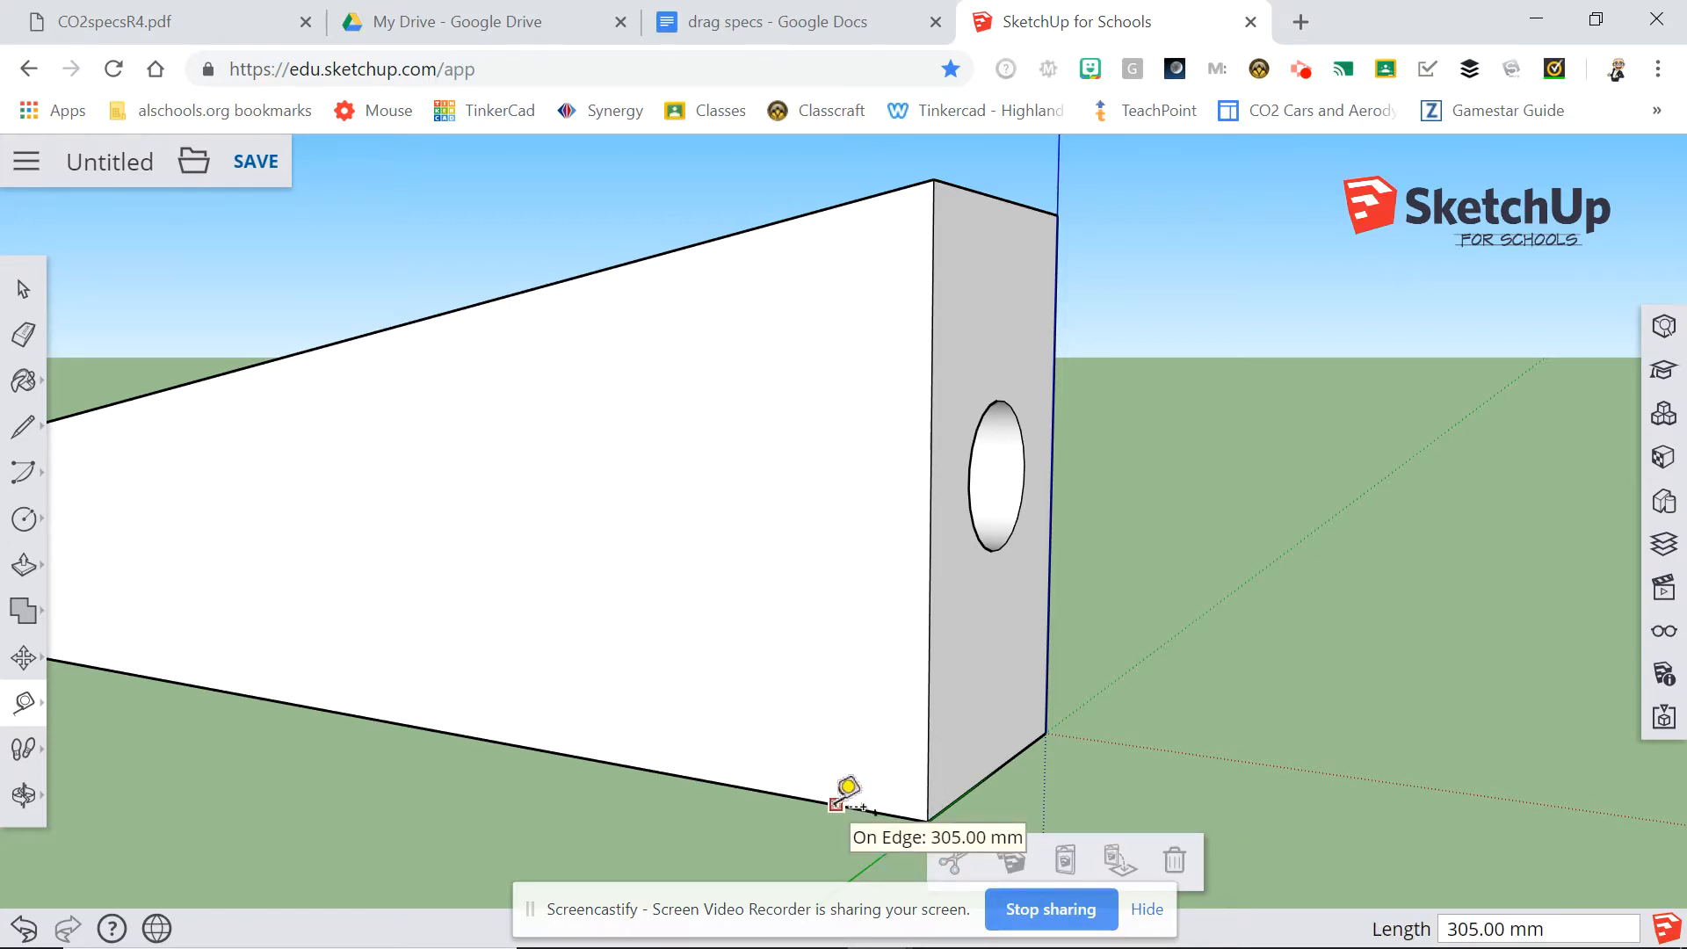
type("30")
key("Return")
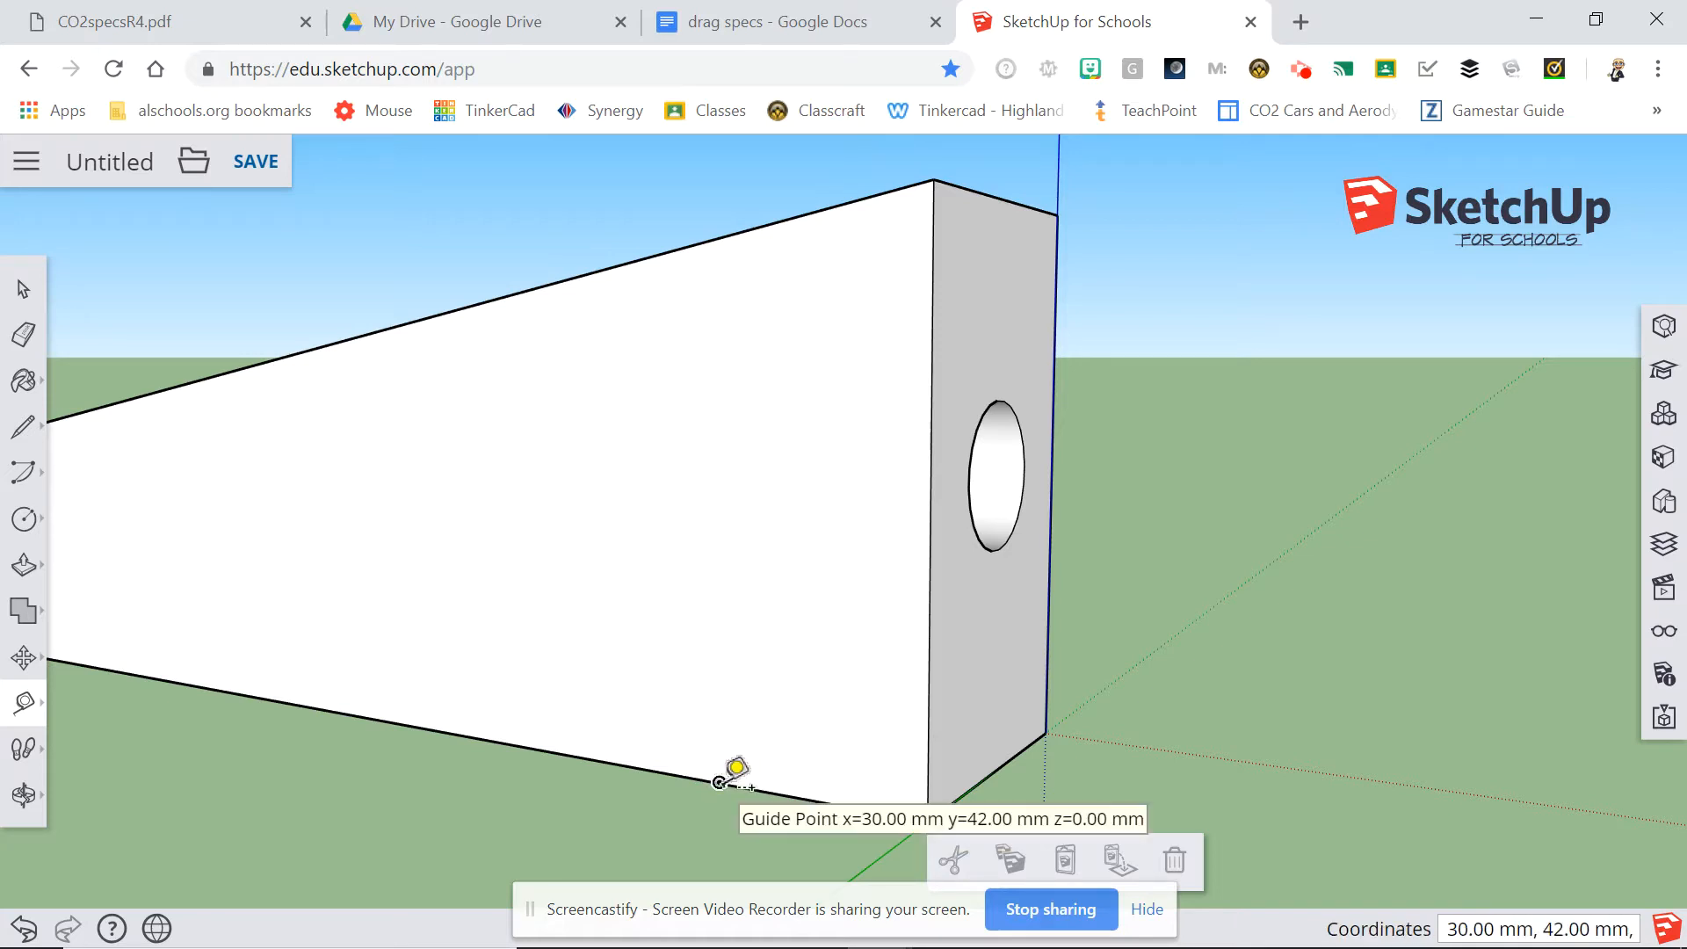
Add a guide running 7 mm straight up the side face from the guide point on the bottom edge.
left_click(719, 782)
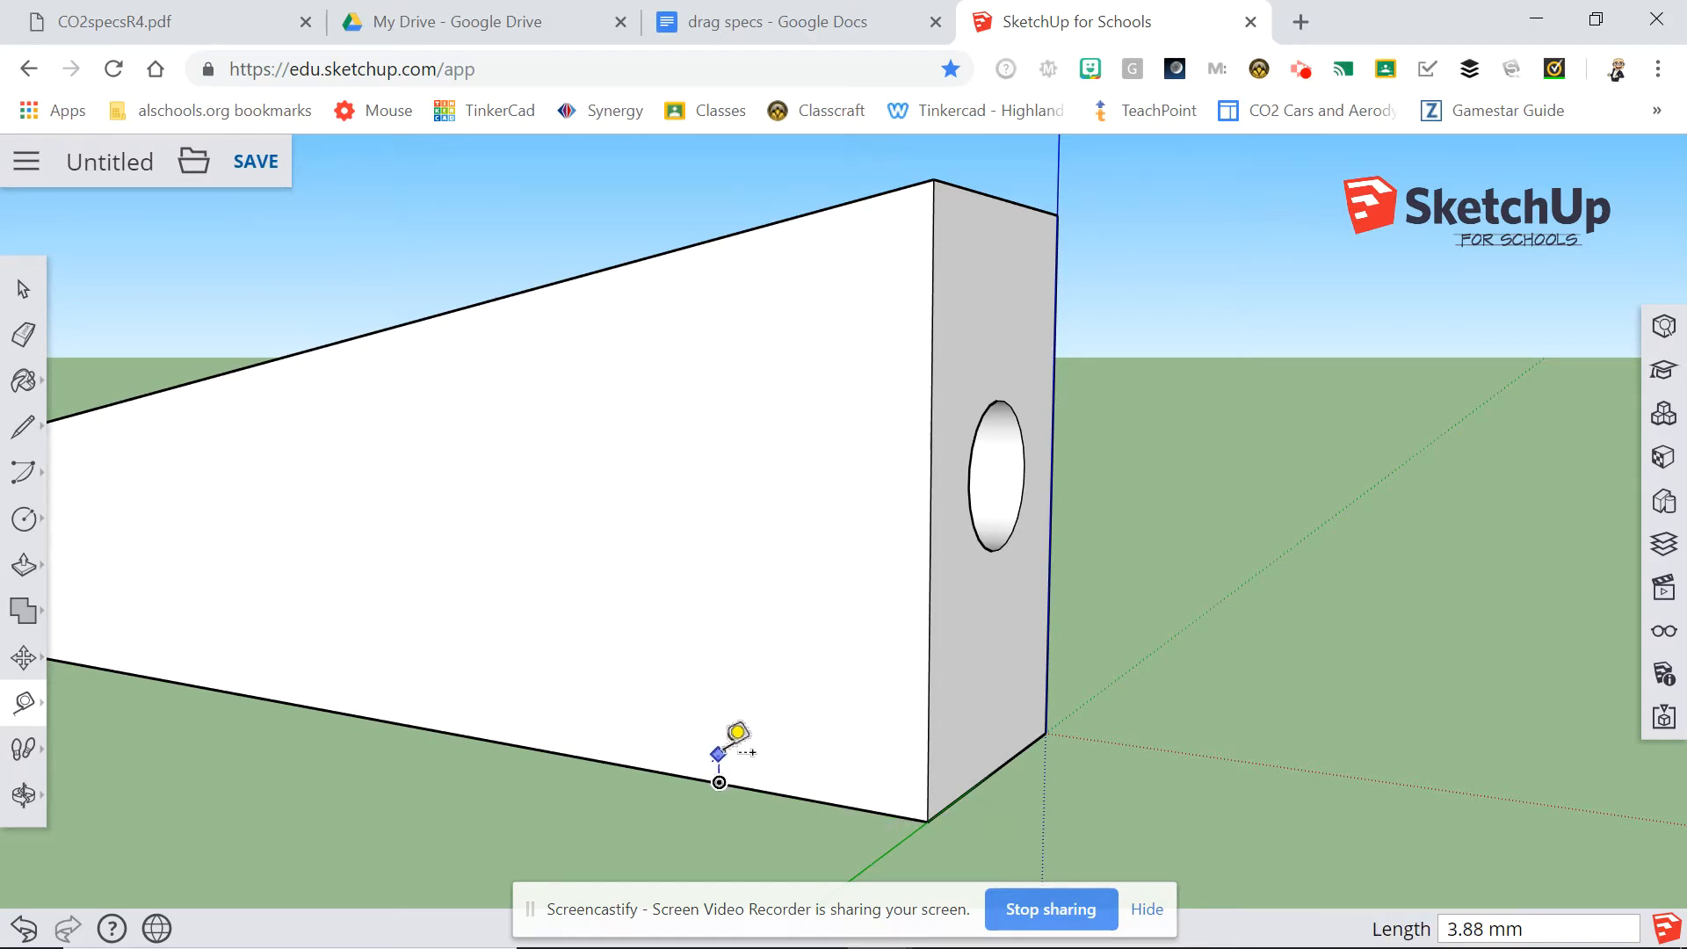
type("7")
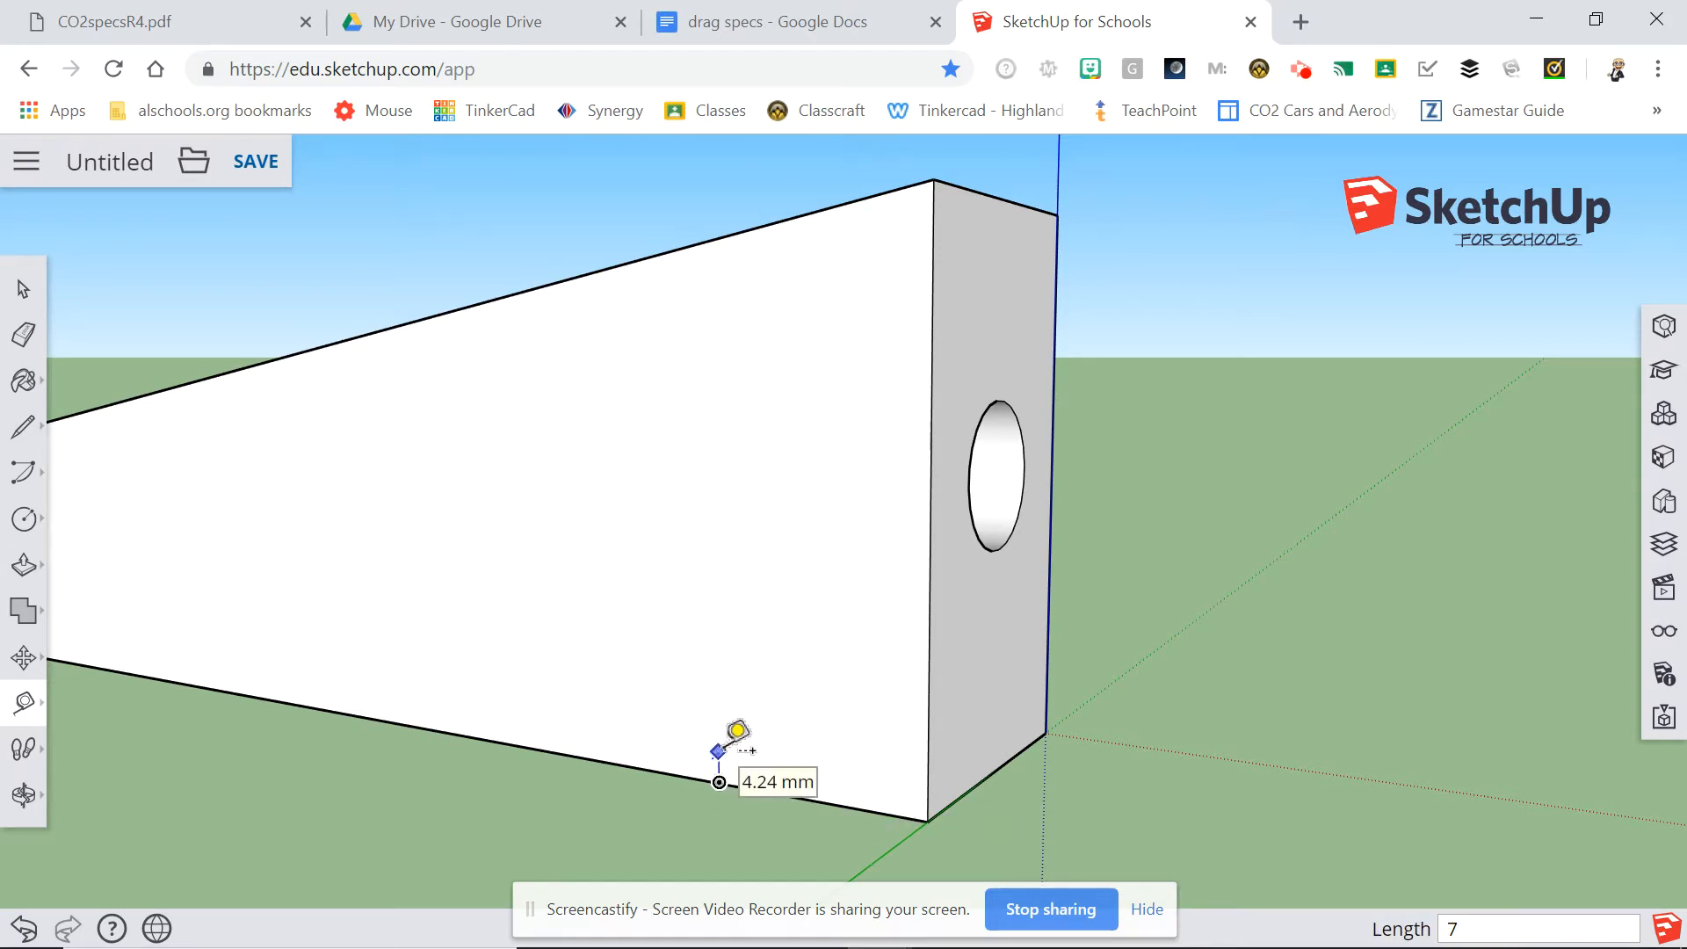
key("Return")
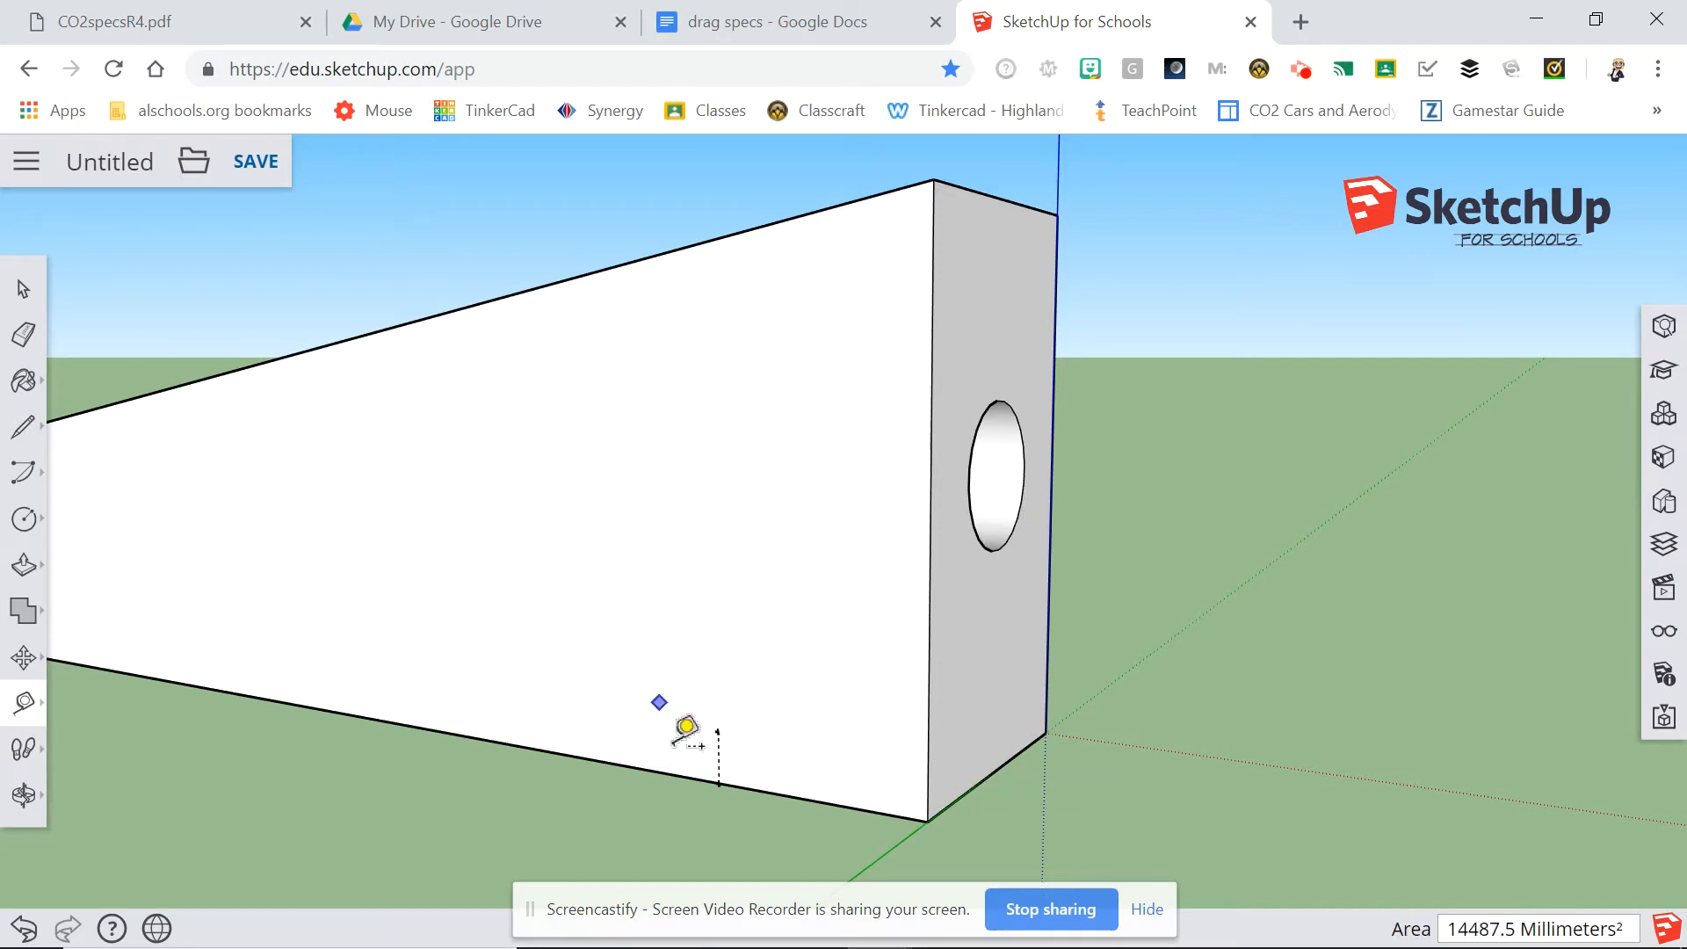
left_click(726, 726)
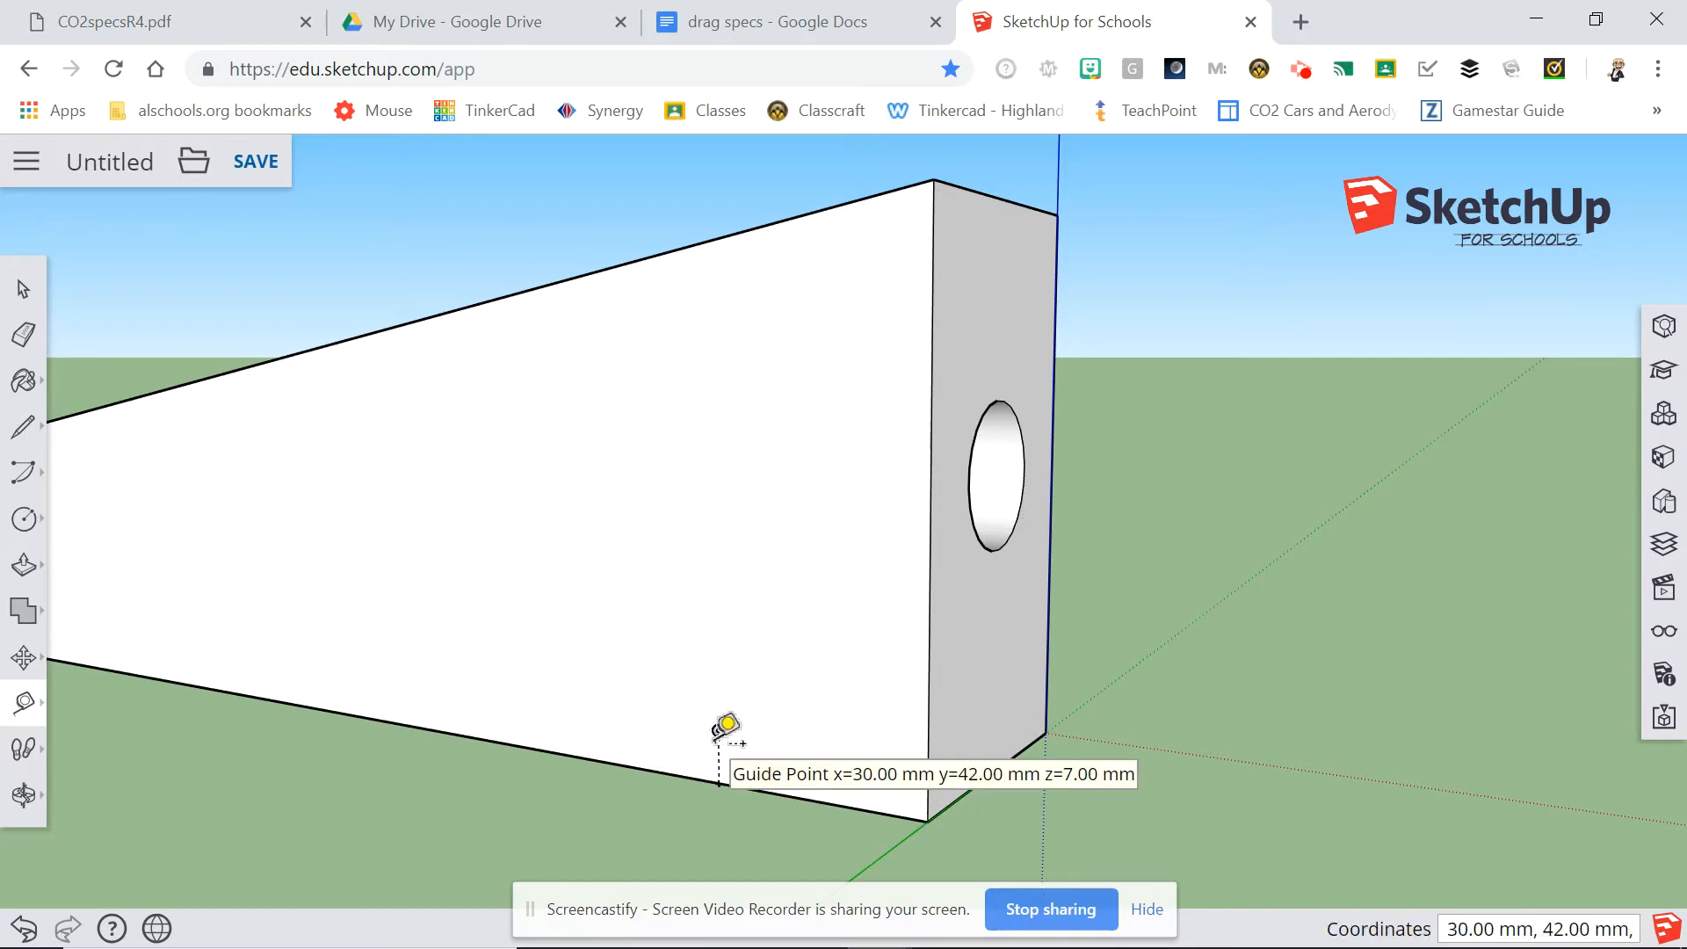
left_click(727, 731)
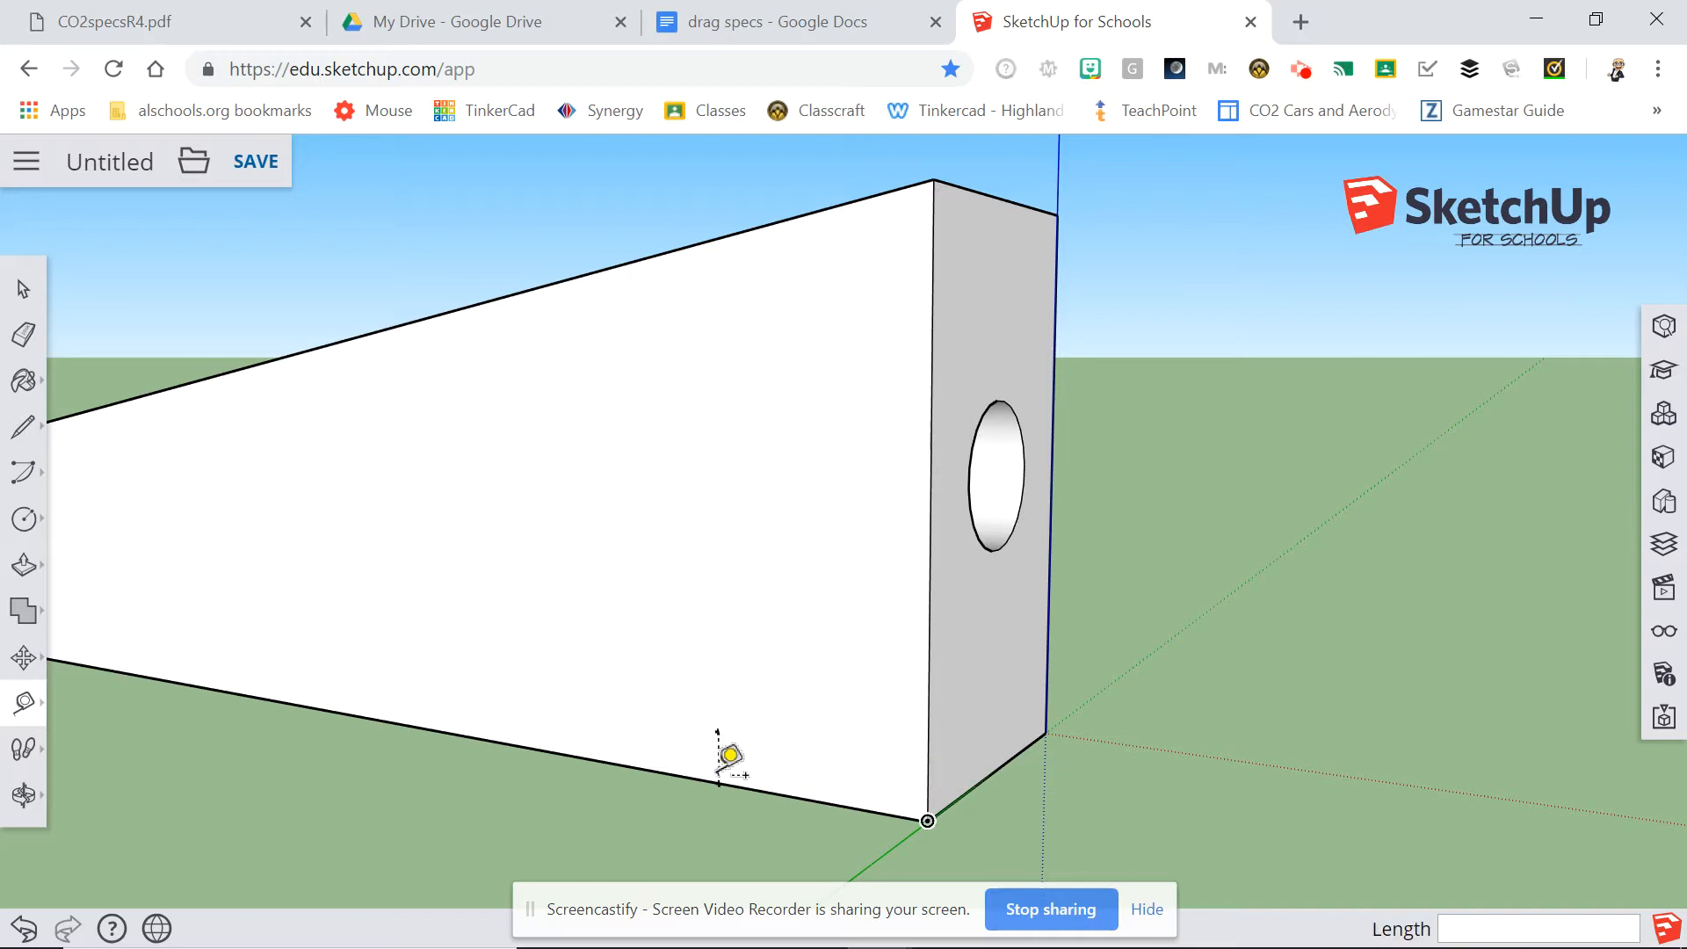
left_click(728, 738)
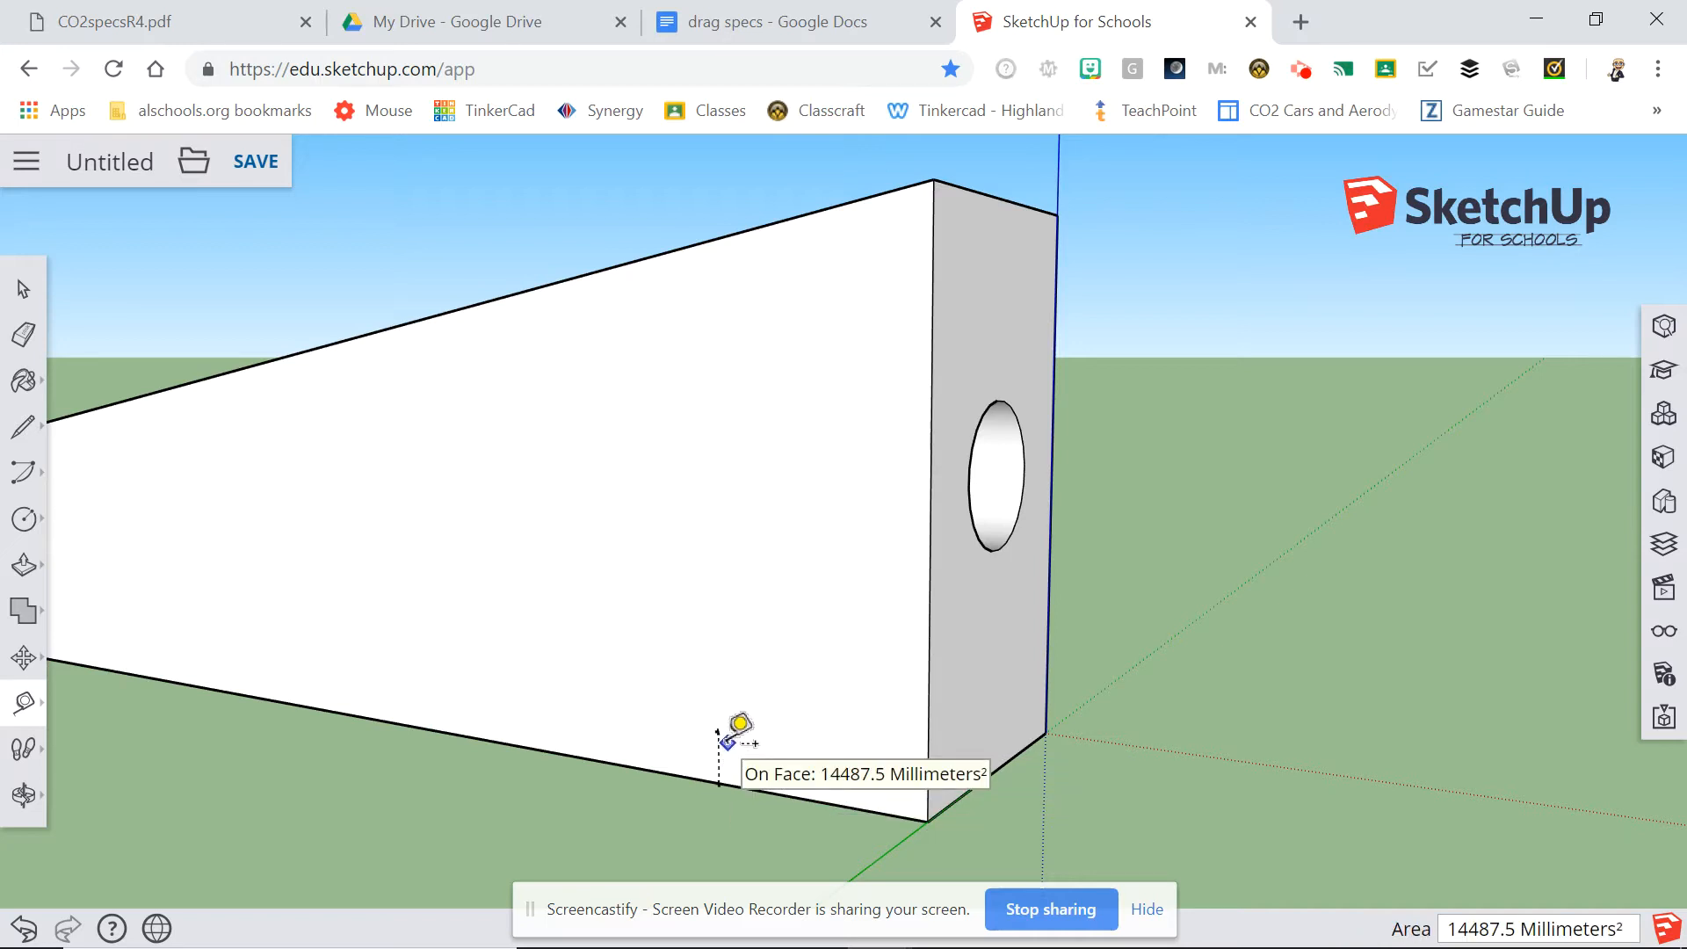
left_click(723, 747)
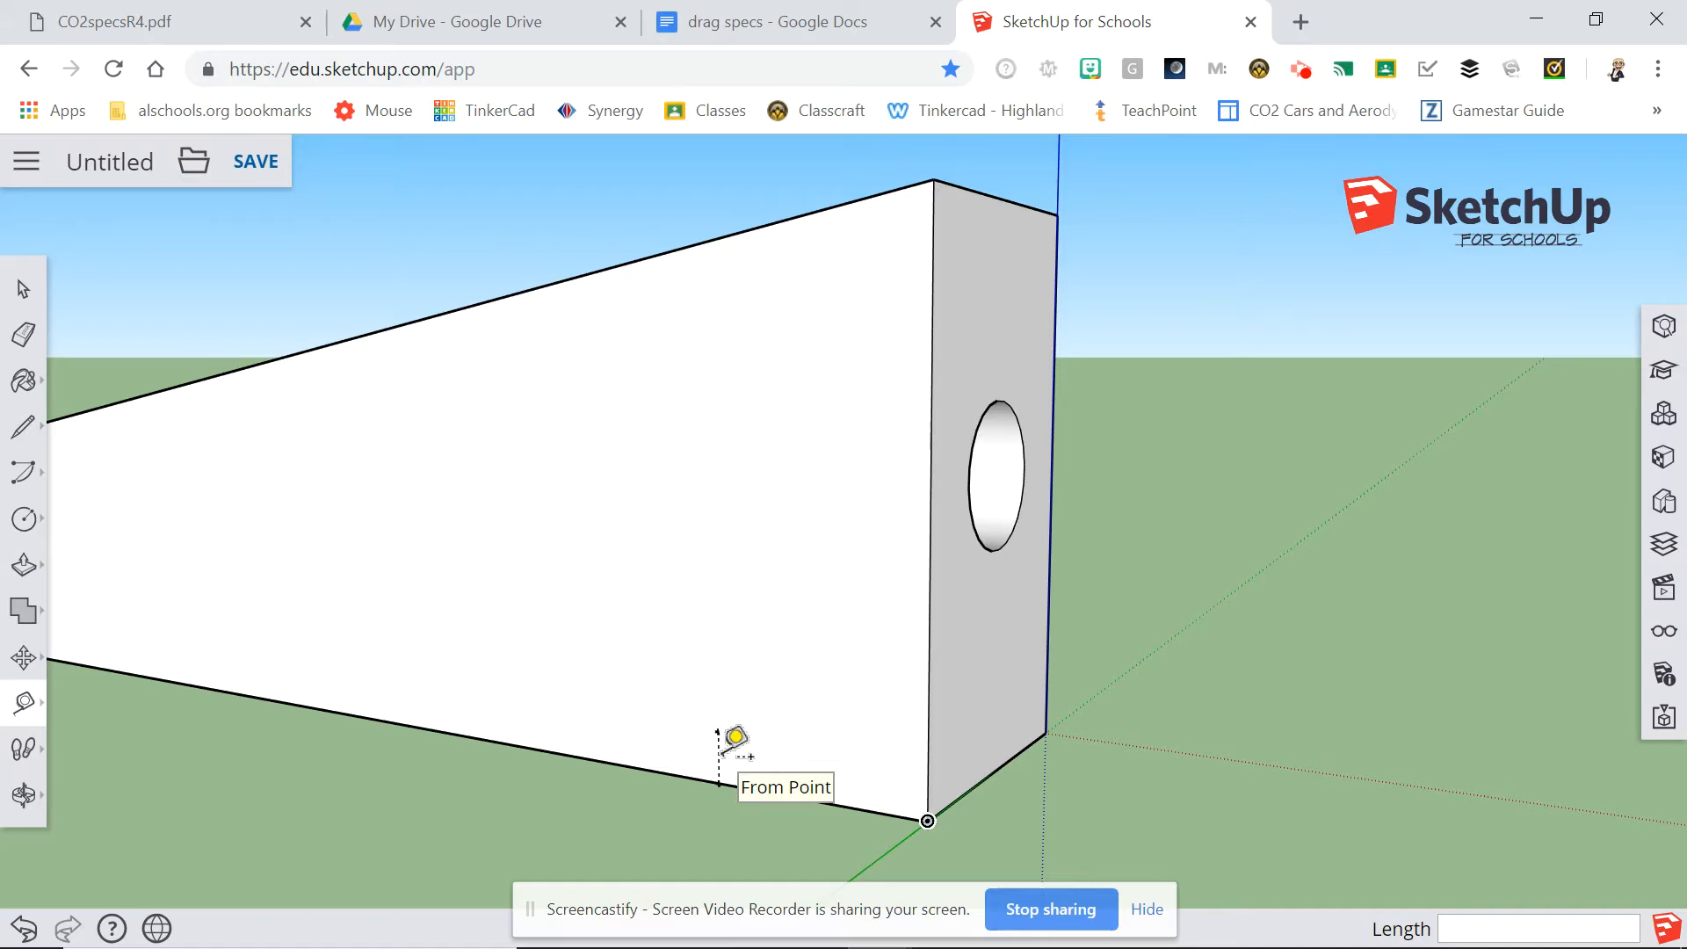
left_click(719, 730)
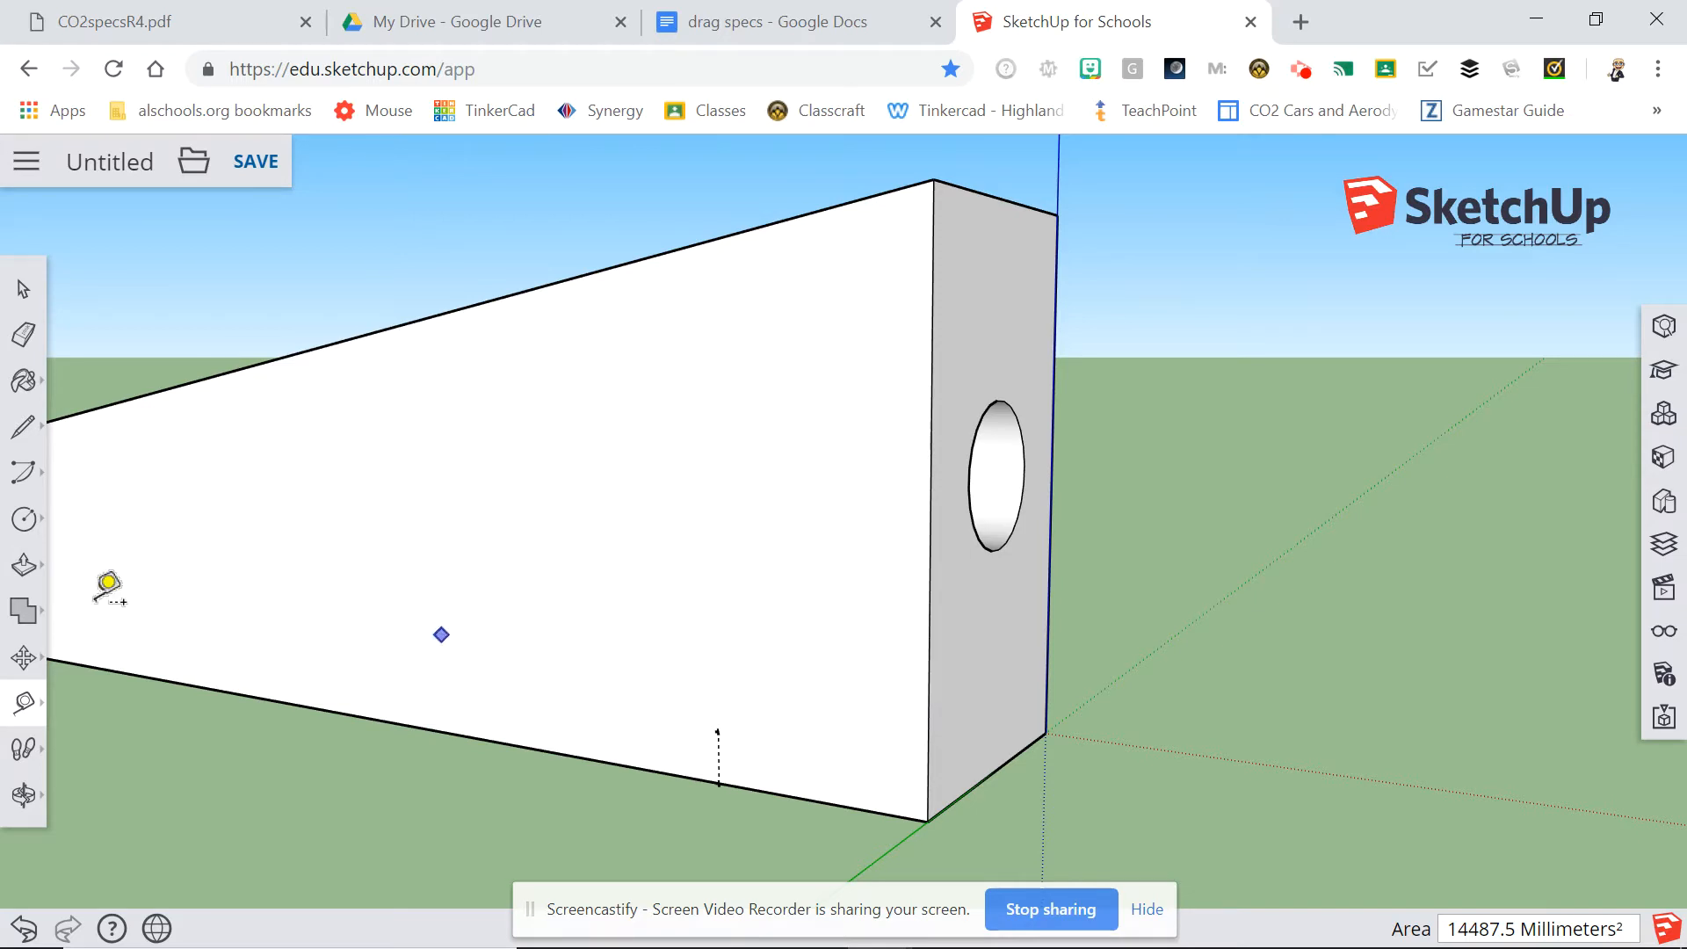
Draw a 2 mm radius circle centred on the guide's upper end and erase the short vertical guide.
left_click(24, 519)
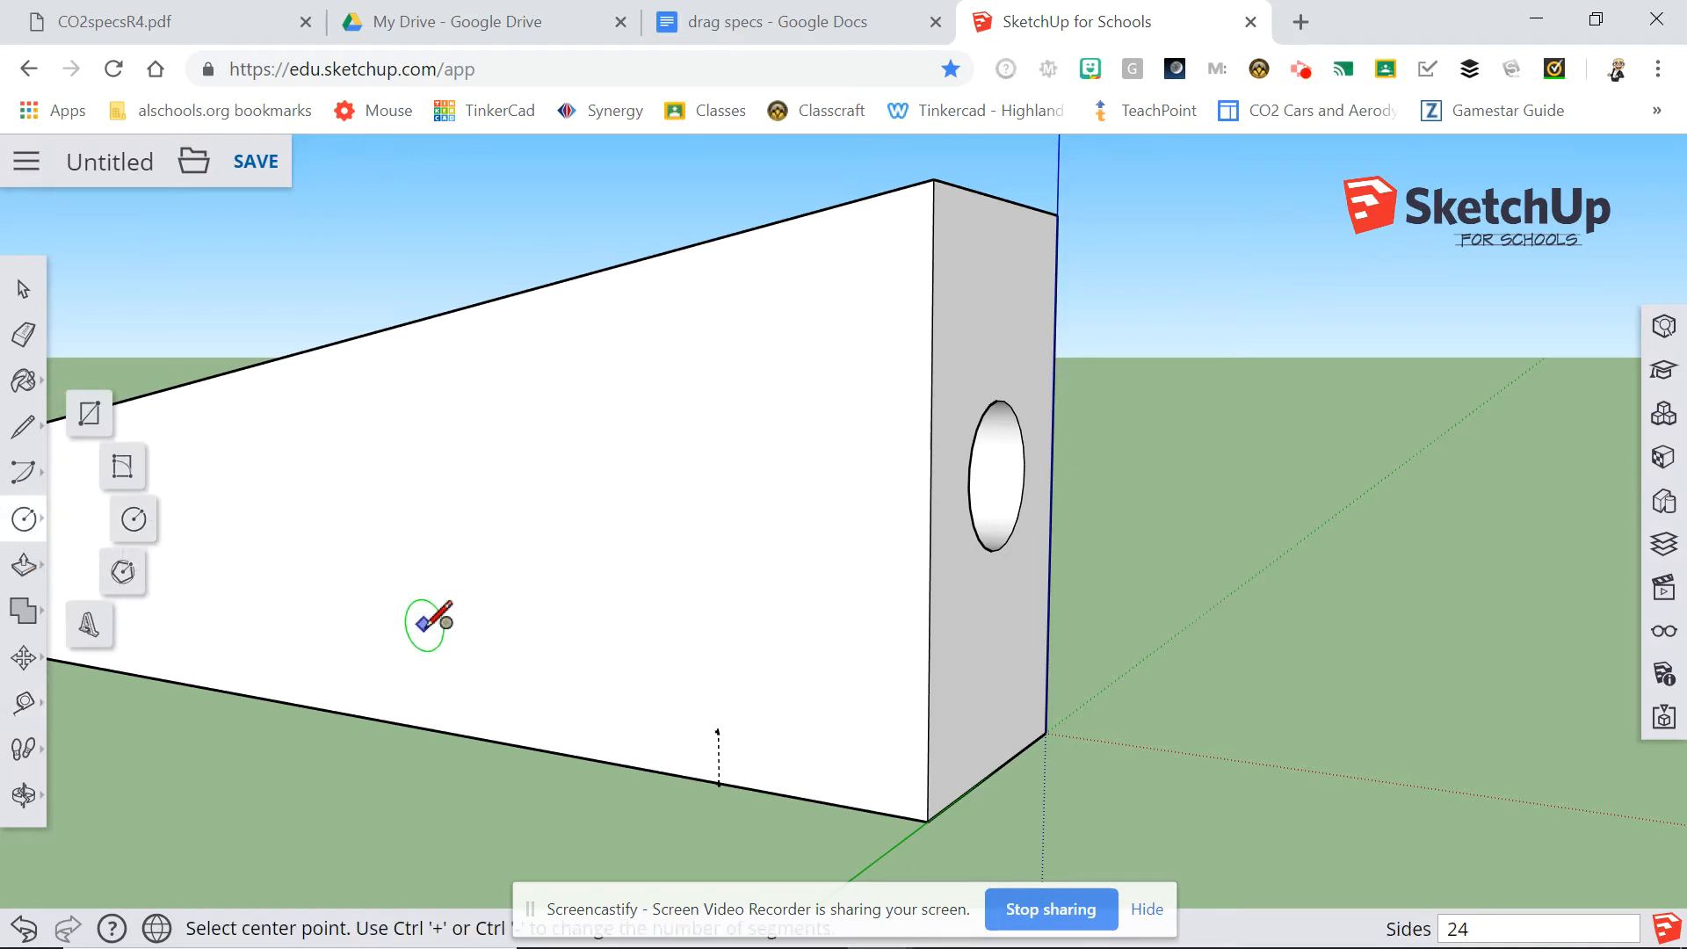
left_click(719, 729)
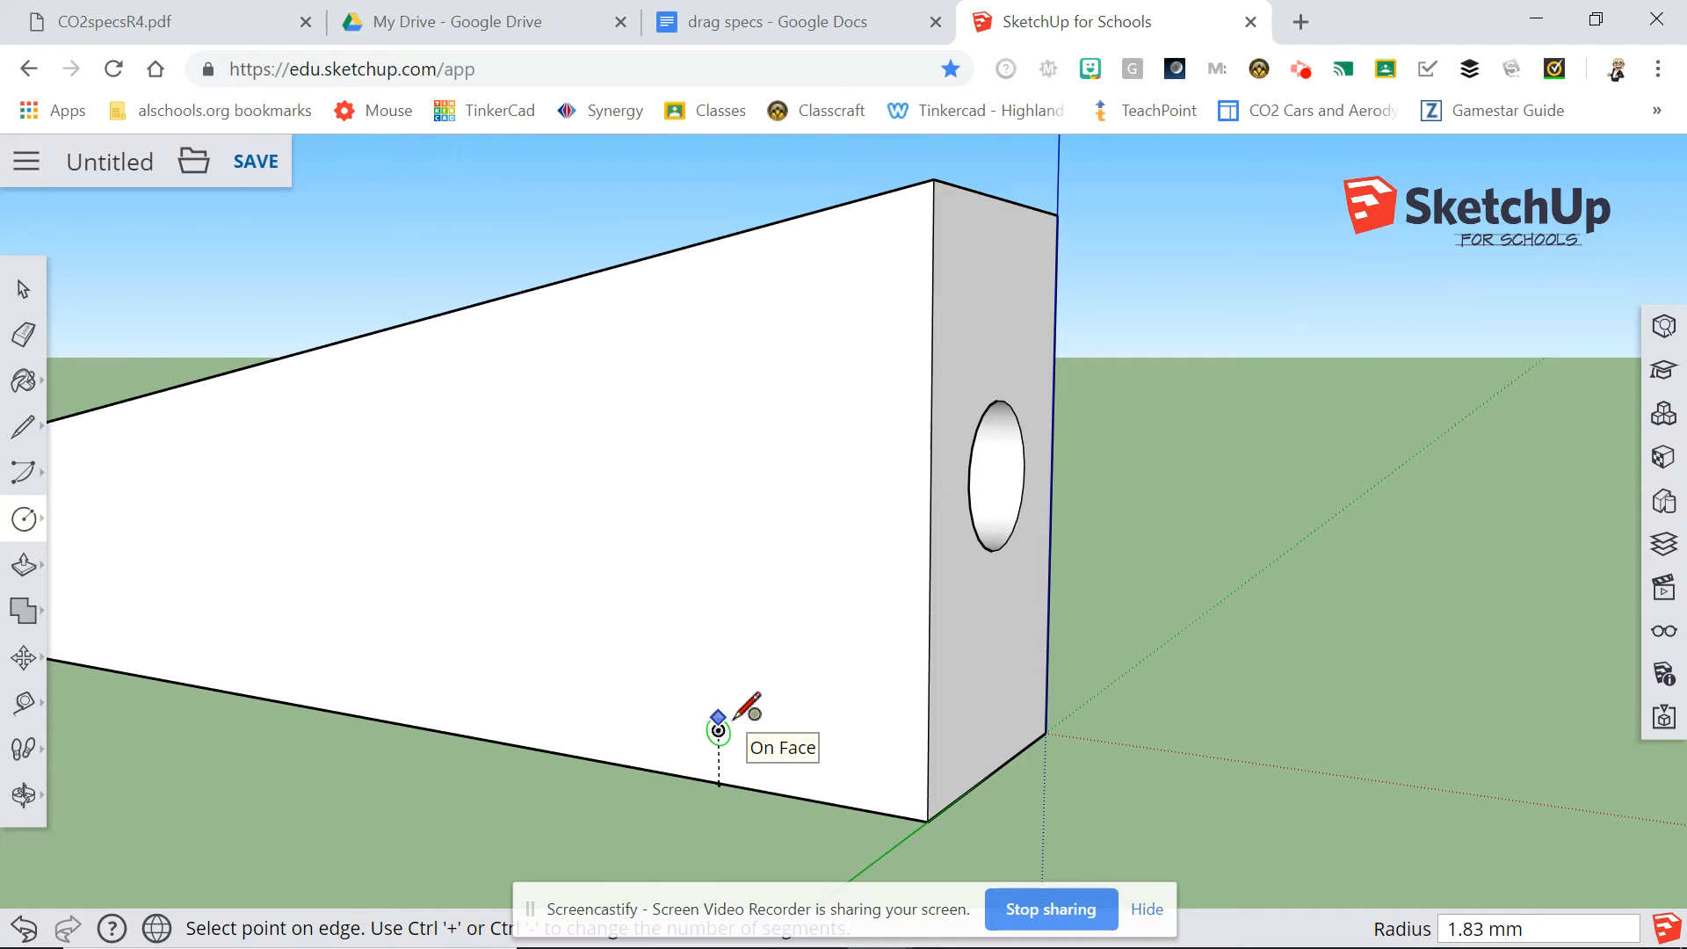
type("2")
key("Return")
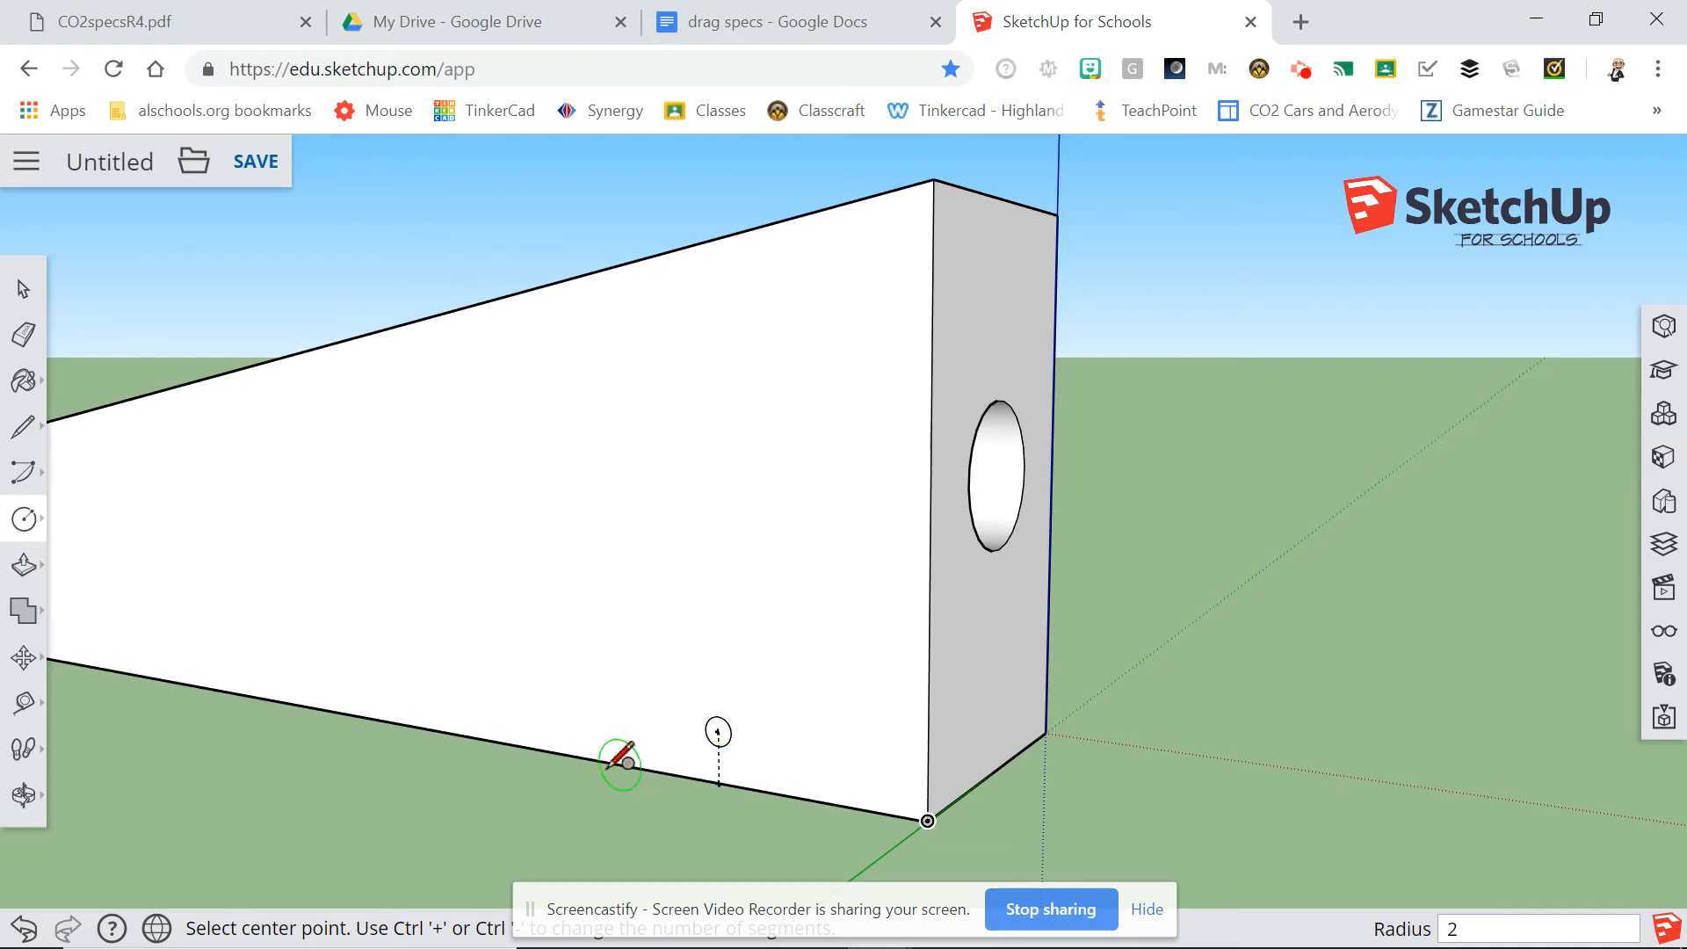
left_click(24, 335)
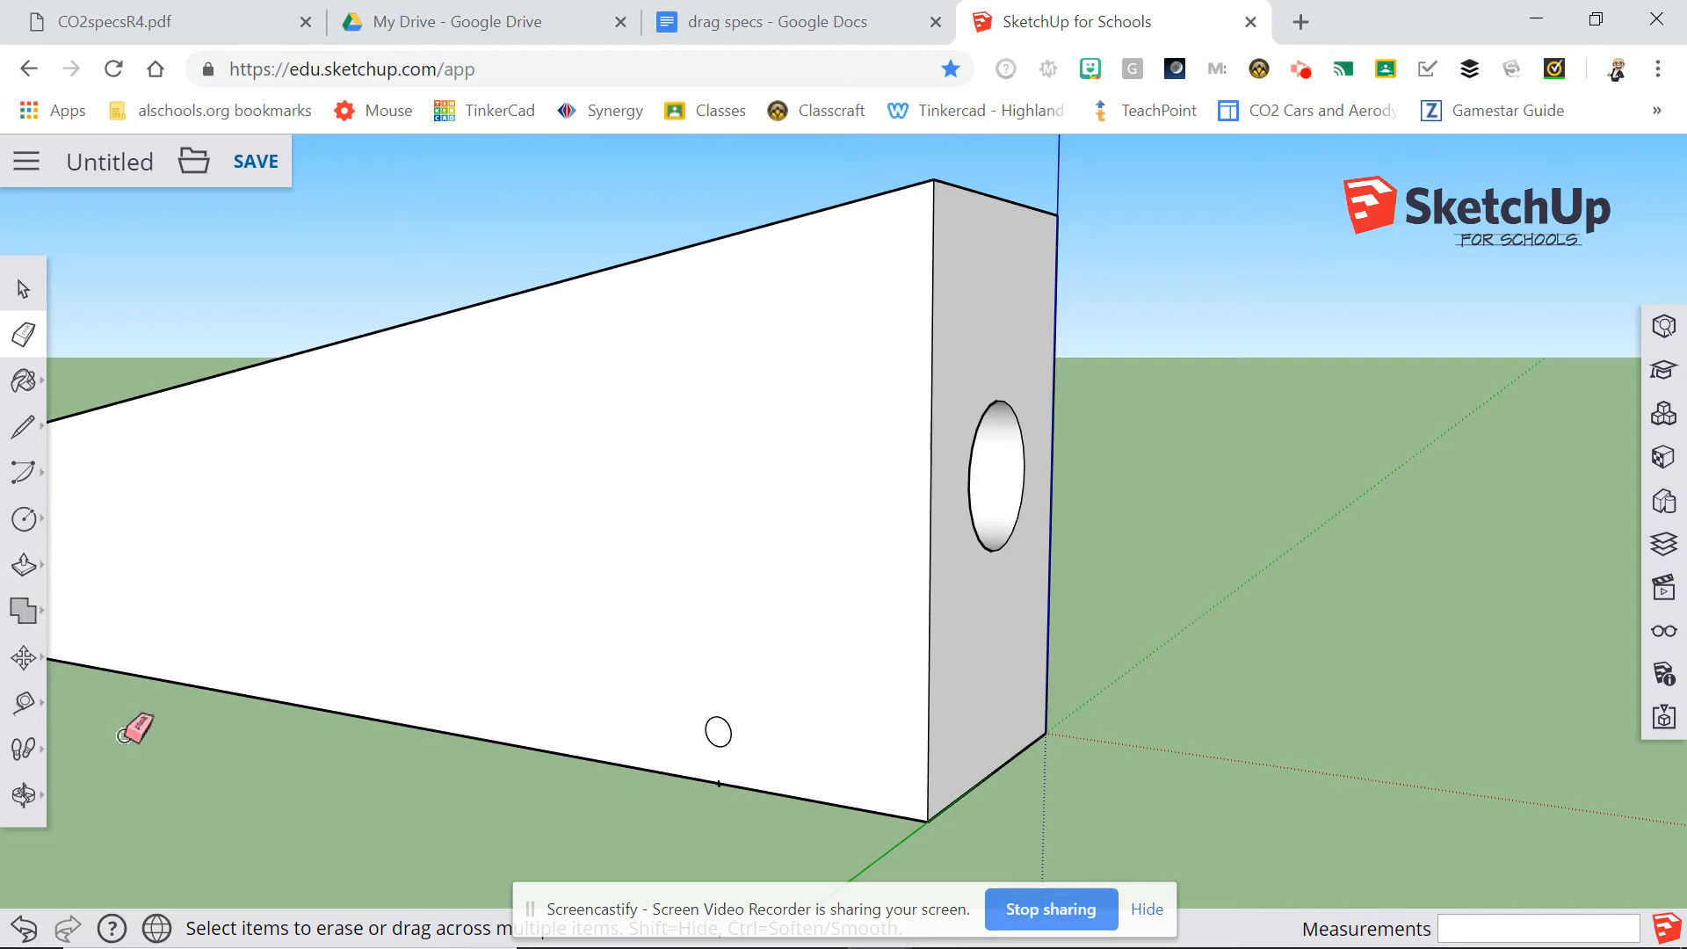
Push/Pull the small circle 42 mm through the block's full width to form the axle hole and look through the opening.
left_click(26, 566)
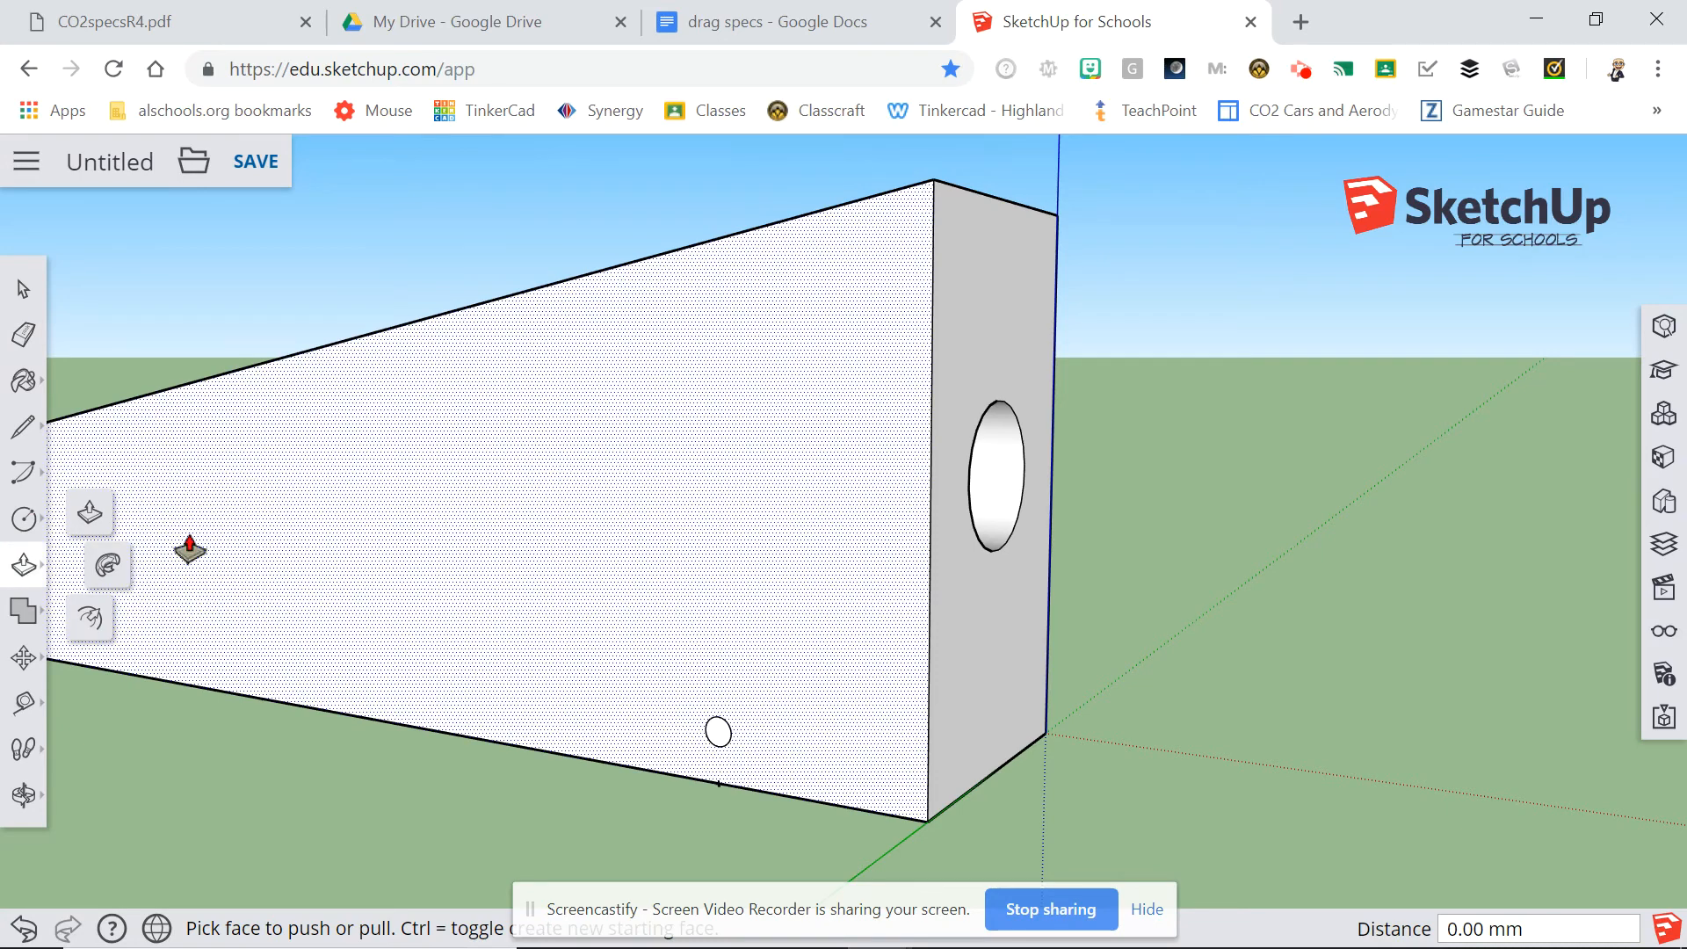
left_click(92, 514)
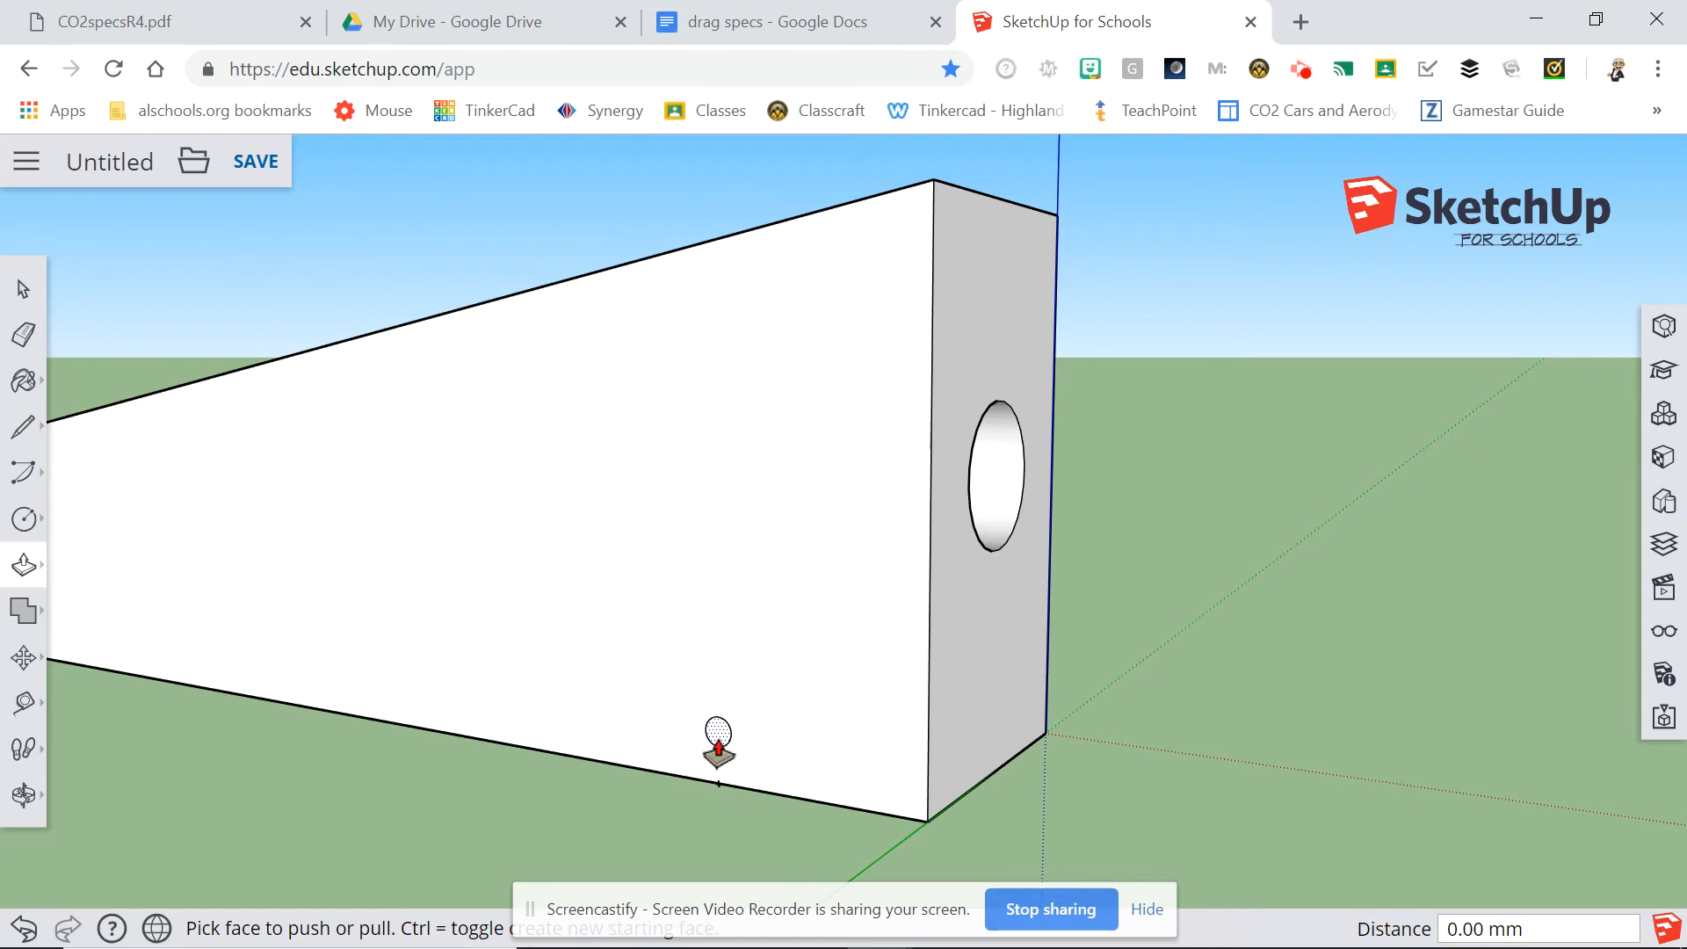
left_click(719, 747)
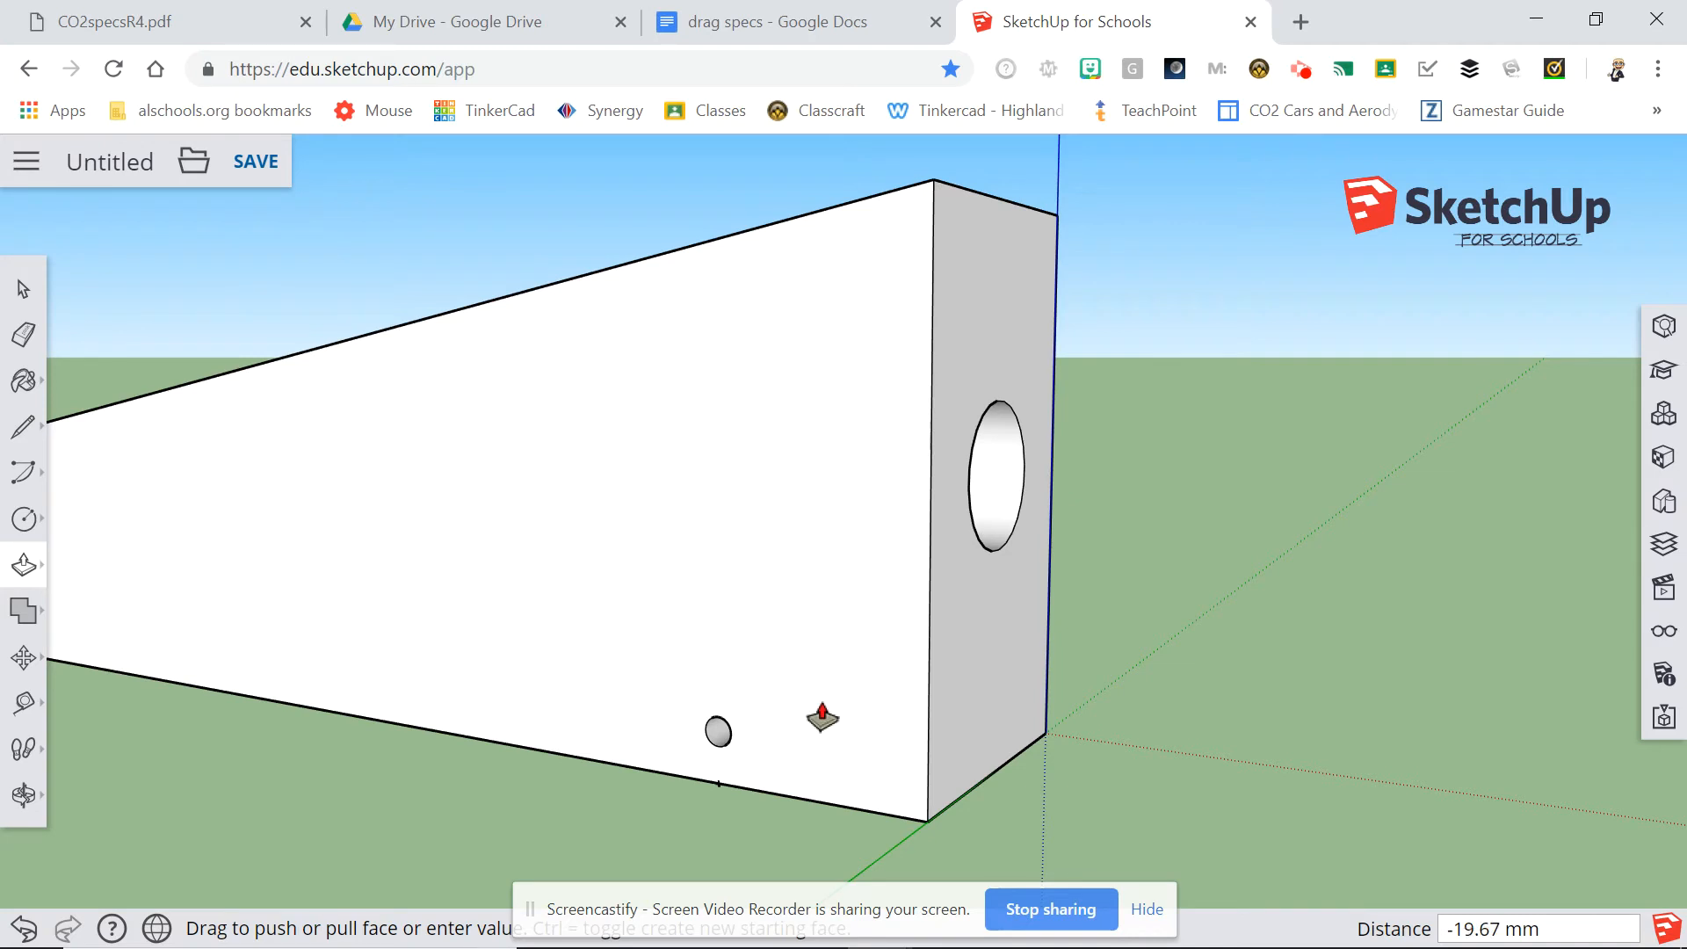
left_click(1046, 734)
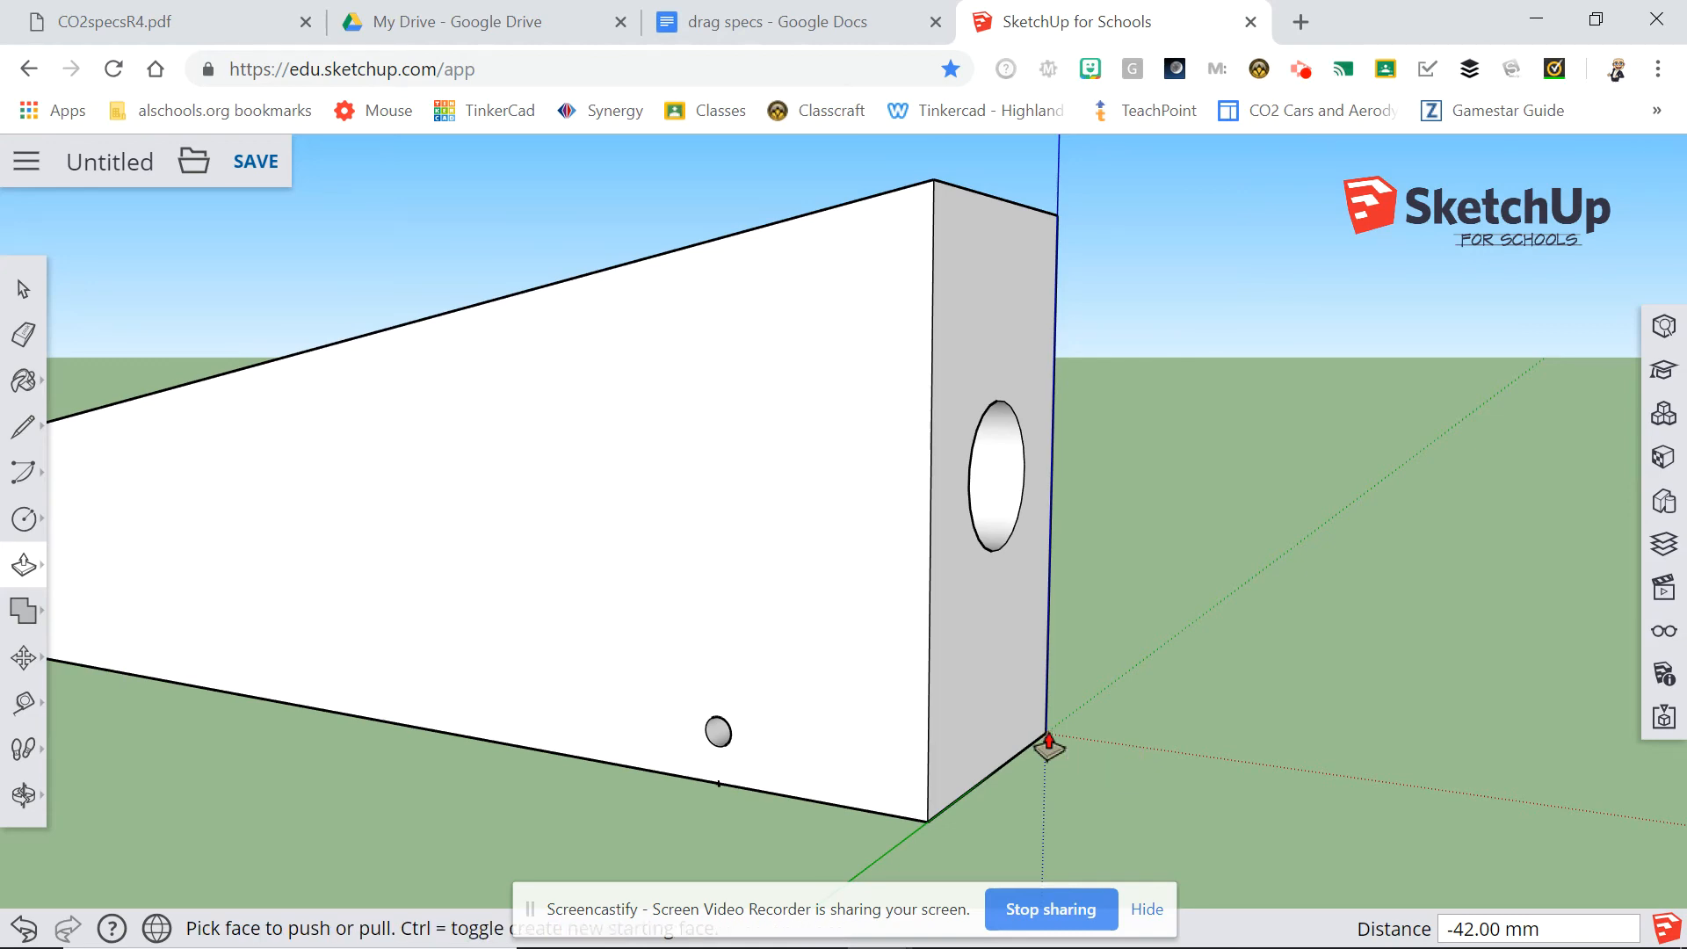
left_click(23, 796)
left_click(350, 806)
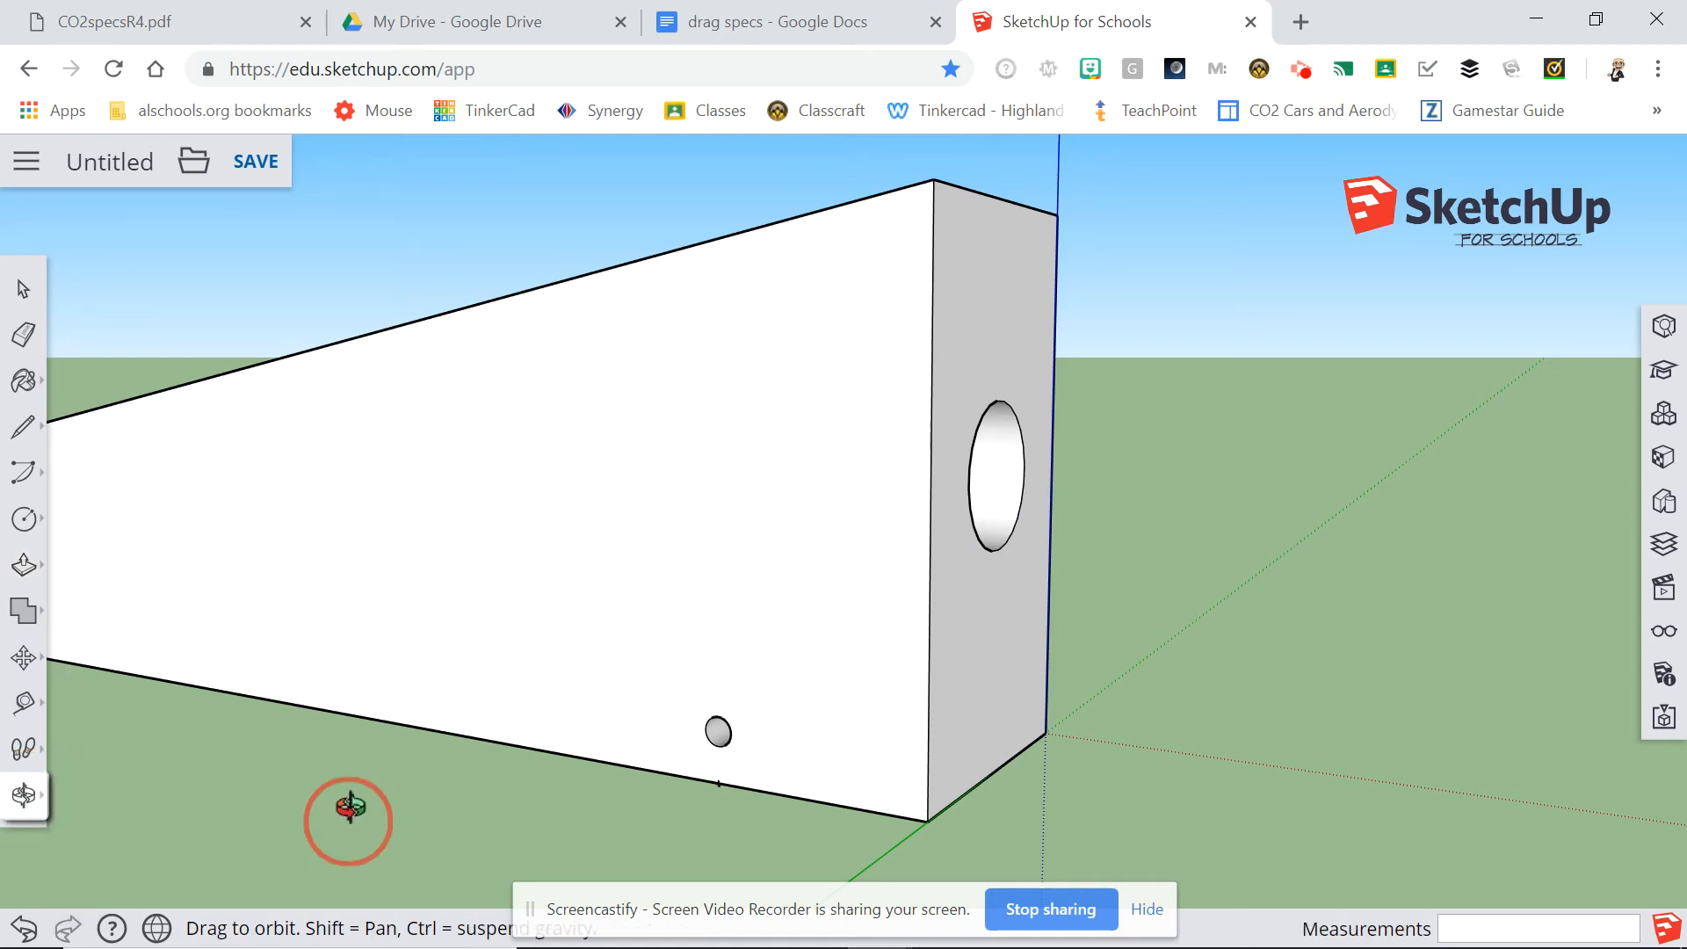
left_click_drag(351, 807, 557, 708)
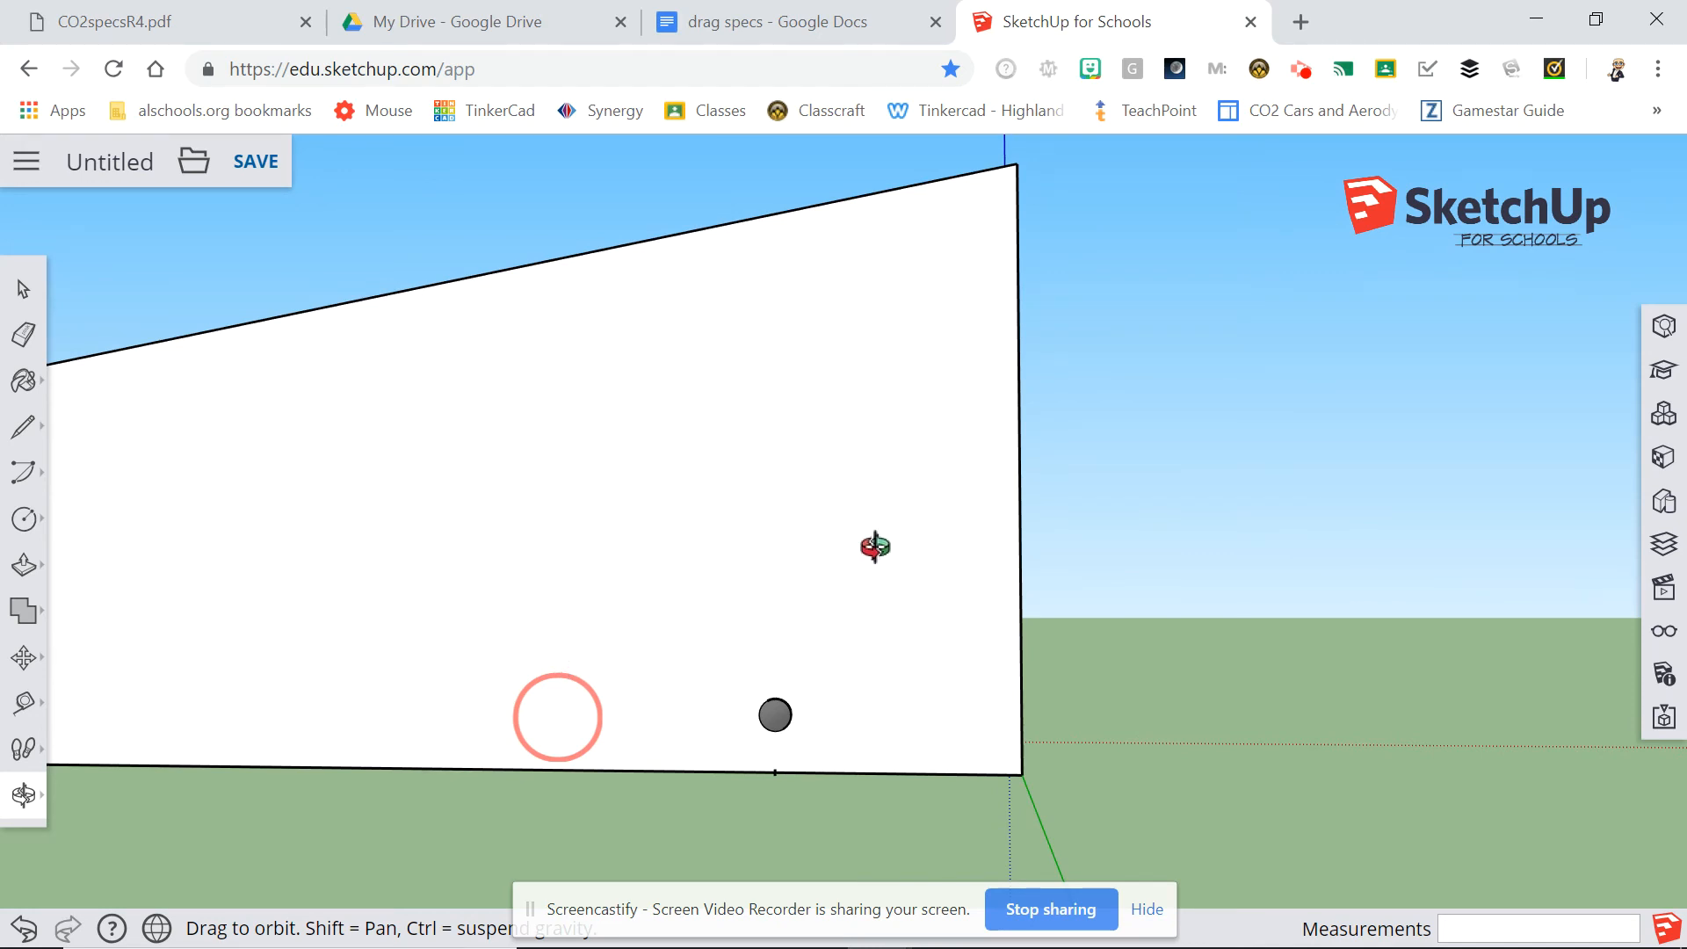
left_click_drag(1318, 577, 1217, 615)
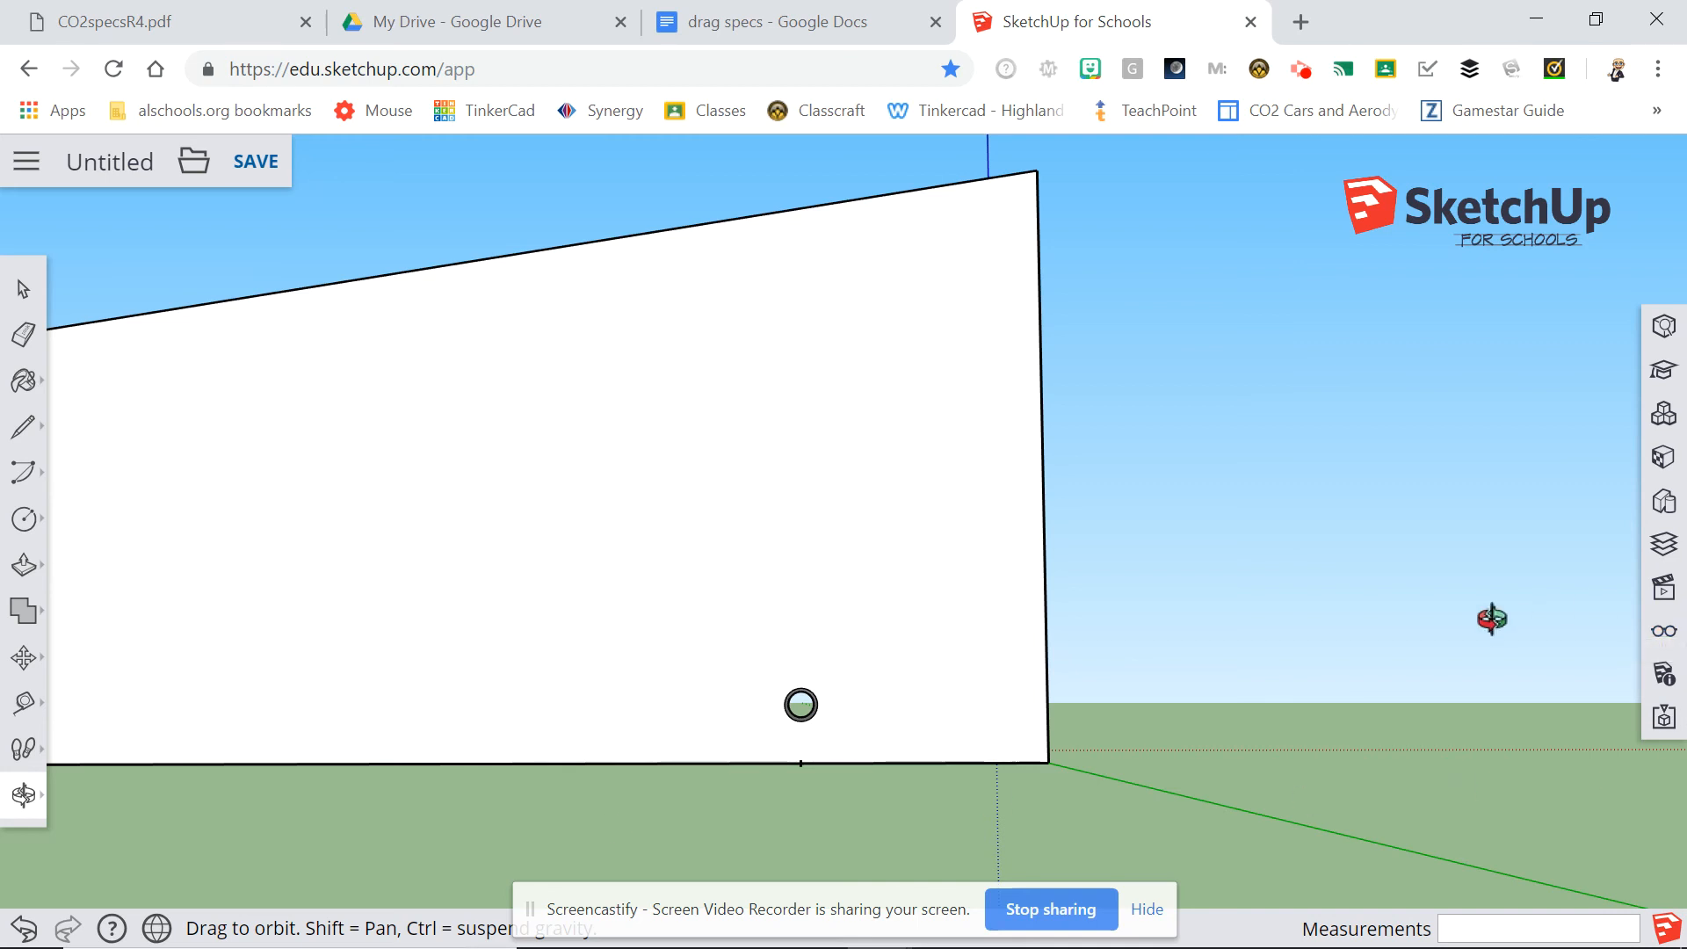
Replace the untitled model's name with the owner's surname followed by "carblank".
left_click(91, 166)
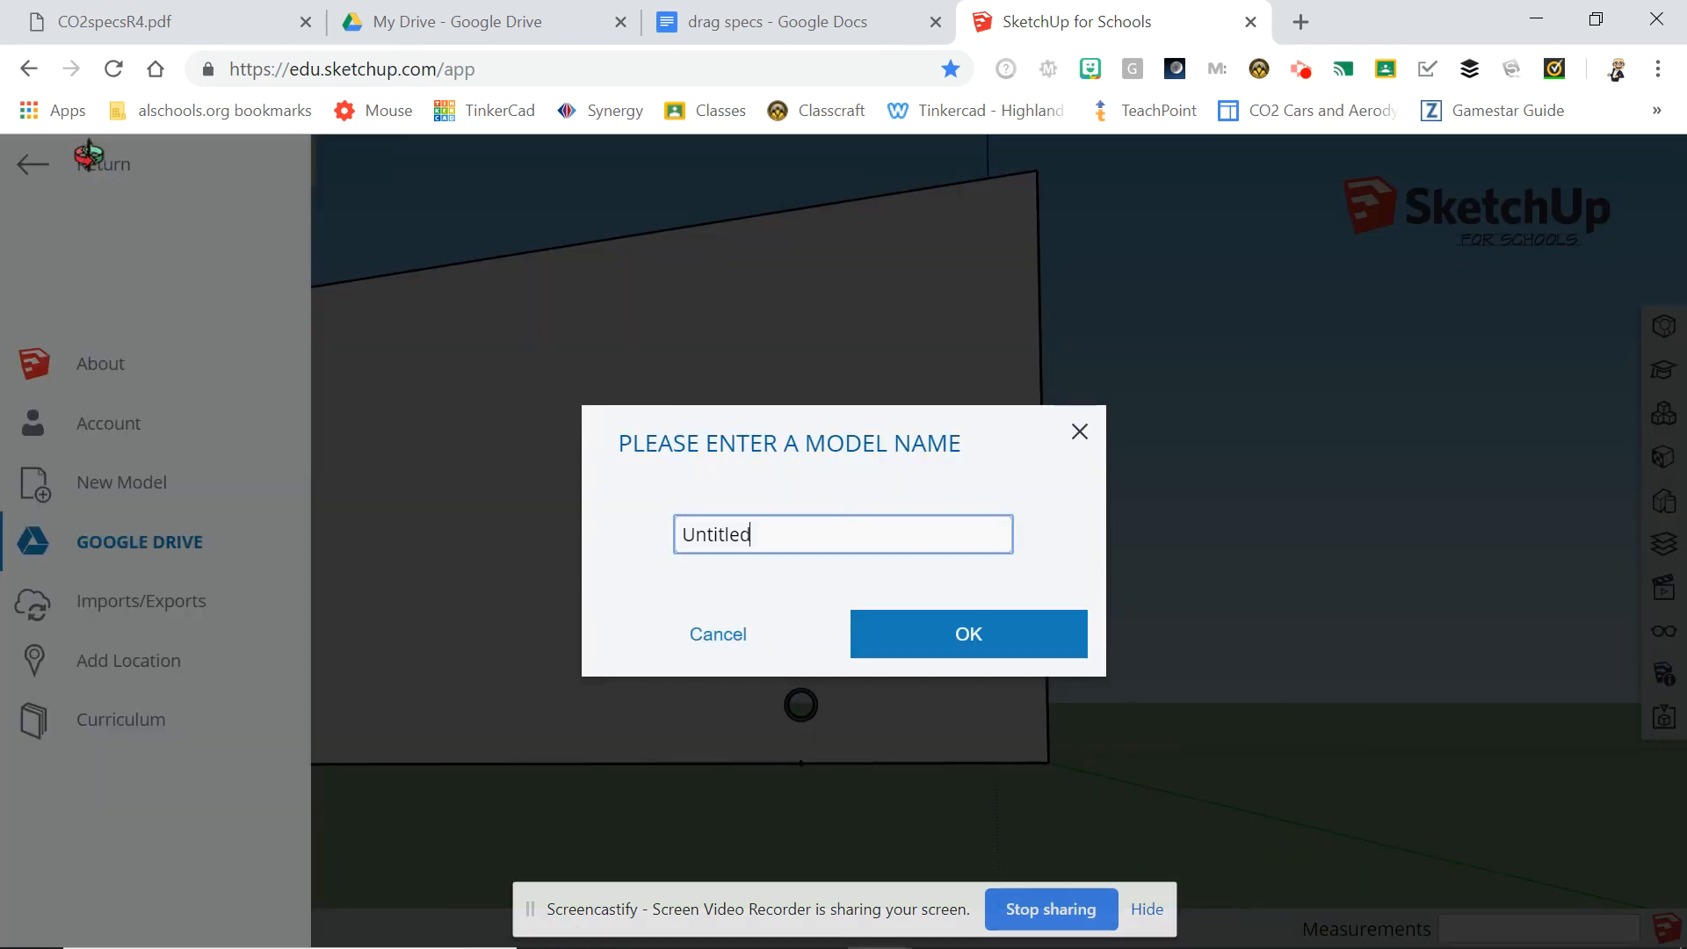
left_click(819, 525)
key("BackSpace")
key("BackSpace")
key("BackSpace")
key("BackSpace")
key("BackSpace")
key("BackSpace")
key("BackSpace")
key("BackSpace")
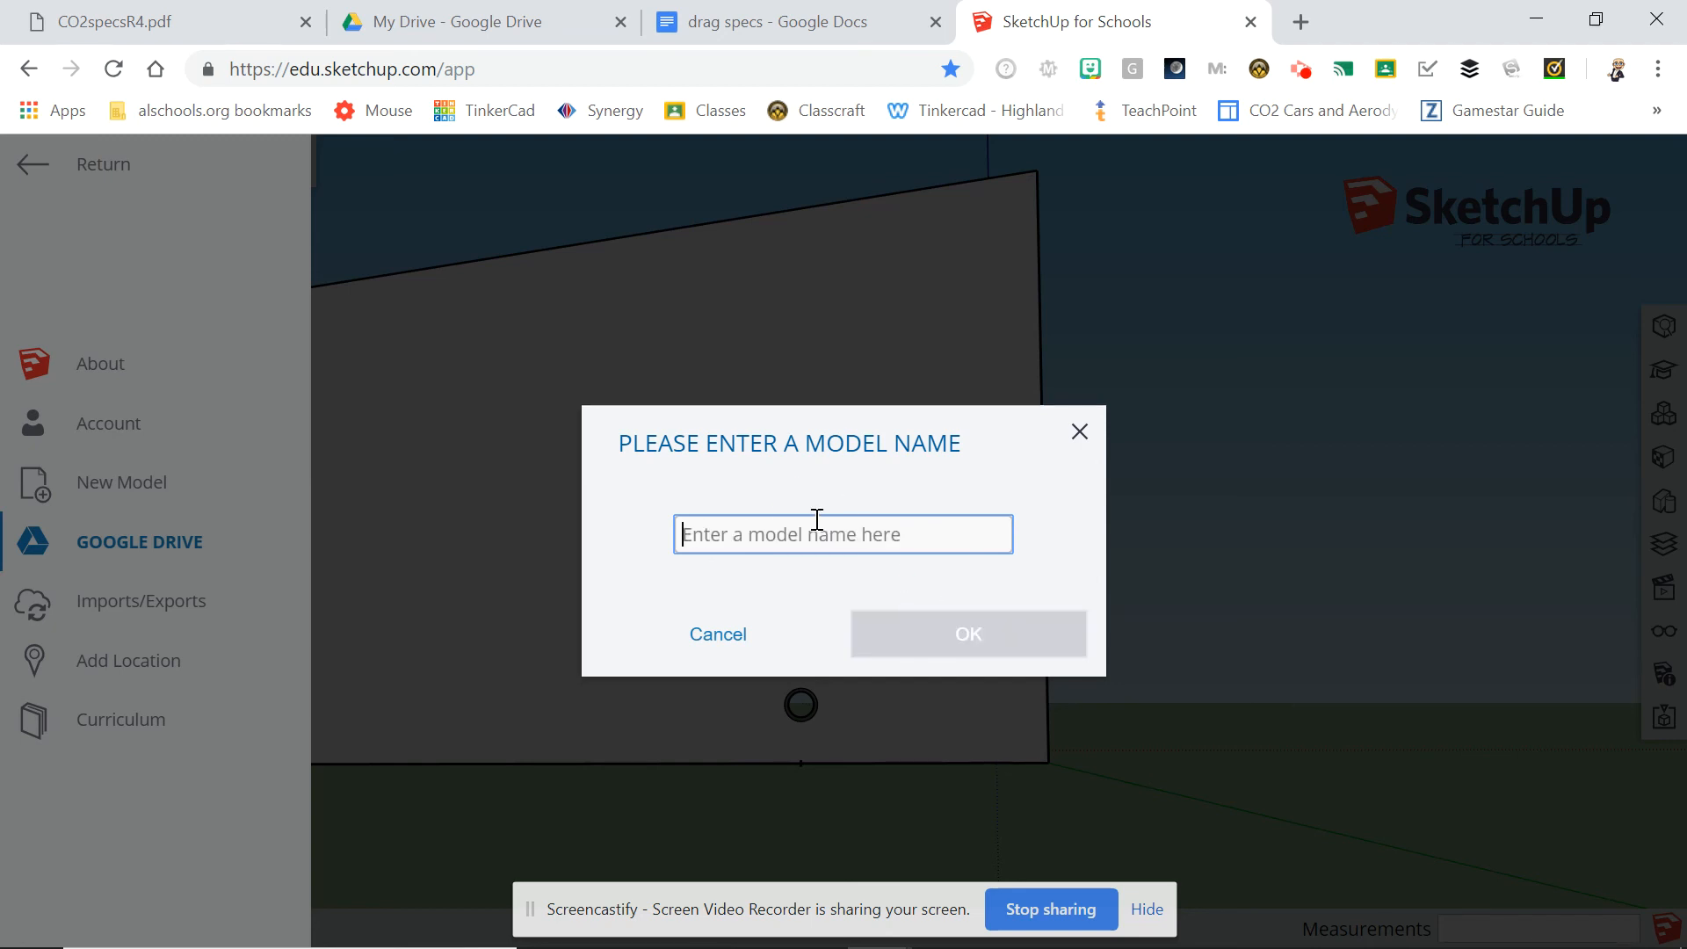
type("burke")
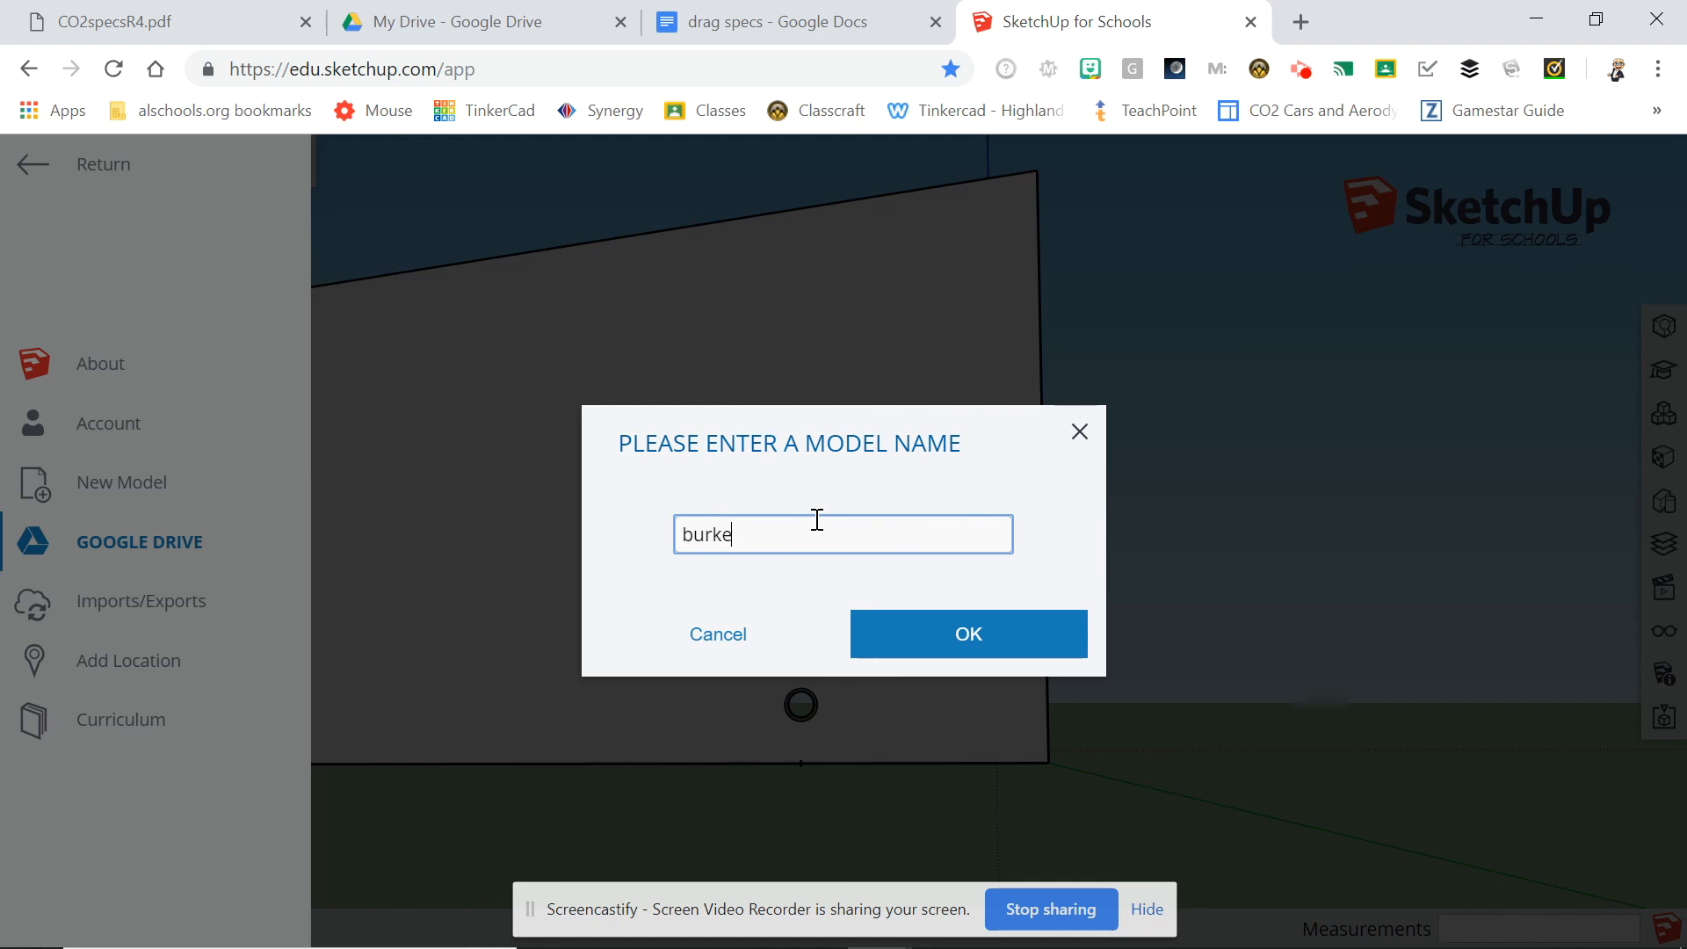
type("carblank")
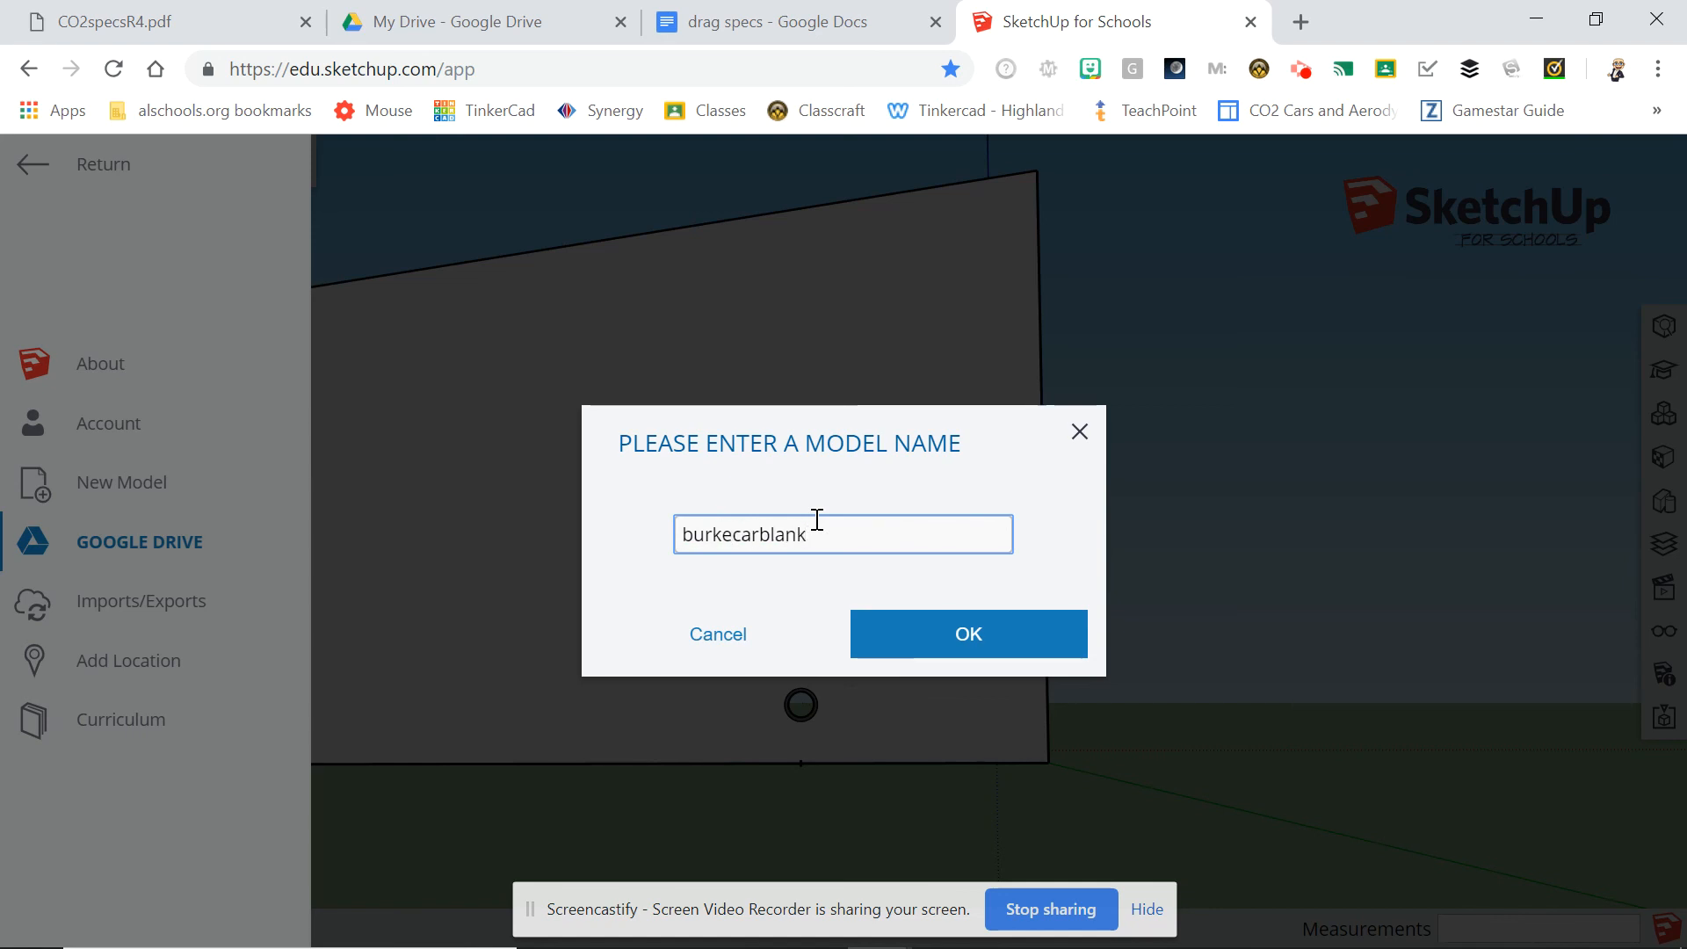
Save the named model in the Sketchup folder on Google Drive.
left_click(941, 629)
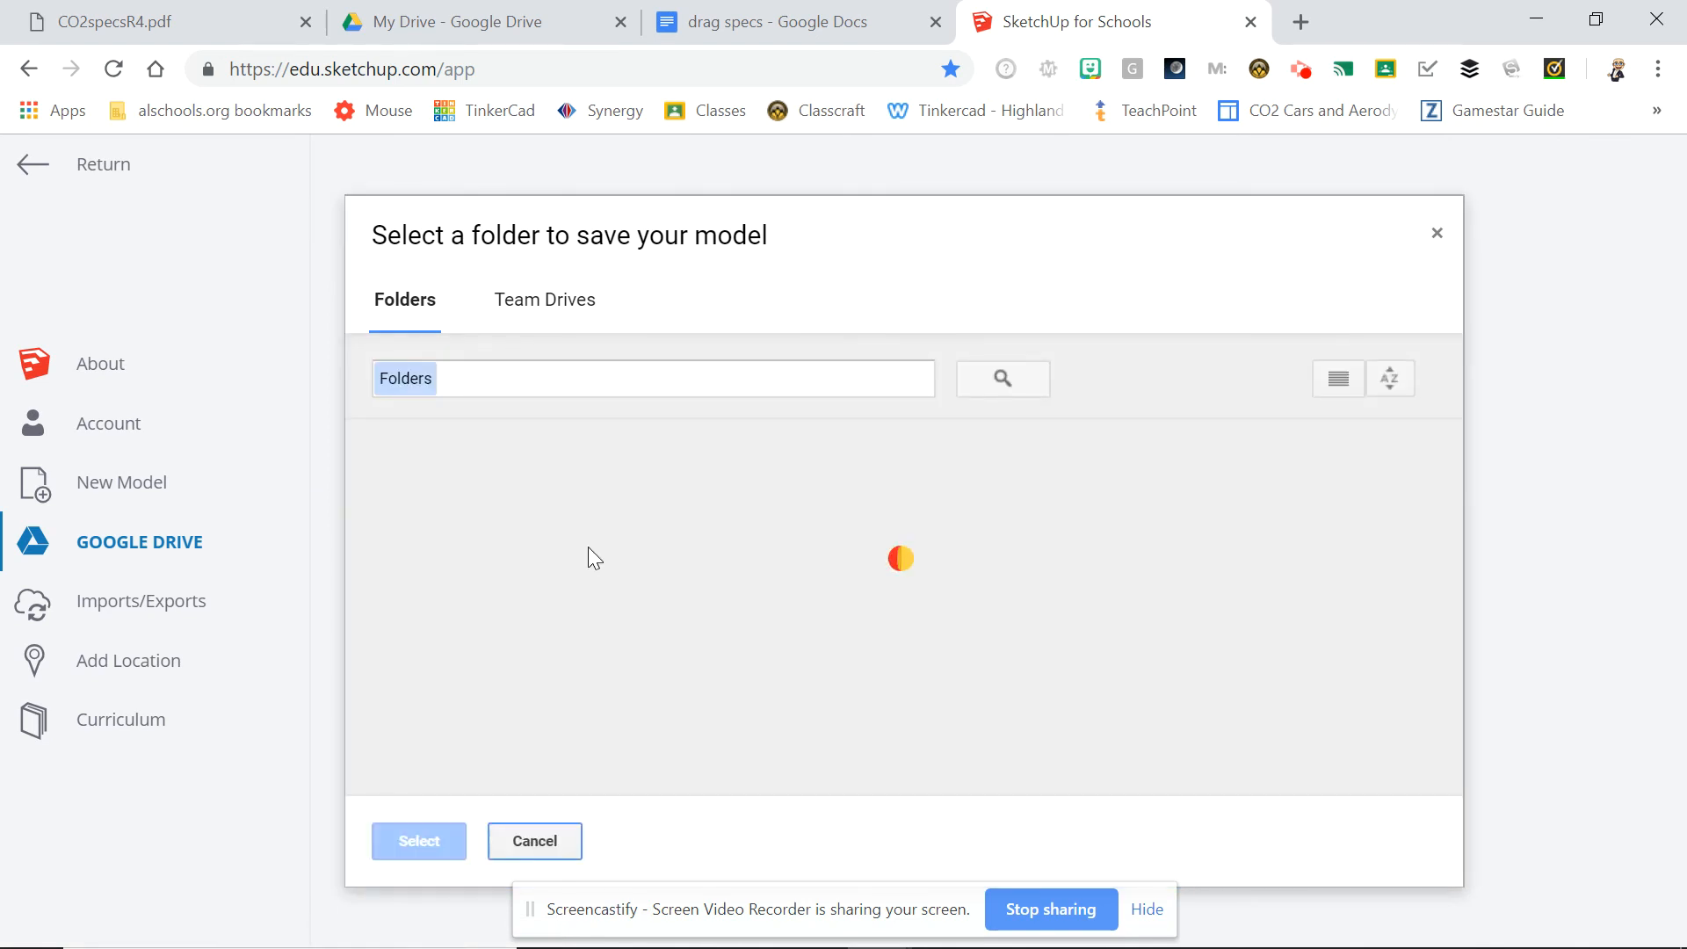
left_click(695, 537)
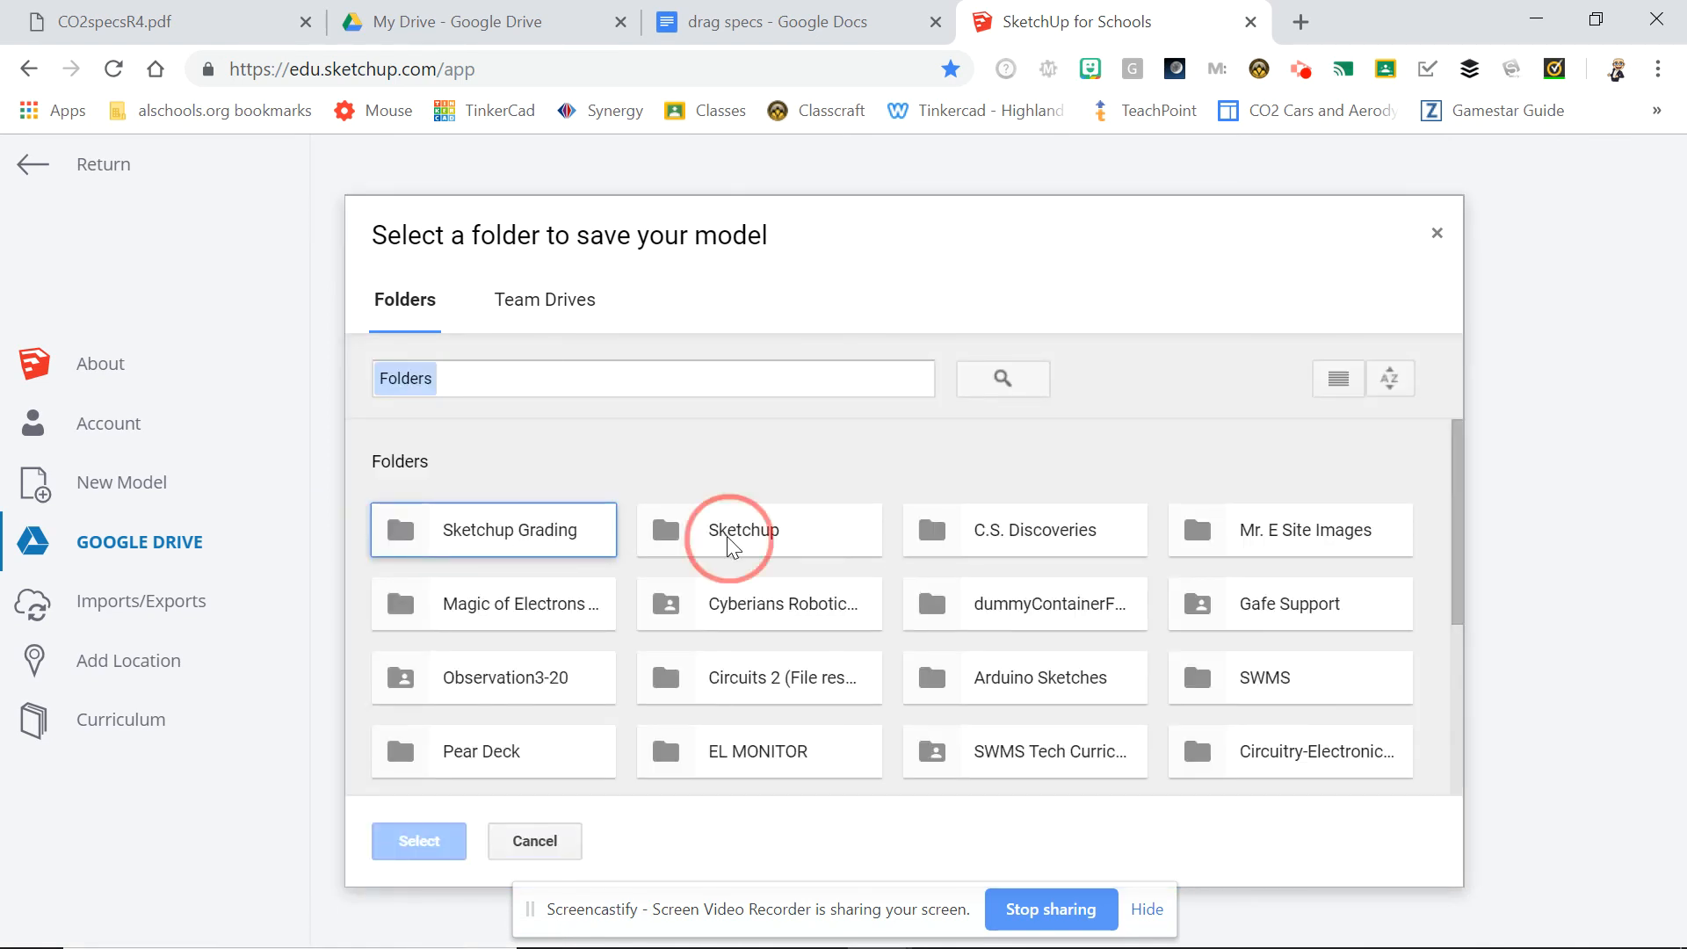
left_click(415, 840)
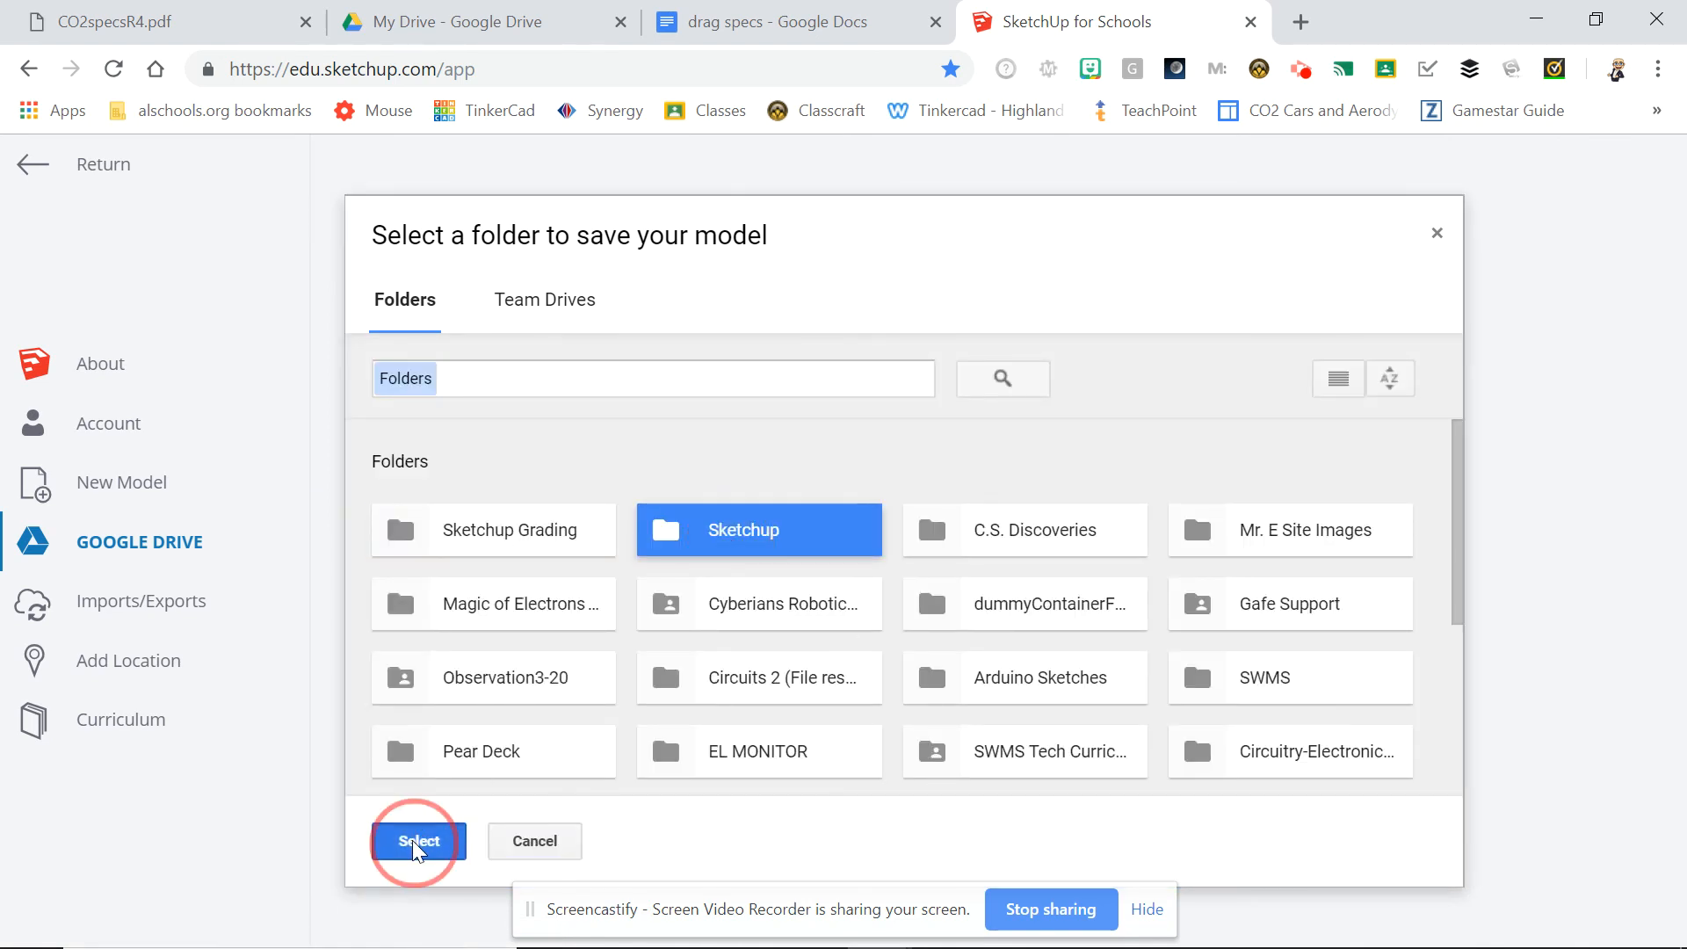